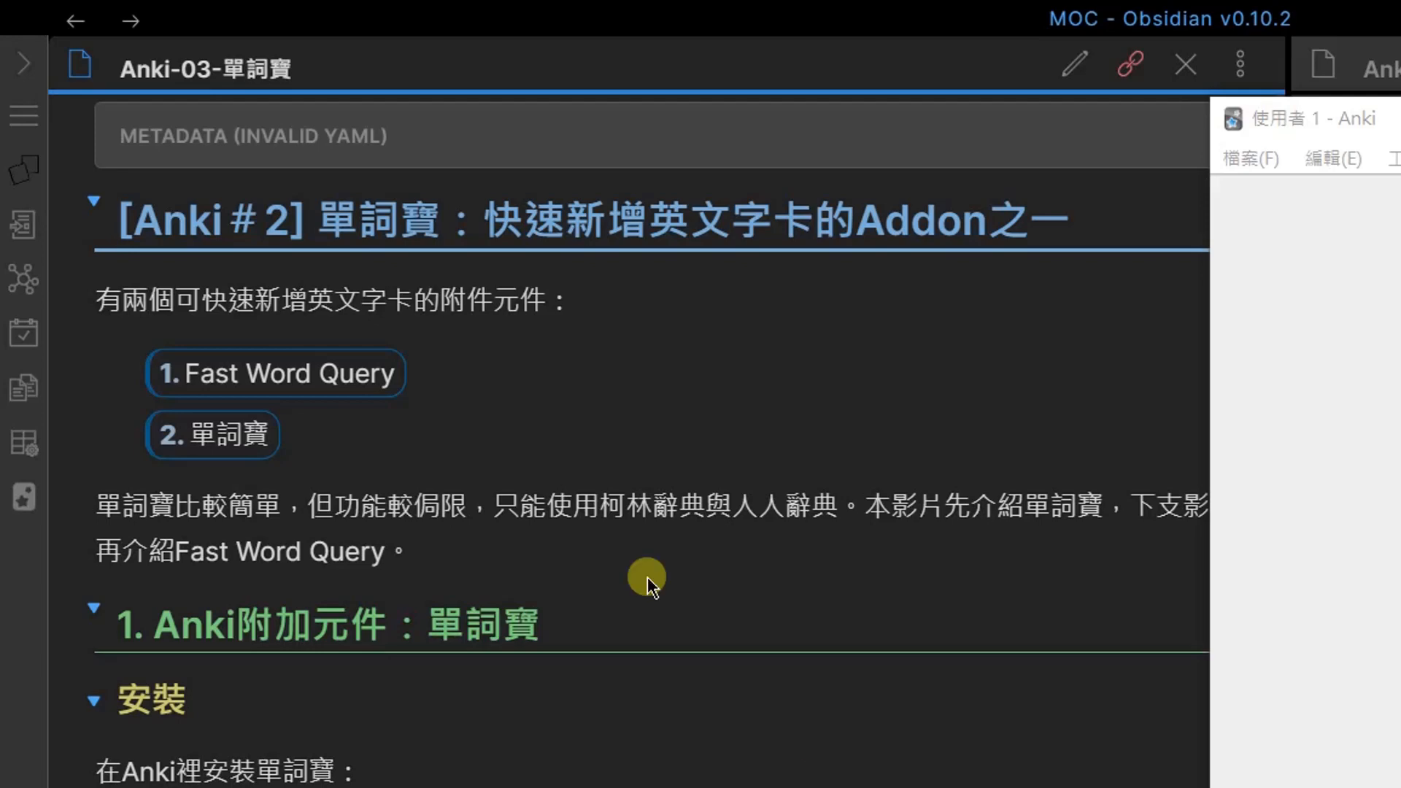
Step: Read the note's introduction to 單詞寶 and its installation instructions, moving the Anki window clear of the text
left_click_drag(97, 505, 208, 534)
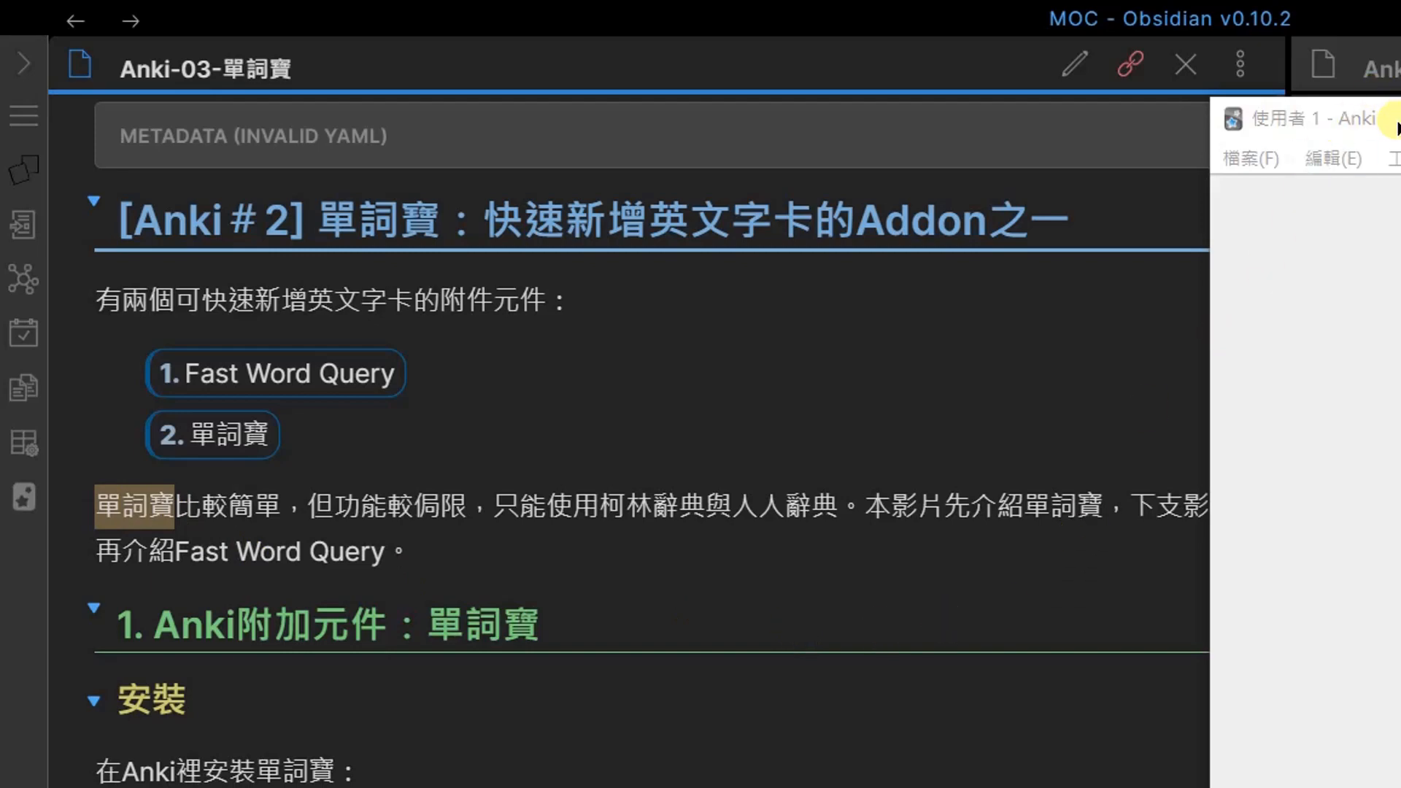
left_click_drag(1397, 119, 1400, 97)
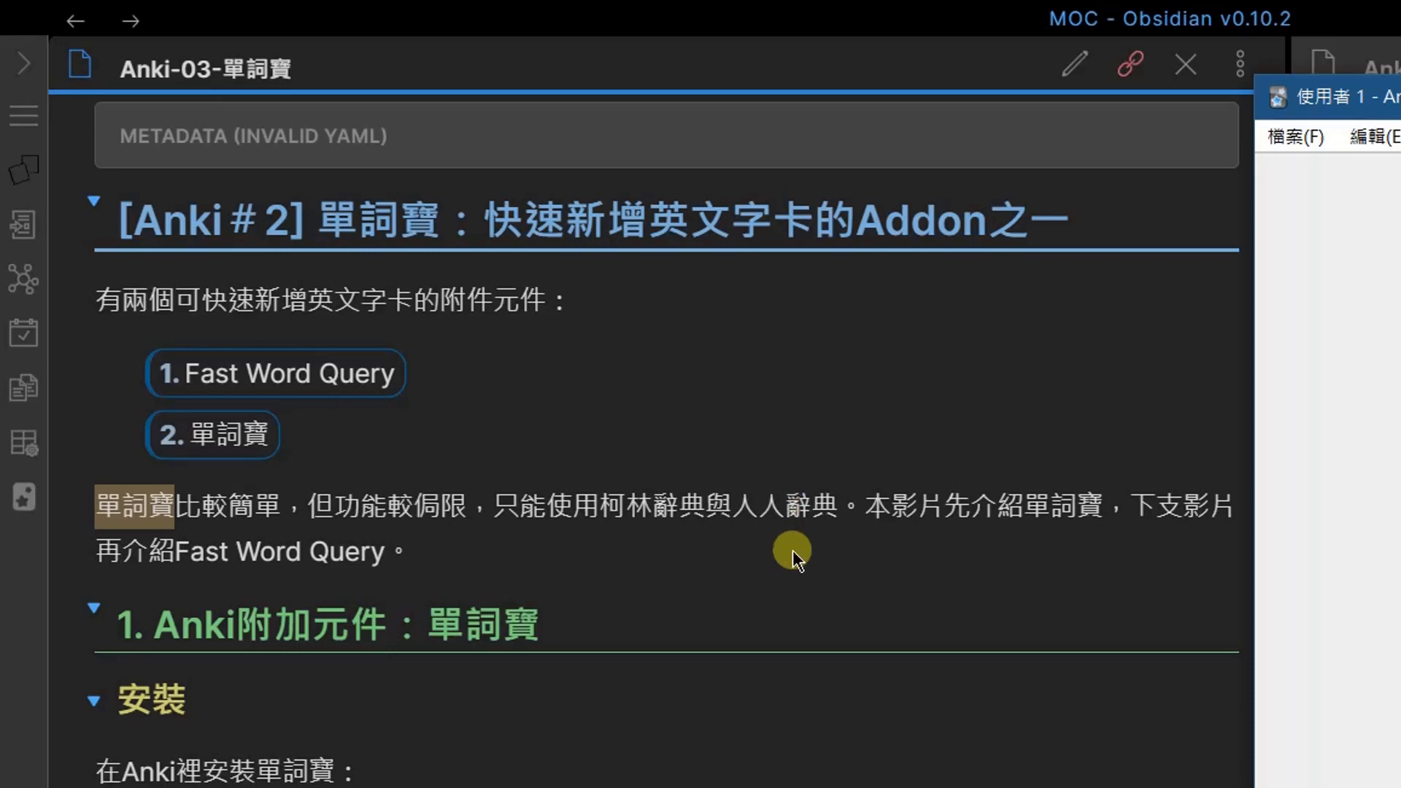
scroll(794, 556, "down", 3)
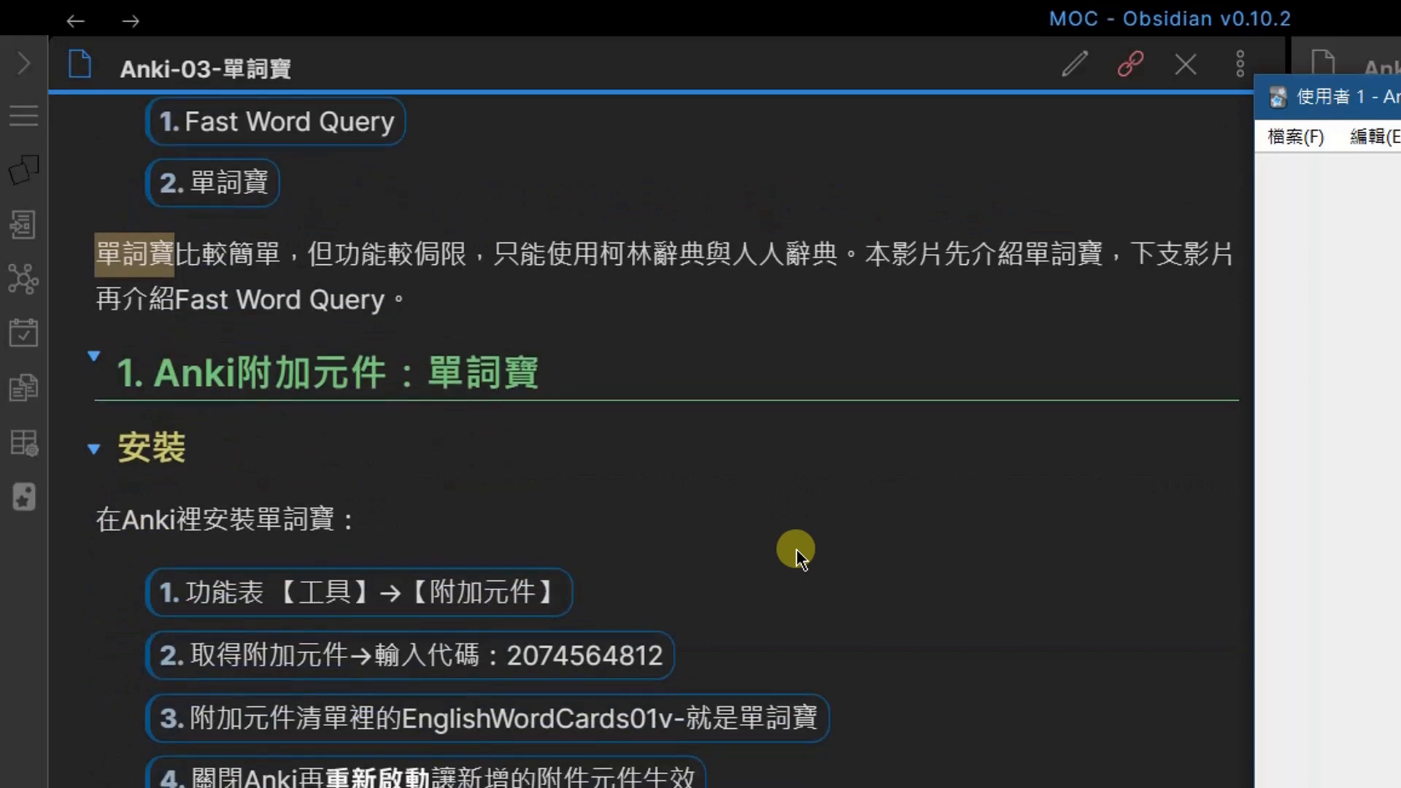
scroll(900, 546, "down", 3)
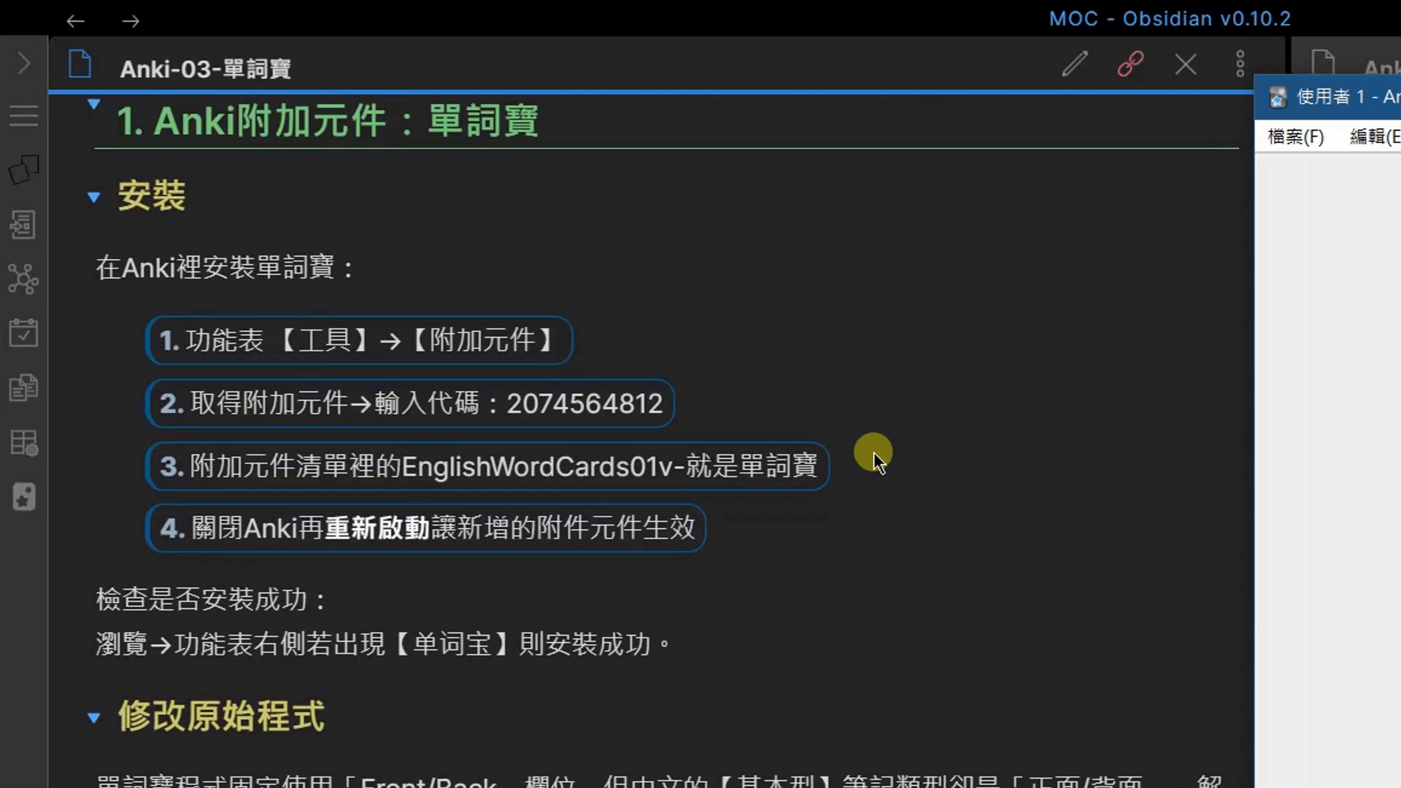
left_click(778, 99)
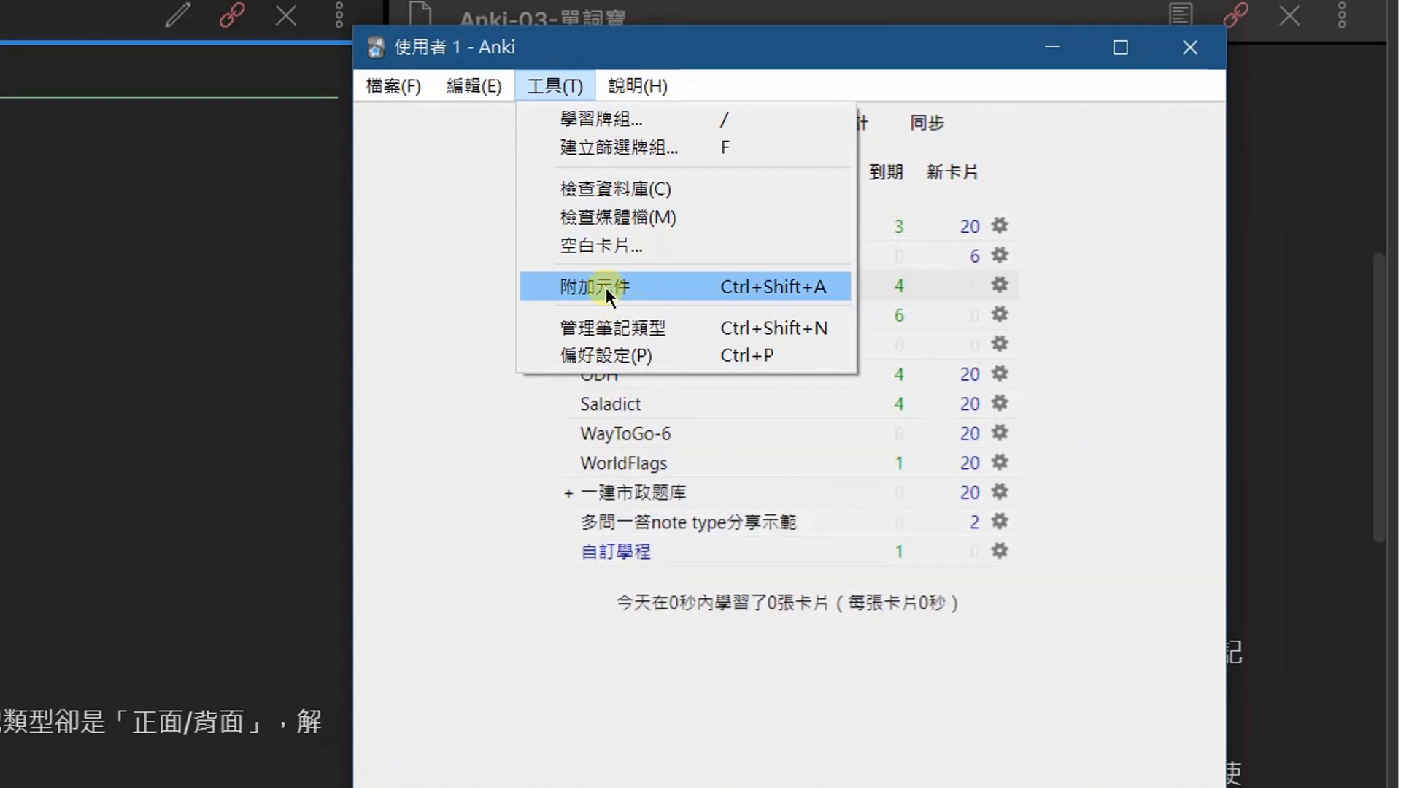
left_click(606, 287)
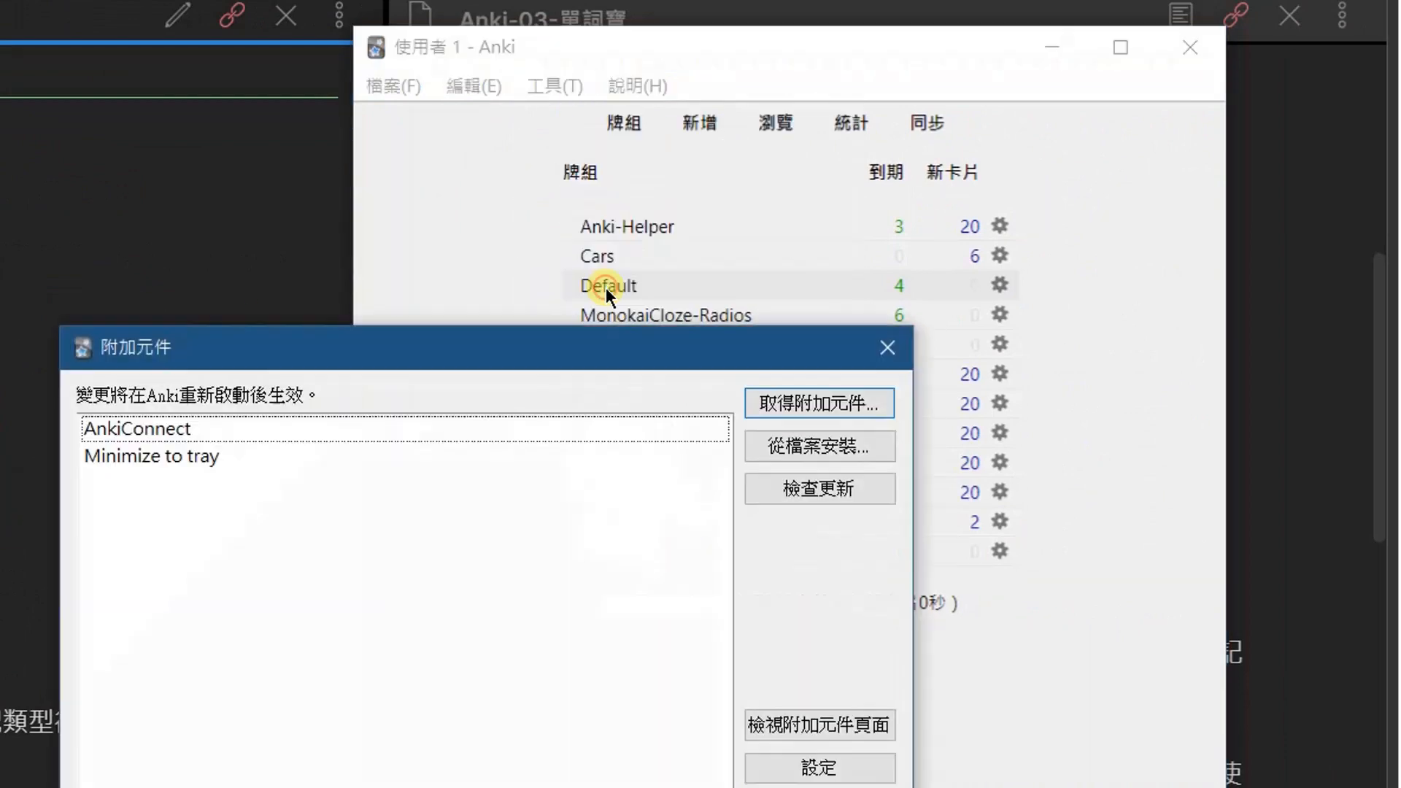
left_click(839, 406)
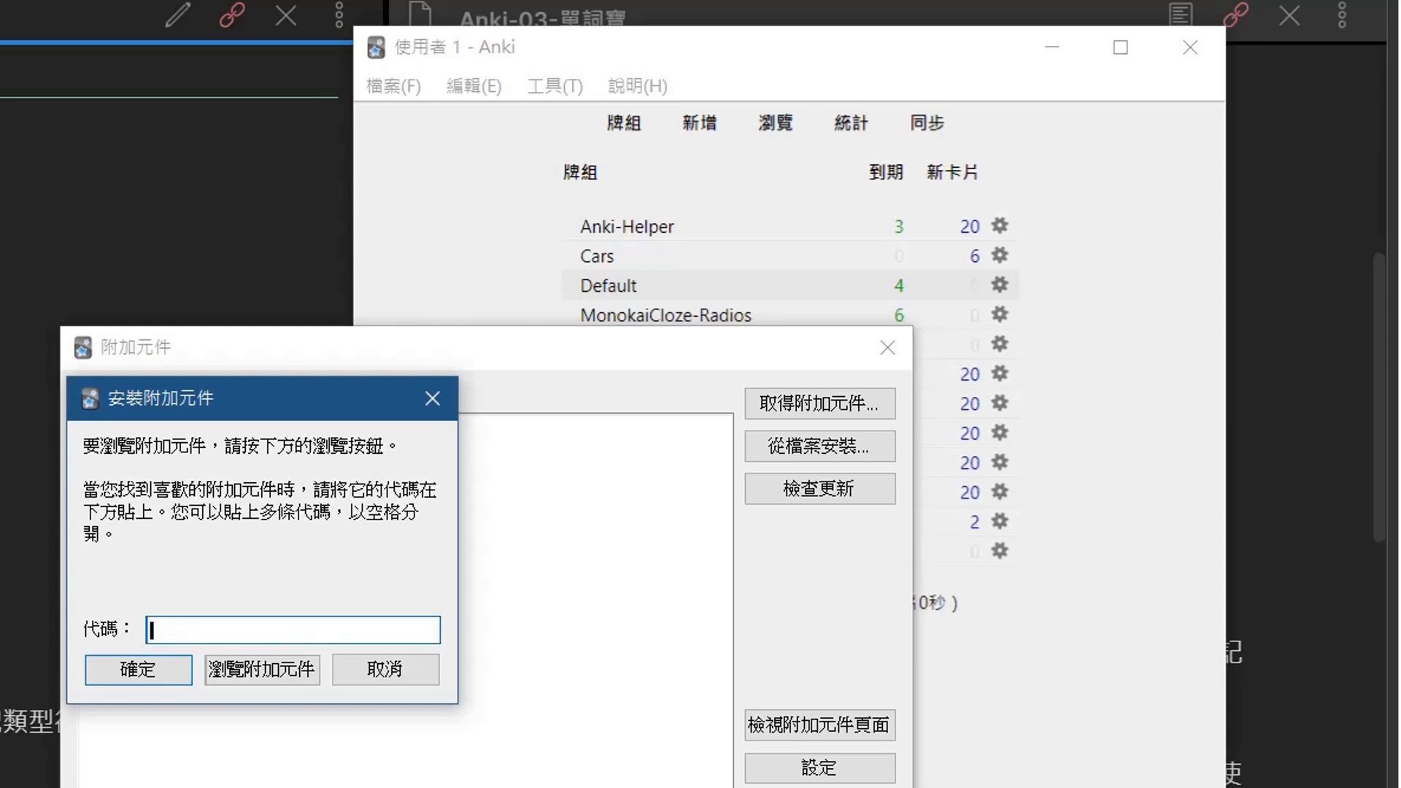
key("alt+Tab")
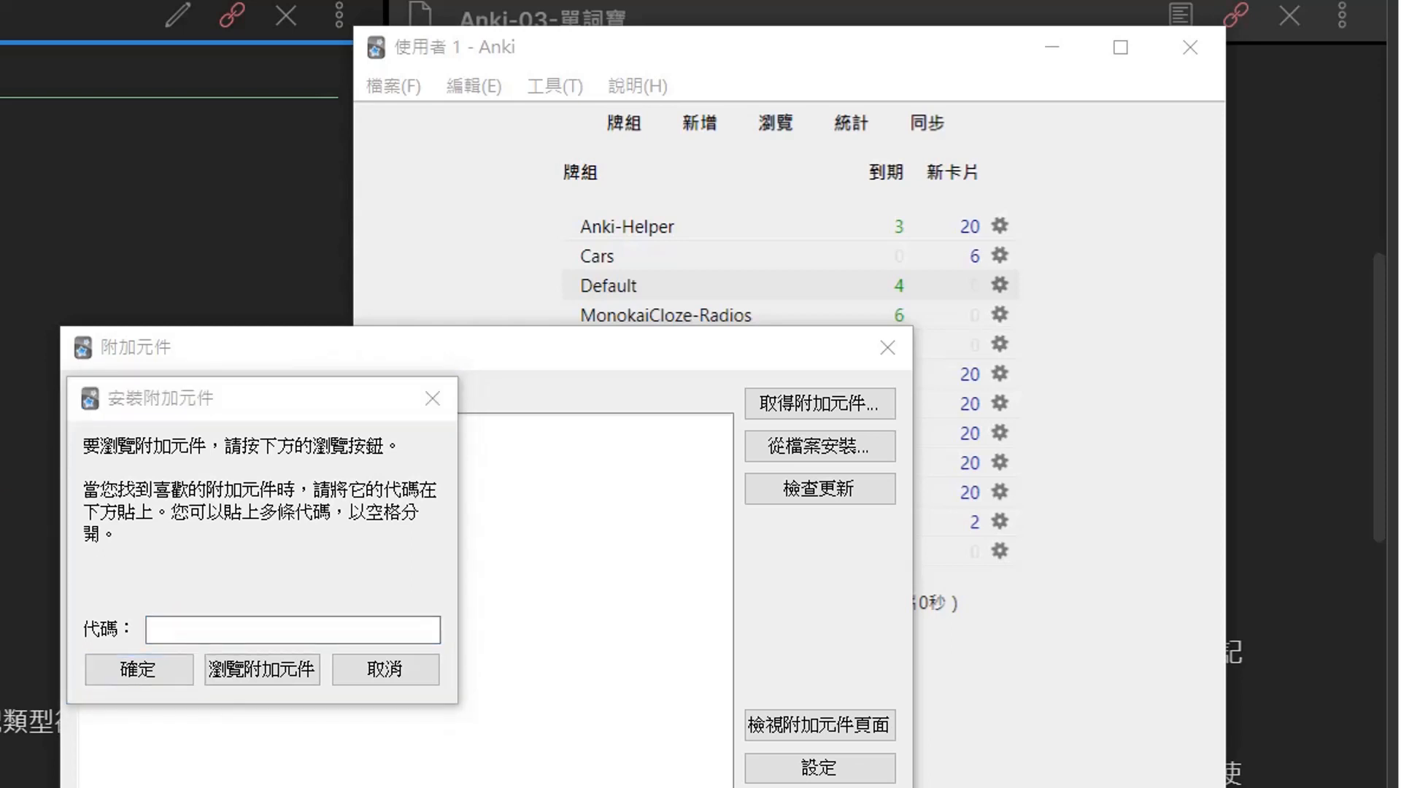
left_click(217, 626)
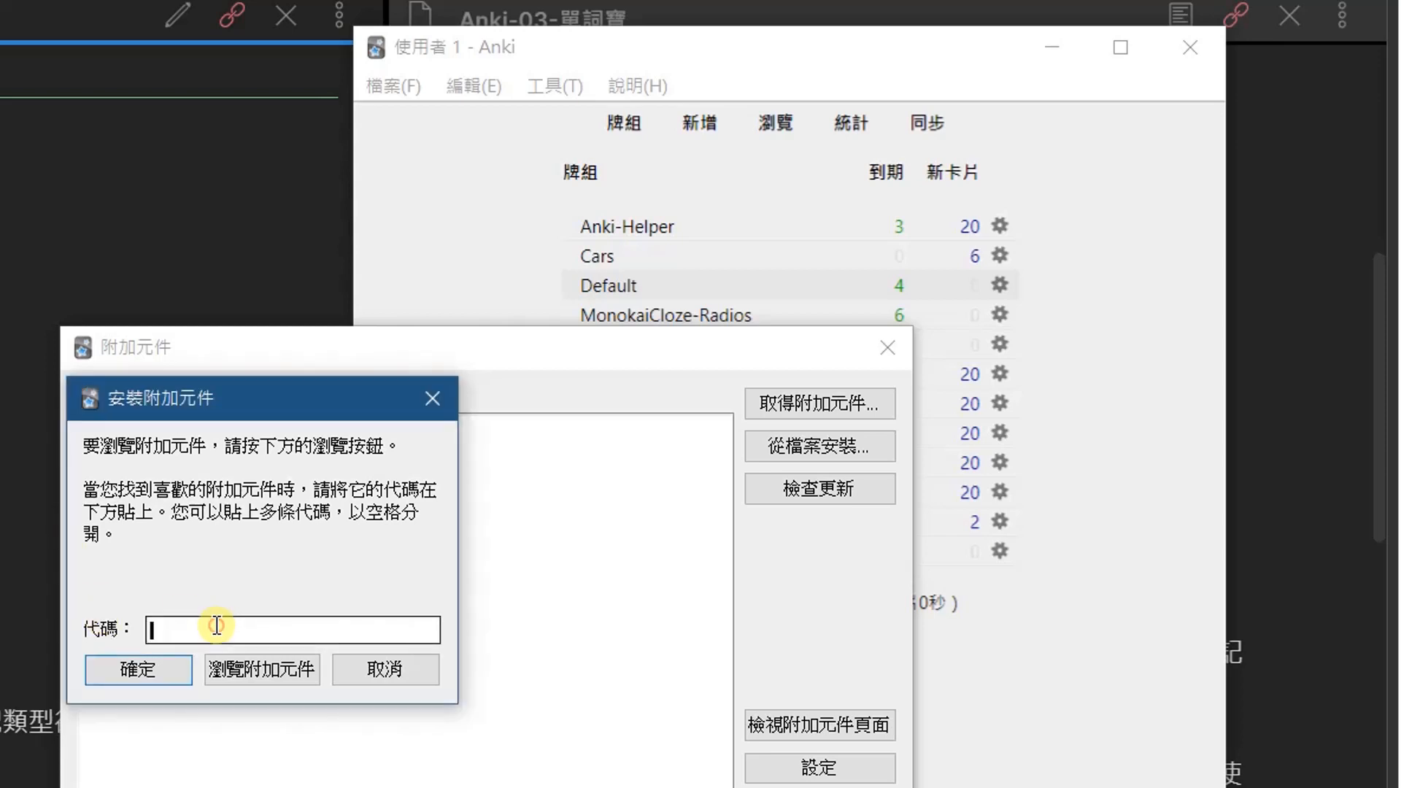
key("ctrl+v")
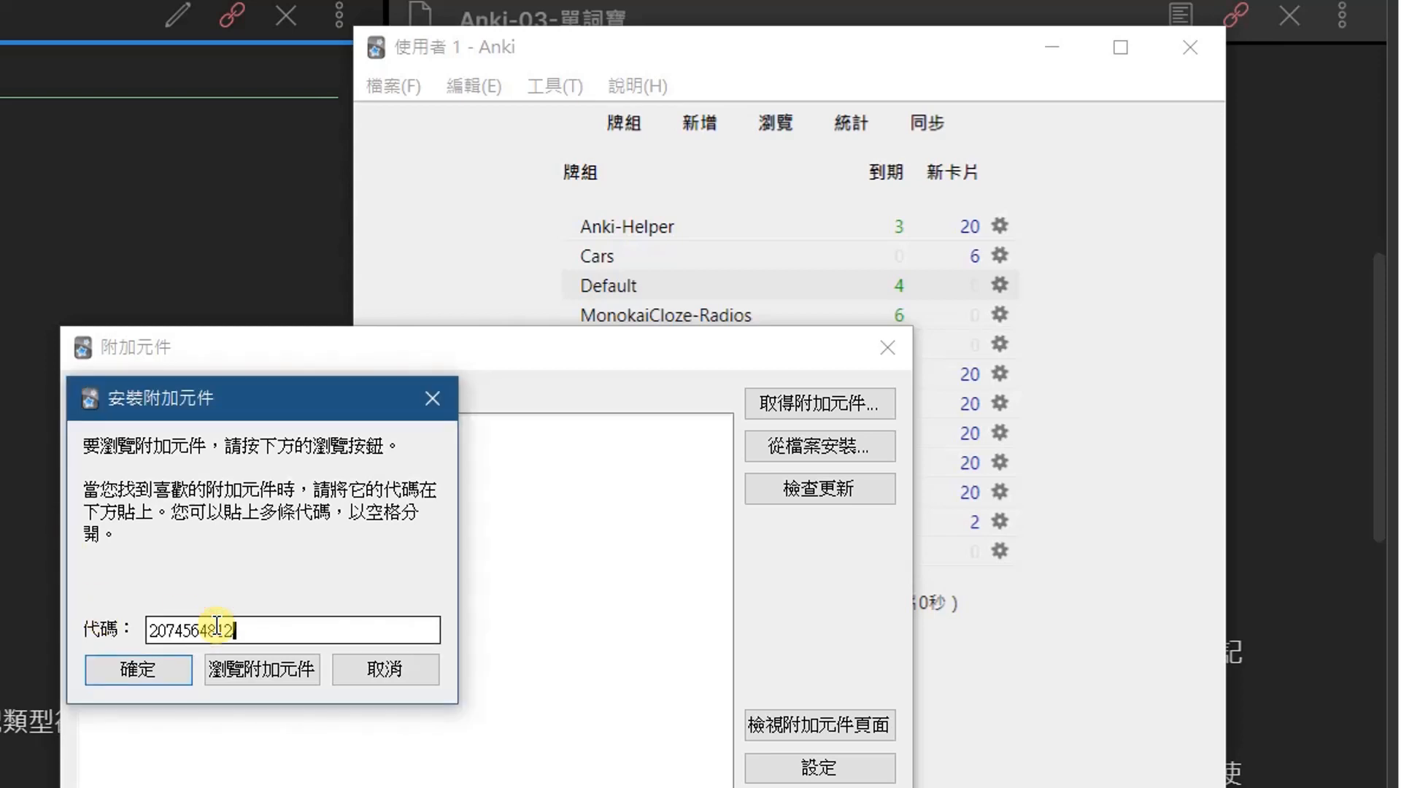
left_click(152, 679)
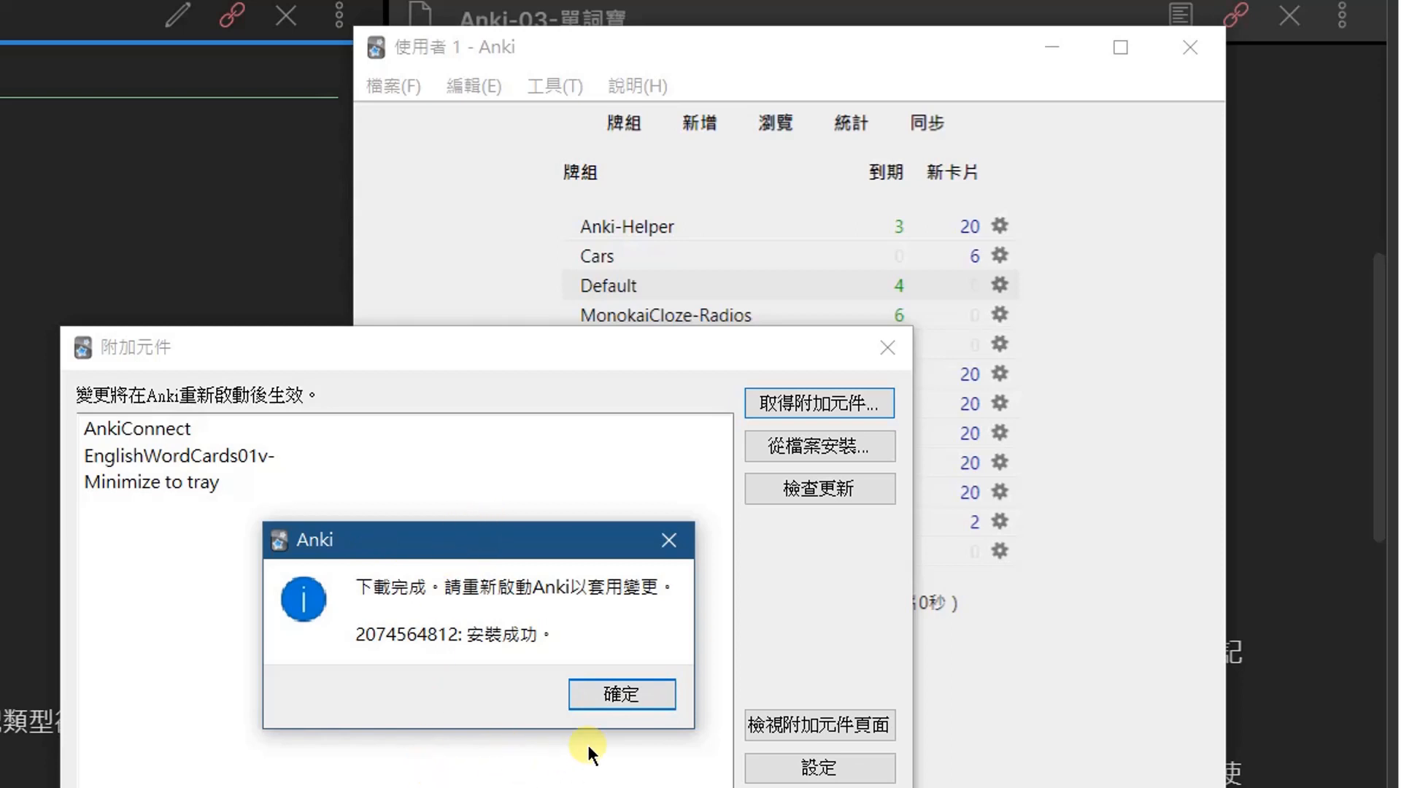
left_click(617, 694)
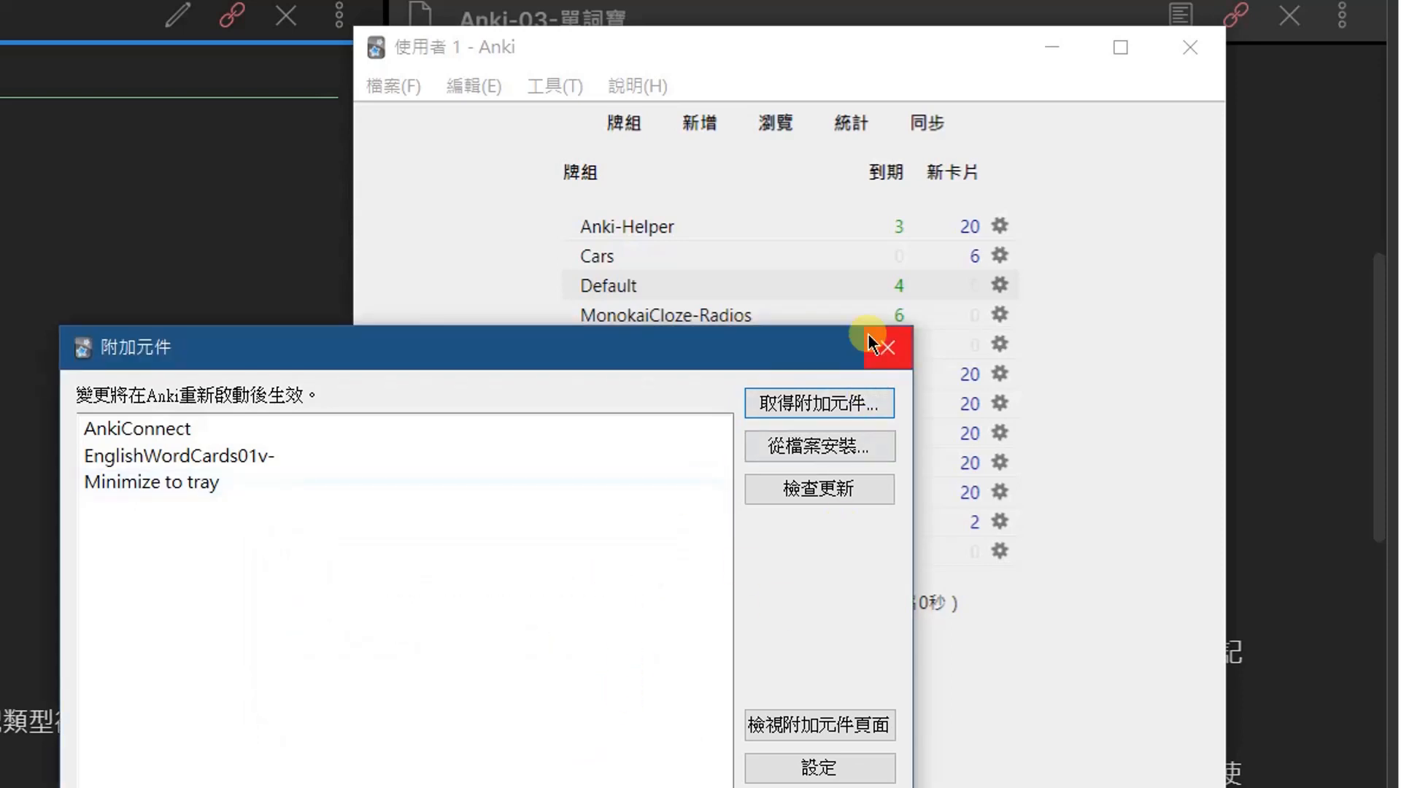
left_click(892, 351)
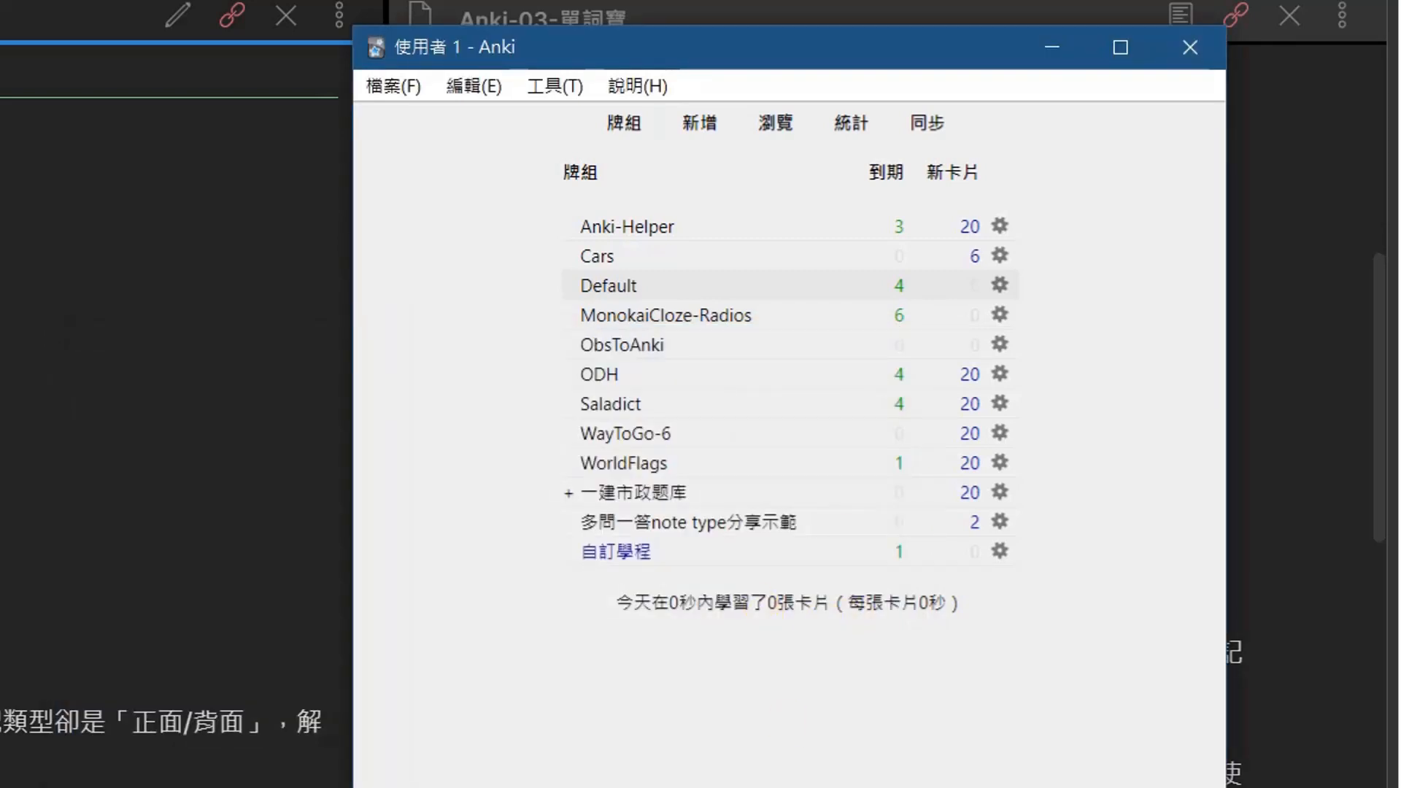
Step: Fully quit and relaunch Anki to load the add-on, and check the card browser for the 单词宝 entry
key("alt+Tab")
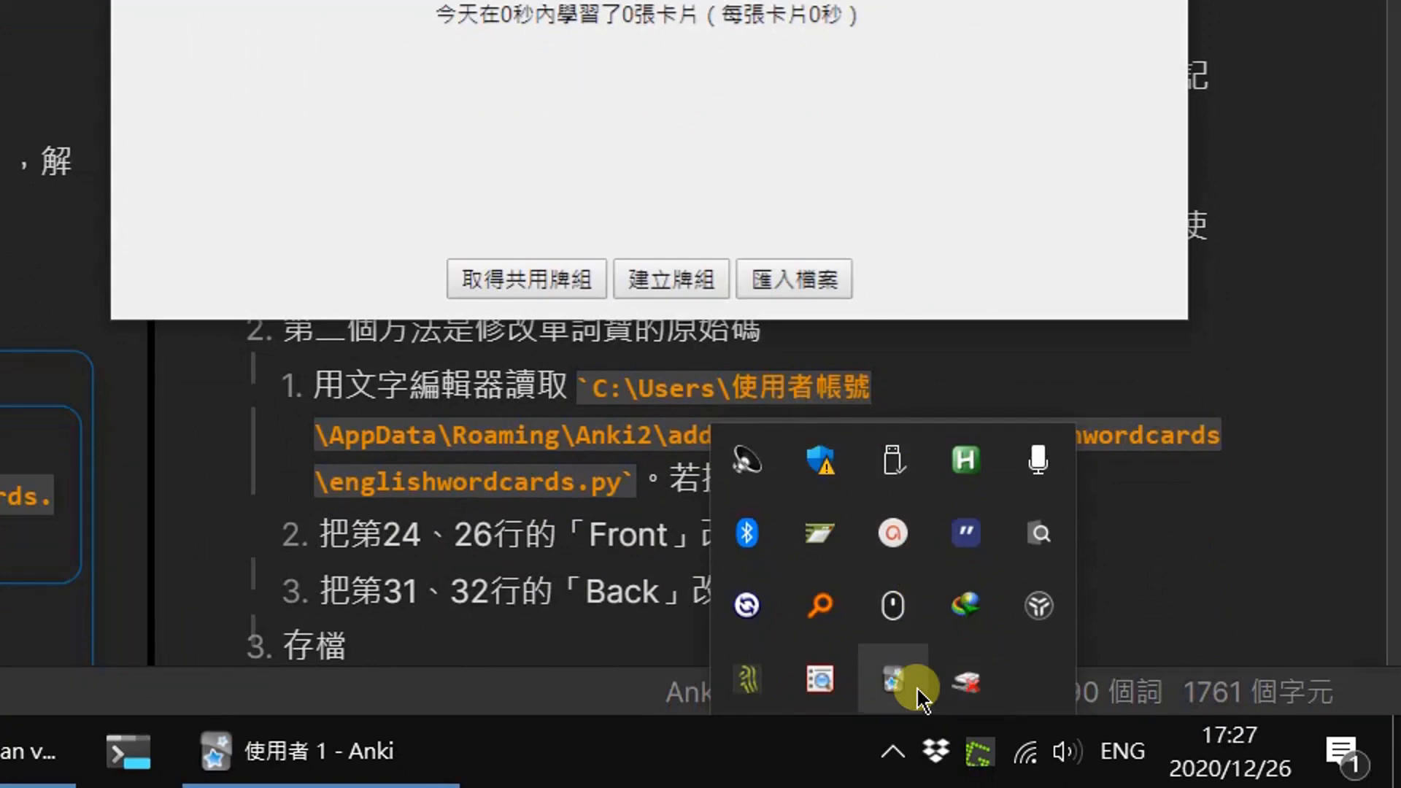
right_click(903, 690)
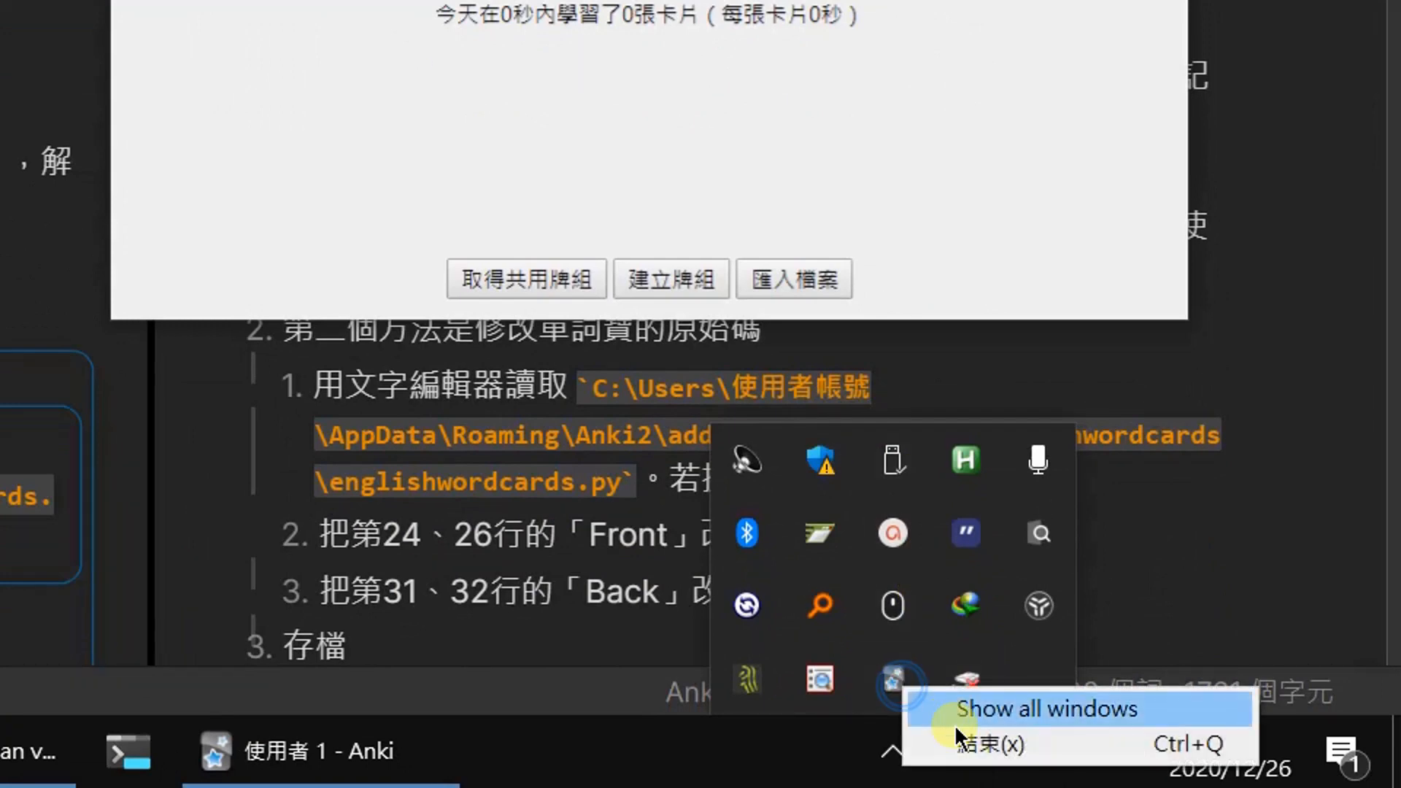
left_click(1007, 746)
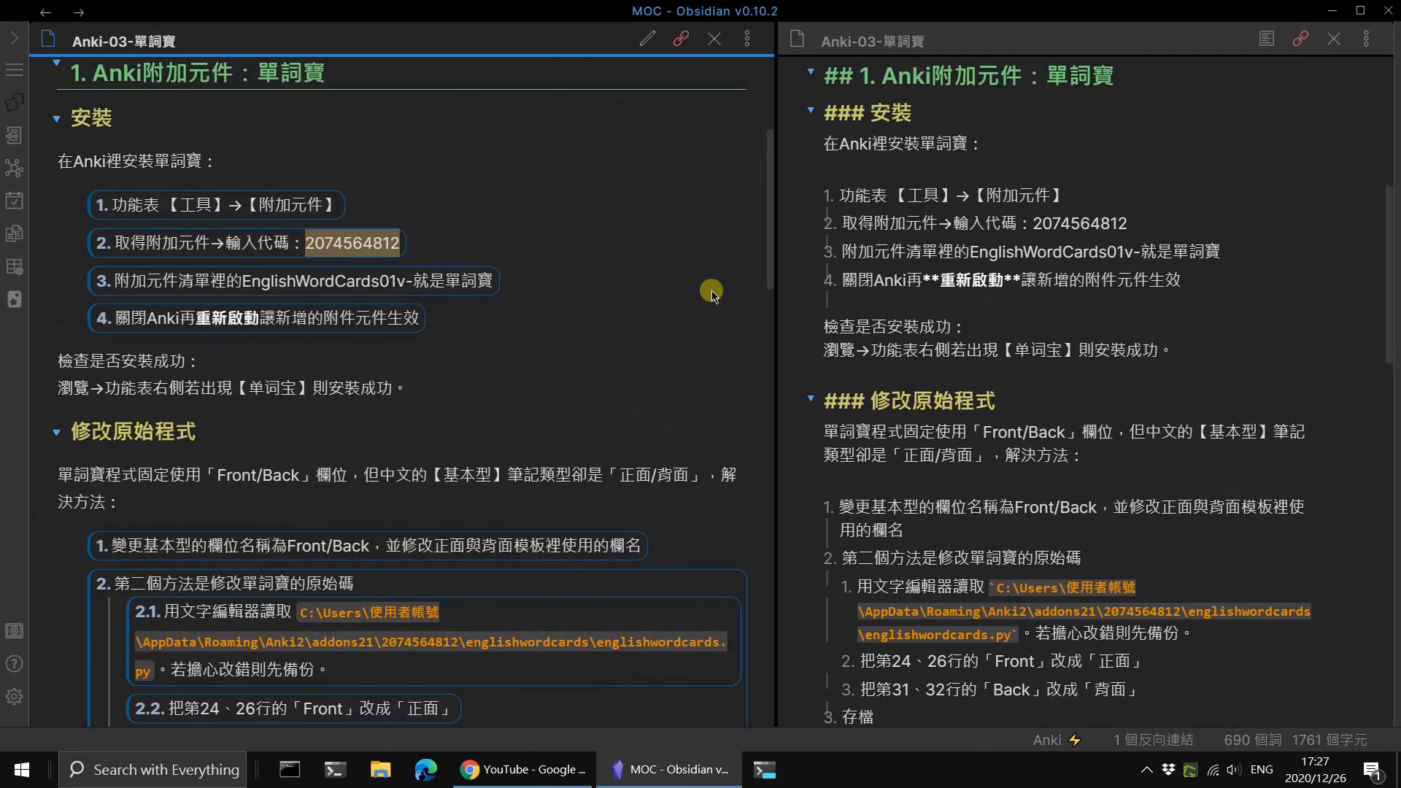
key("alt+space")
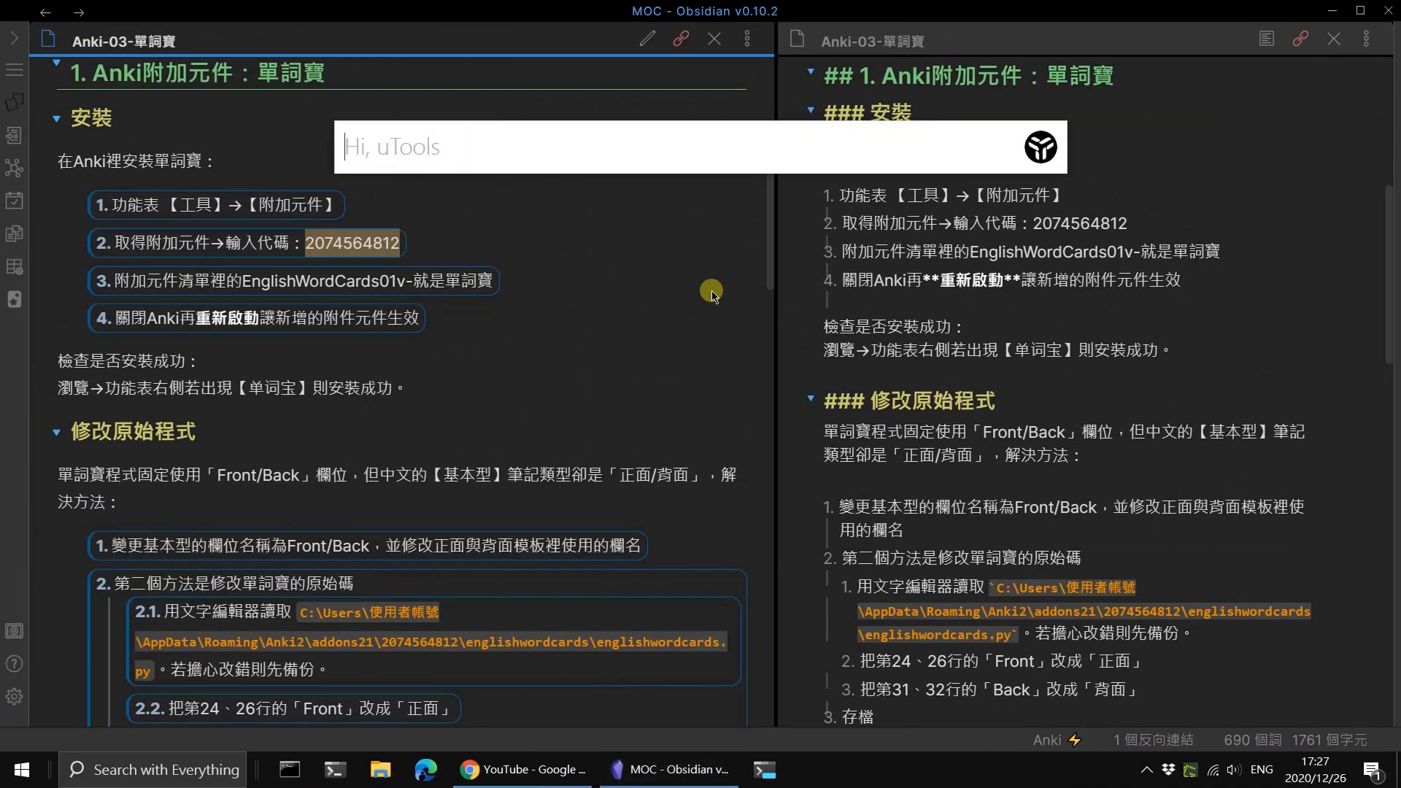
type("anki")
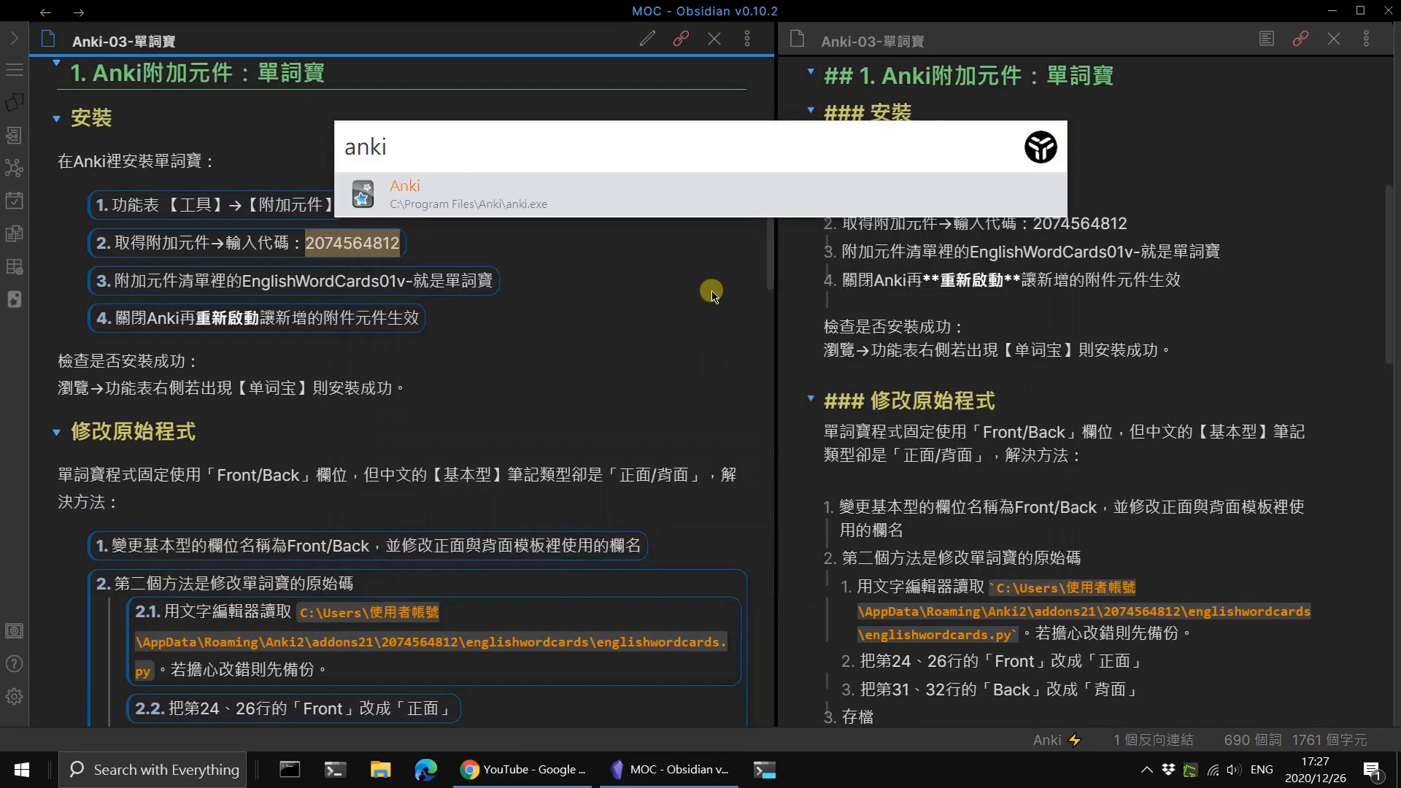
key("Return")
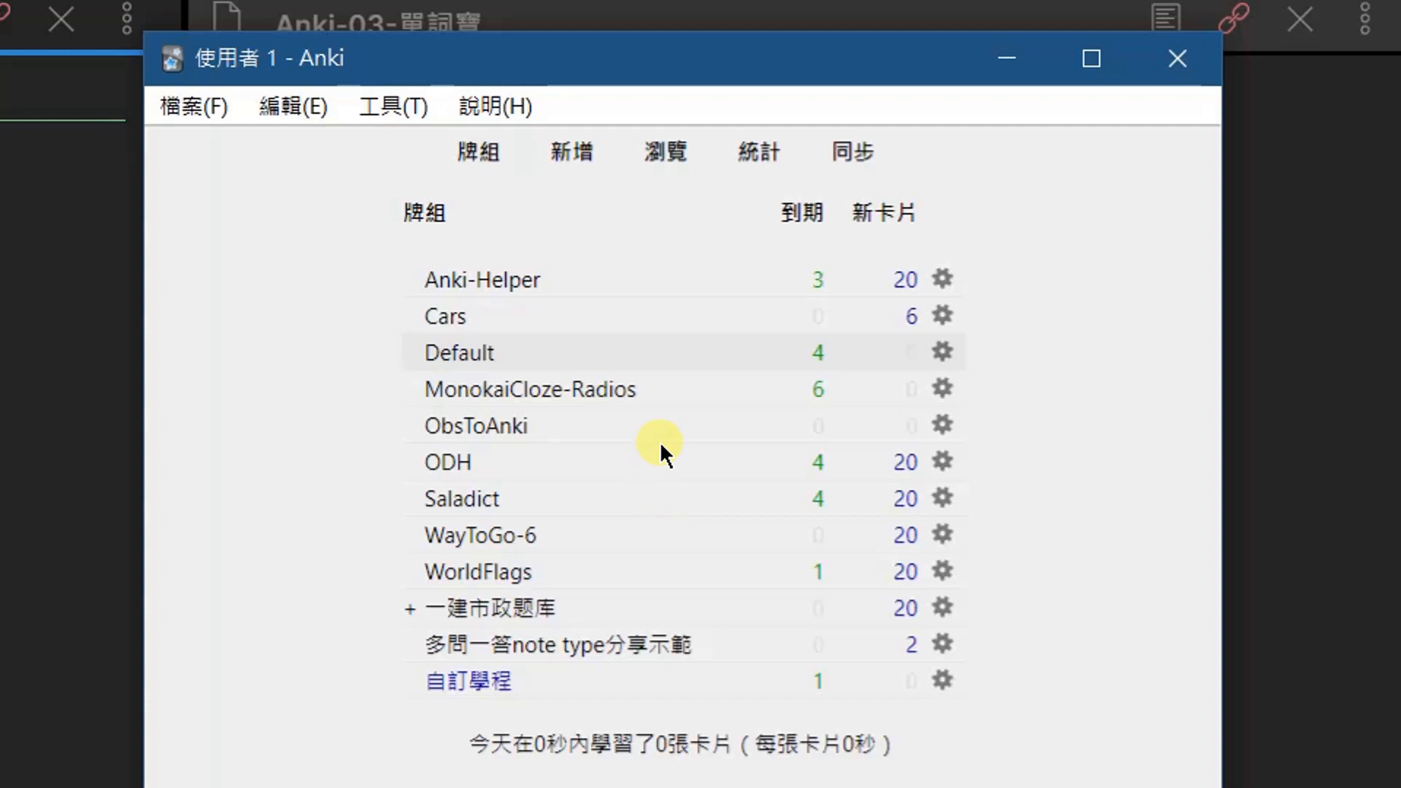
left_click(667, 157)
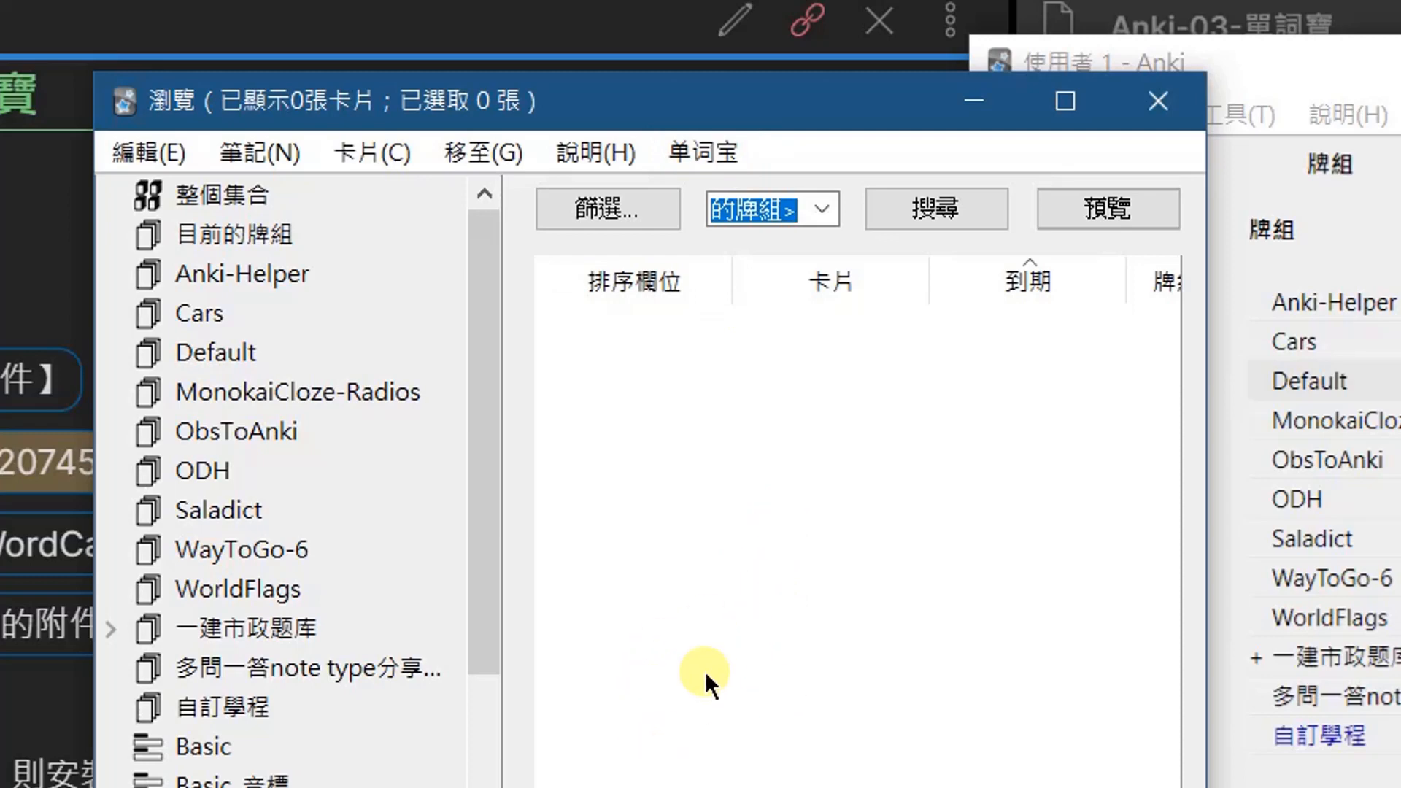
left_click(1147, 108)
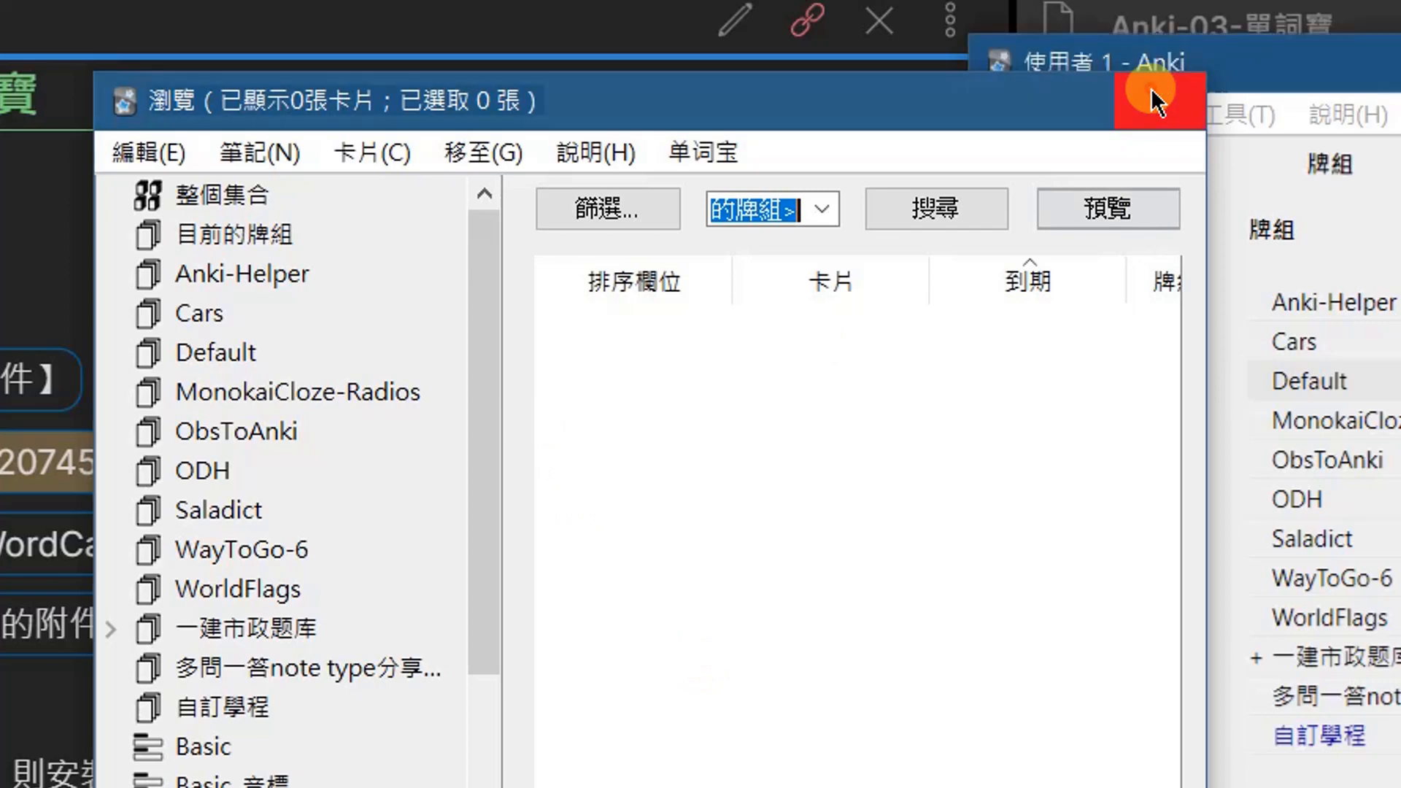
Step: Open the note type manager and examine the field names of the Basic note type
left_click(1241, 111)
left_click(1385, 438)
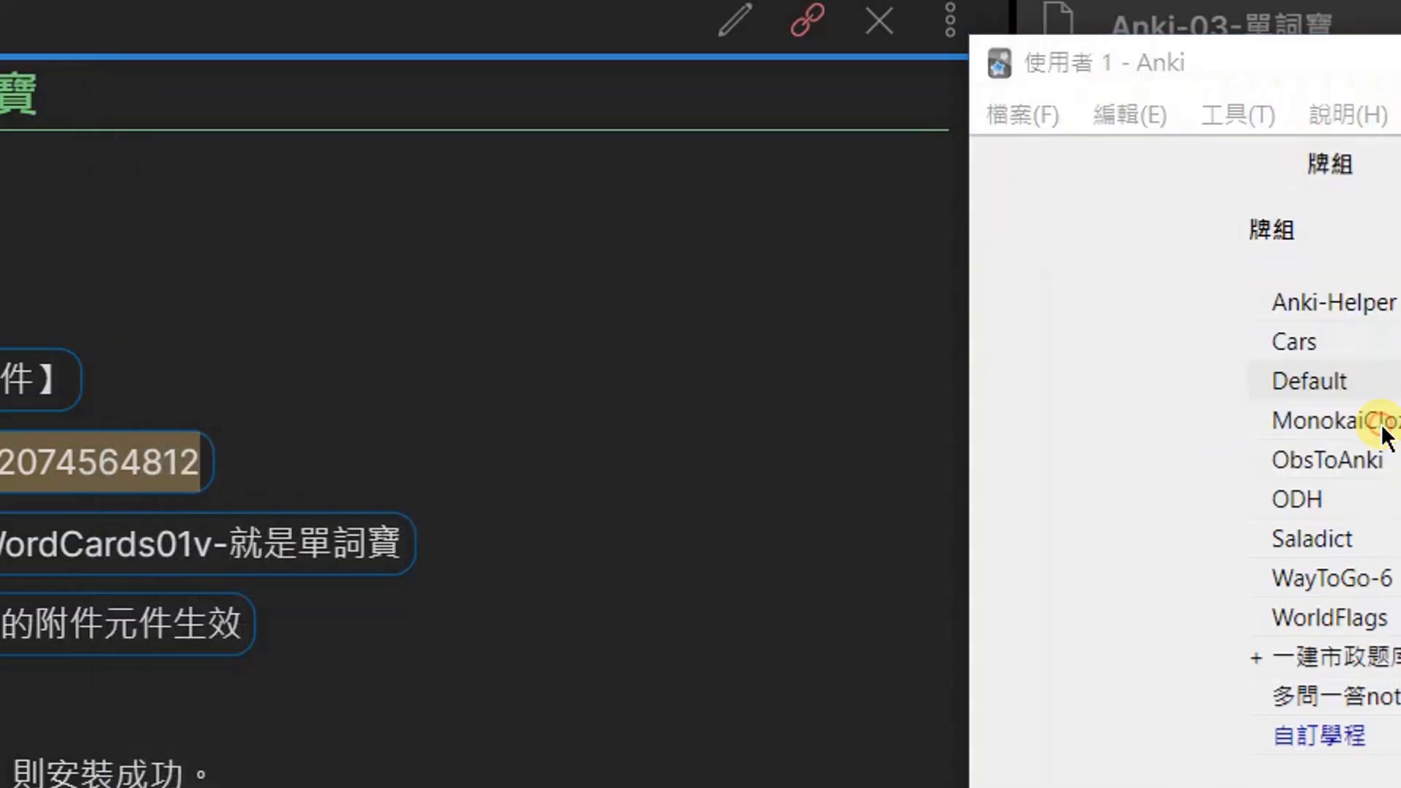
left_click_drag(771, 409, 755, 402)
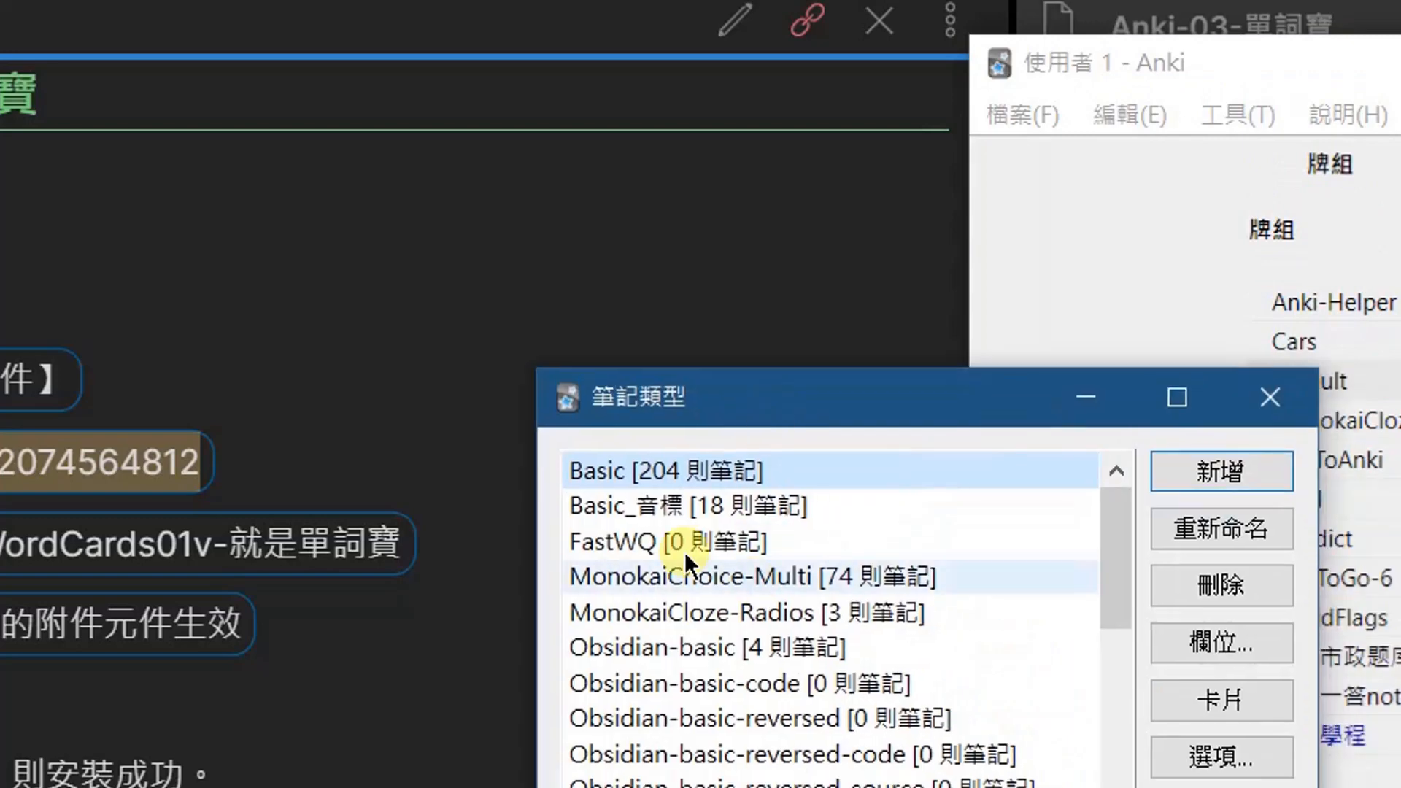
left_click(650, 470)
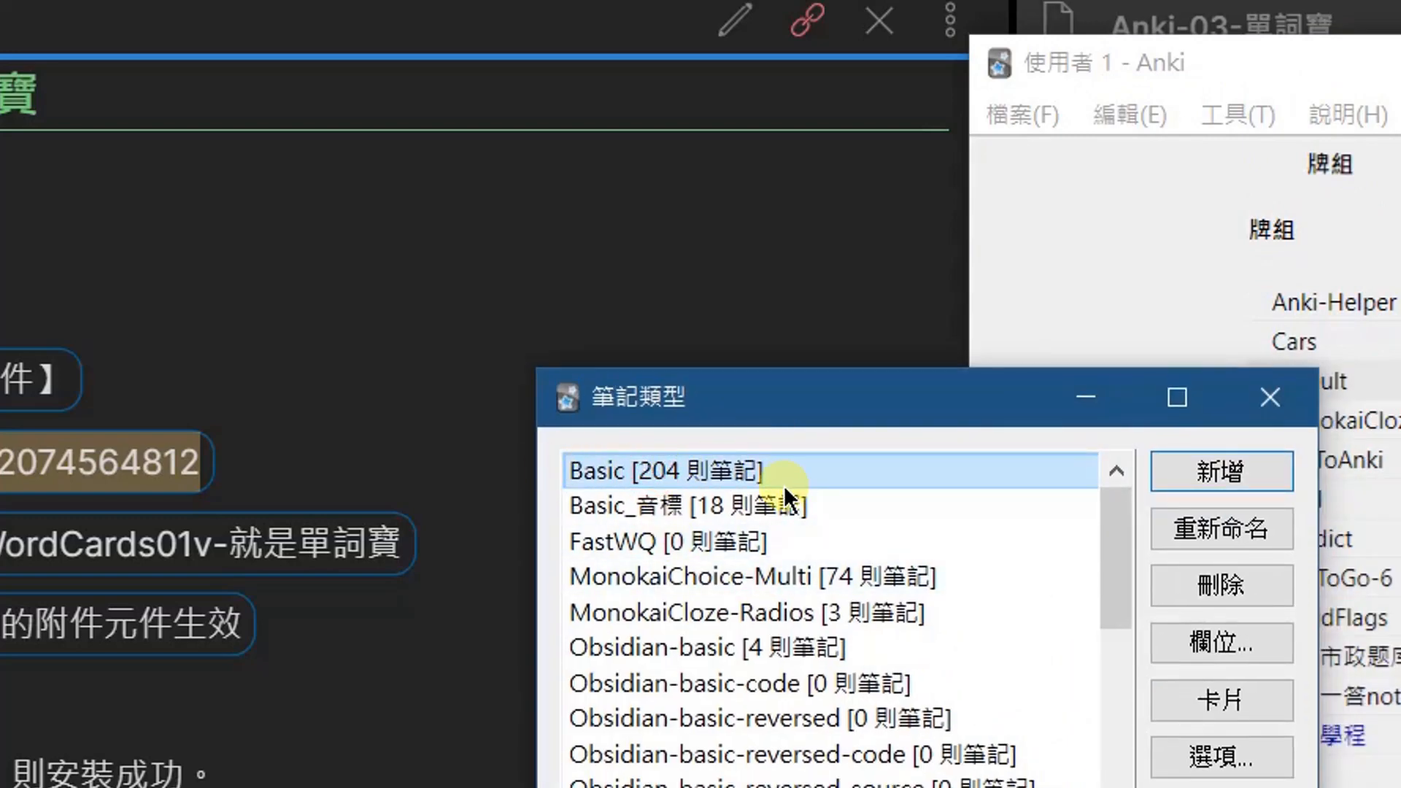
left_click(1219, 641)
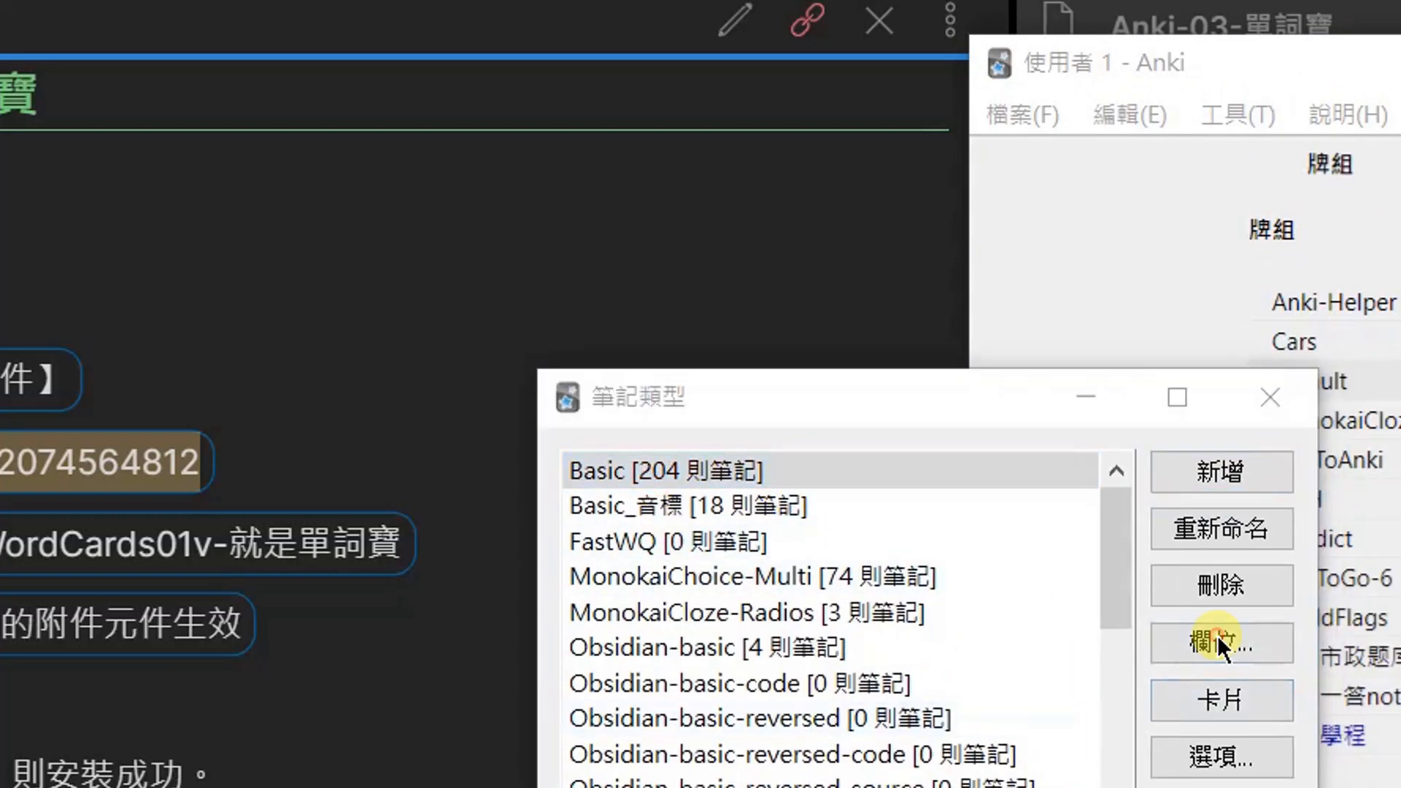
left_click(634, 408)
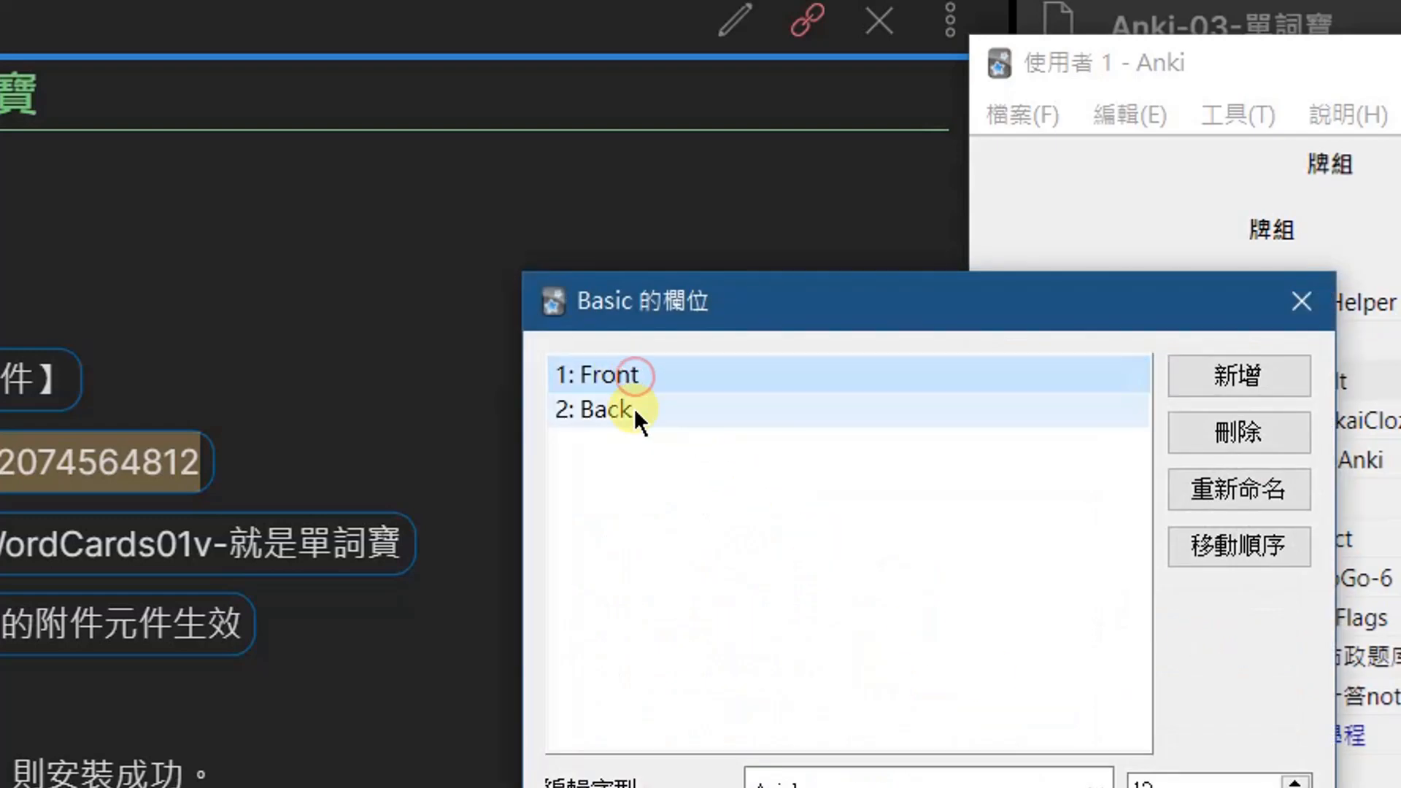
left_click(1305, 312)
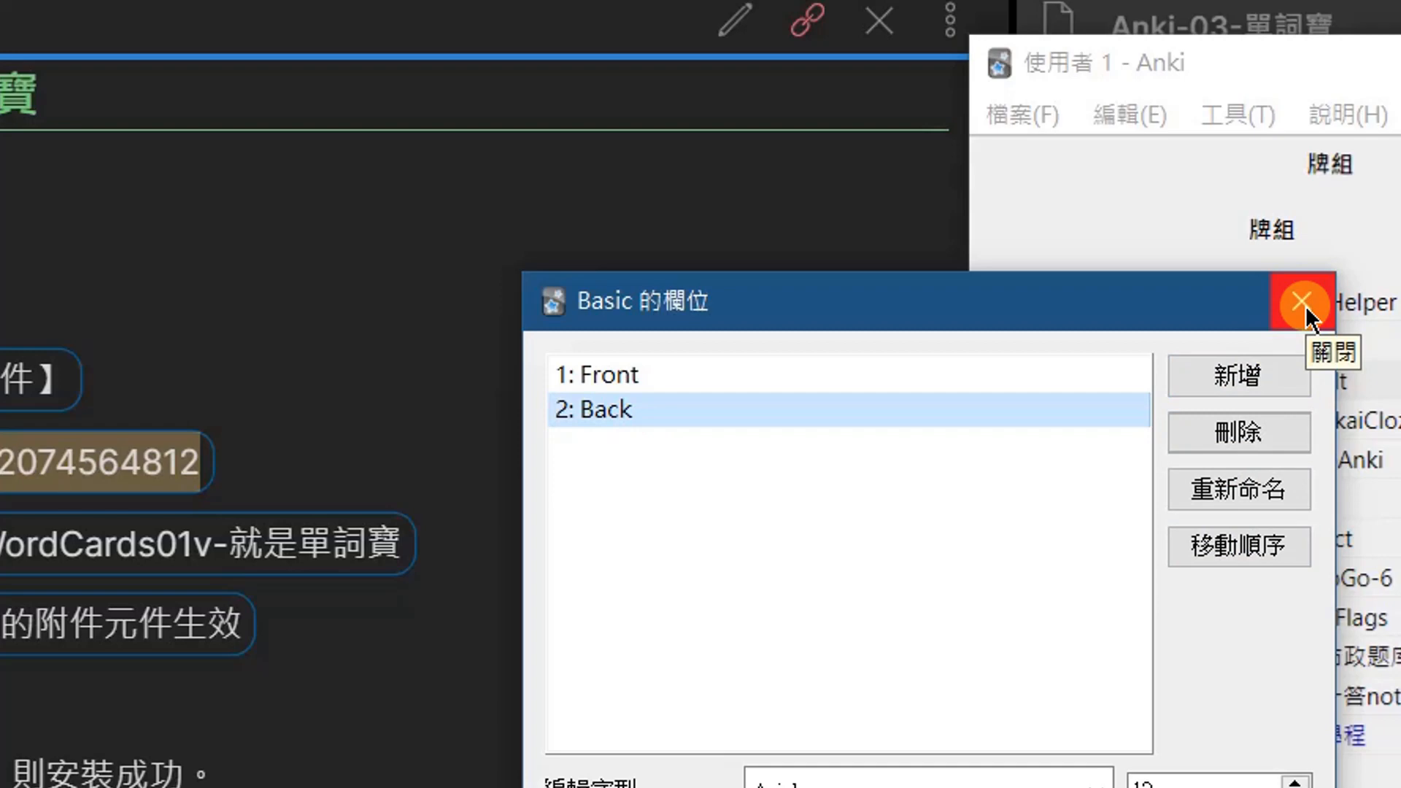
left_click(1304, 306)
Step: Examine the field names of the 基本型 note type and close its field list
scroll(875, 591, "down", 2)
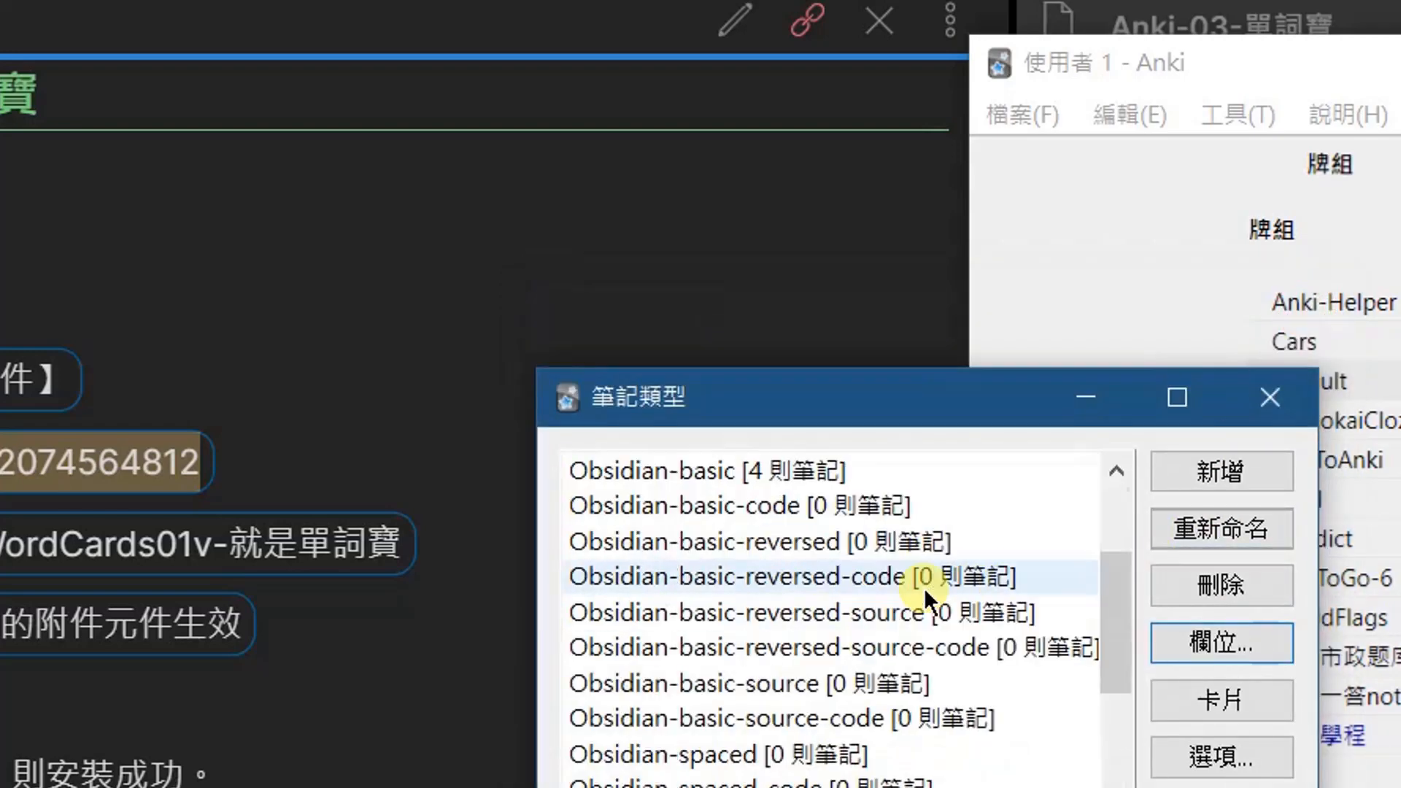
scroll(924, 588, "down", 3)
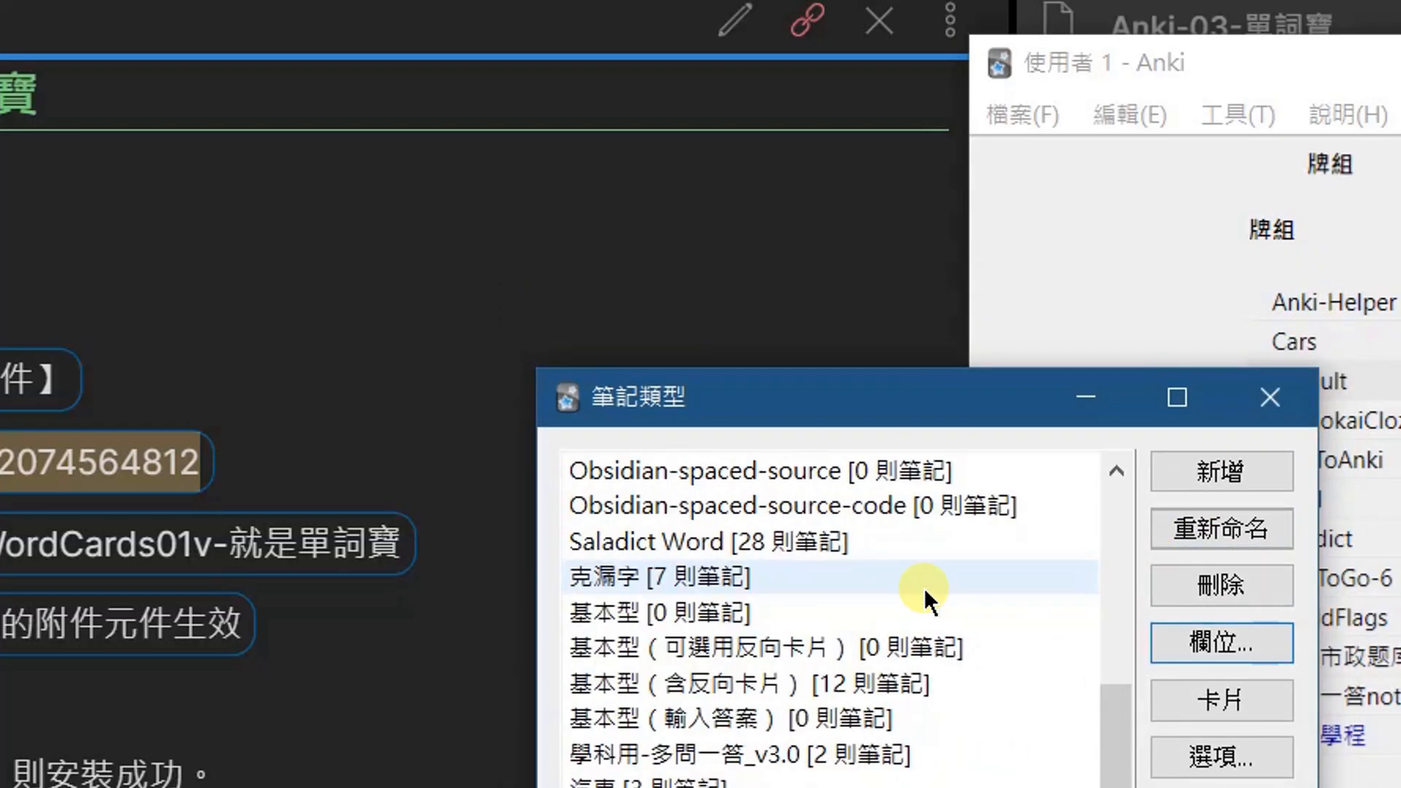
left_click(627, 611)
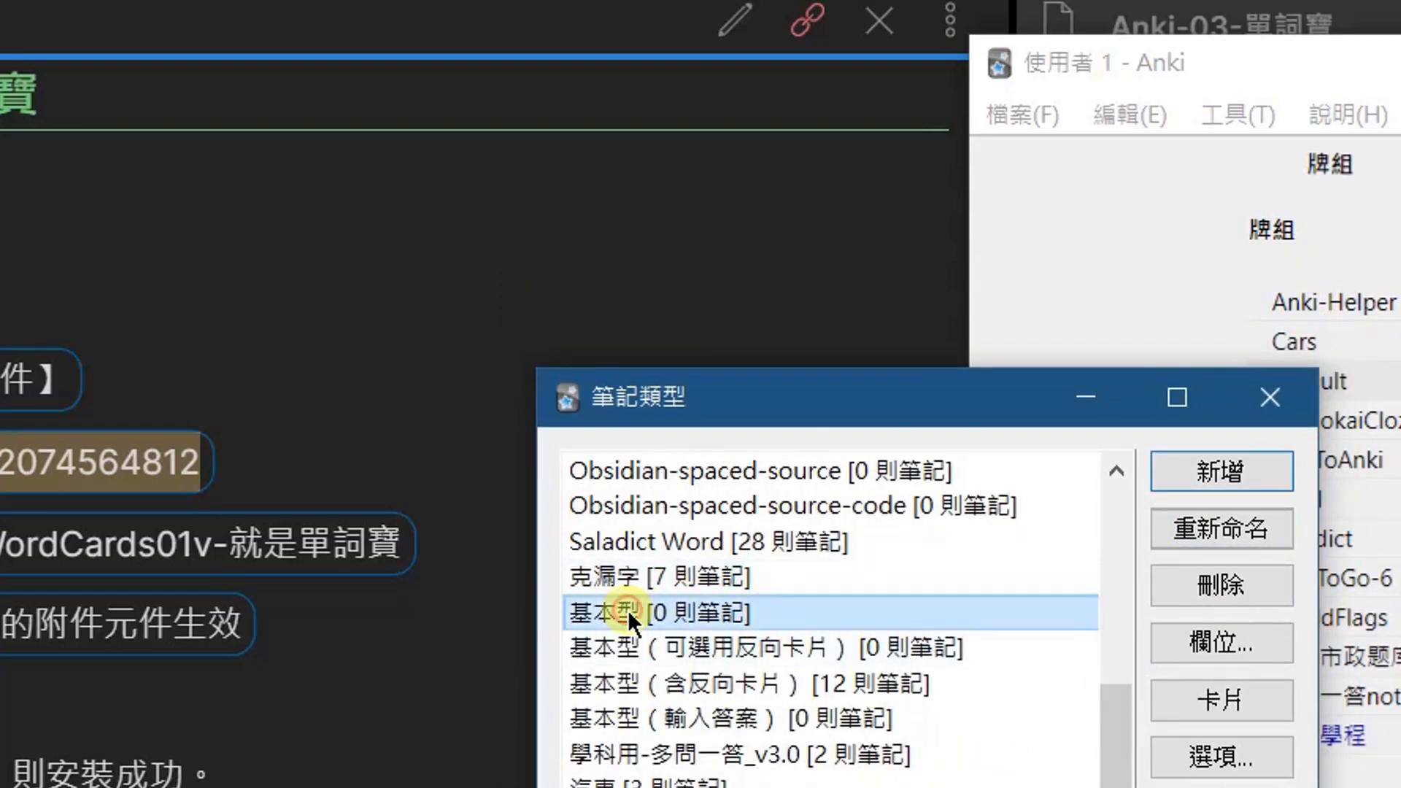
left_click(1219, 646)
left_click(684, 375)
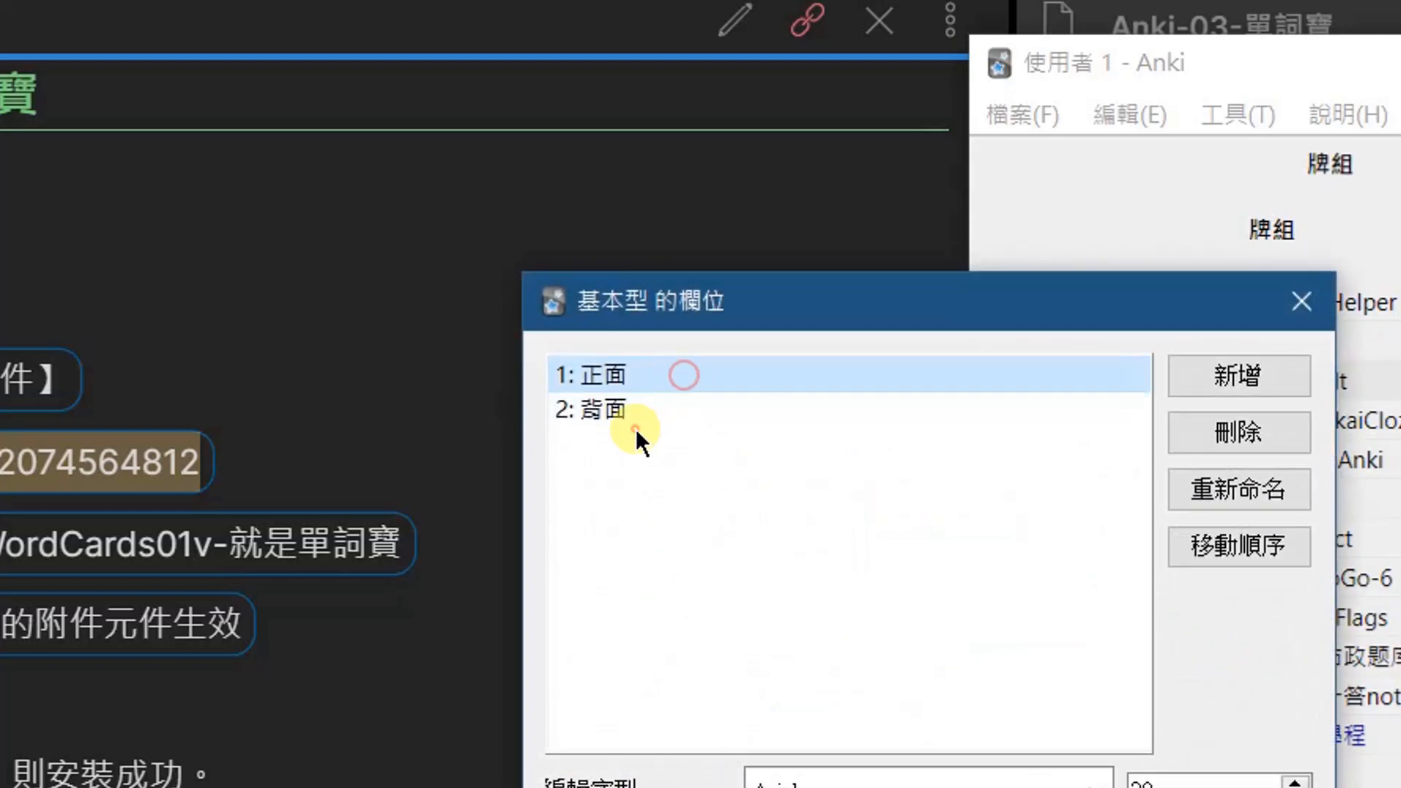
left_click(637, 425)
left_click(732, 371)
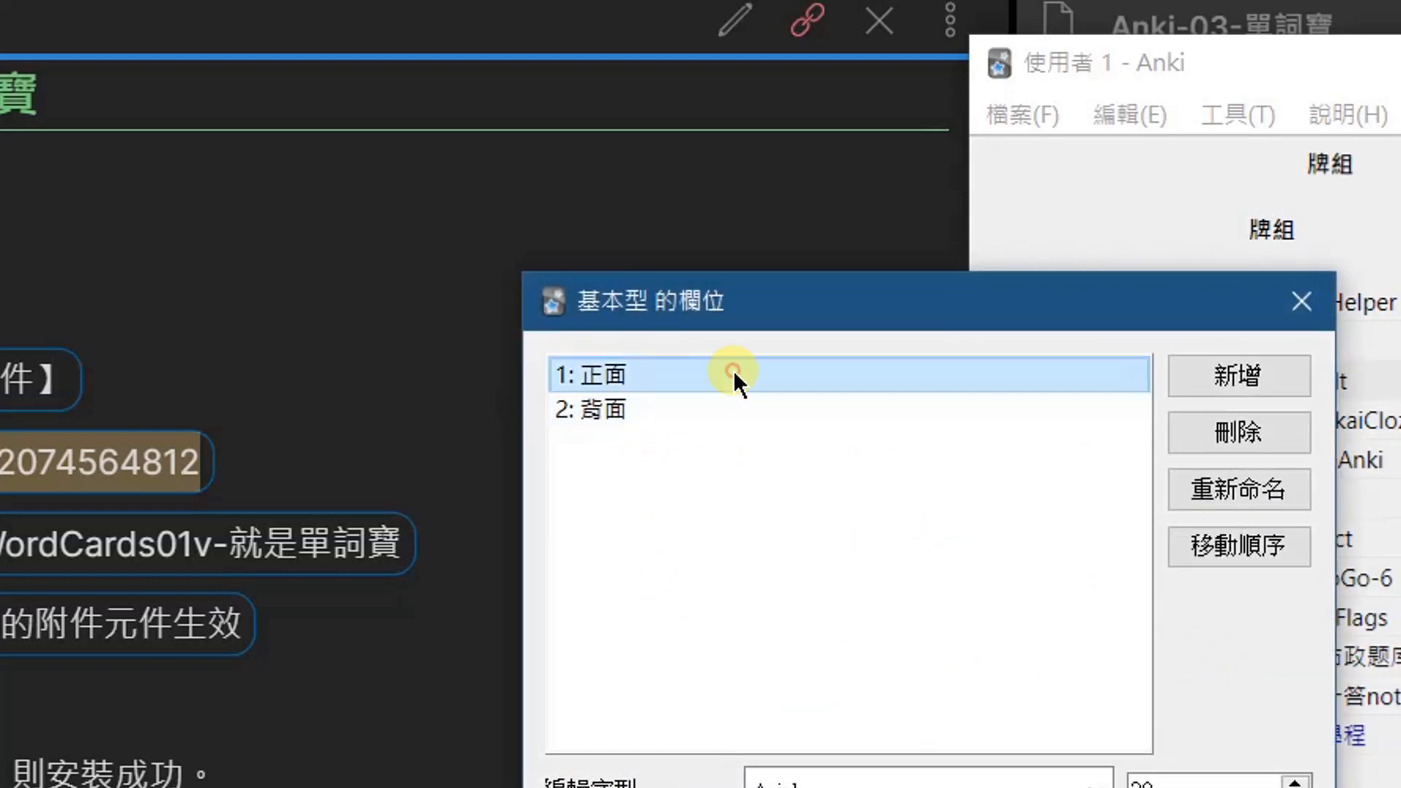
left_click(654, 417)
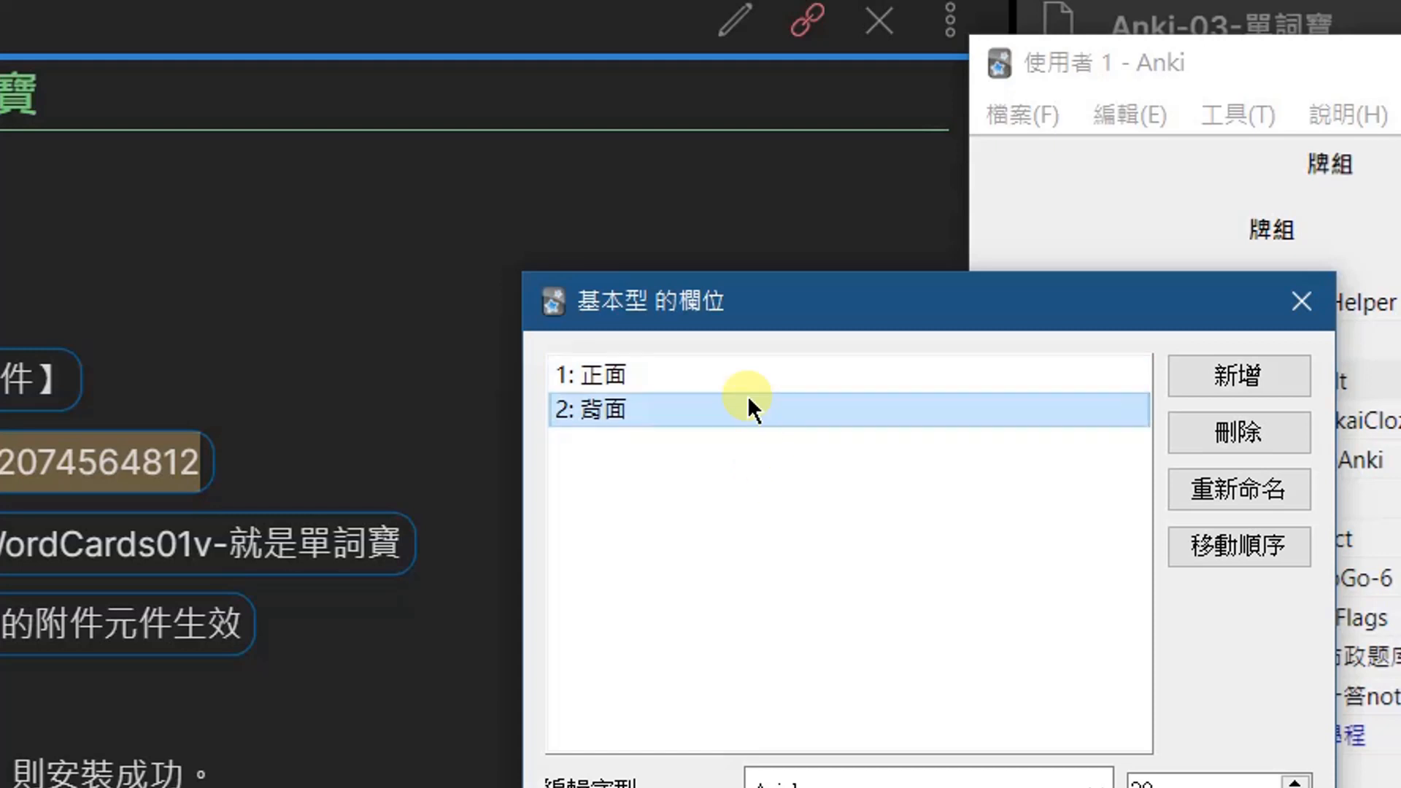
left_click(717, 378)
left_click(615, 417)
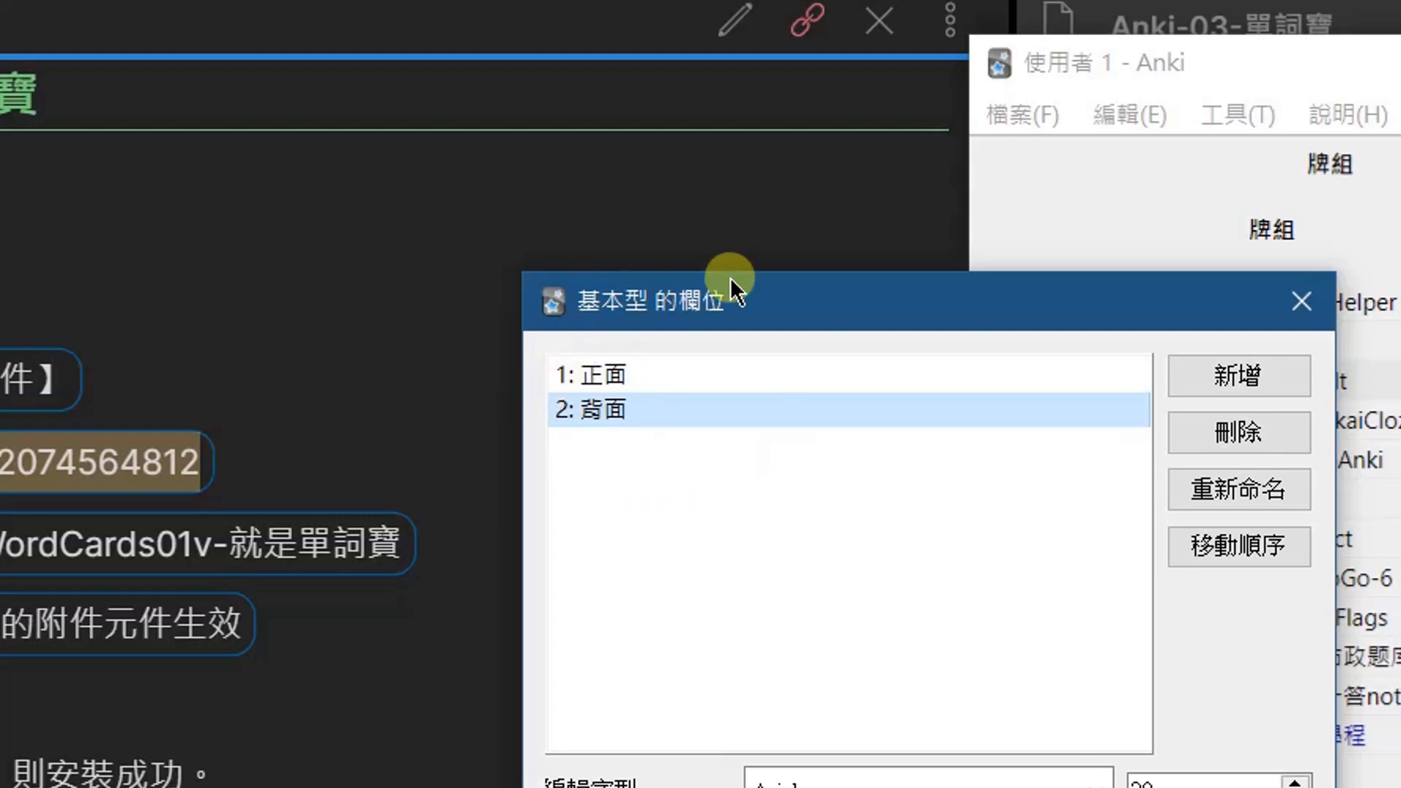
left_click(1303, 298)
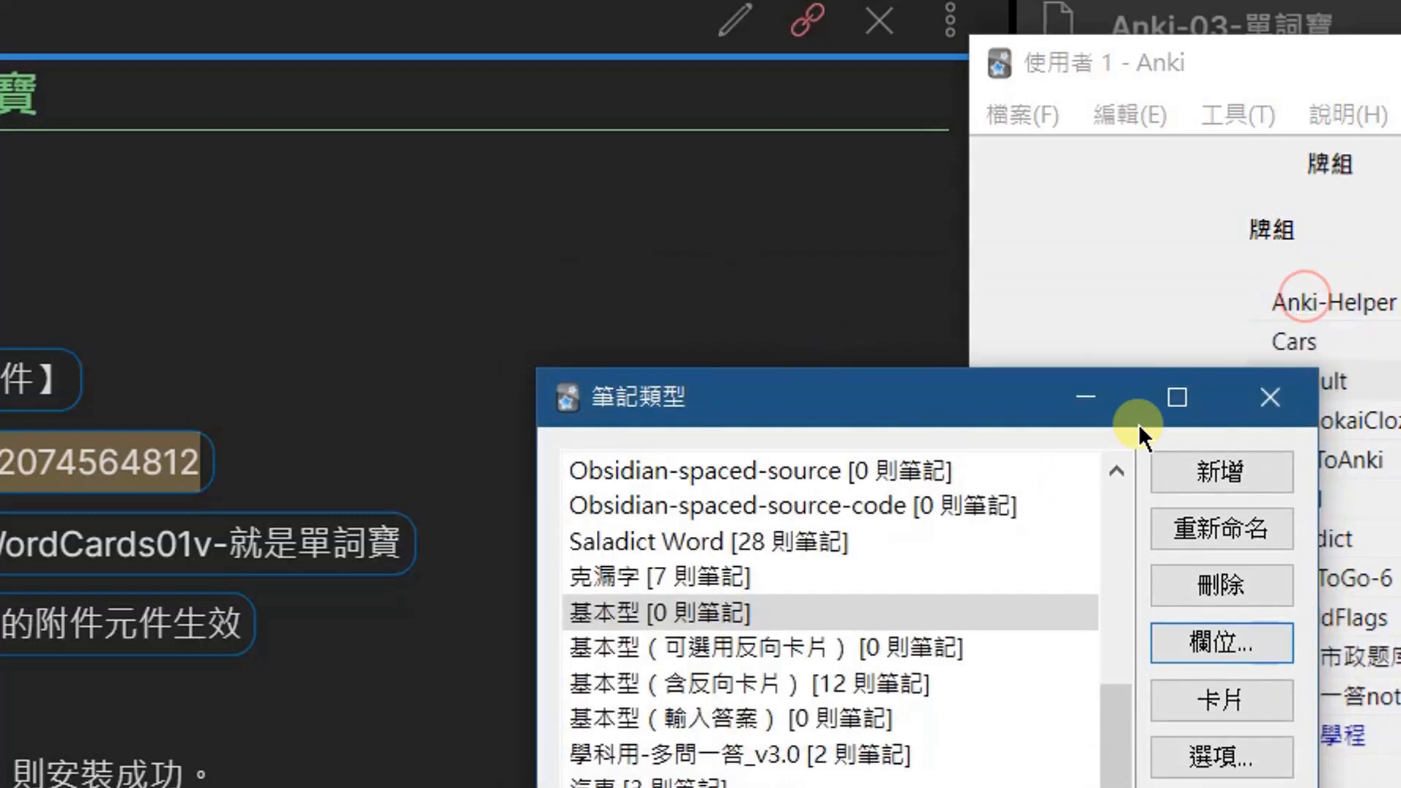
Step: Close the note type manager and copy the add-on's englishwordcards folder path from step 2.1 of the Obsidian note
left_click(1281, 410)
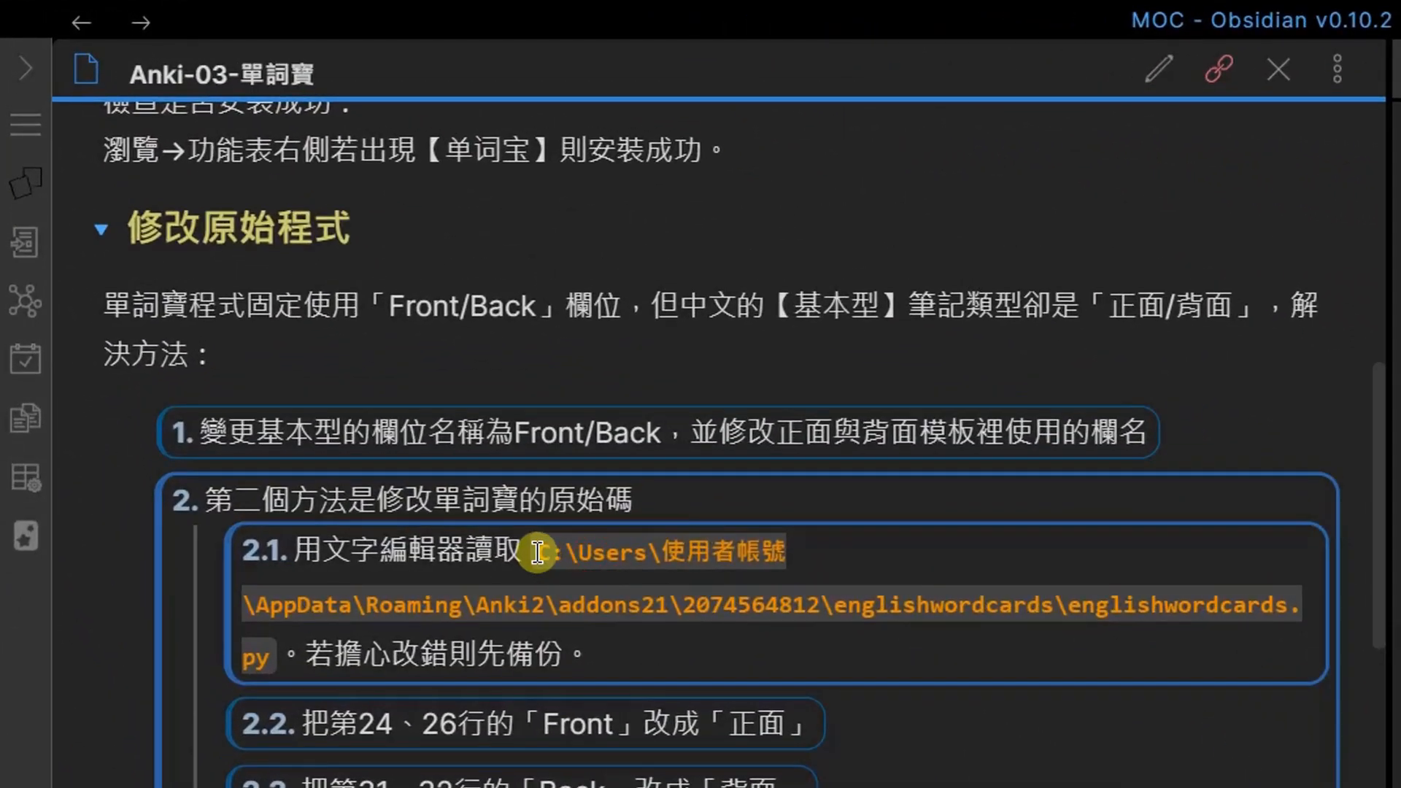
left_click_drag(537, 552, 1063, 610)
key("ctrl+c")
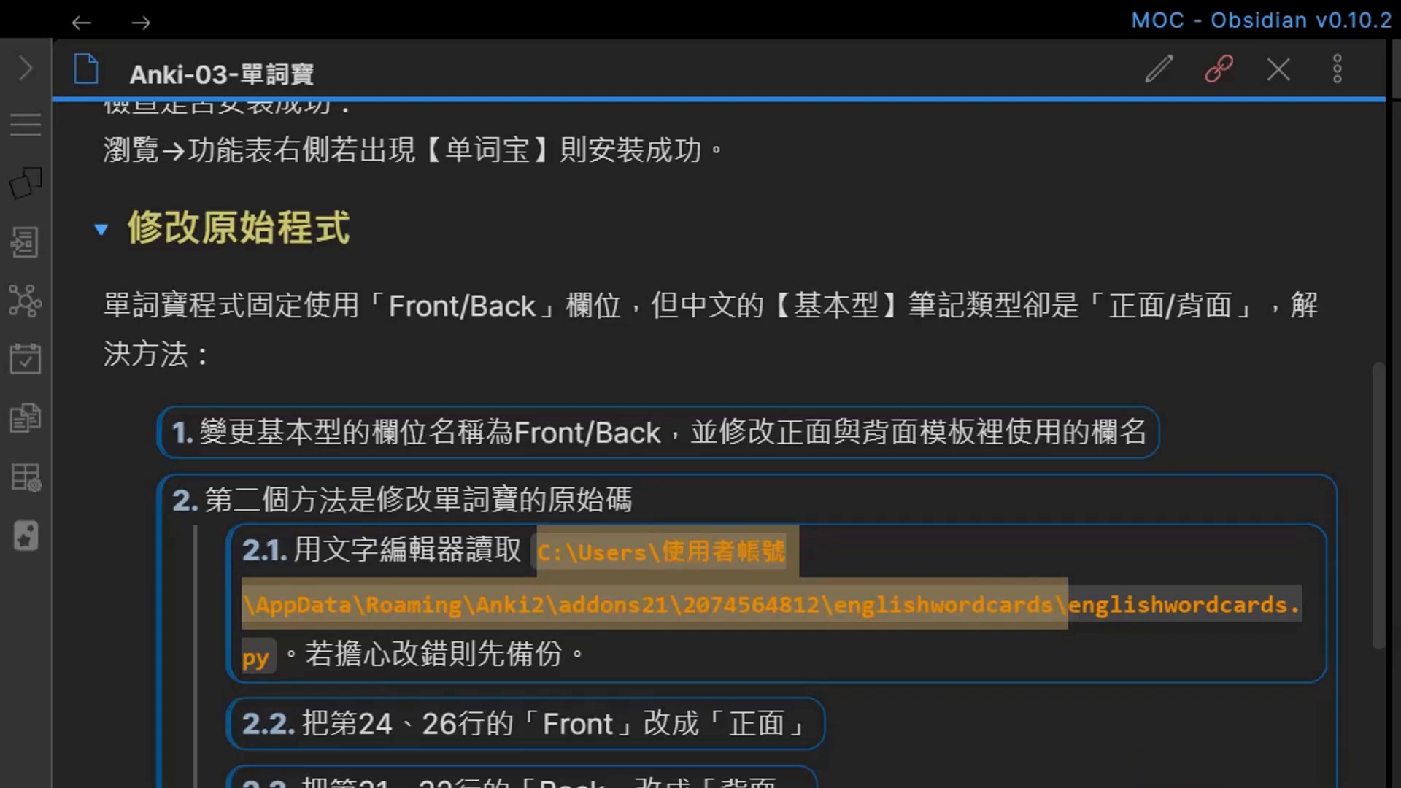
key("super+e")
left_click(856, 419)
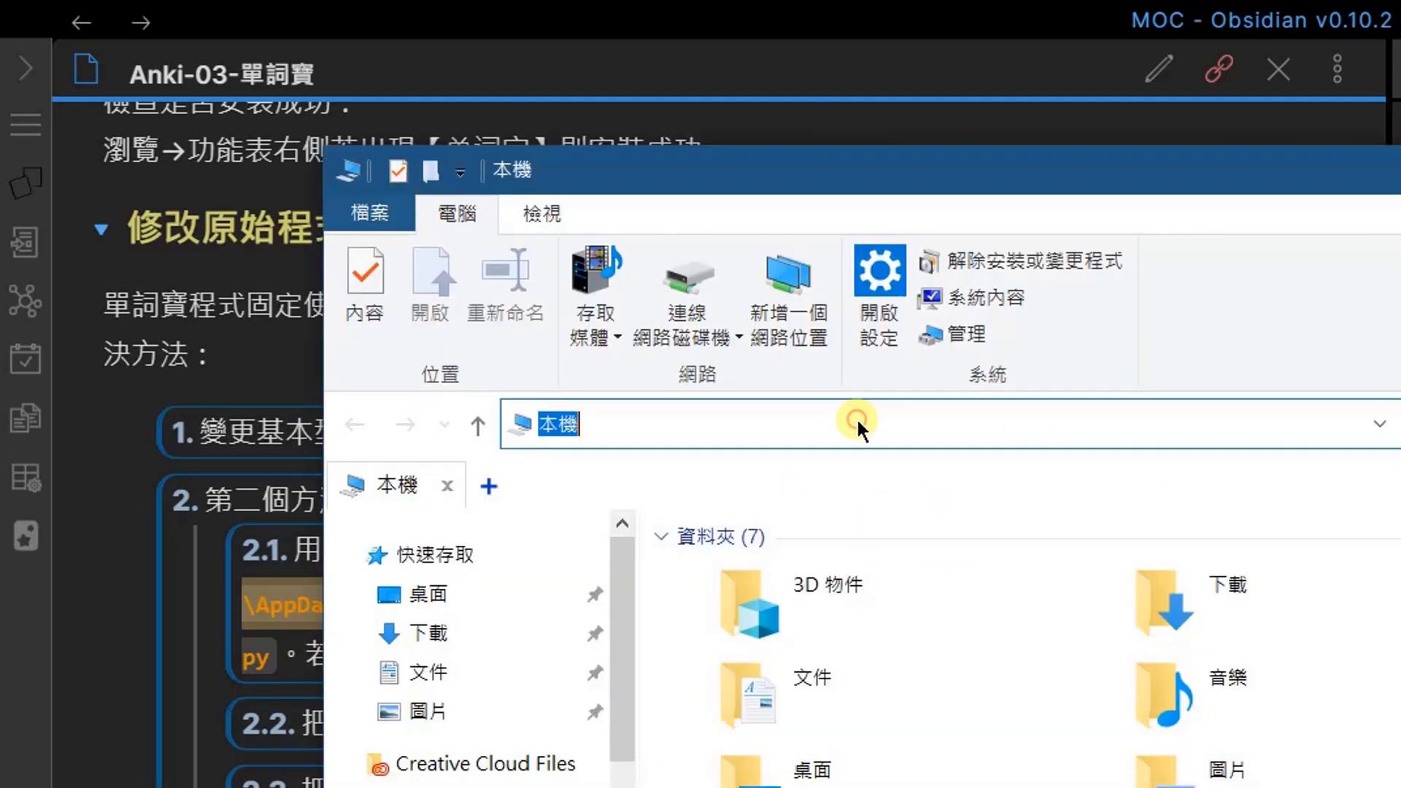
key("ctrl+v")
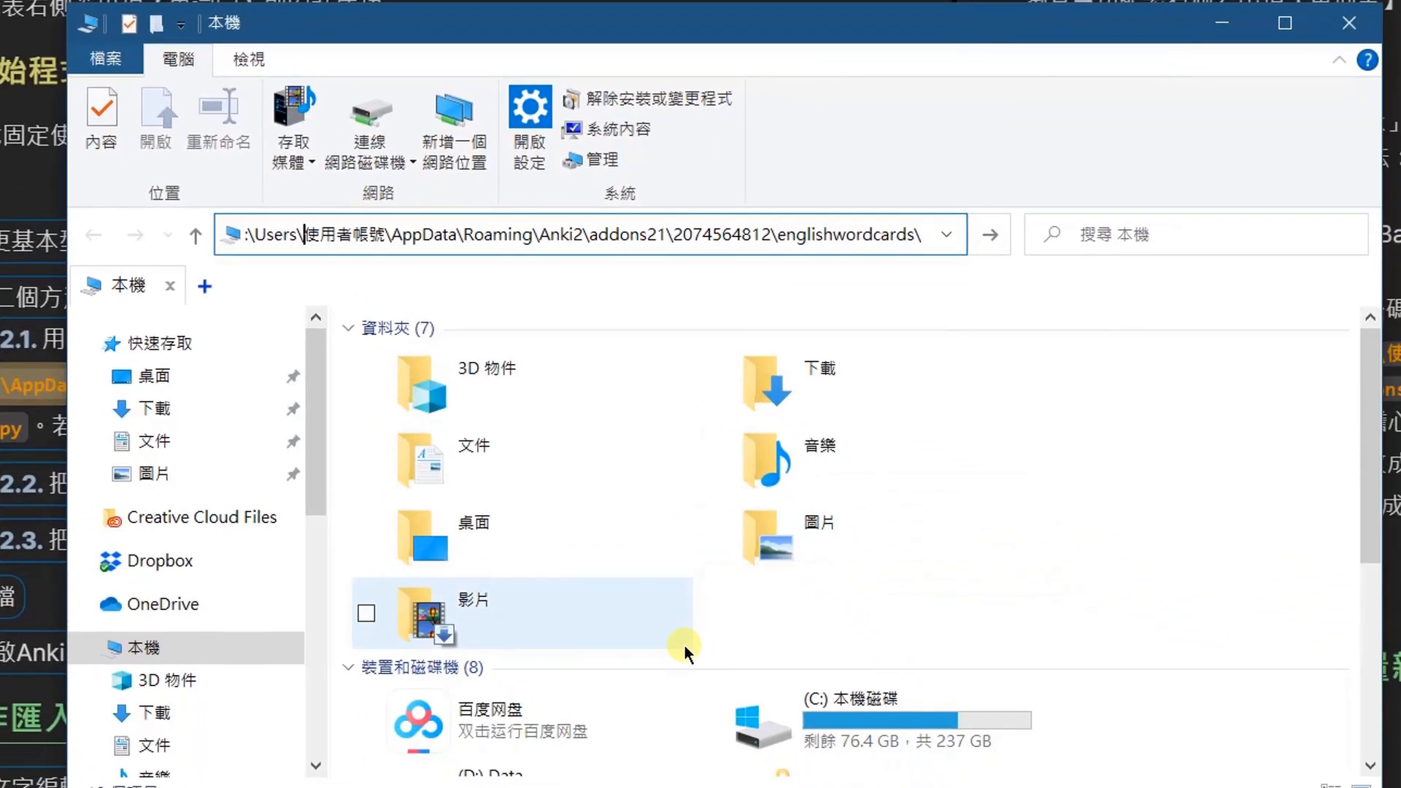
key("Delete")
key("Delete")
key("Delete")
key("Delete")
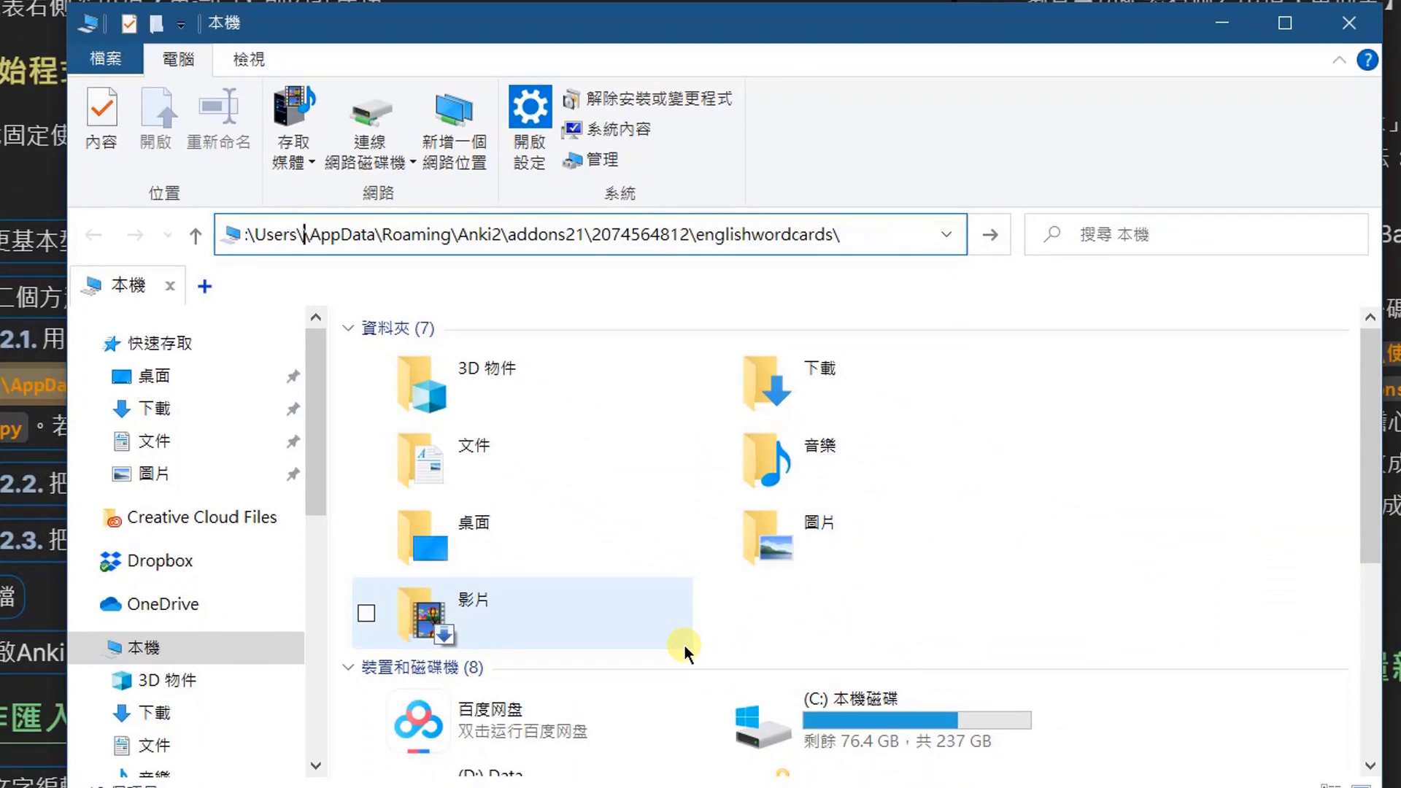
type("jerry-")
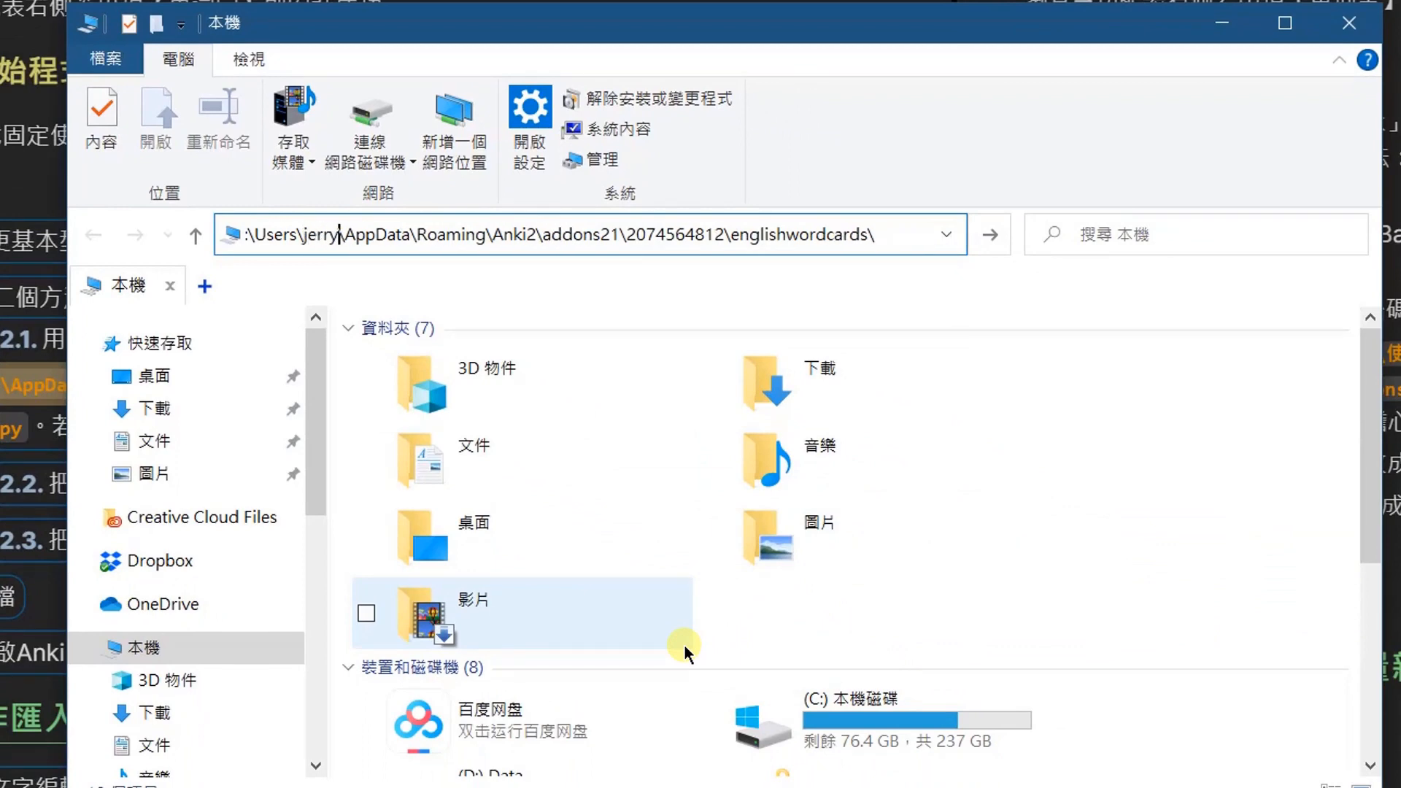
type("home")
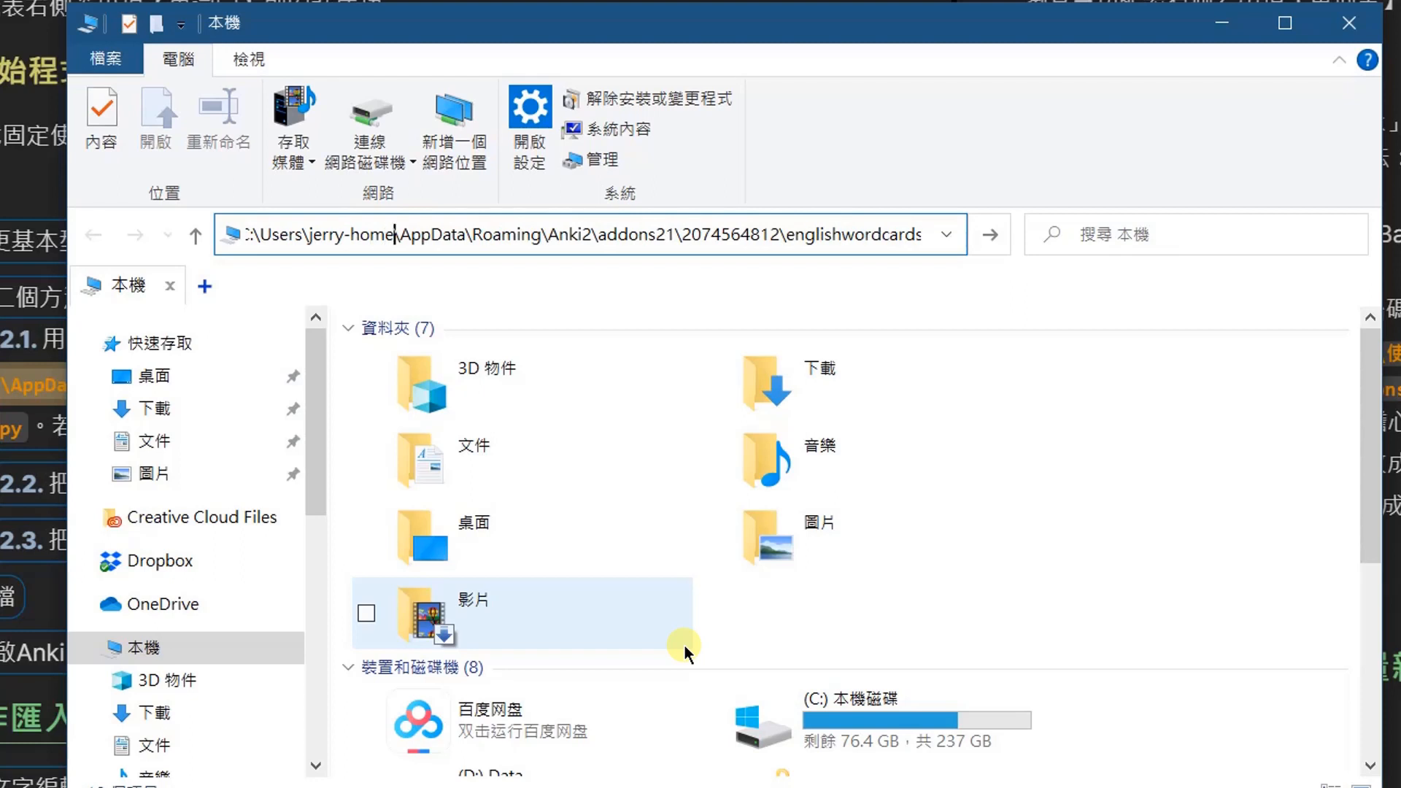
key("Return")
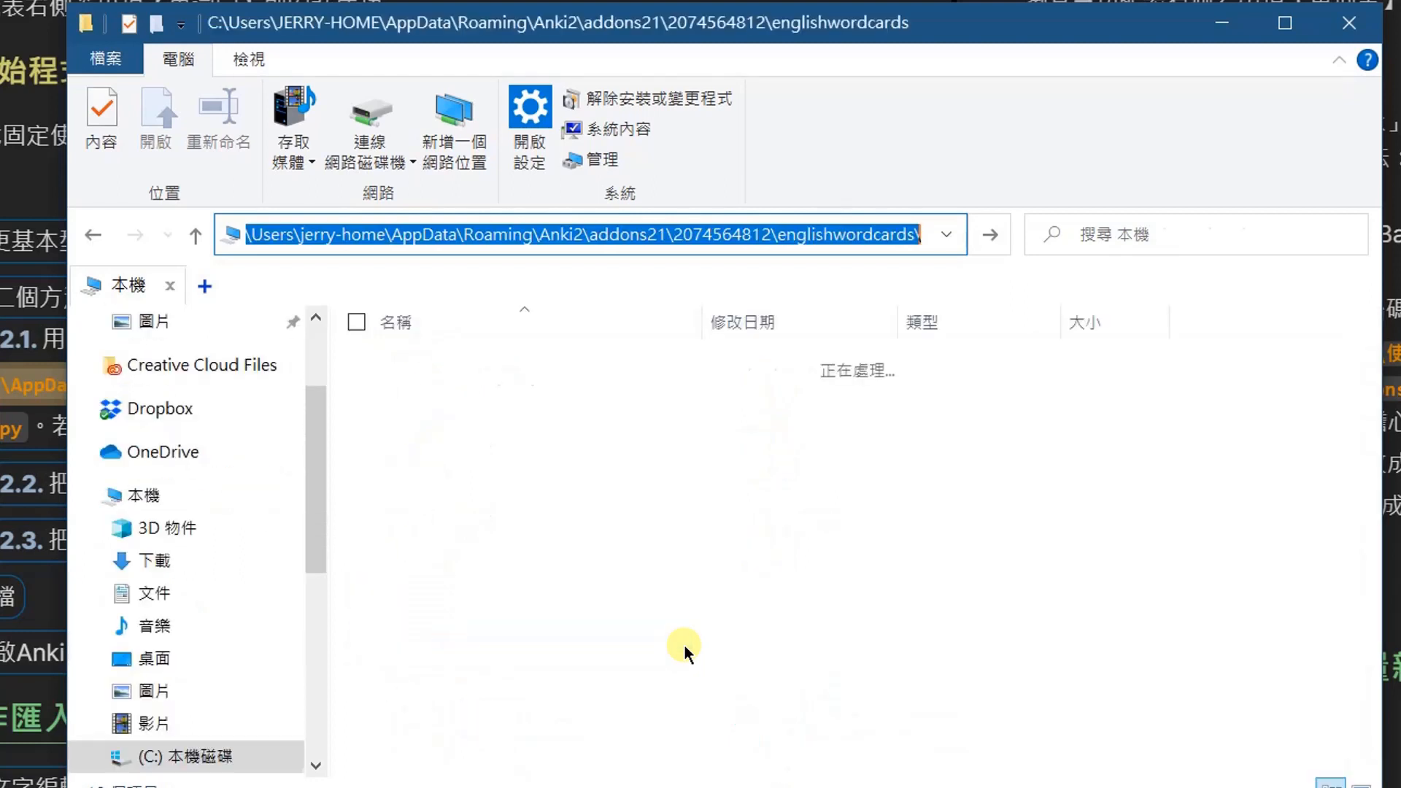
left_click(681, 549)
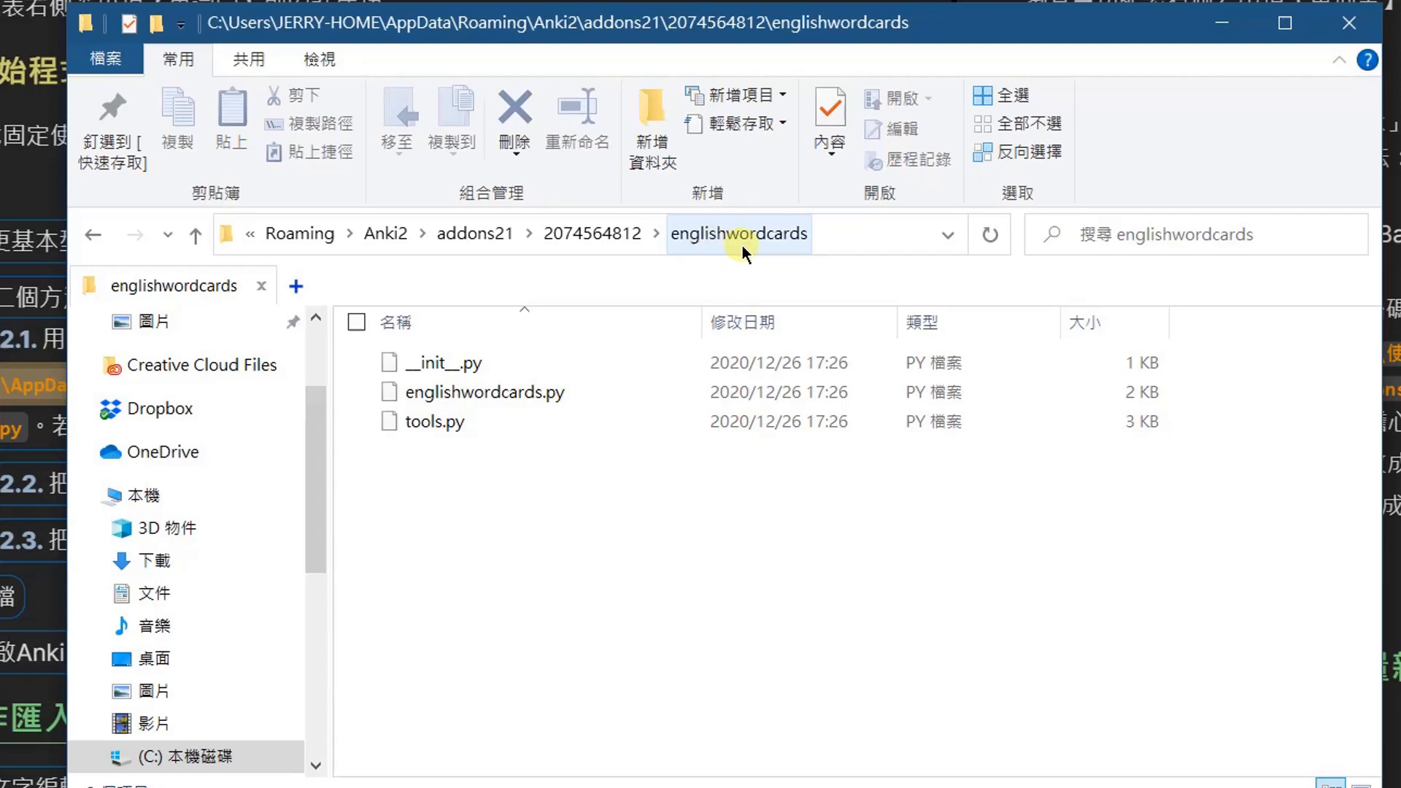
Step: Open englishwordcards.py for editing in EmEditor
left_click(561, 402)
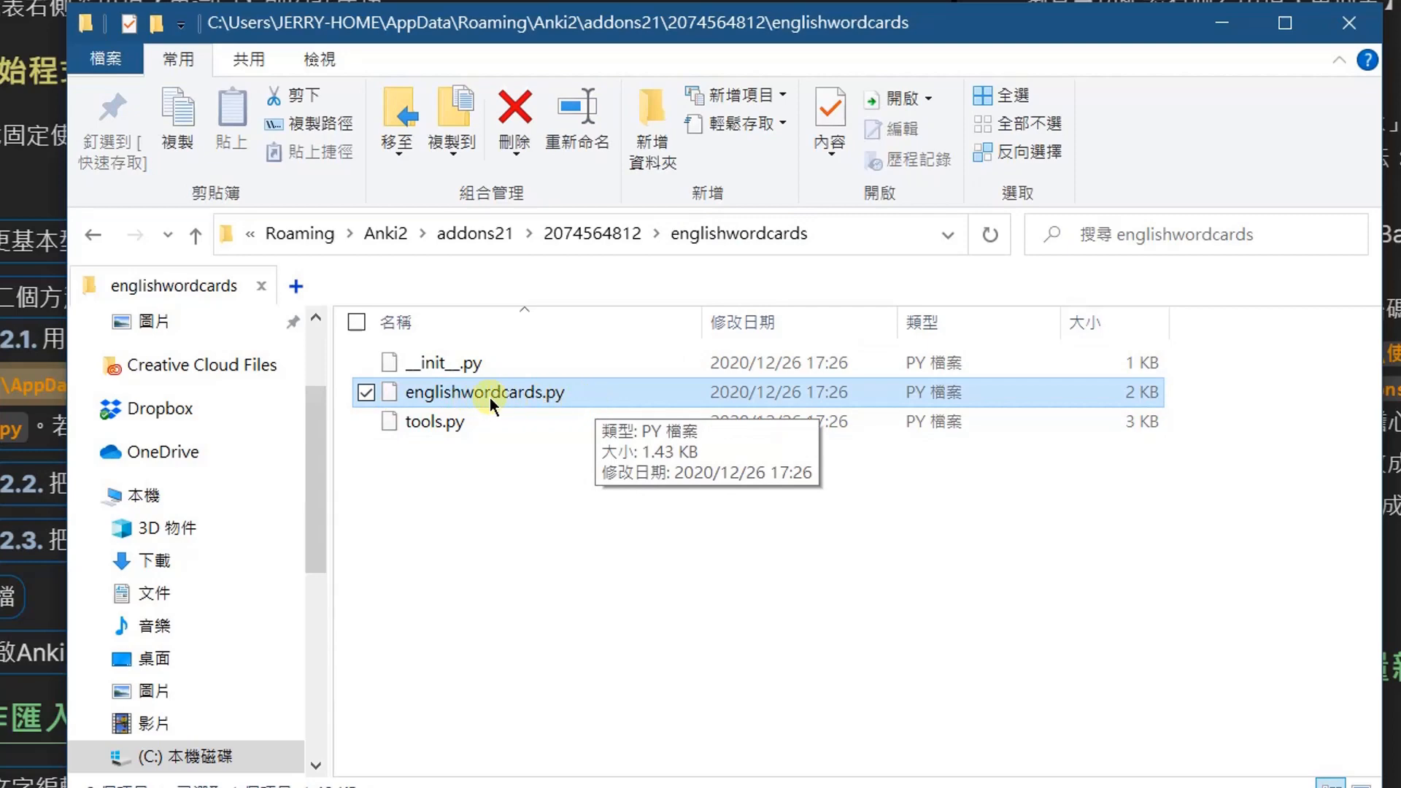
right_click(546, 393)
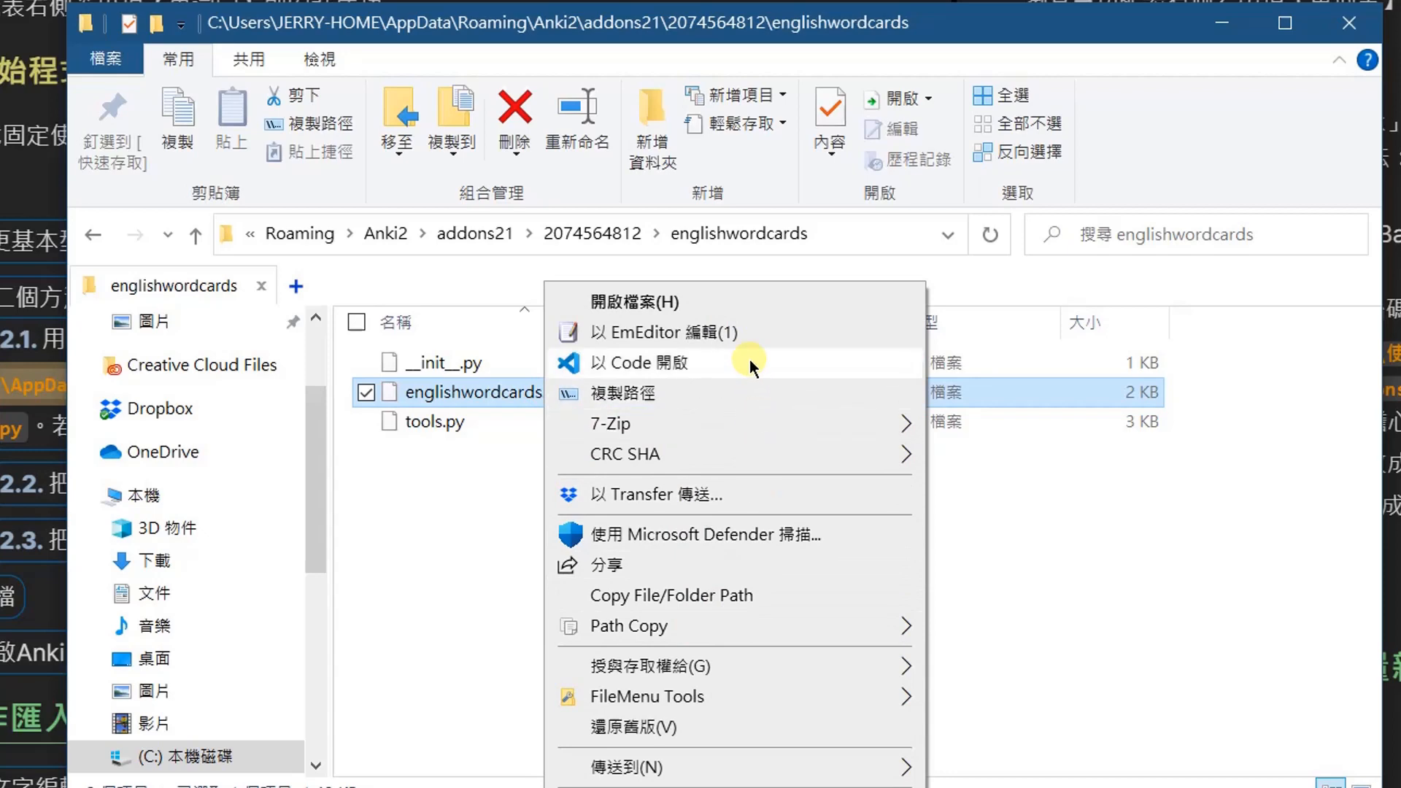
left_click(751, 335)
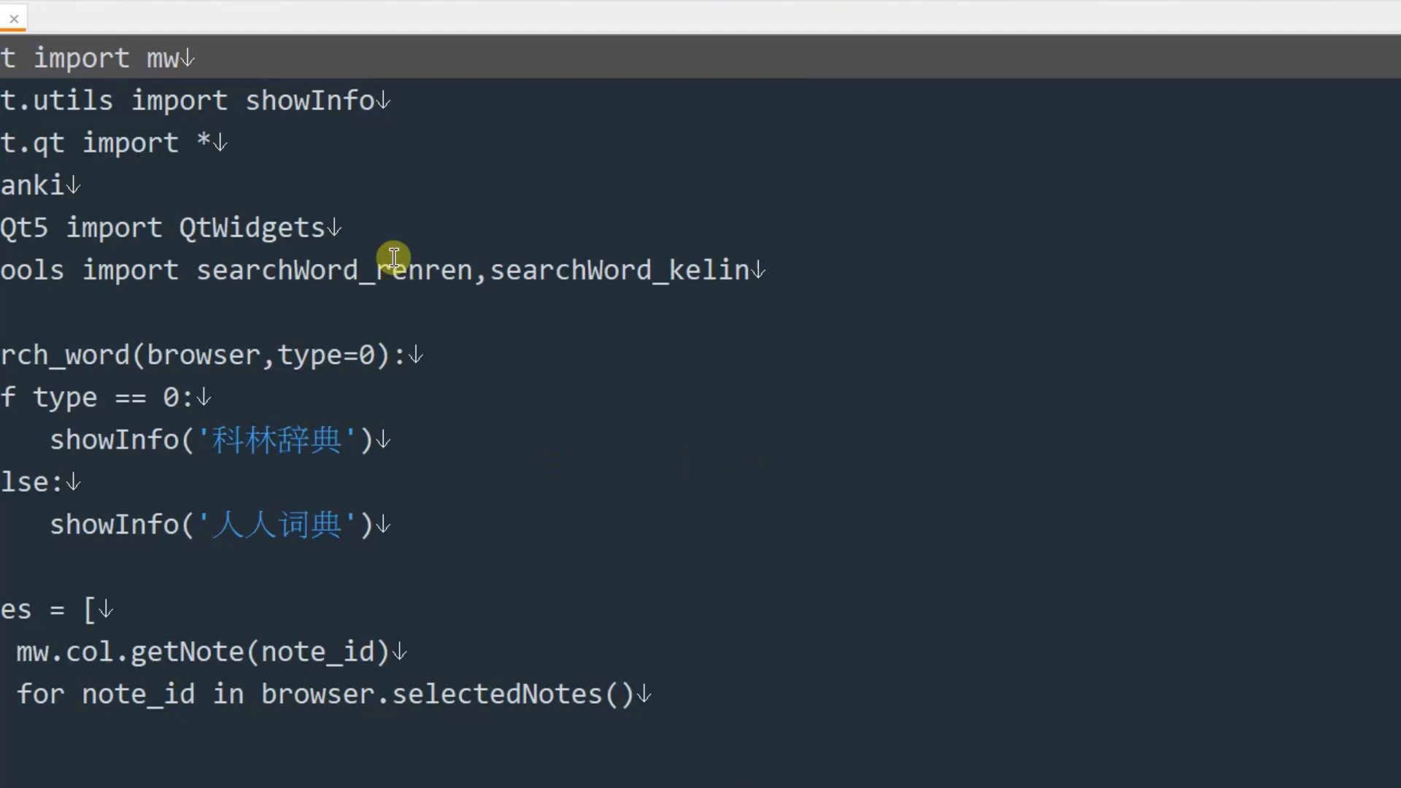
Step: Replace the field name 'Front' with '正面' in the searchWord_kelin call on line 24
left_click(400, 272)
scroll(729, 385, "down", 5)
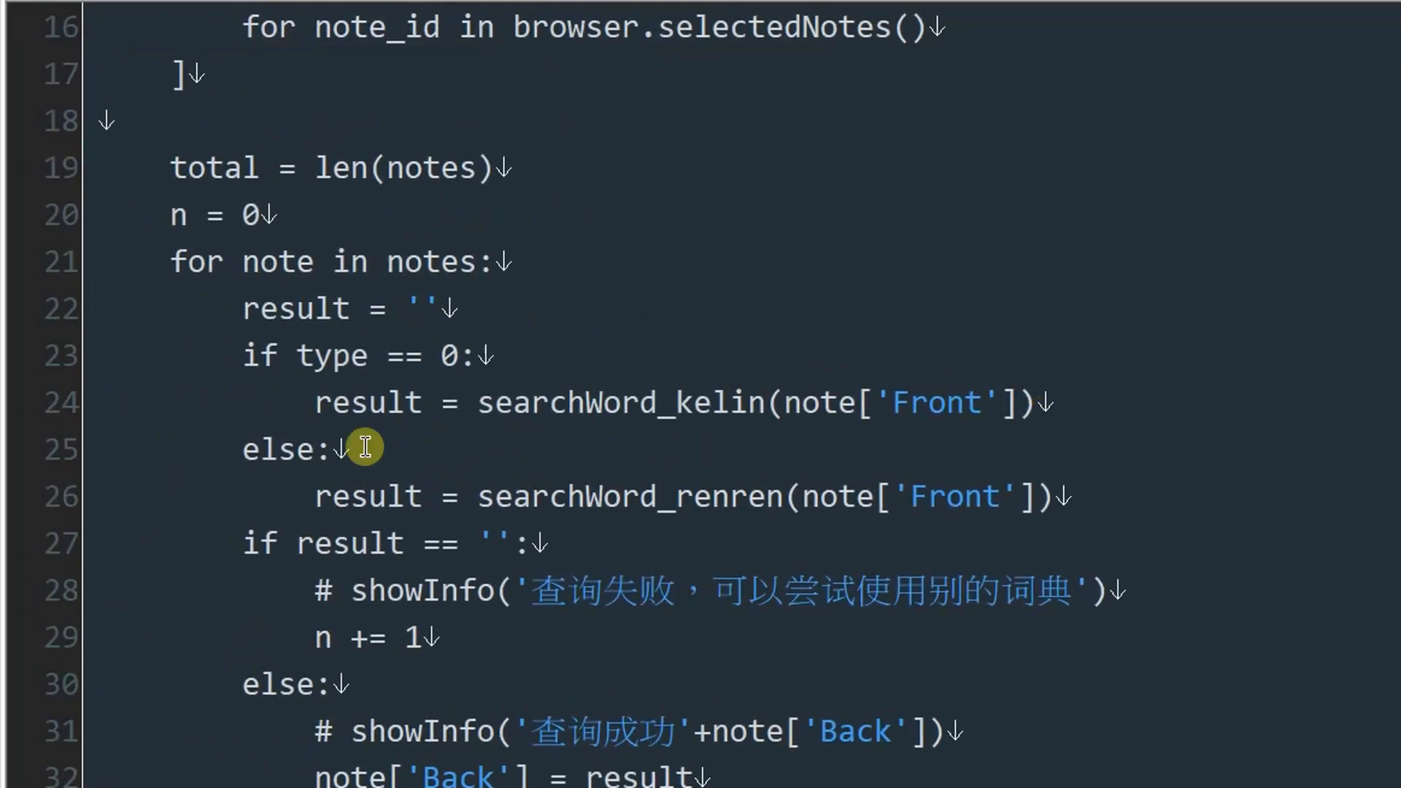
left_click(370, 400)
left_click_drag(895, 400, 985, 401)
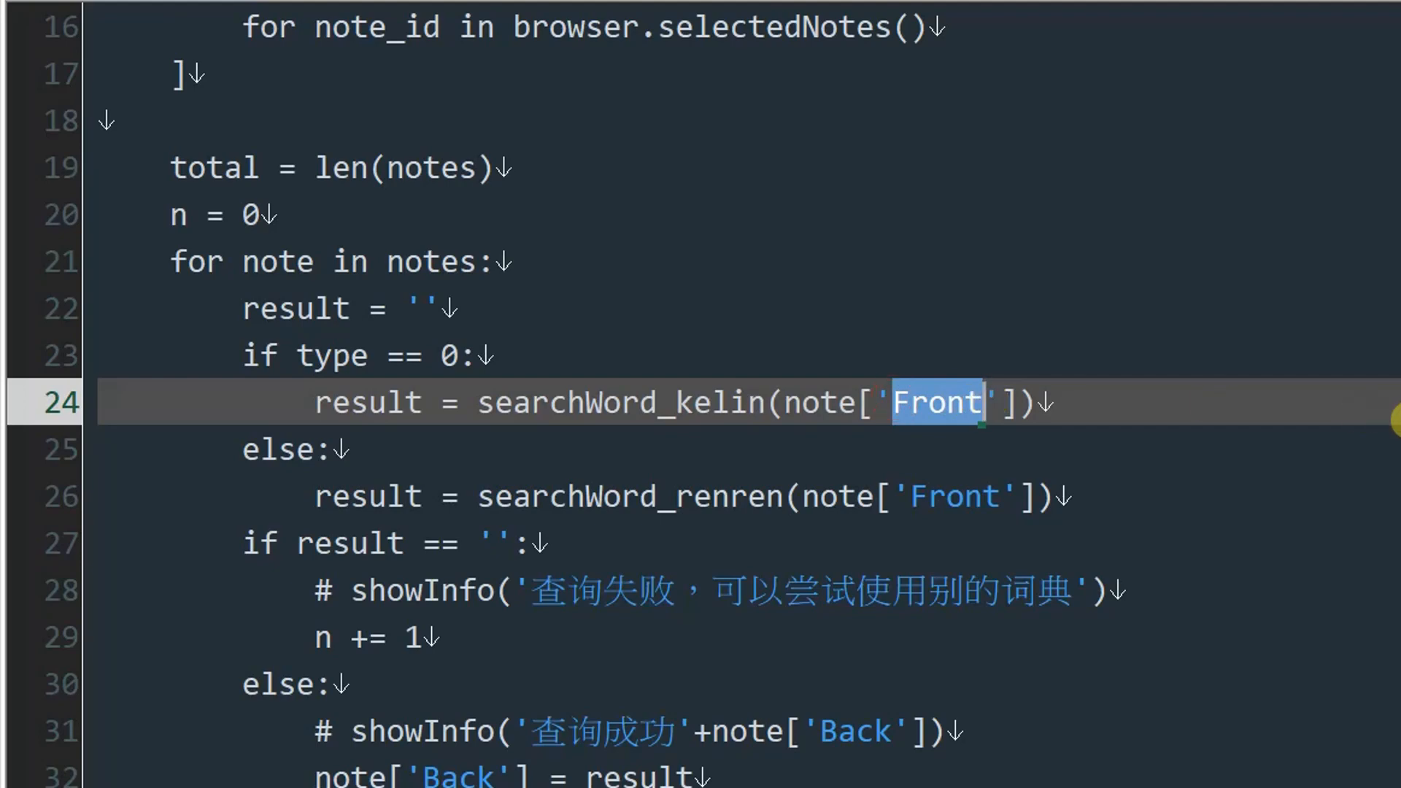
type("正")
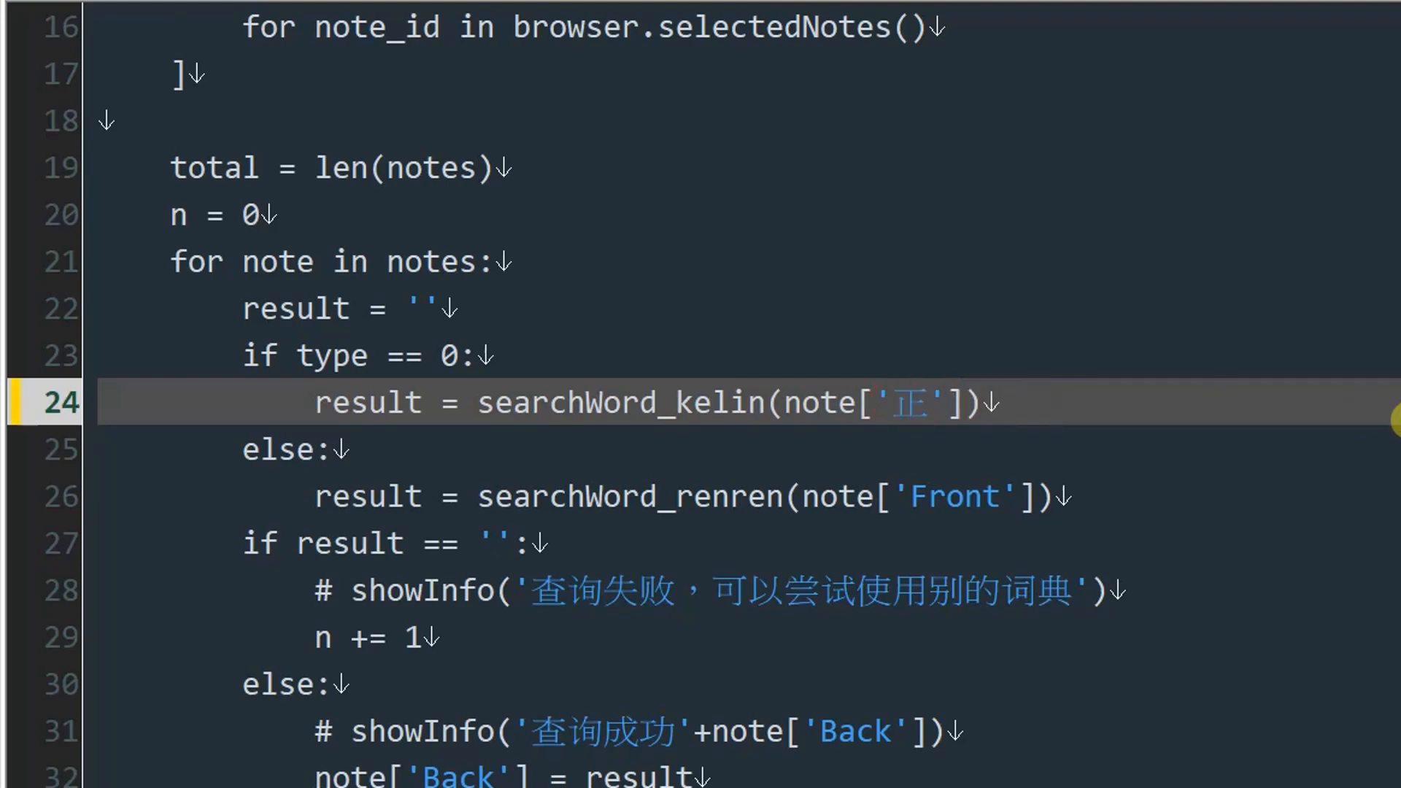
type("面")
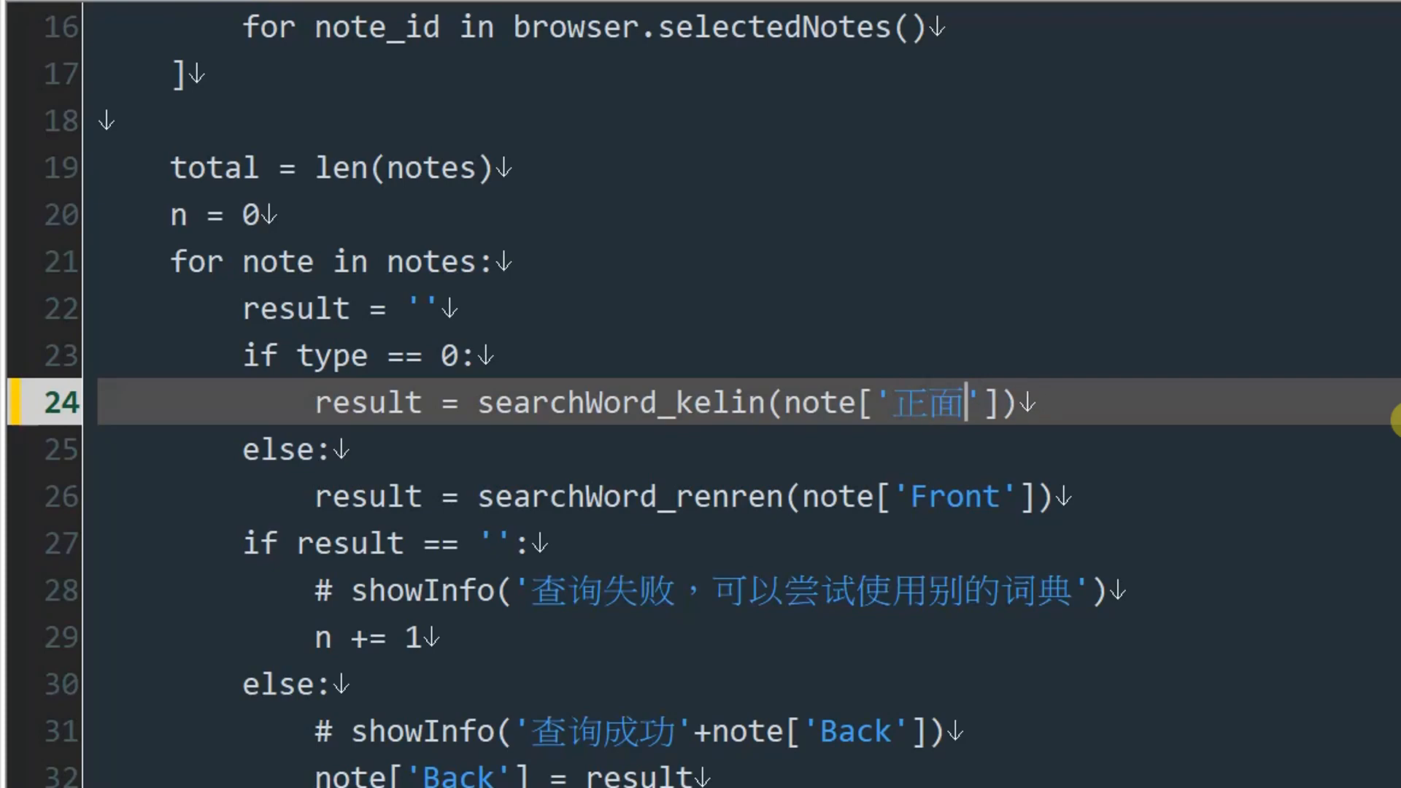
Step: Copy '正面' from line 24 over 'Front' in the searchWord_renren call on line 26
key("shift+Left")
key("shift+Left")
key("ctrl+c")
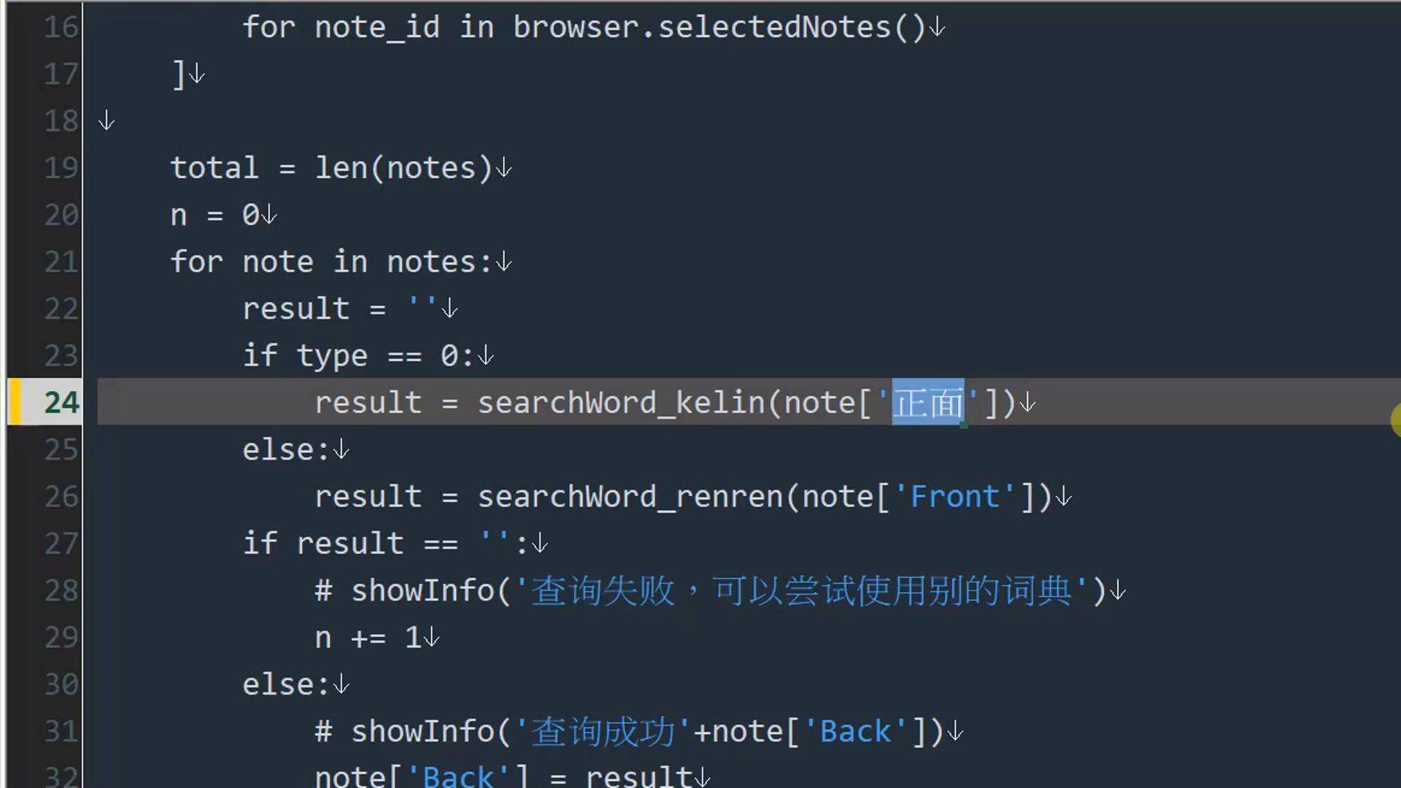
double_click(970, 496)
key("ctrl+v")
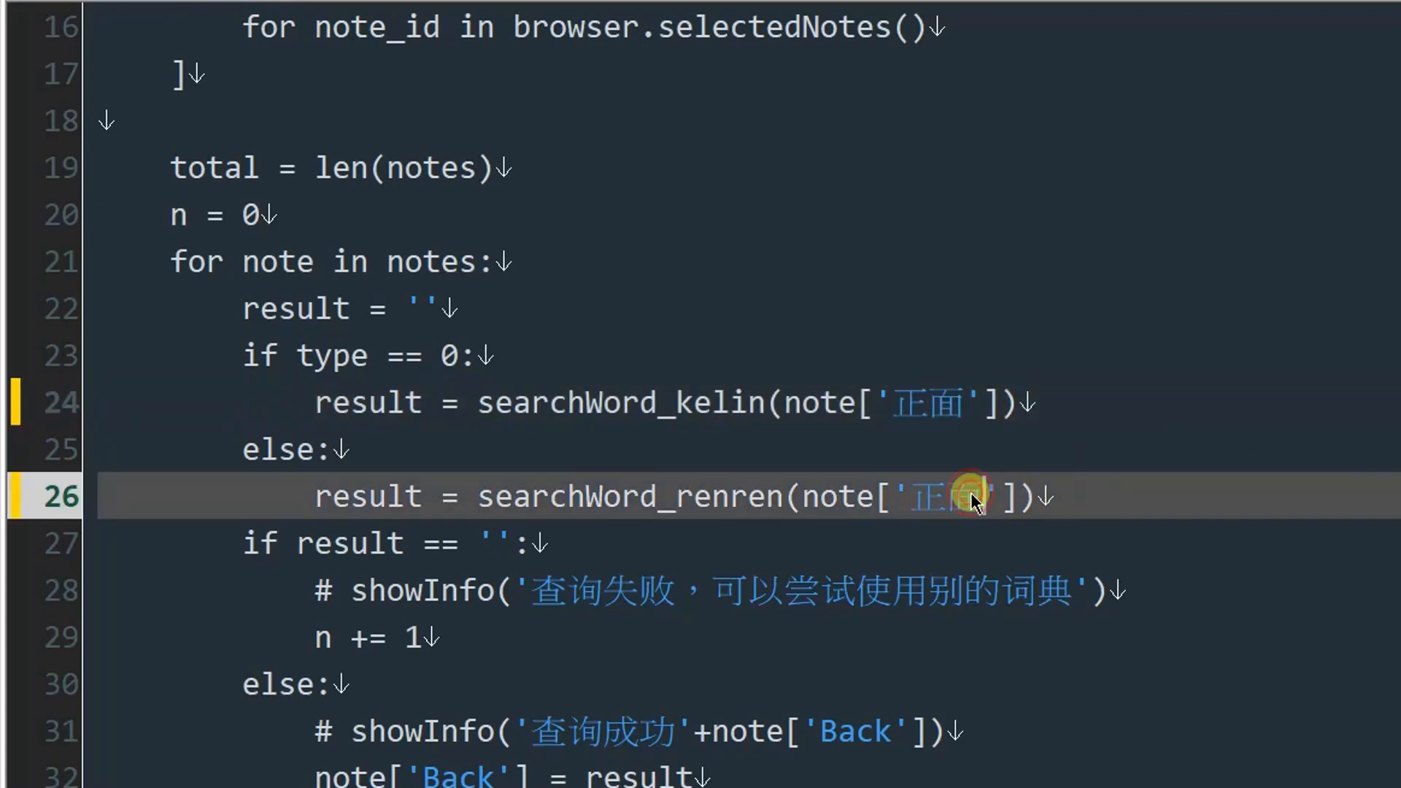
Step: Replace the field name 'Back' with '背面' in the commented showInfo line 31
left_click(905, 584)
scroll(883, 562, "down", 2)
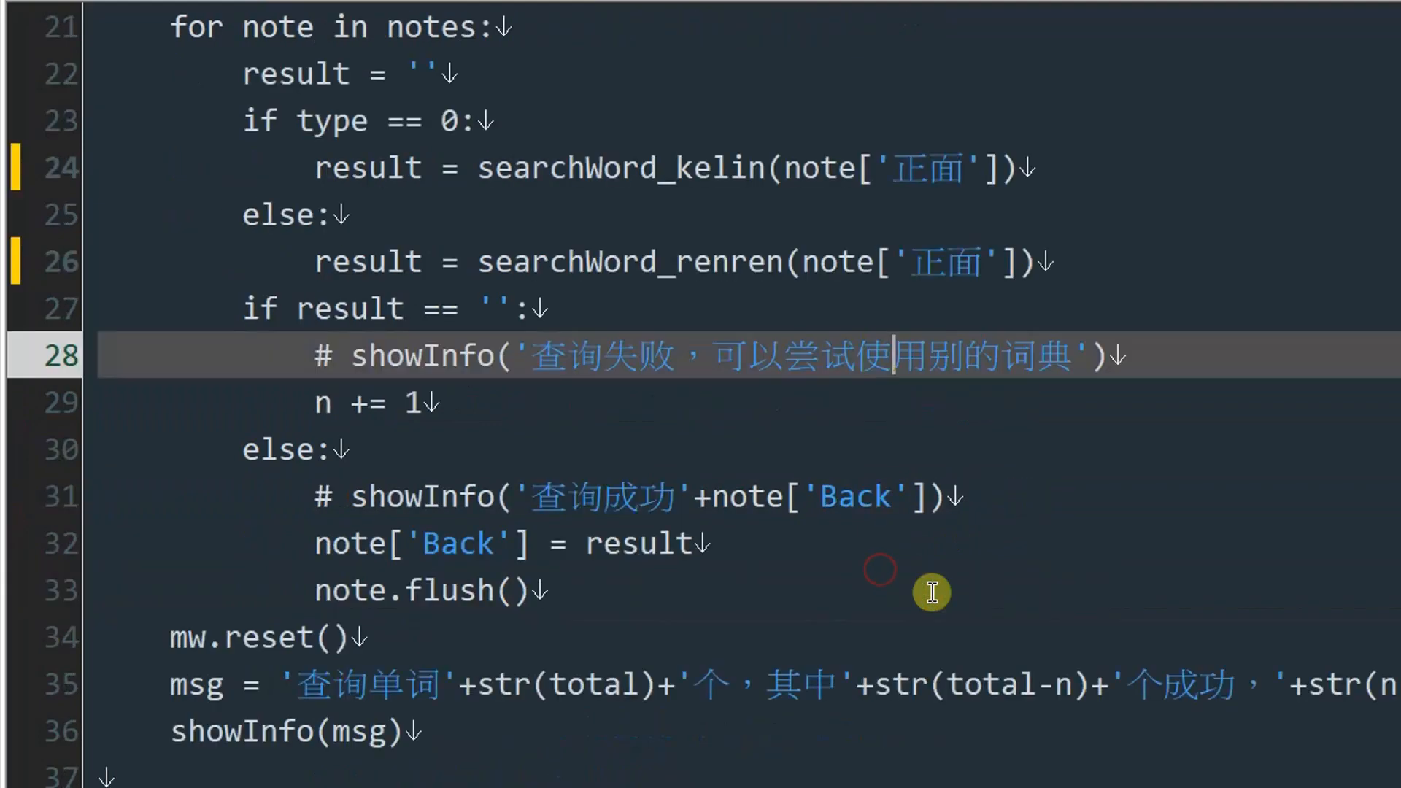
double_click(846, 485)
key("BackSpace")
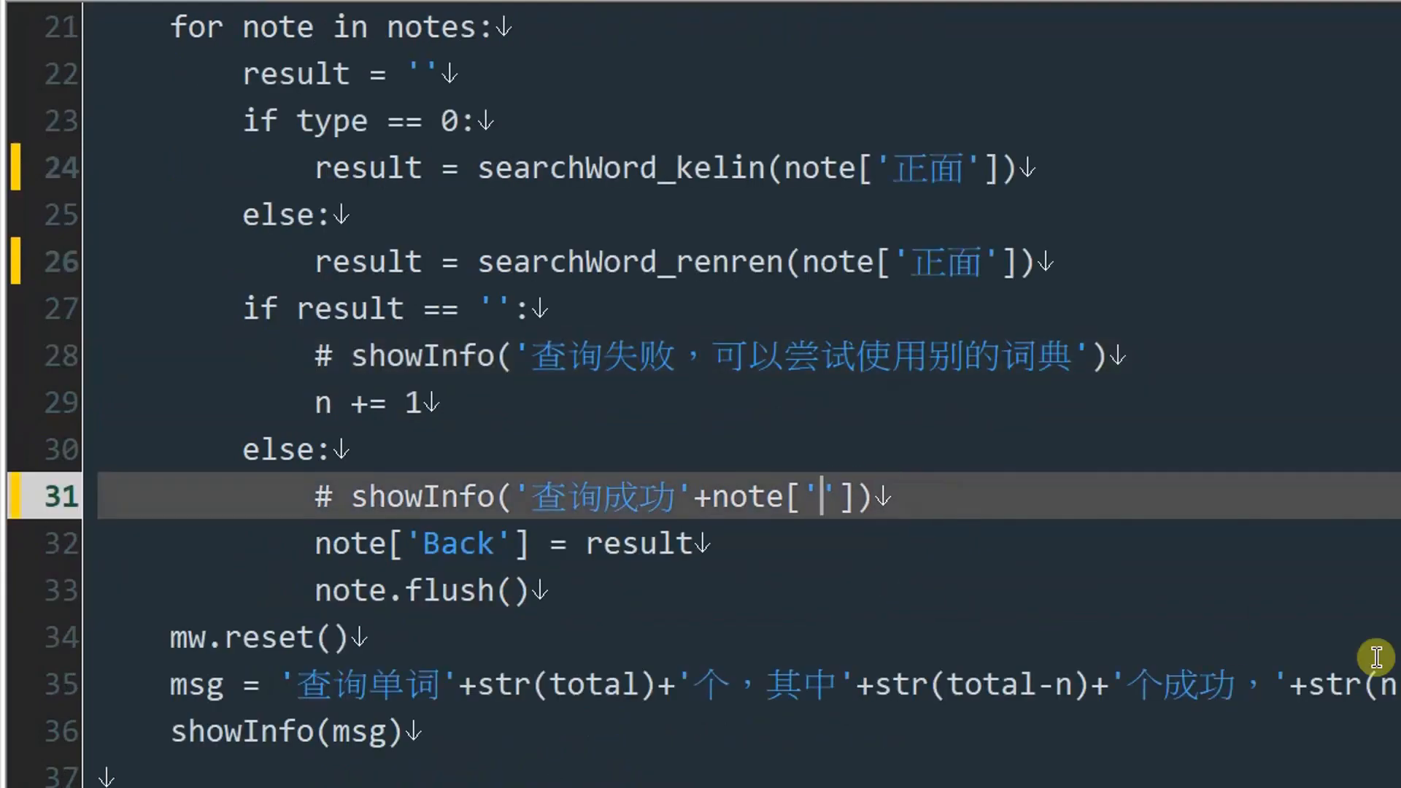
type("背")
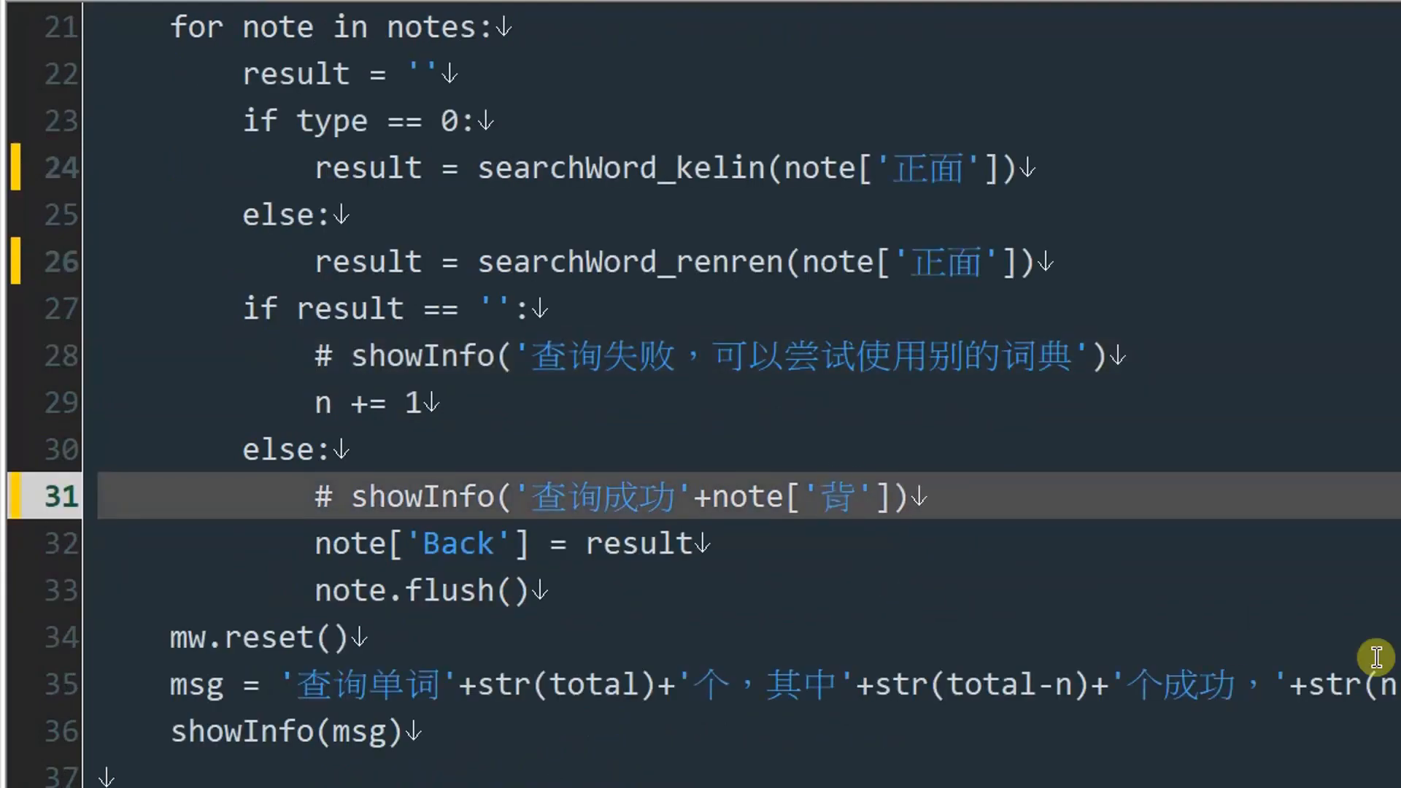
type("面")
Step: Copy '背面' from line 31 over 'Back' on line 32 and save the file
key("shift+Left")
key("shift+Left")
key("ctrl+c")
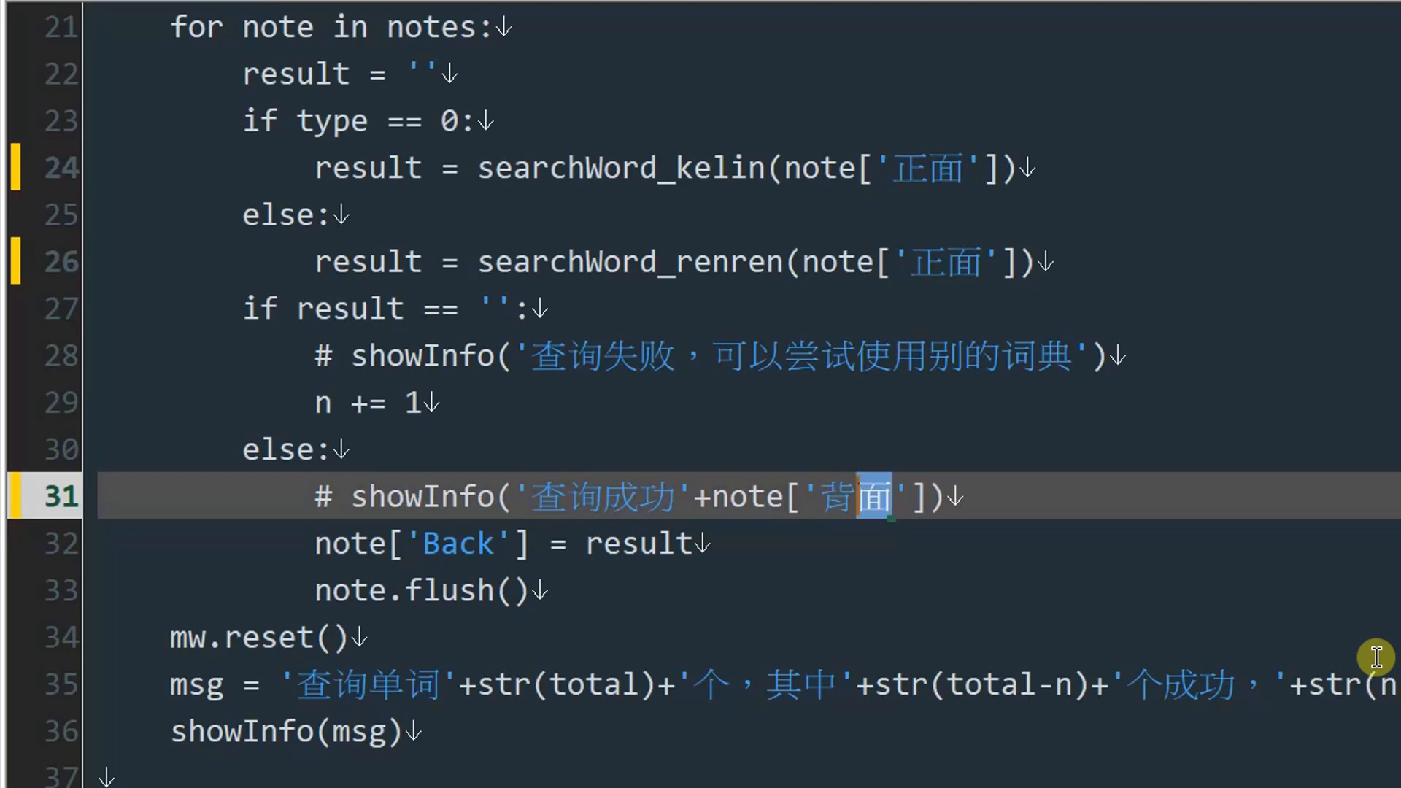
double_click(455, 548)
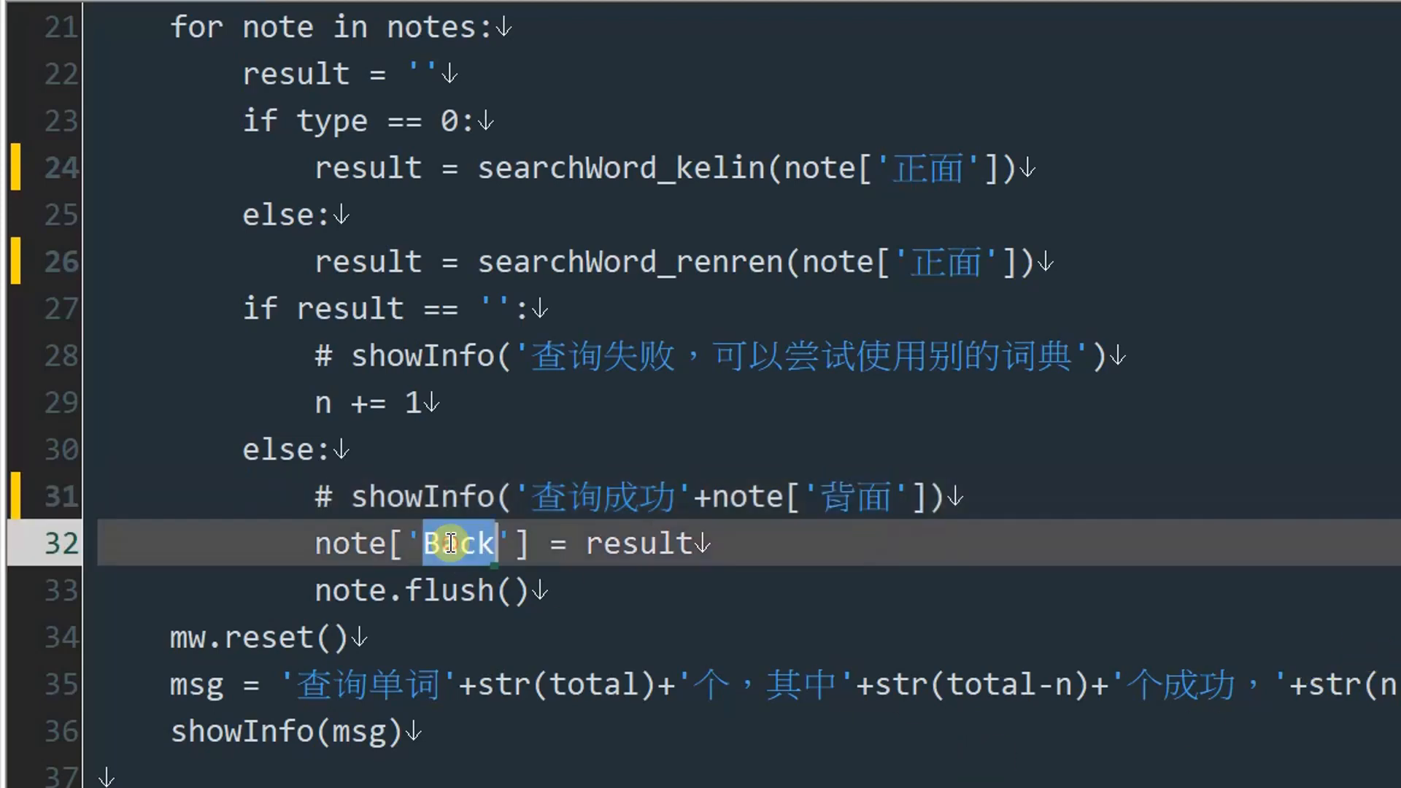
key("ctrl+v")
key("ctrl+s")
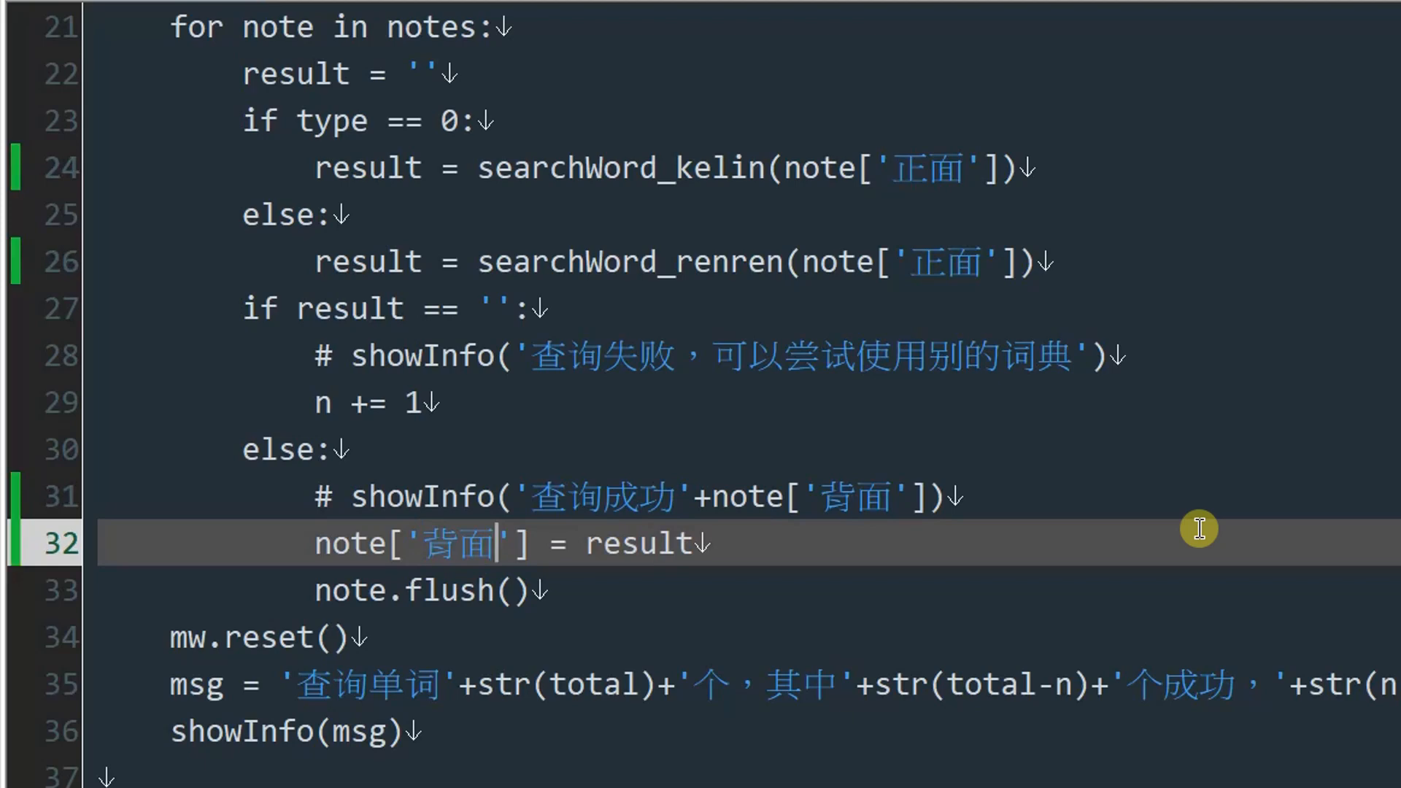
Step: Start a new blank document in EmEditor, and fully quit and relaunch Anki to load the modified add-on code
key("ctrl+n")
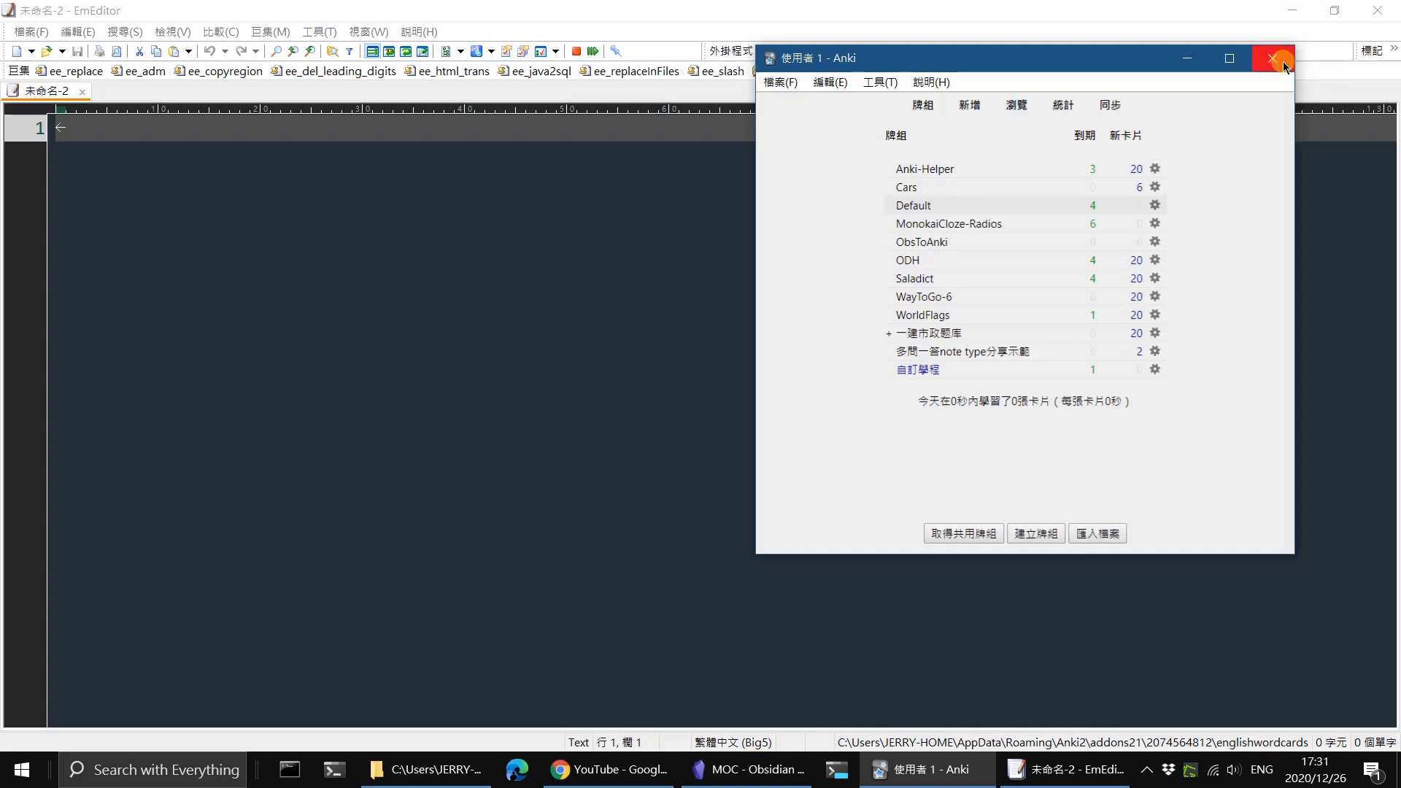
left_click(1283, 61)
left_click(1147, 772)
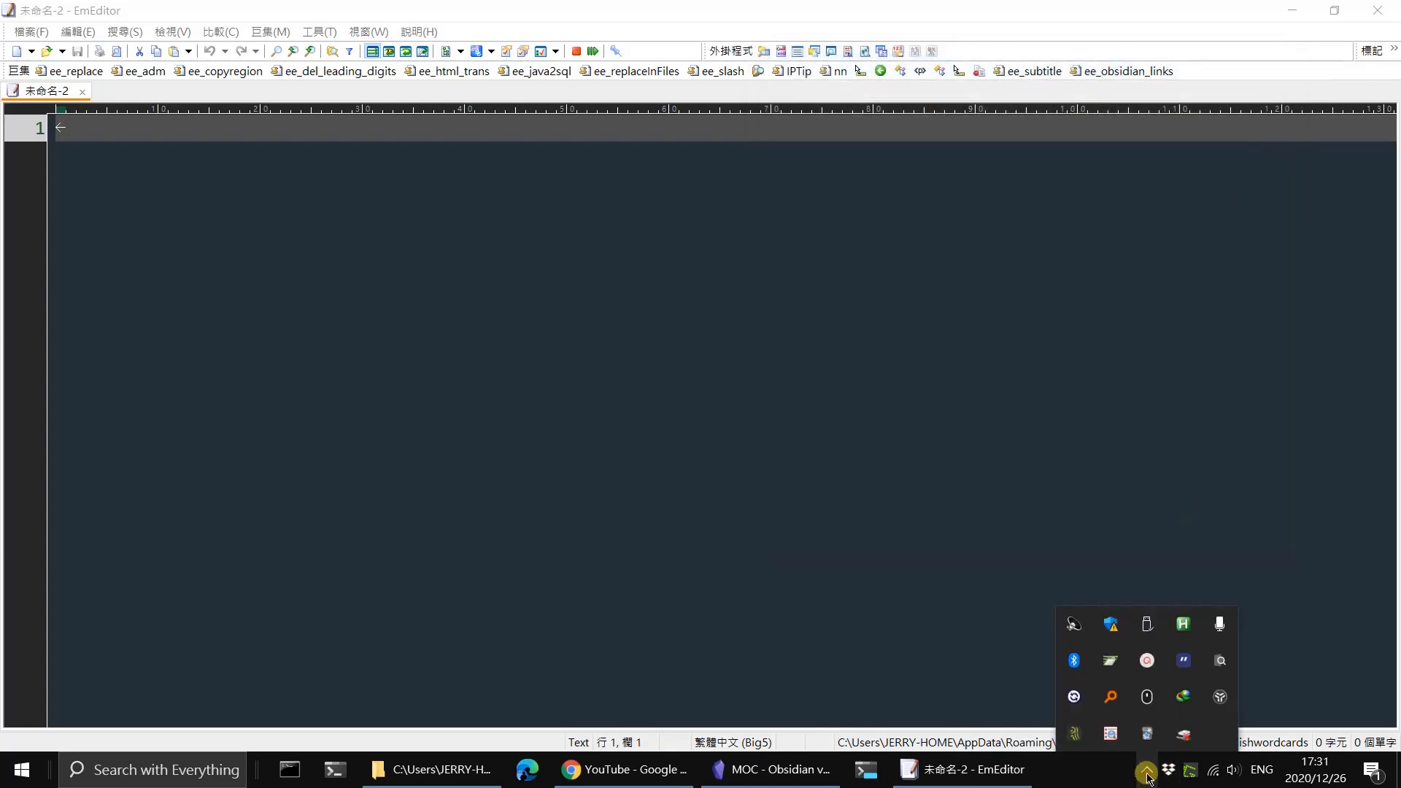
right_click(1146, 736)
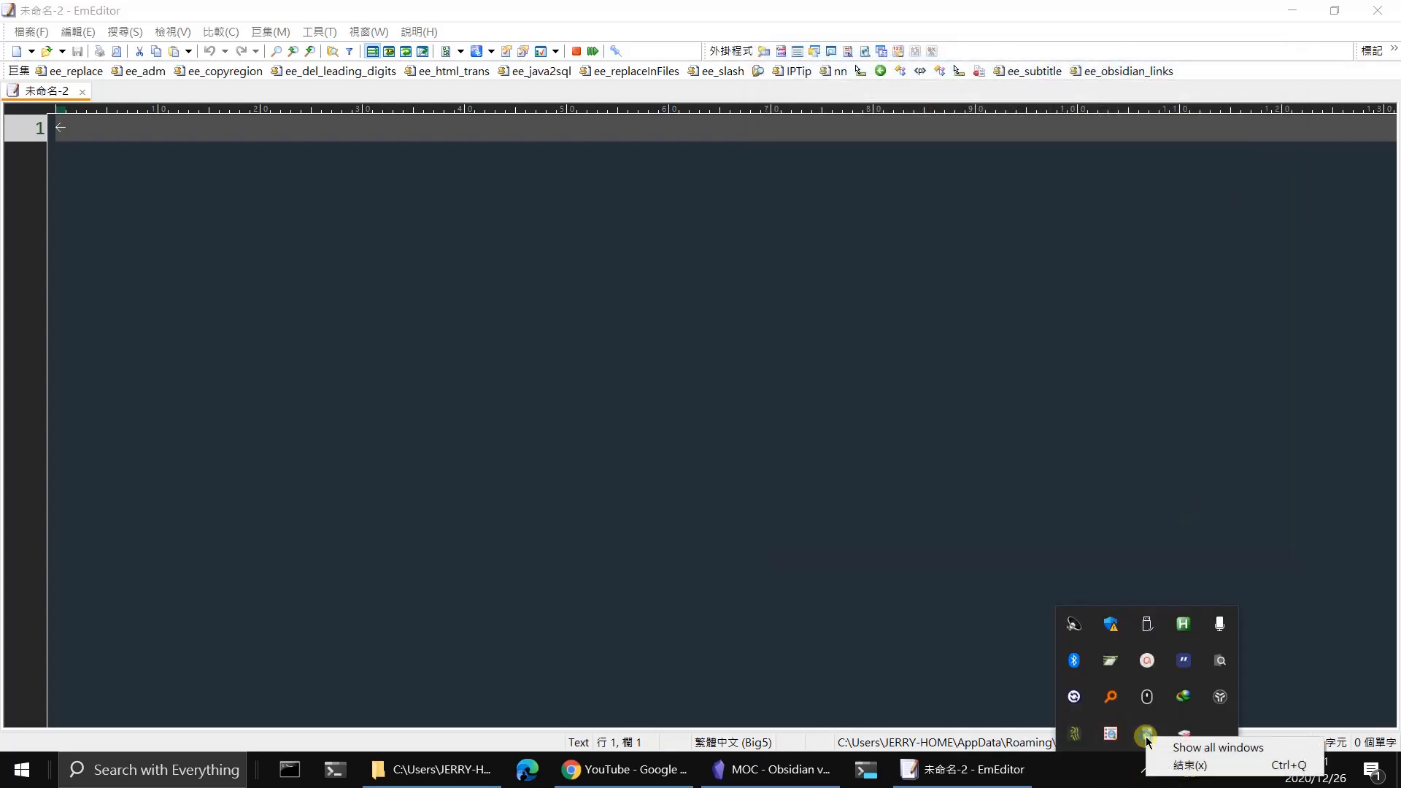
left_click(1186, 765)
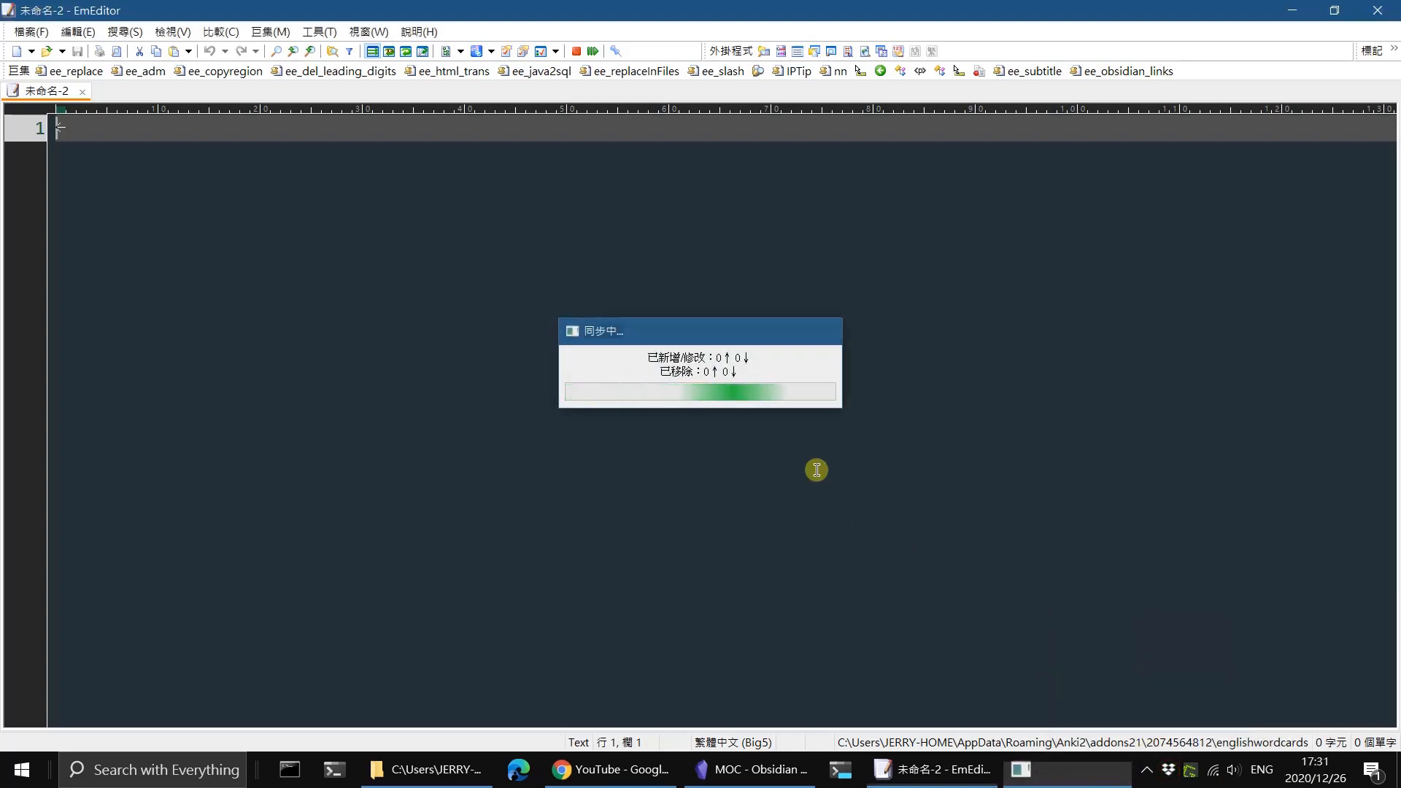
key("alt+space")
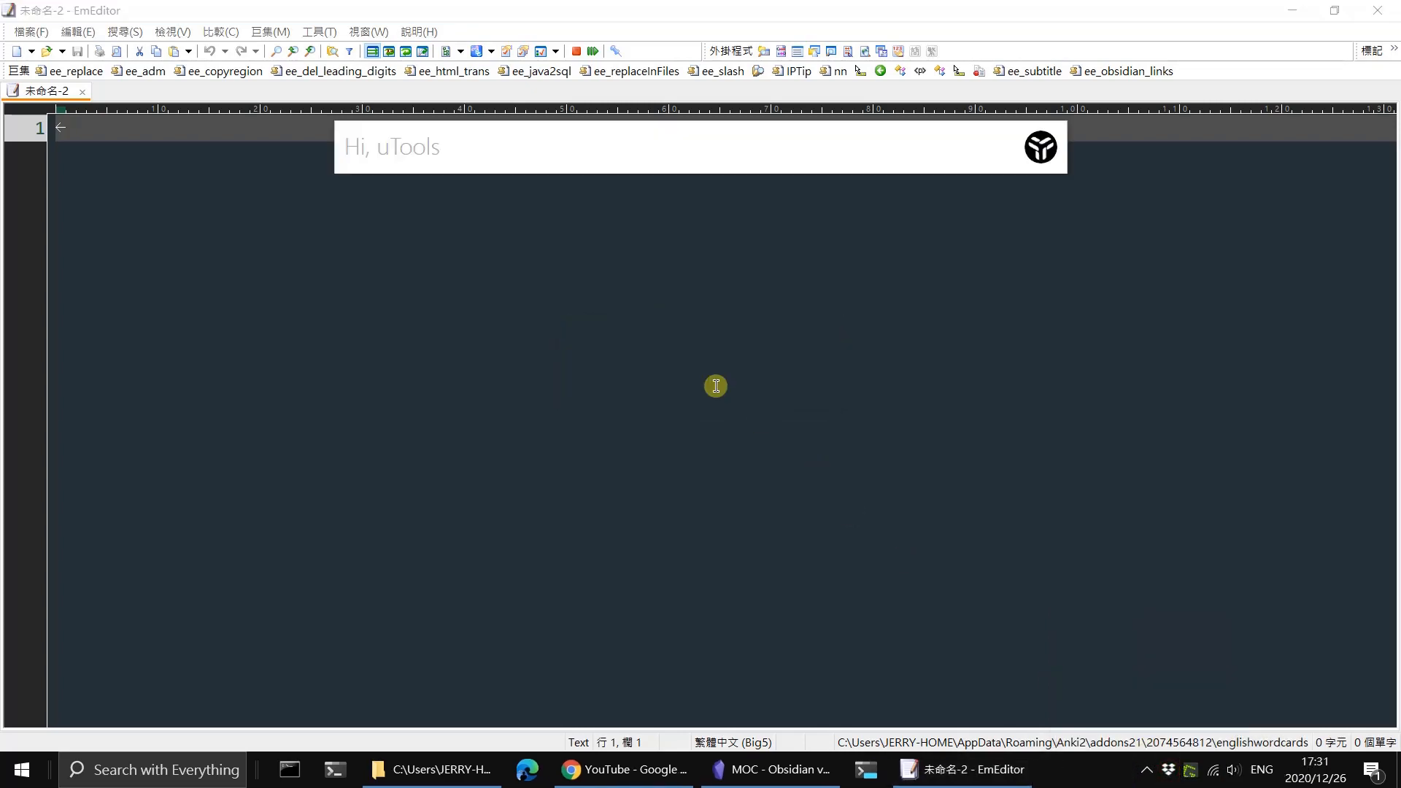
type("anki")
key("Return")
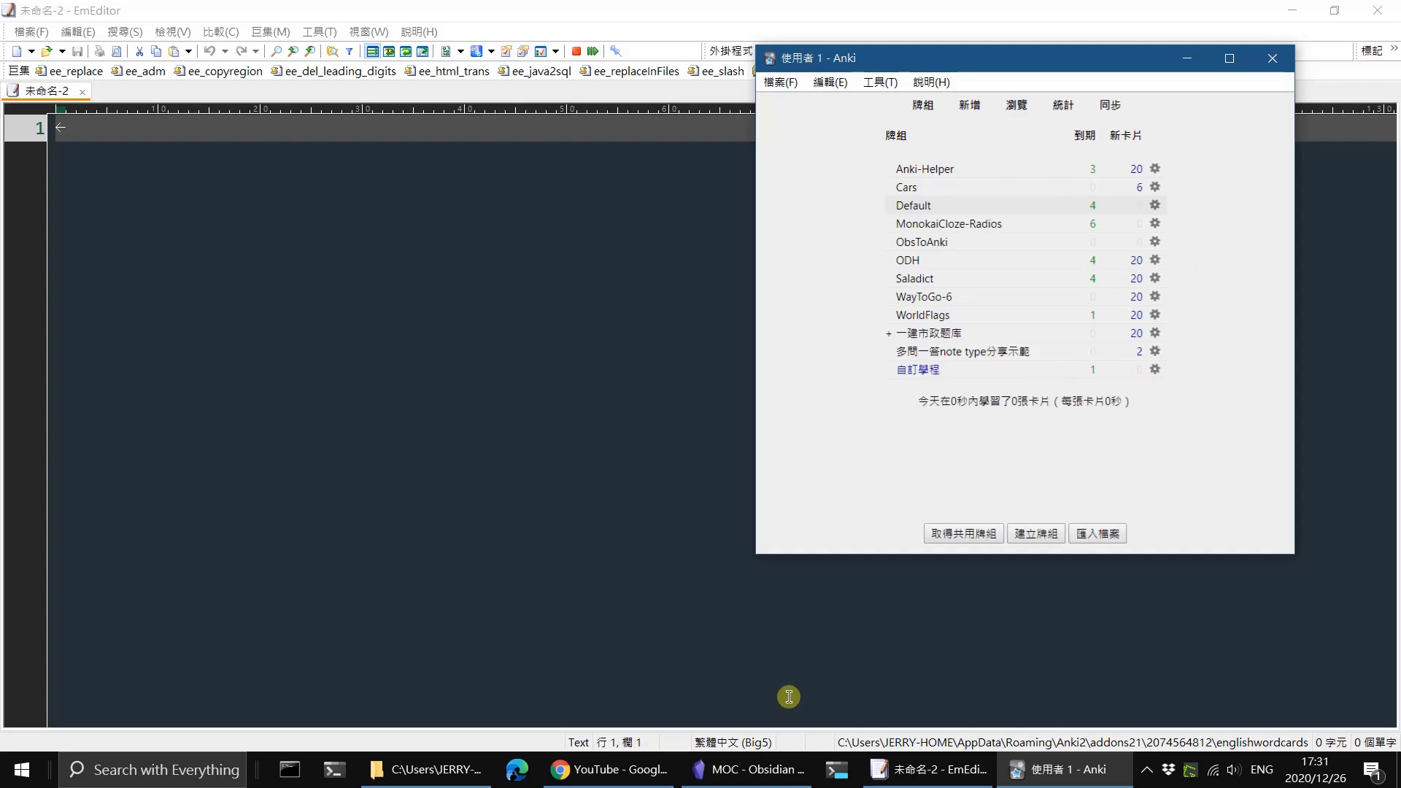
Step: Switch to Obsidian, open the note's link to the 1200-word junior high English vocabulary page, and look through its word list
left_click(762, 770)
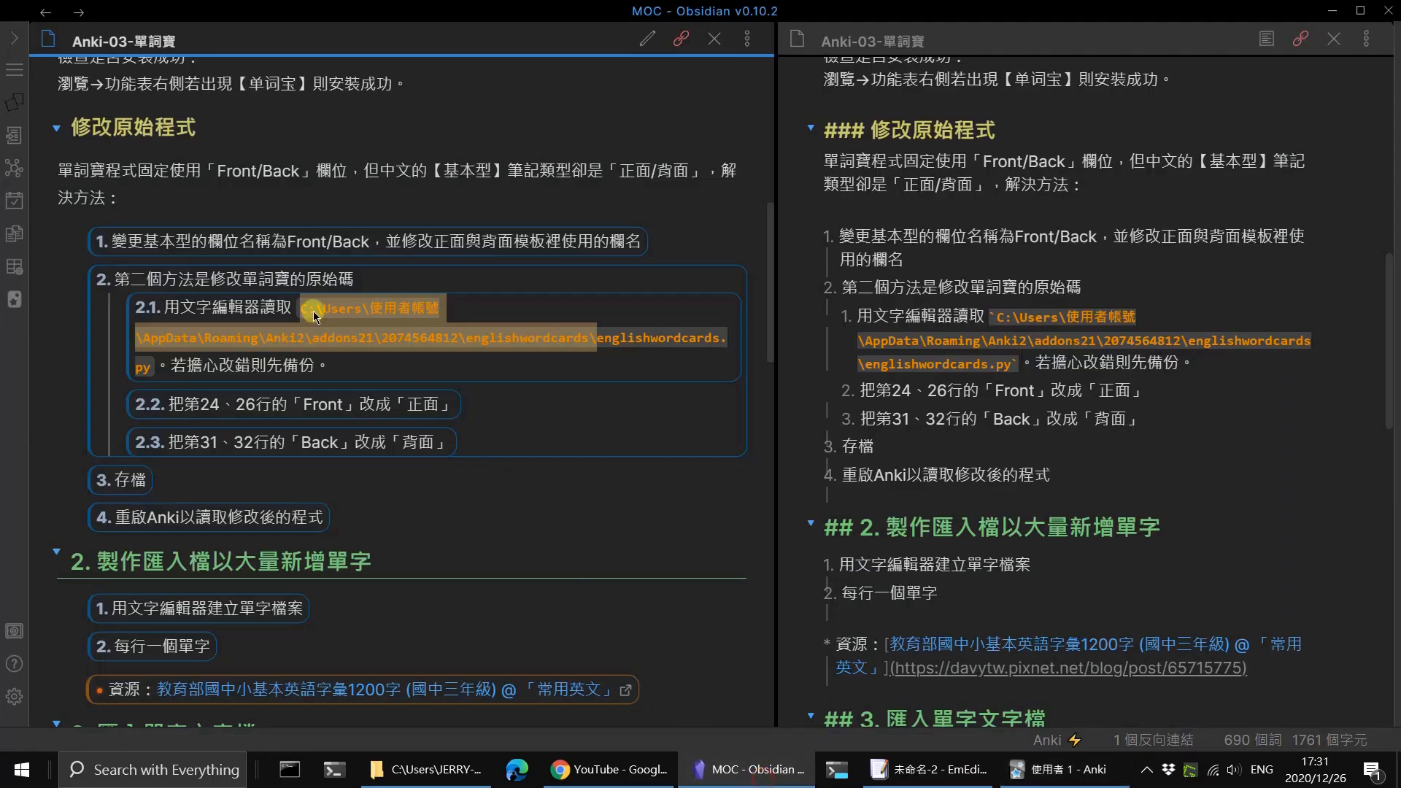
scroll(572, 408, "down", 6)
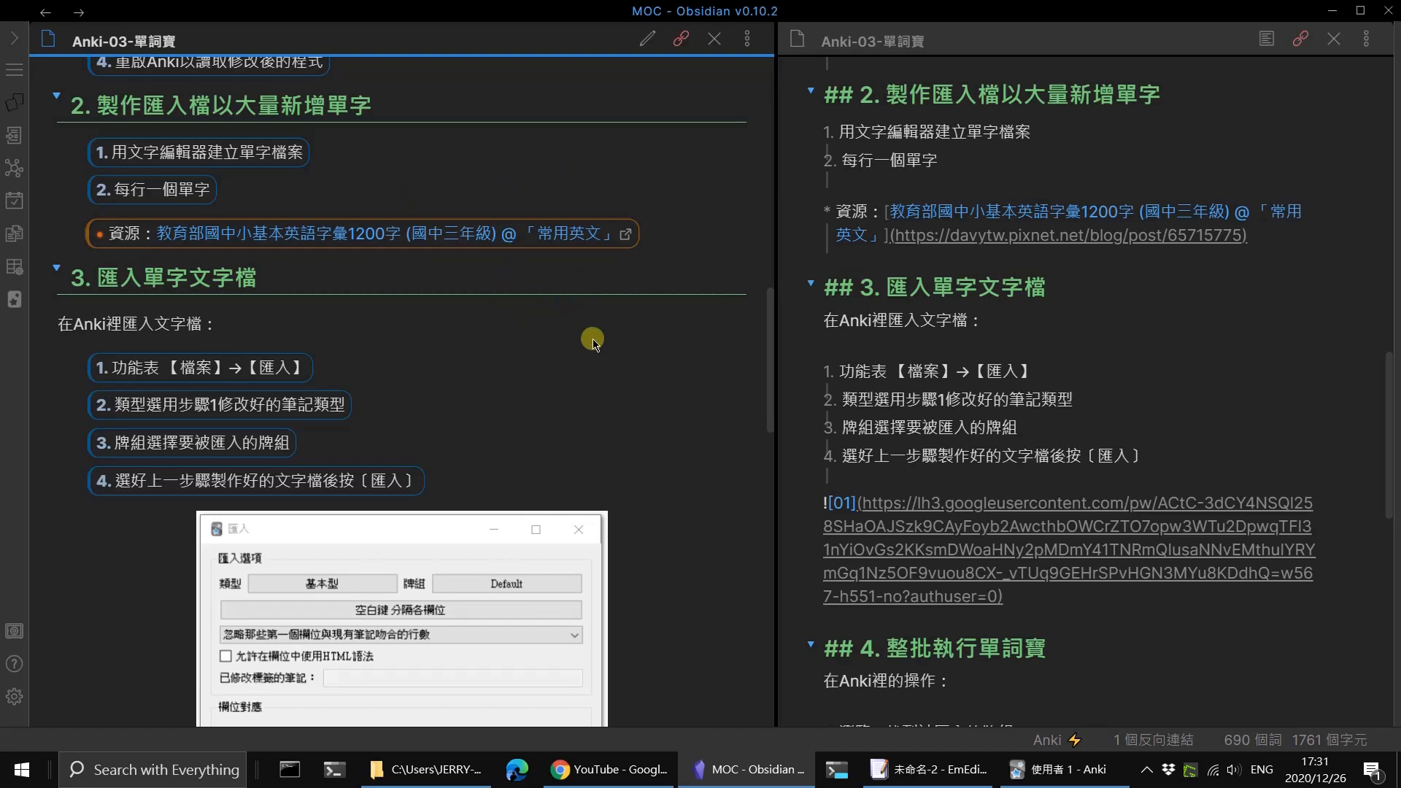
left_click(522, 235)
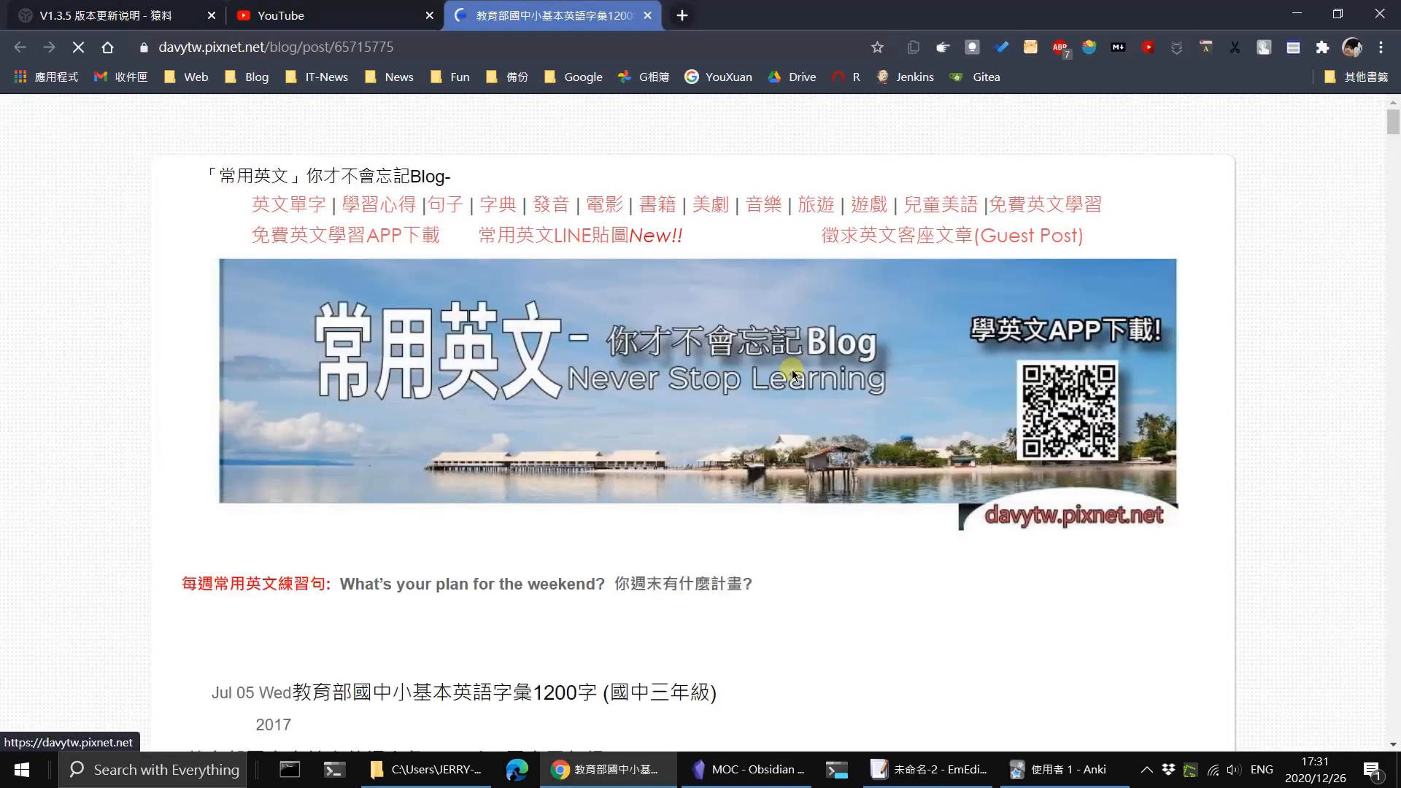
scroll(837, 367, "down", 6)
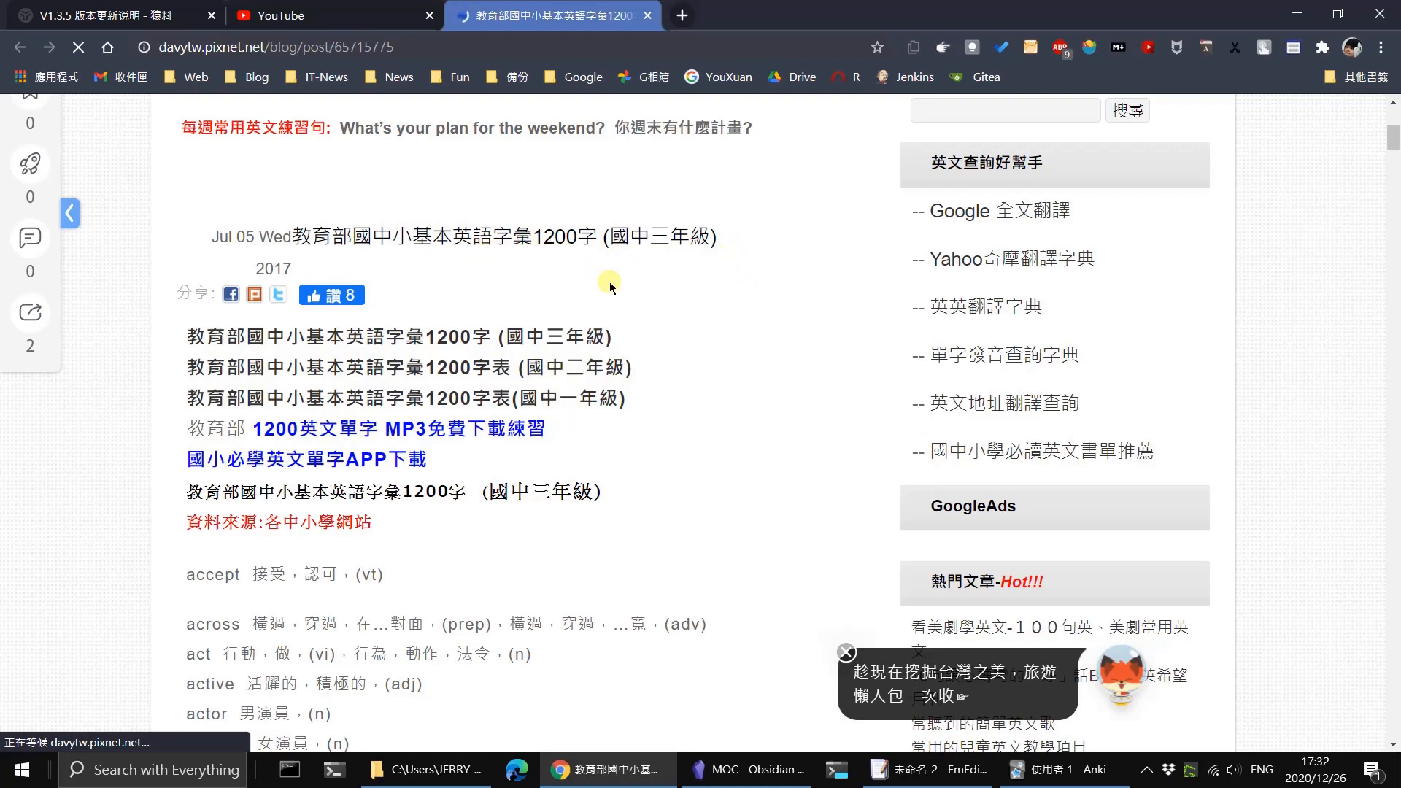
scroll(759, 465, "down", 5)
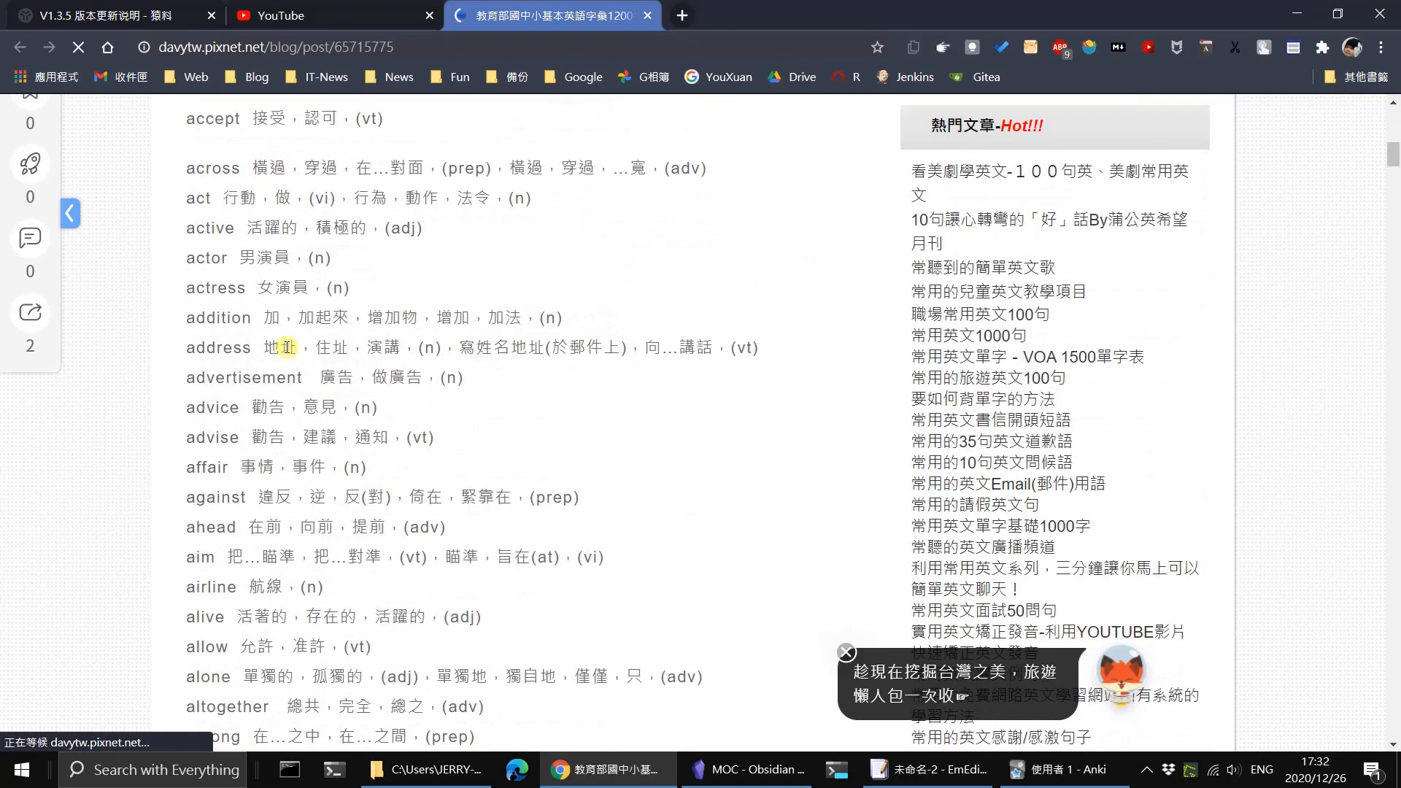
Step: Copy the web page's vocabulary list from 'accept' through 'zero' and paste it into the blank EmEditor document
scroll(287, 347, "up", 3)
scroll(740, 478, "down", 2)
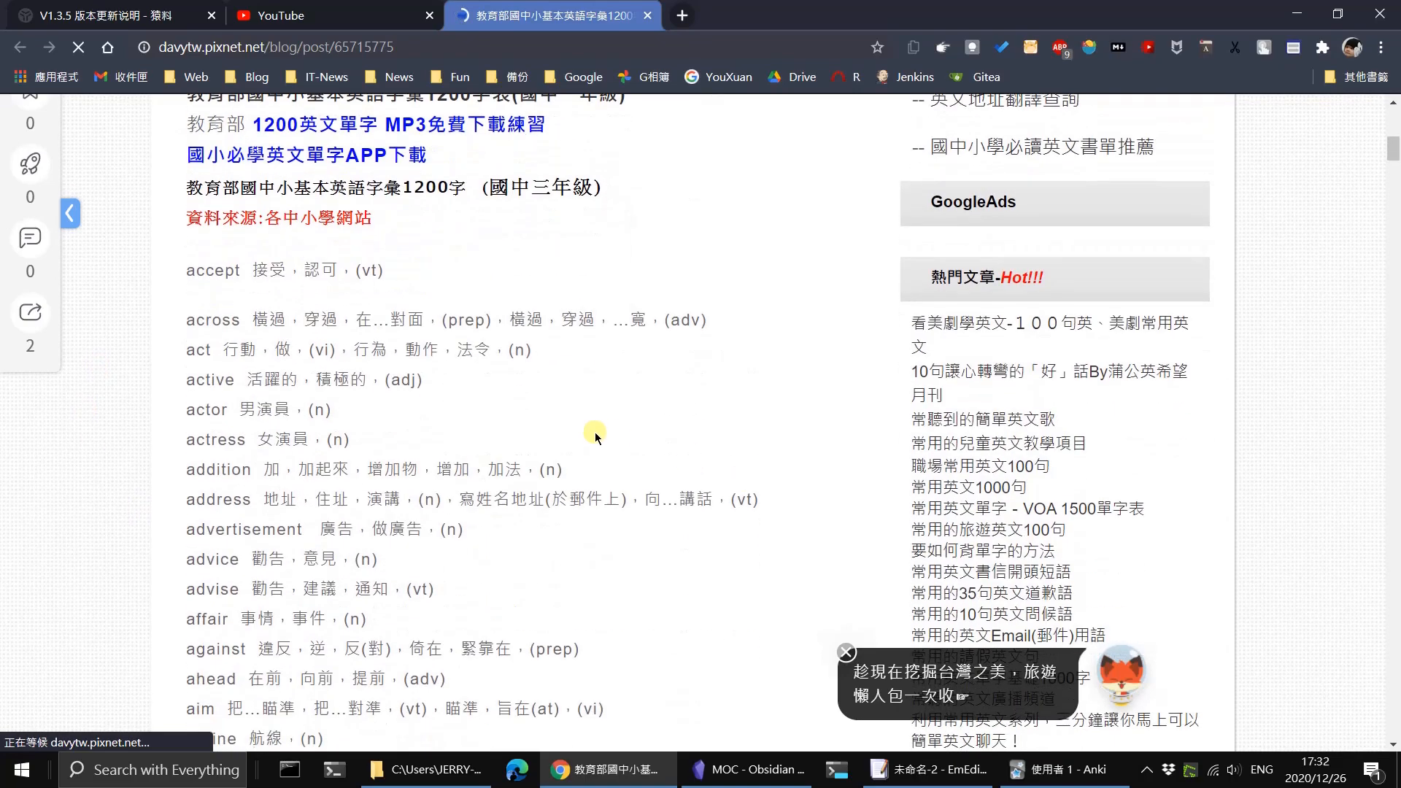
left_click_drag(188, 270, 477, 511)
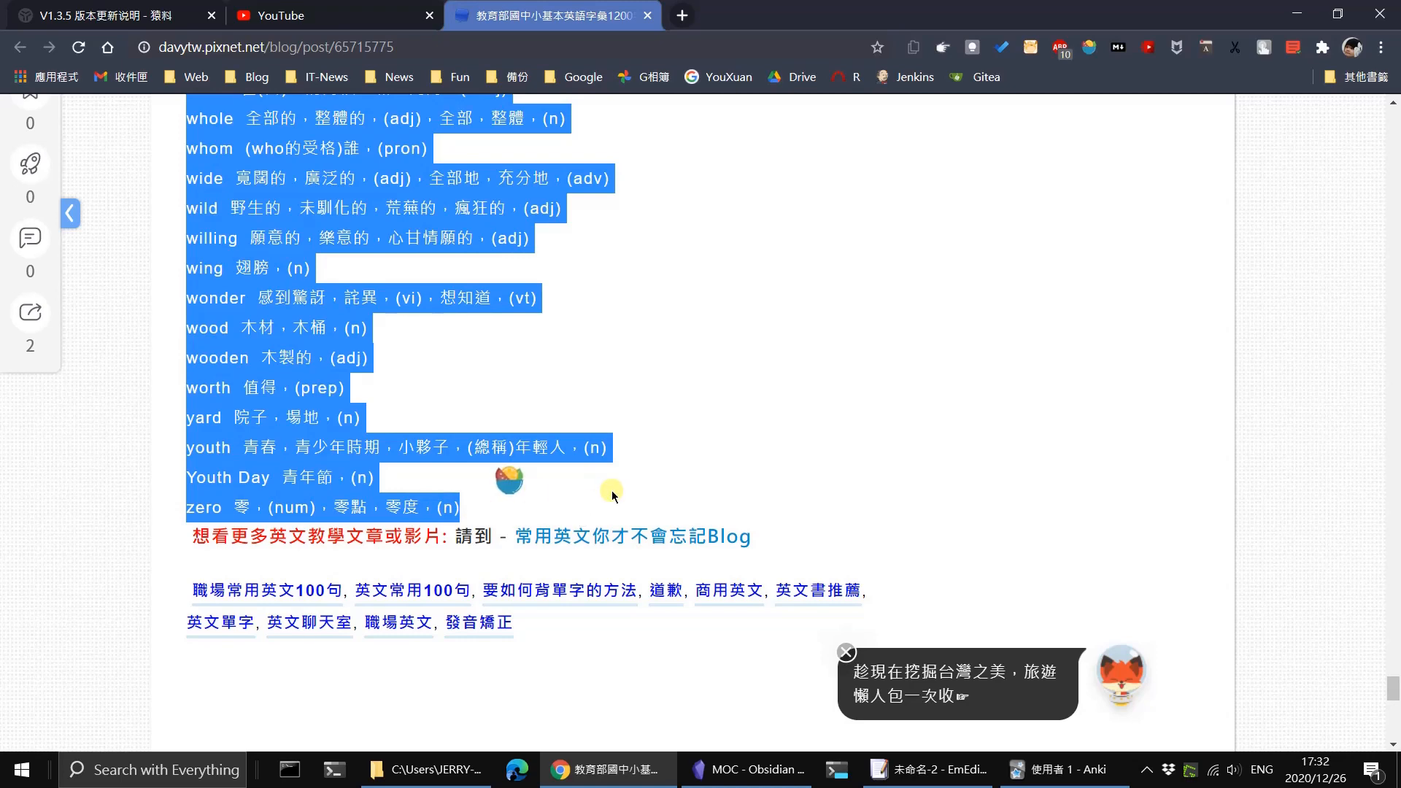
left_click(936, 770)
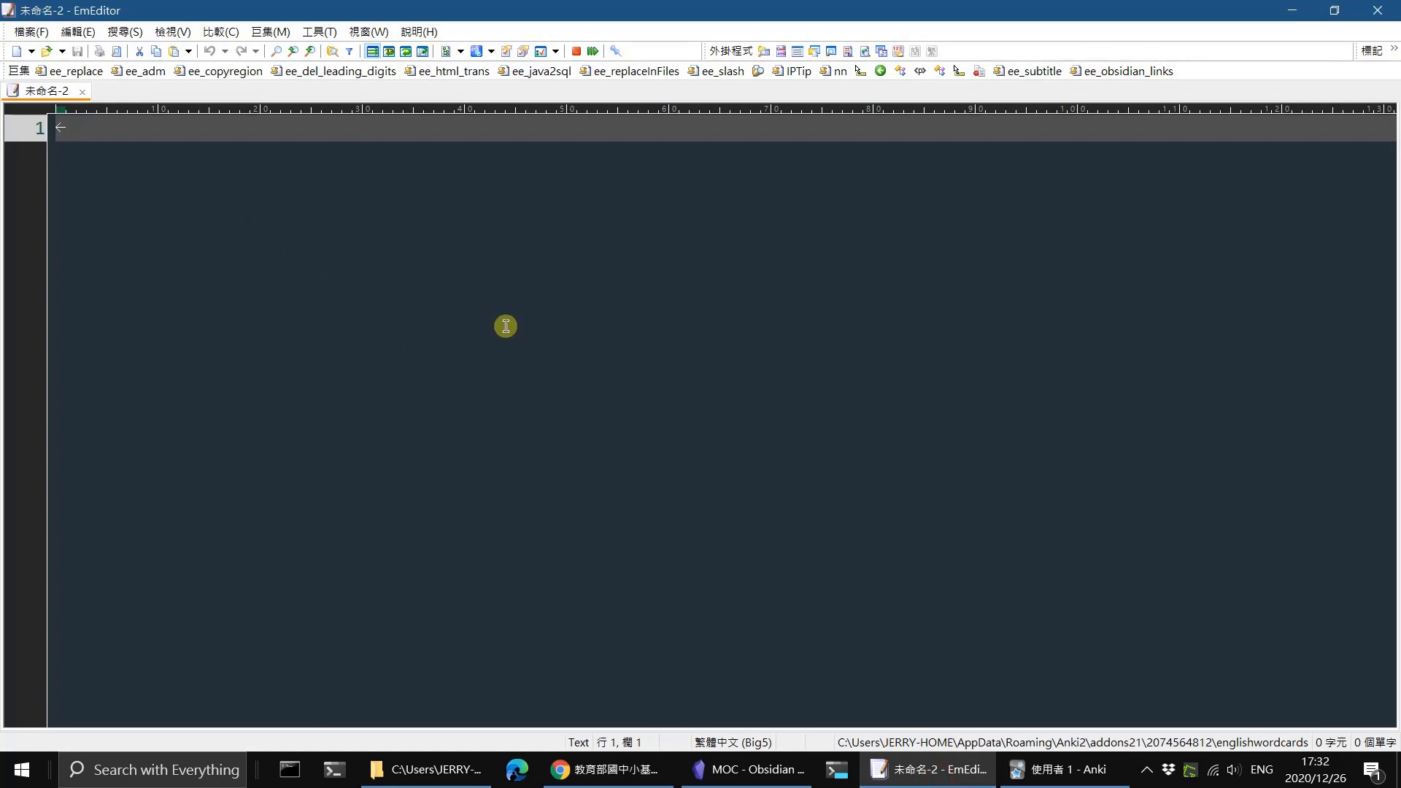
key("ctrl+v")
scroll(525, 413, "up", 20)
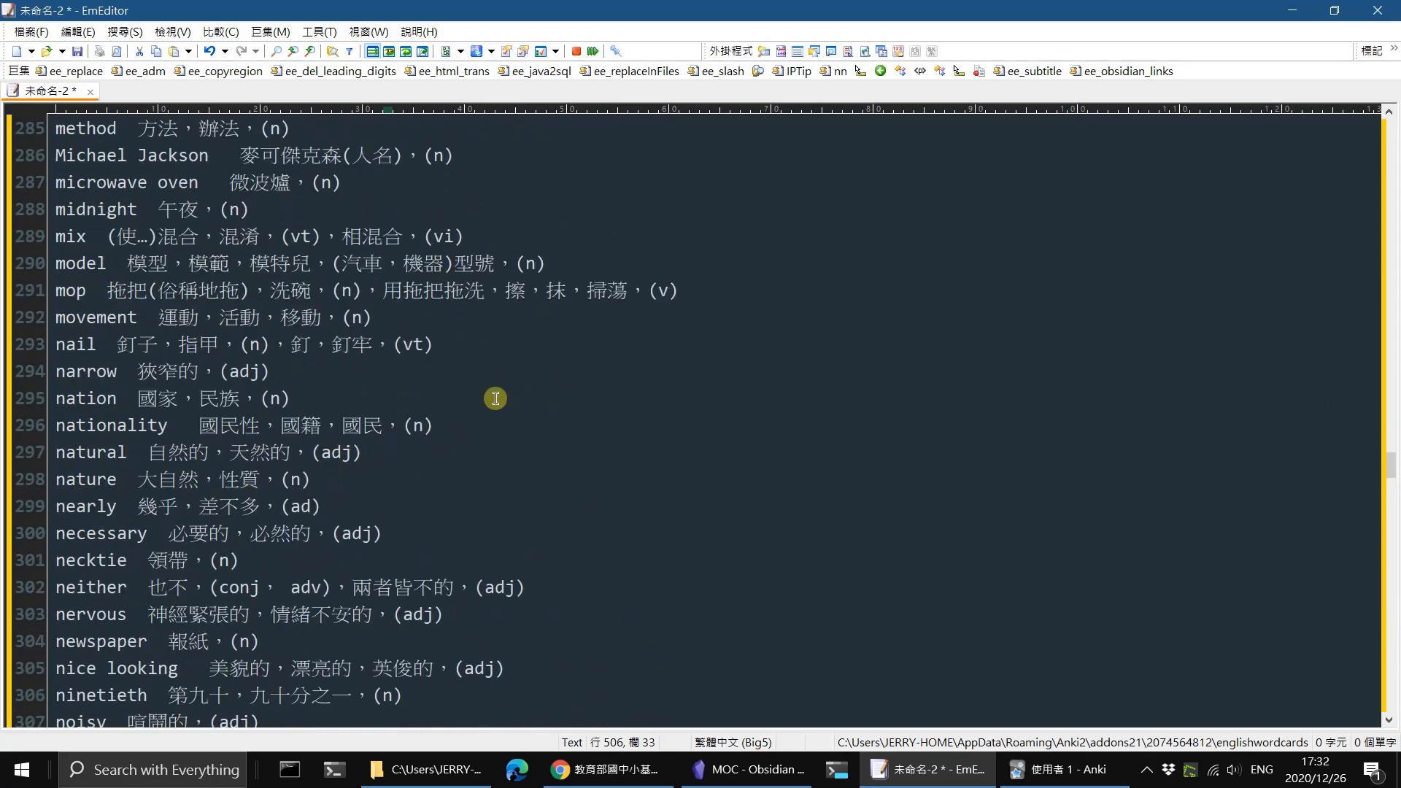
Step: Save the word list as z:\anki\words9.txt, replacing the existing file
key("ctrl+s")
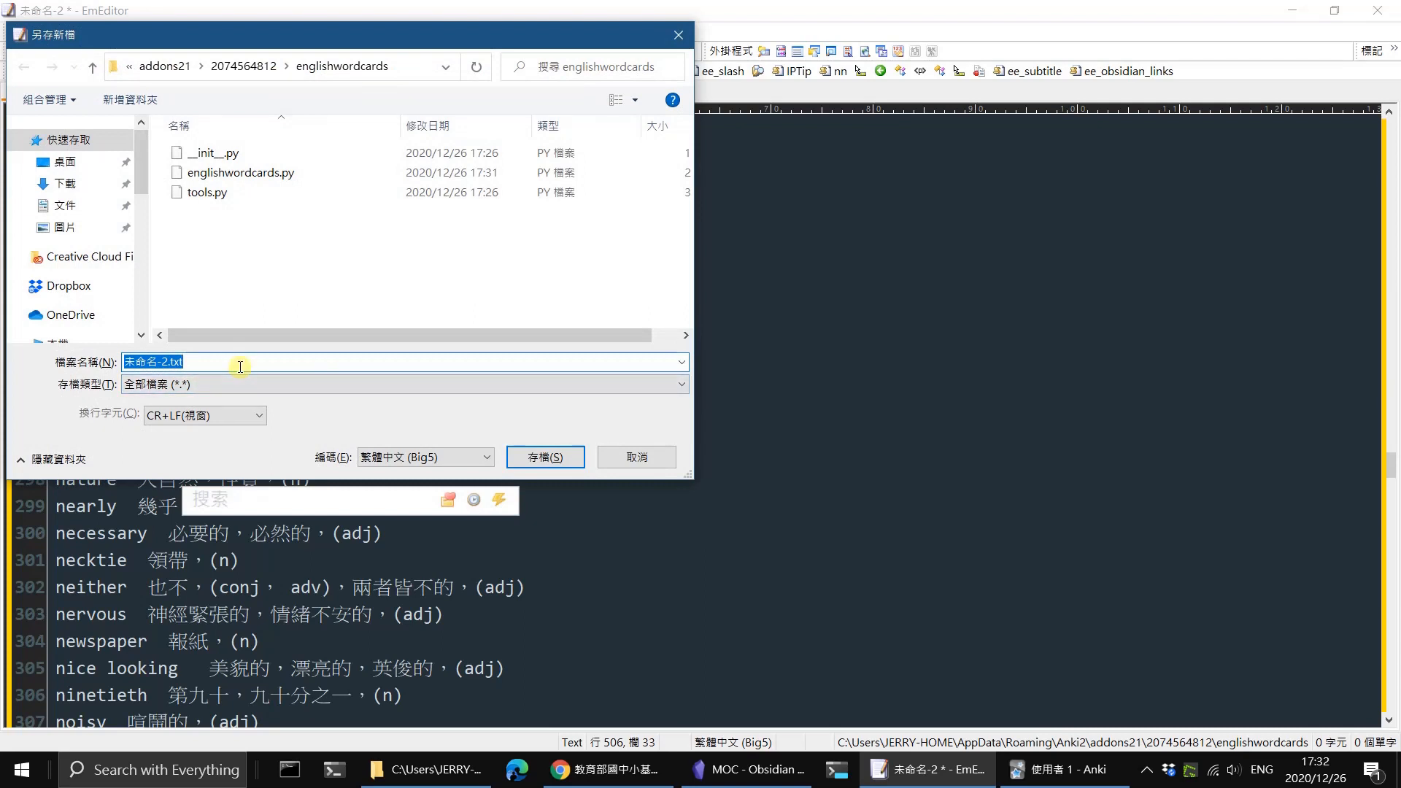
type("z:\\anki\\words")
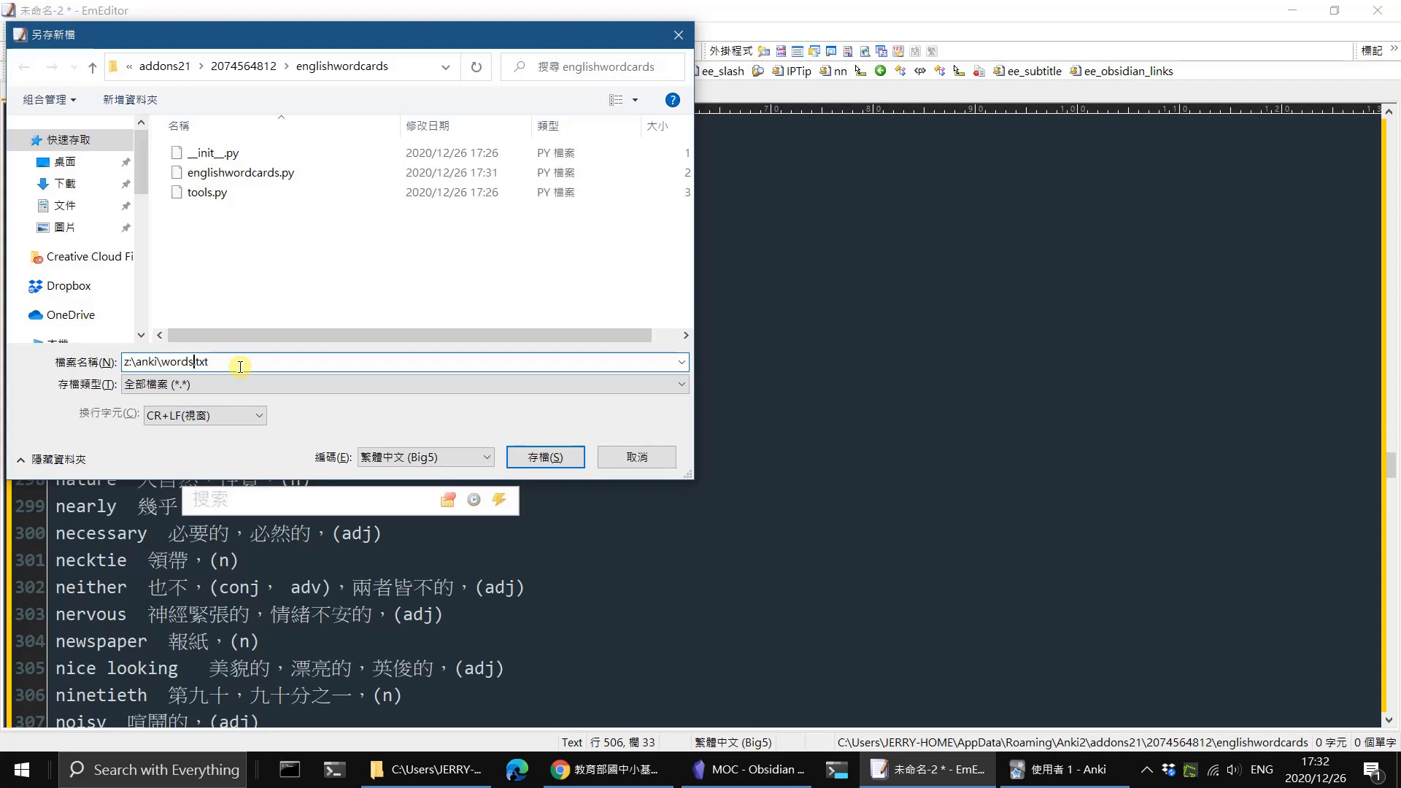
type("9")
key("Return")
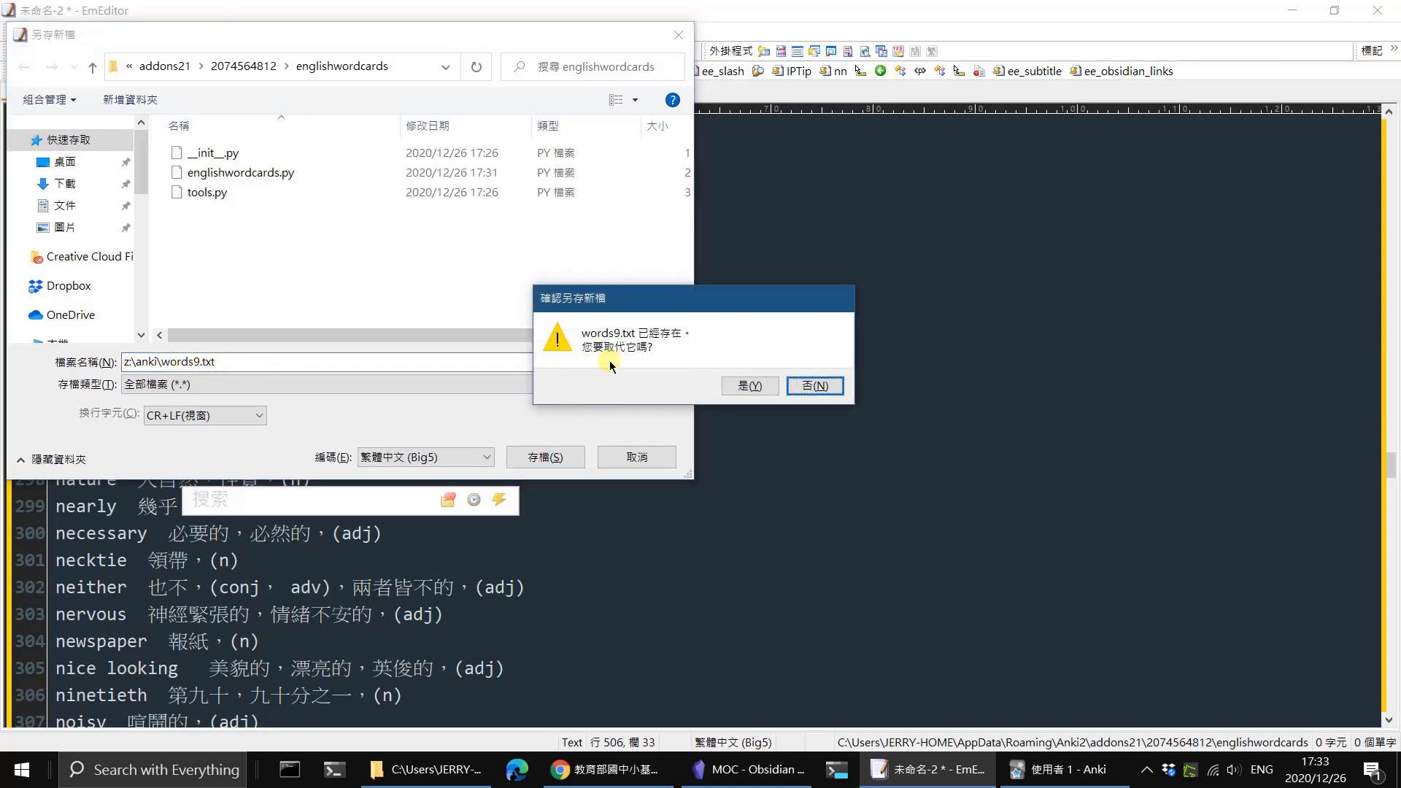
left_click(751, 387)
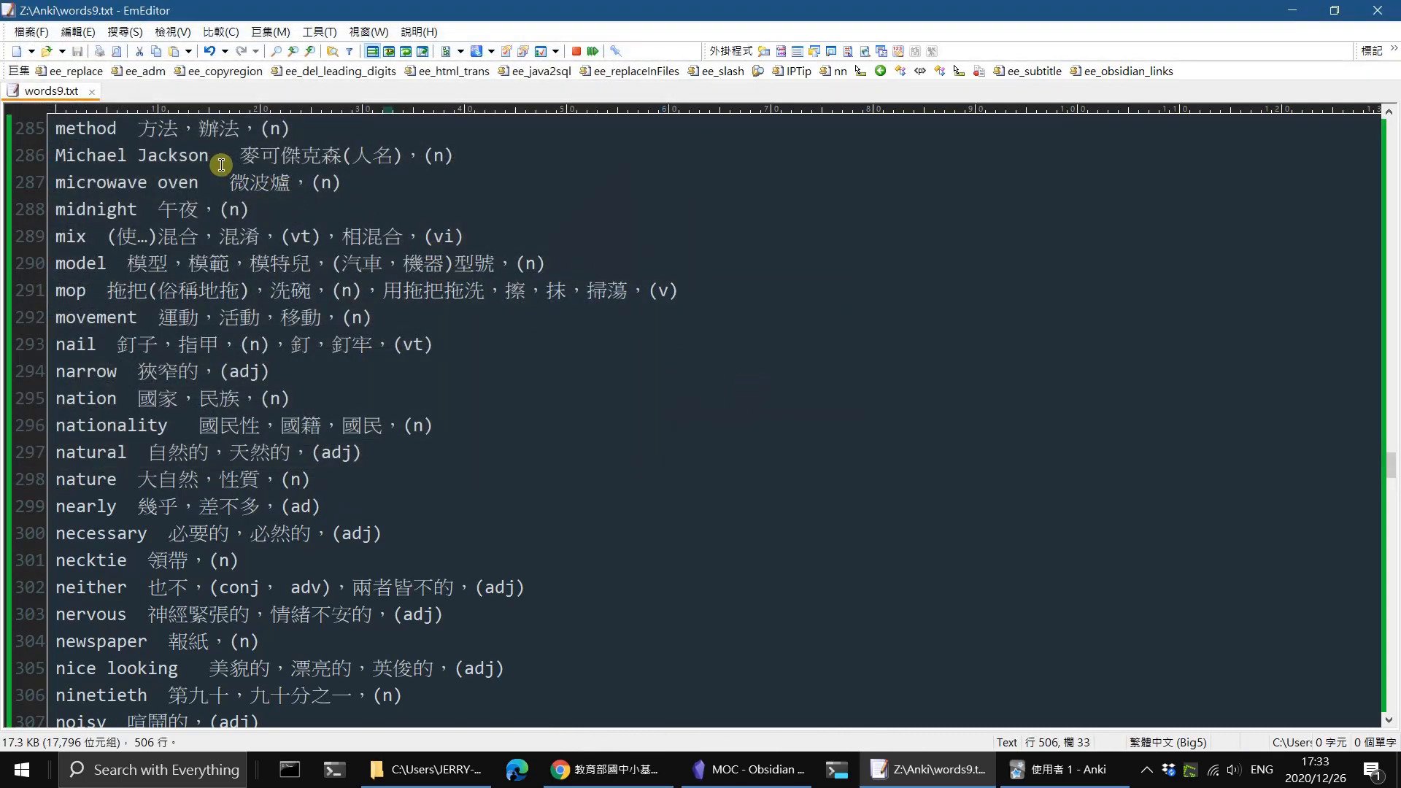
scroll(210, 346, "up", 7)
scroll(210, 346, "up", 20)
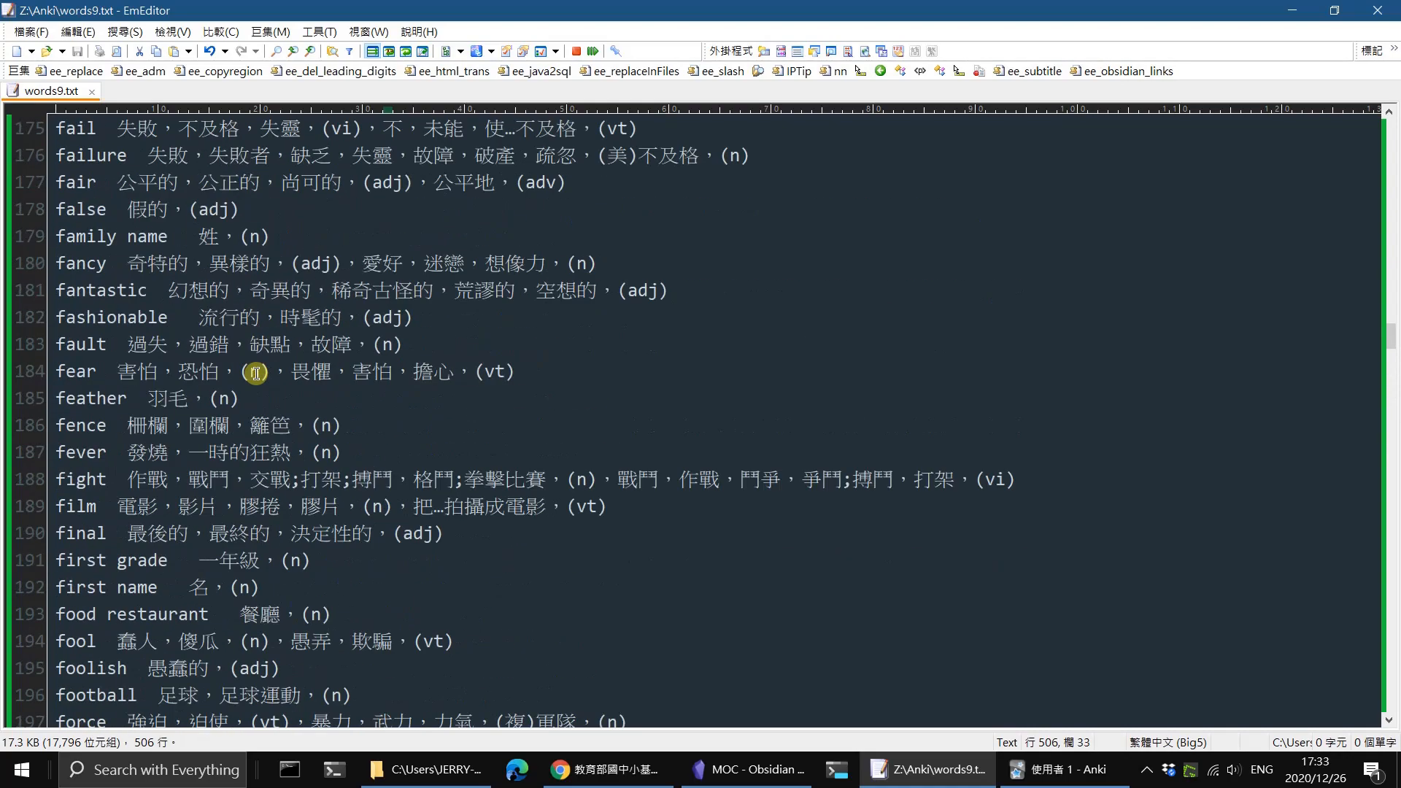
scroll(257, 370, "up", 20)
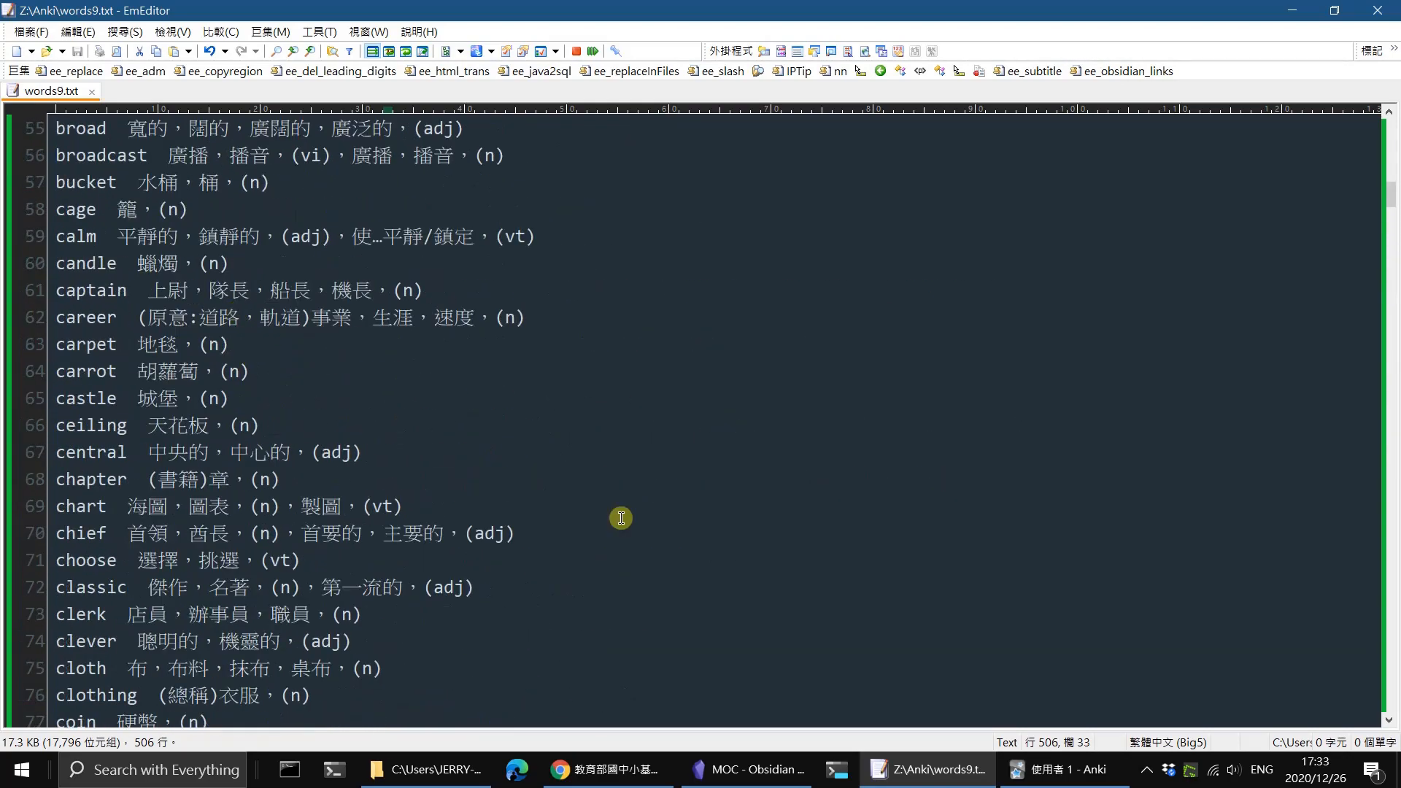
left_click(1059, 770)
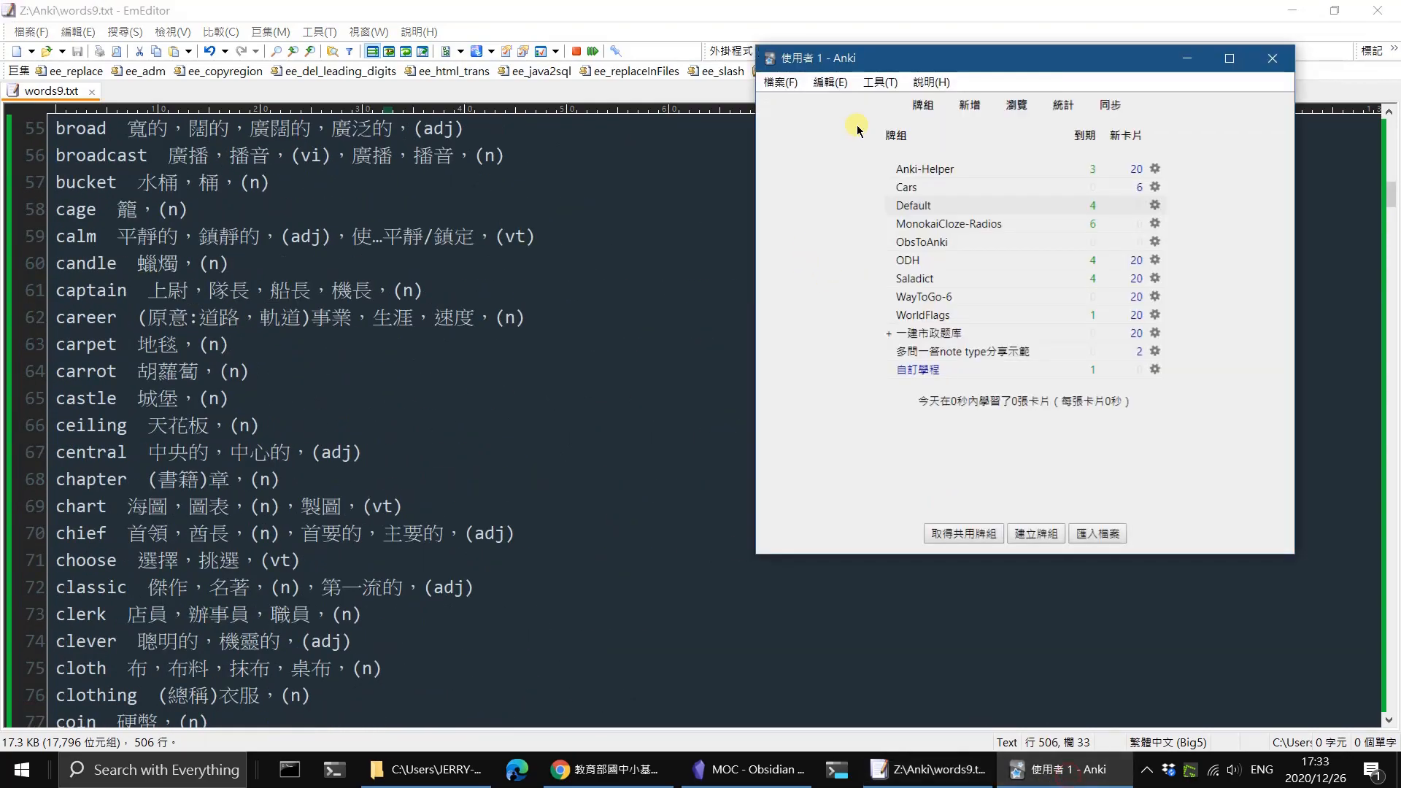
left_click(779, 81)
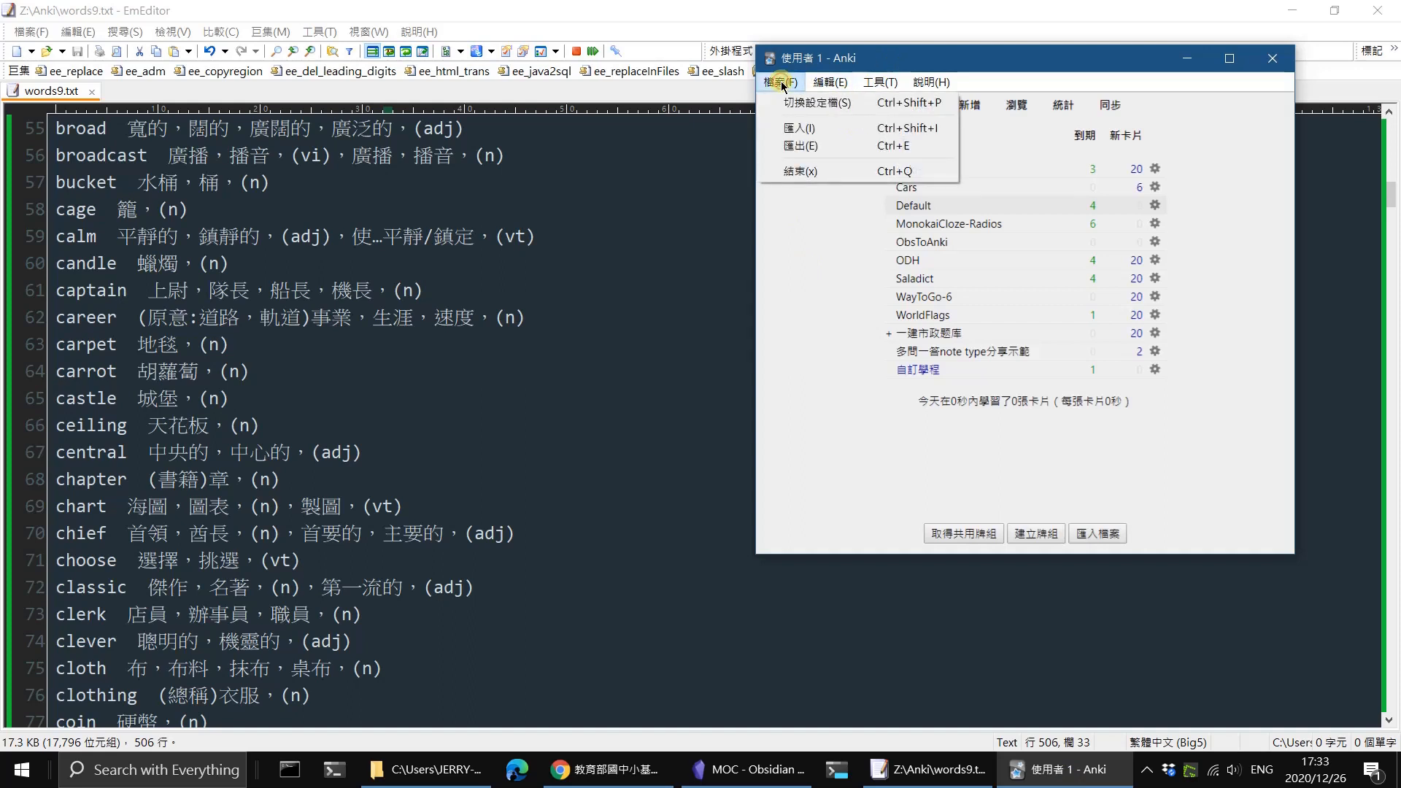
left_click(1212, 455)
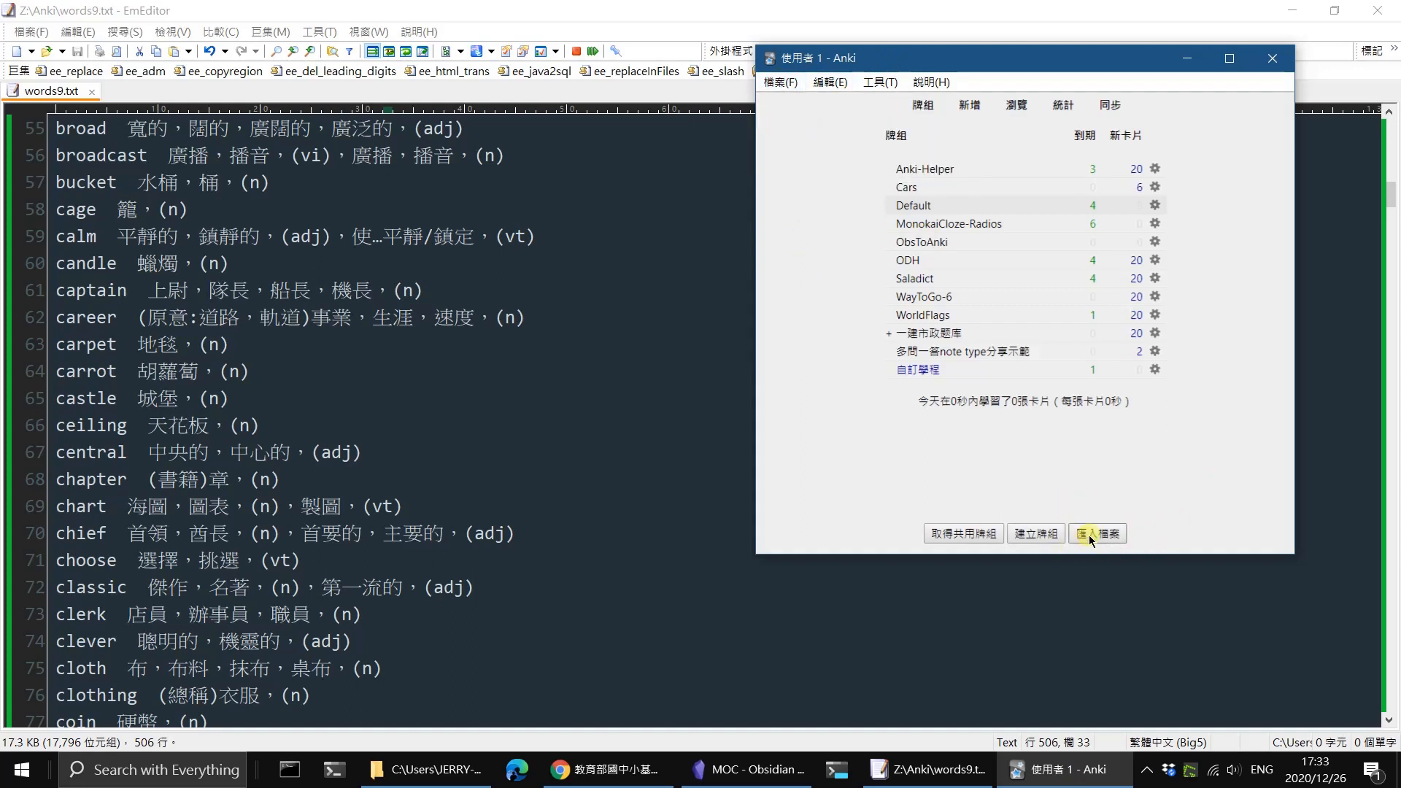
left_click(769, 87)
left_click(822, 119)
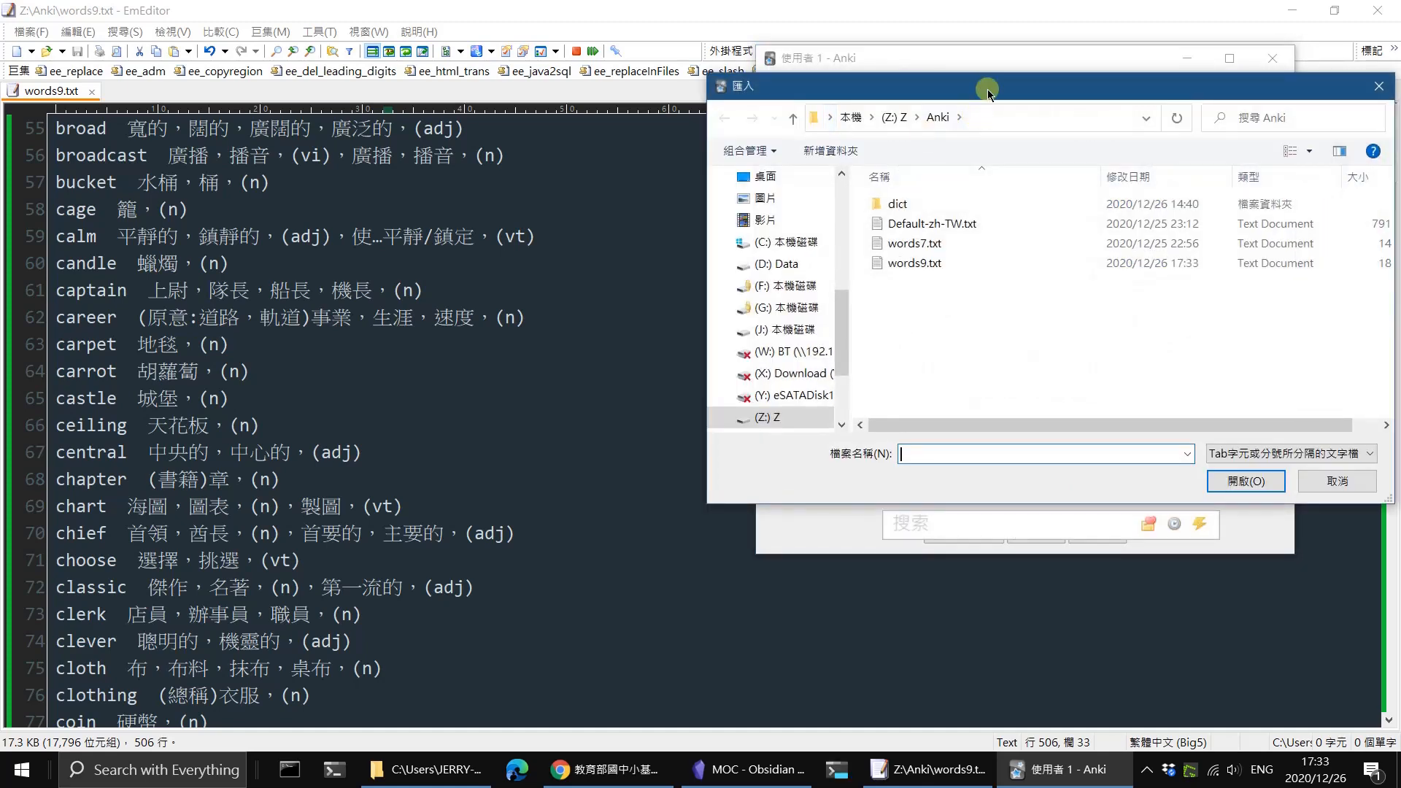
left_click_drag(987, 88, 933, 86)
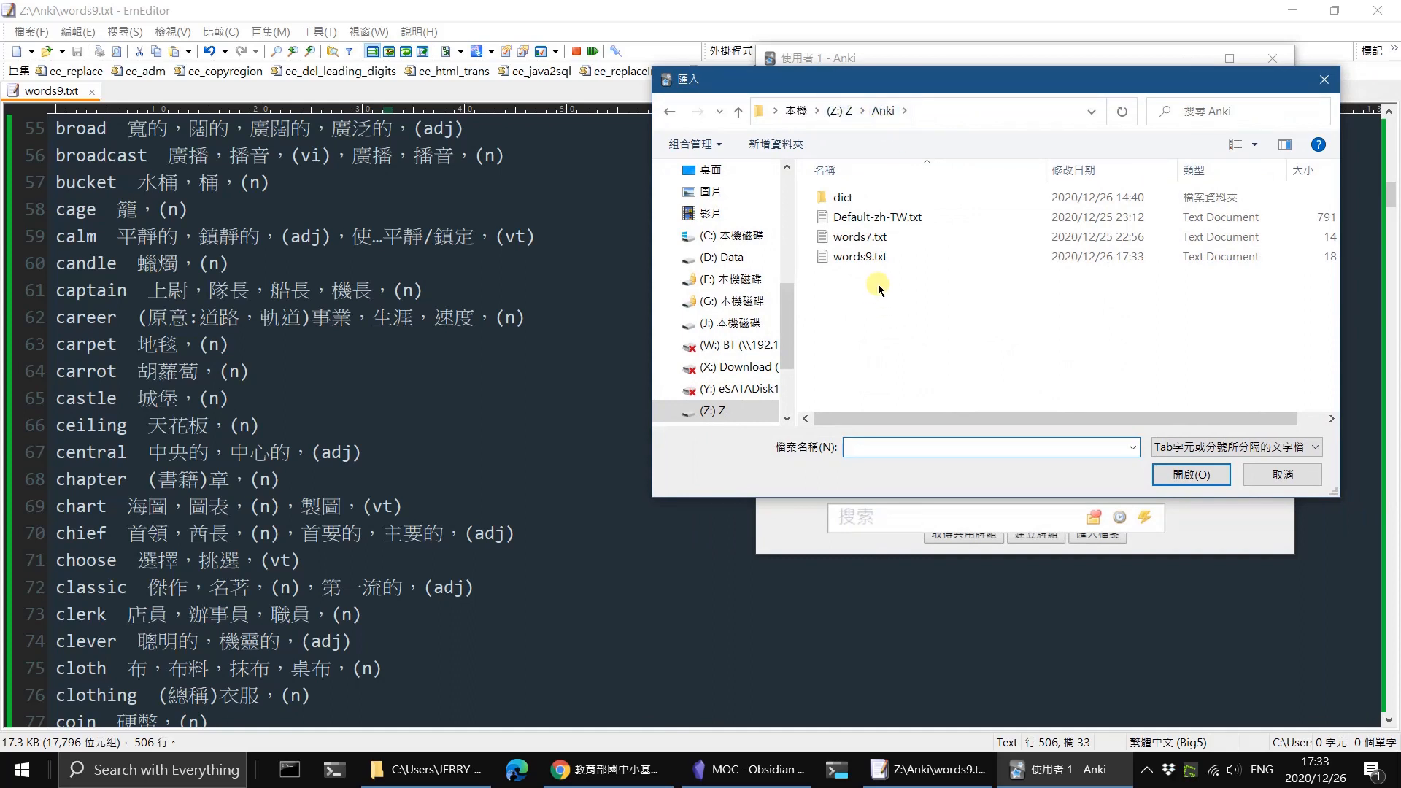
left_click(876, 260)
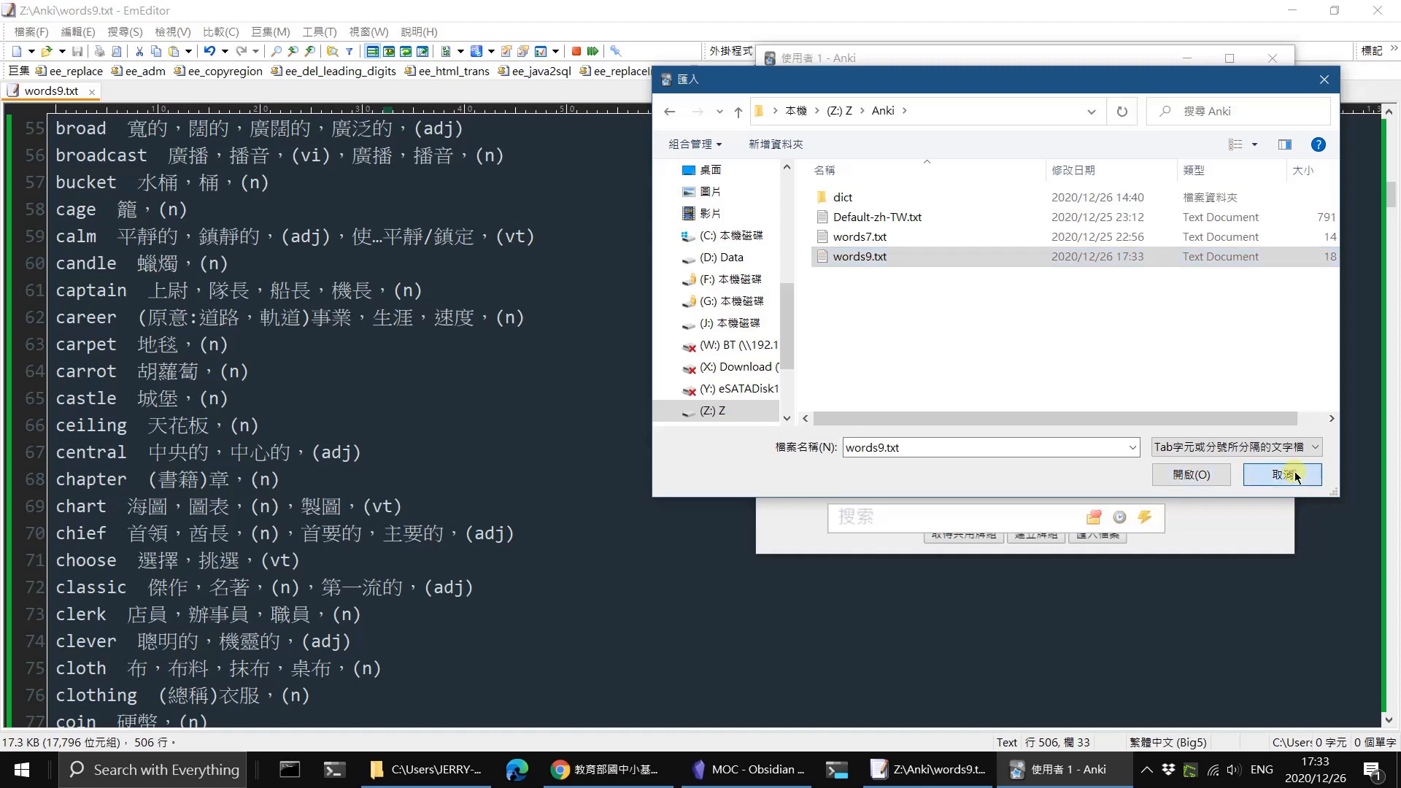
left_click(1263, 476)
Step: In EmEditor, save all open files to Z:\Anki with the encoding UTF-8 不帶簽名
left_click(453, 319)
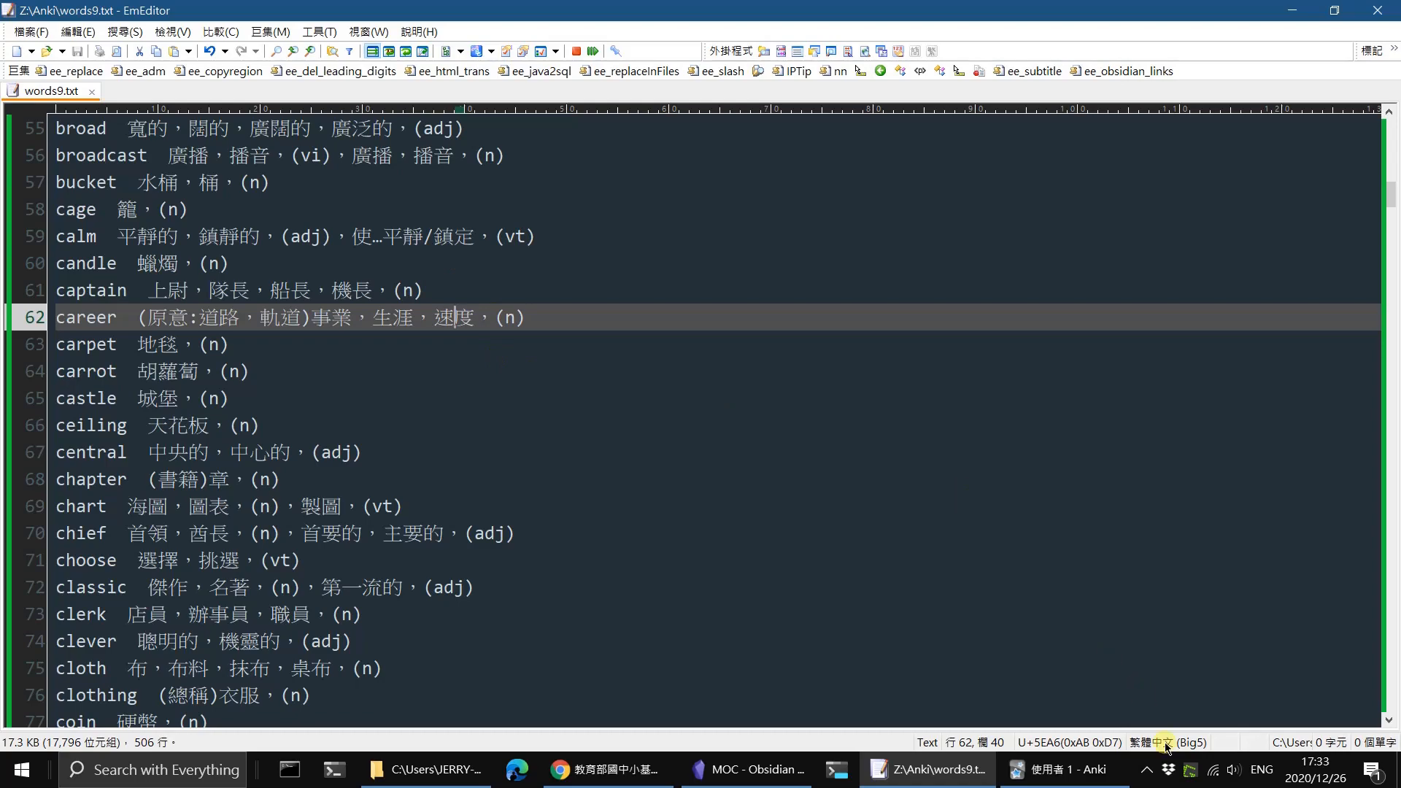
left_click(372, 290)
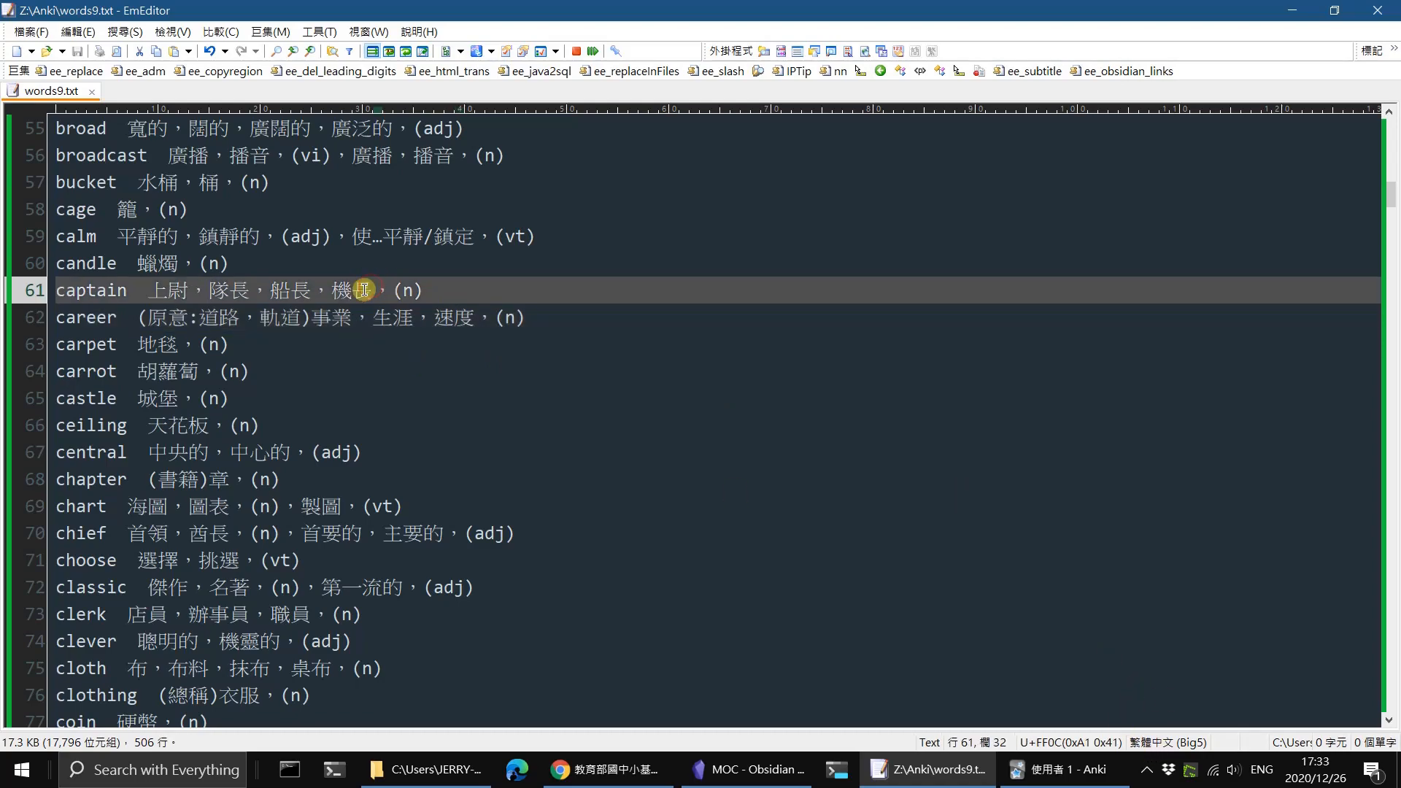
left_click(25, 22)
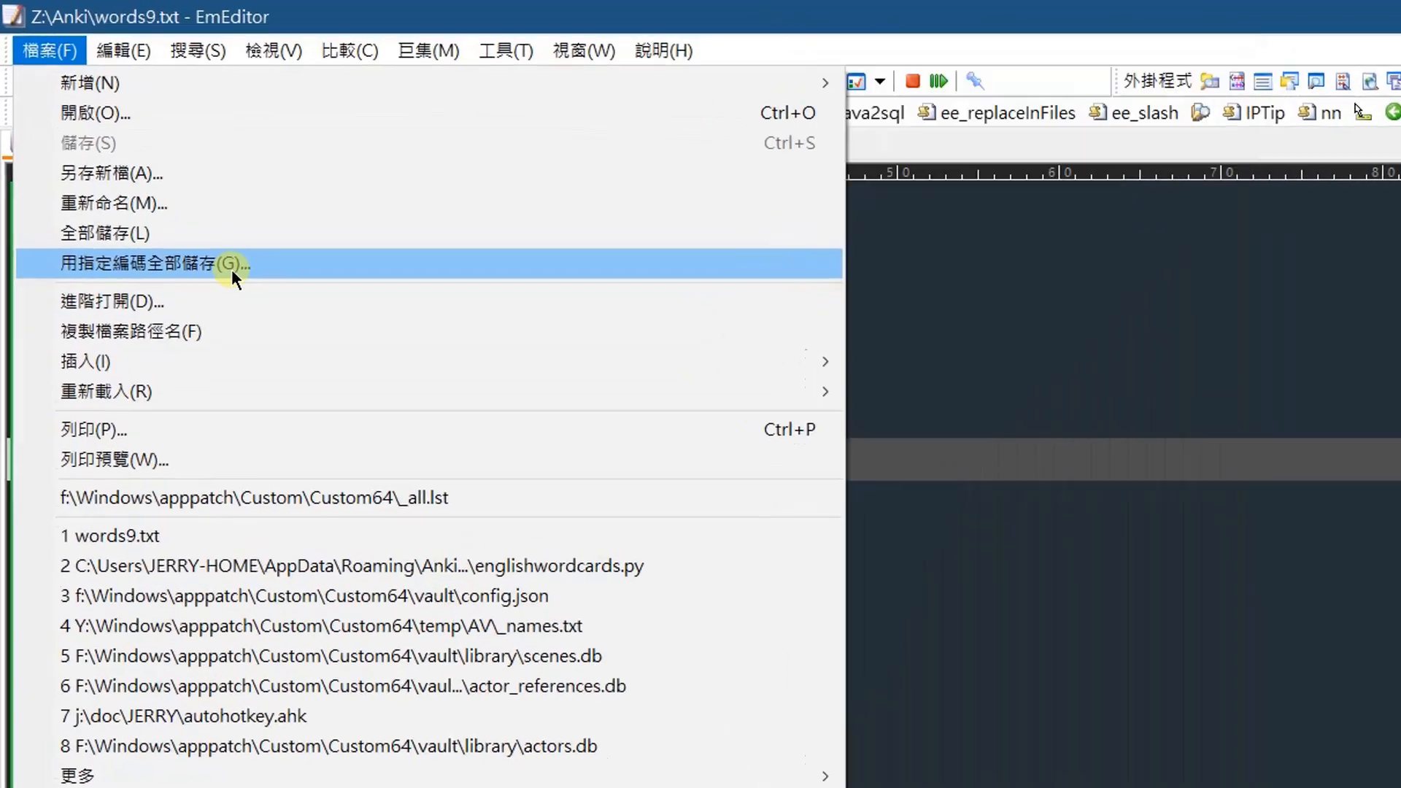
left_click(248, 274)
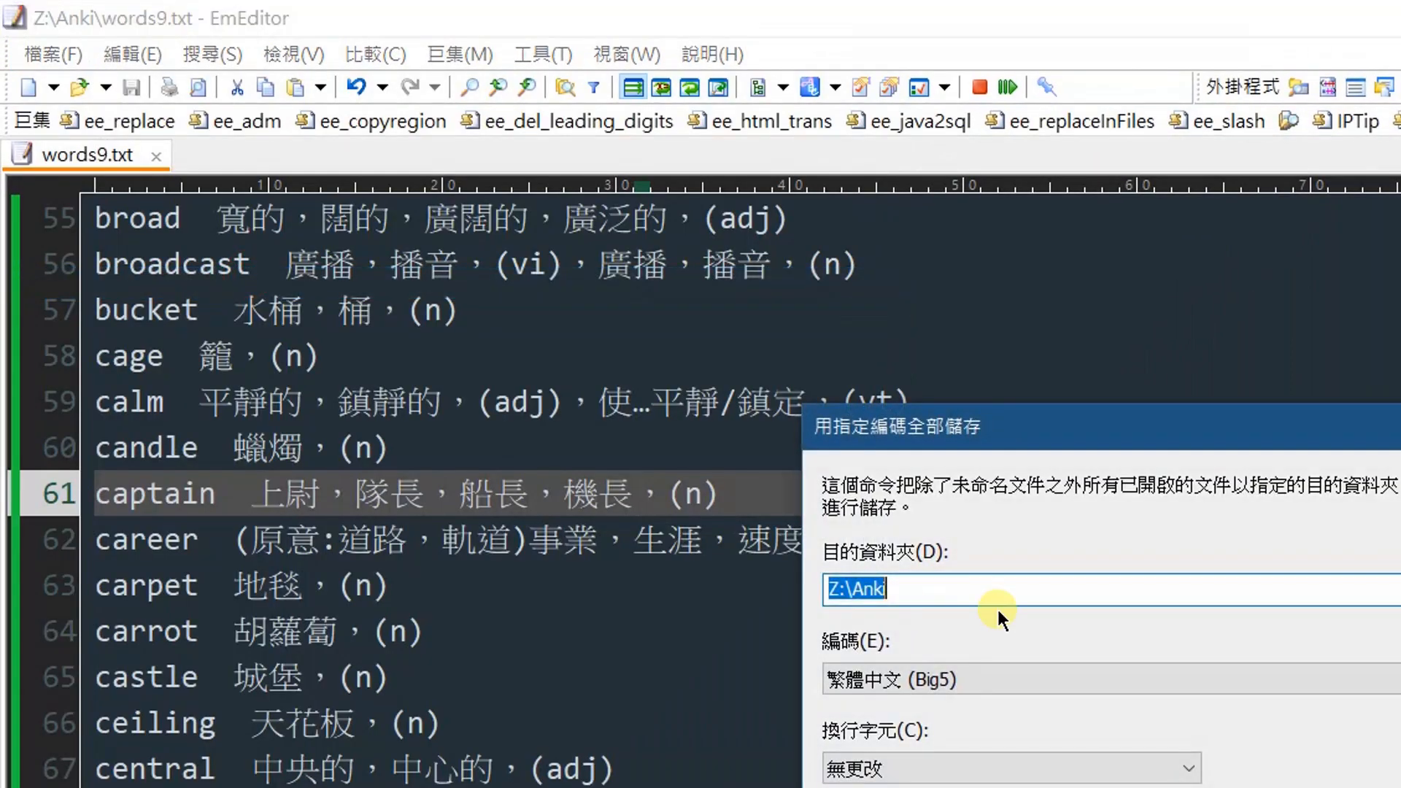
left_click(1107, 677)
scroll(1010, 399, "up", 6)
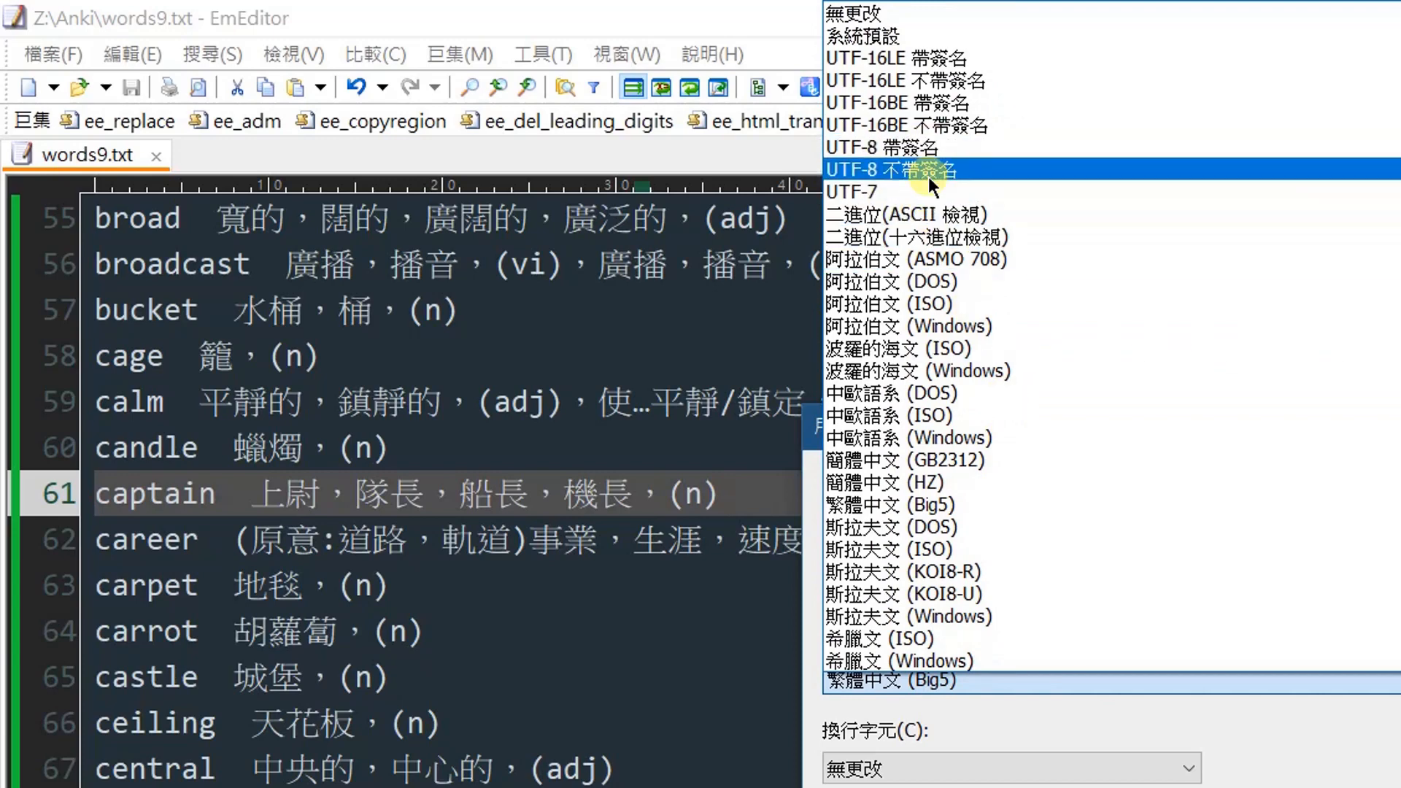
left_click(890, 172)
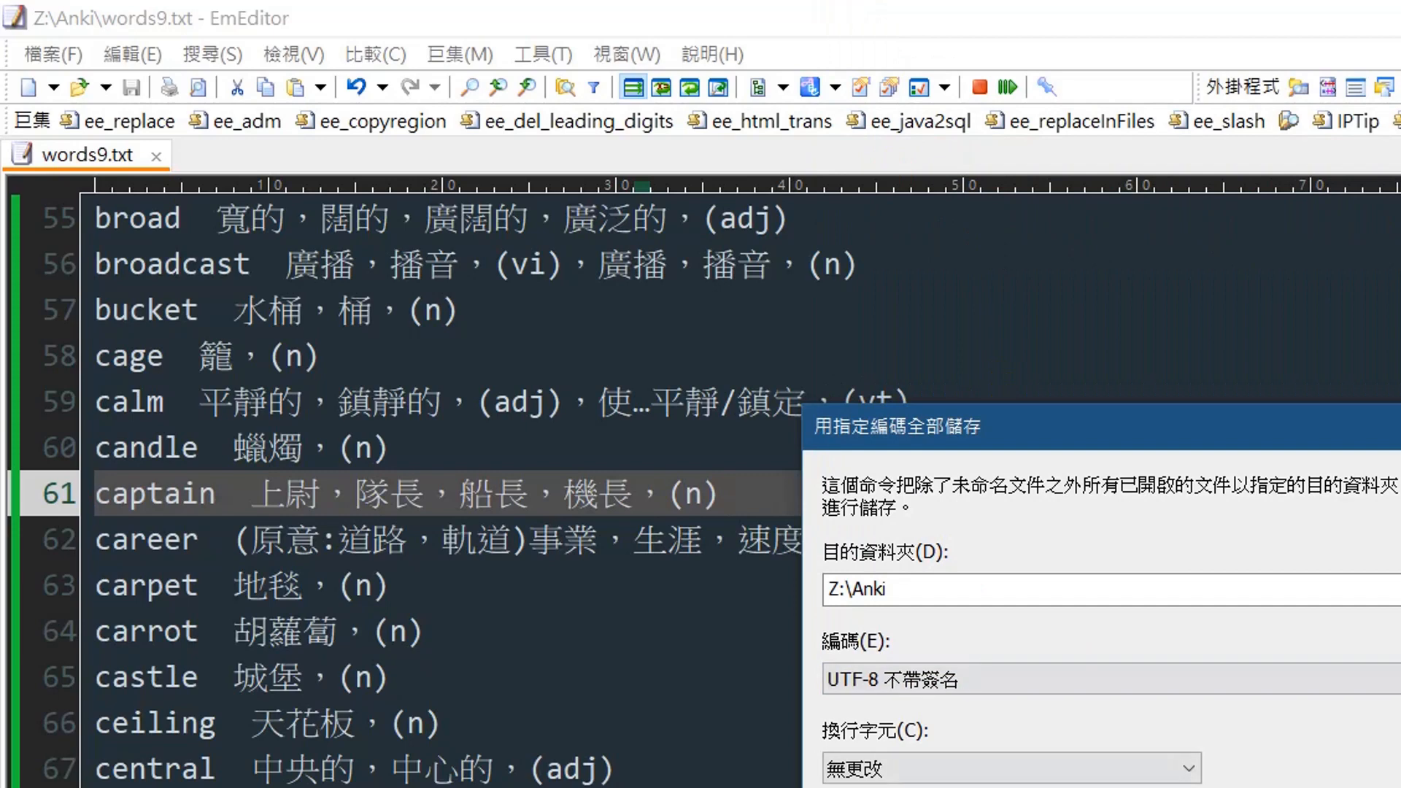
key("Return")
left_click(863, 450)
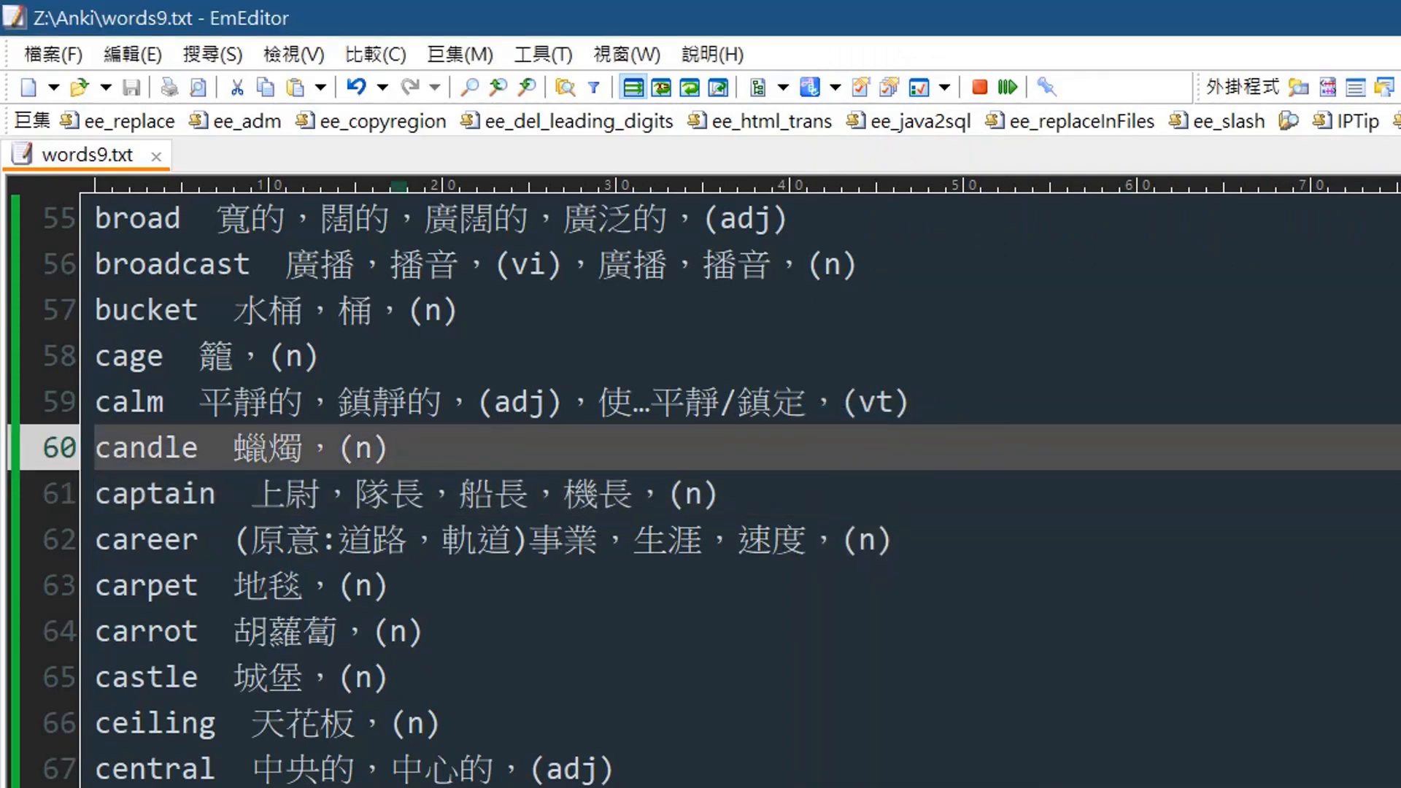
Step: Switch to Anki and open words9.txt from the Z:\Anki folder for import
key("alt+Tab")
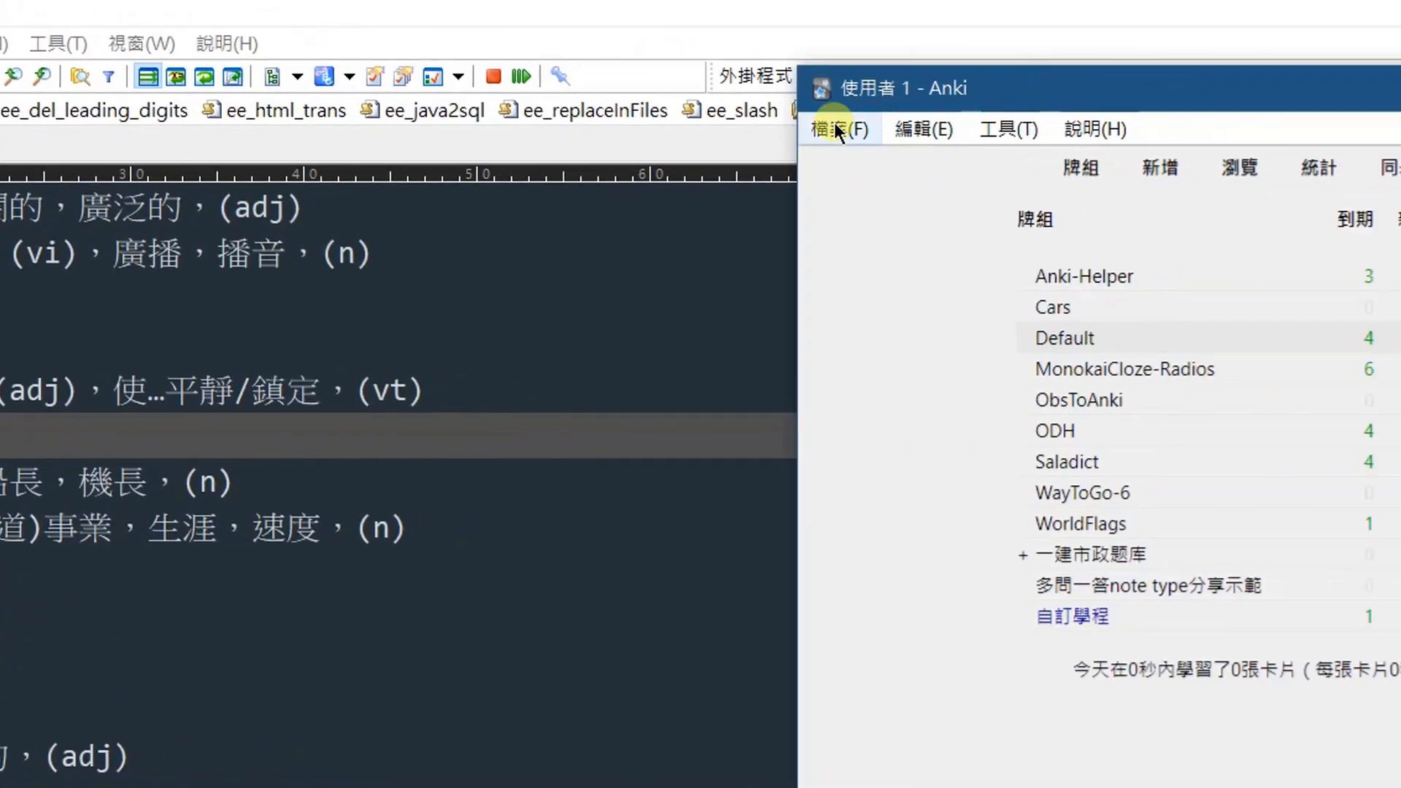
left_click(1327, 139)
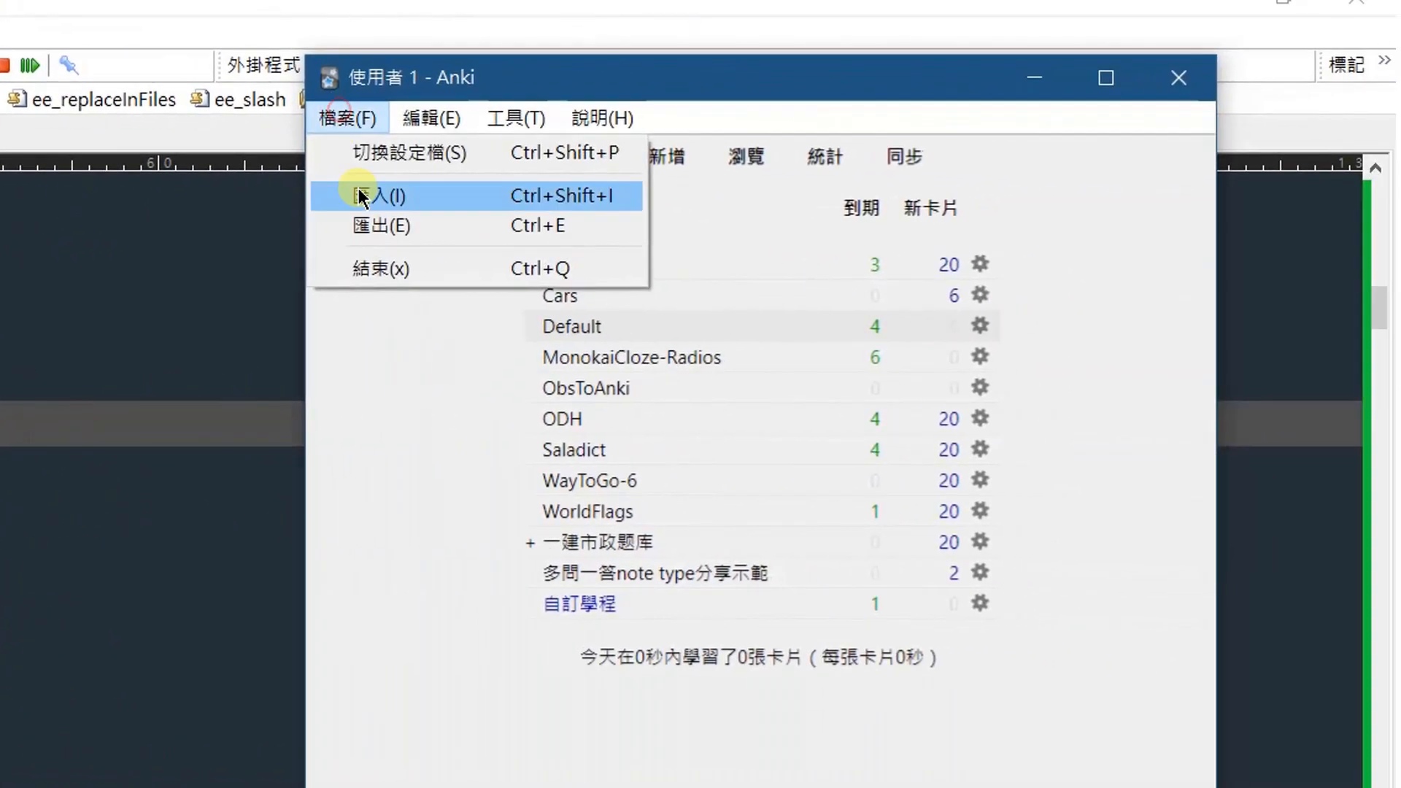
left_click(1334, 216)
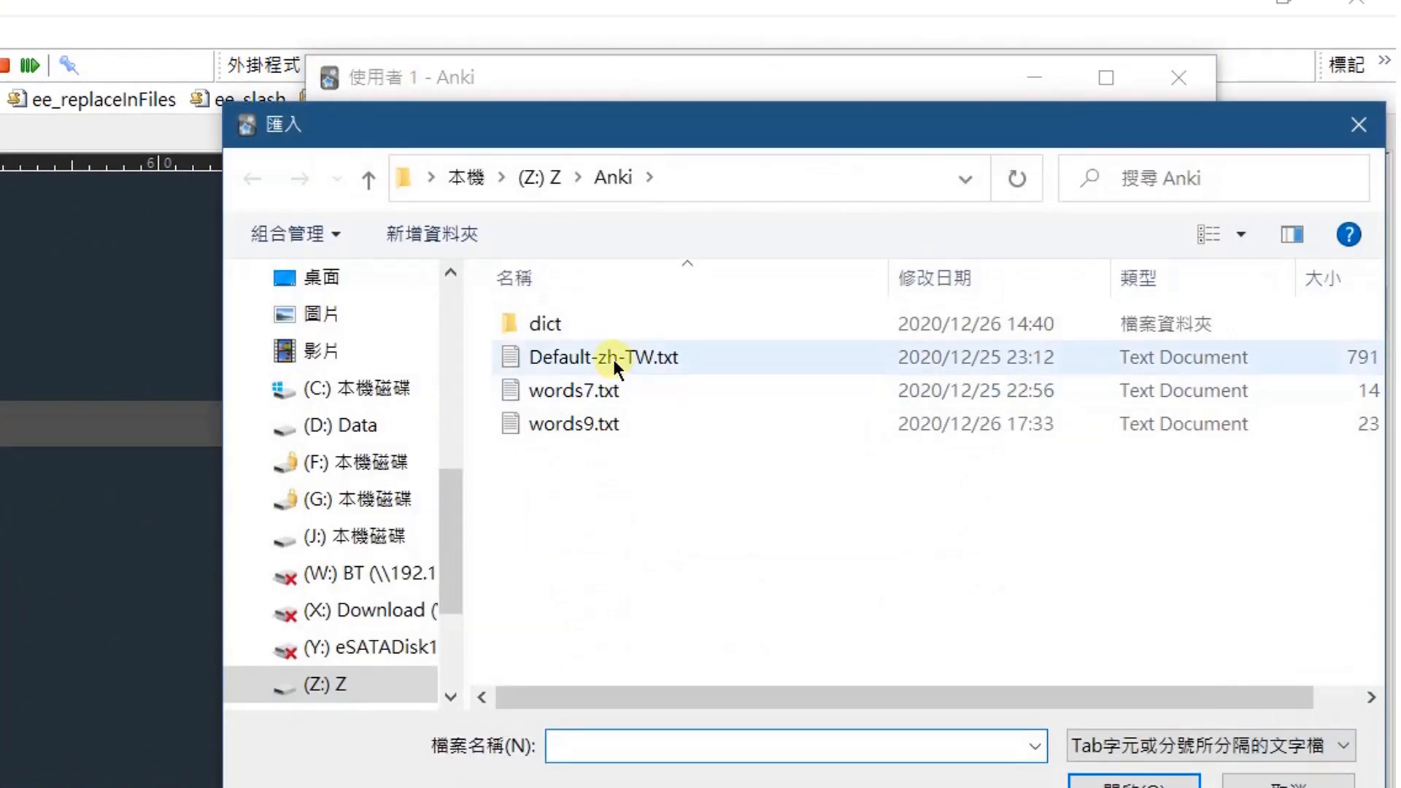
left_click(589, 424)
left_click(1124, 783)
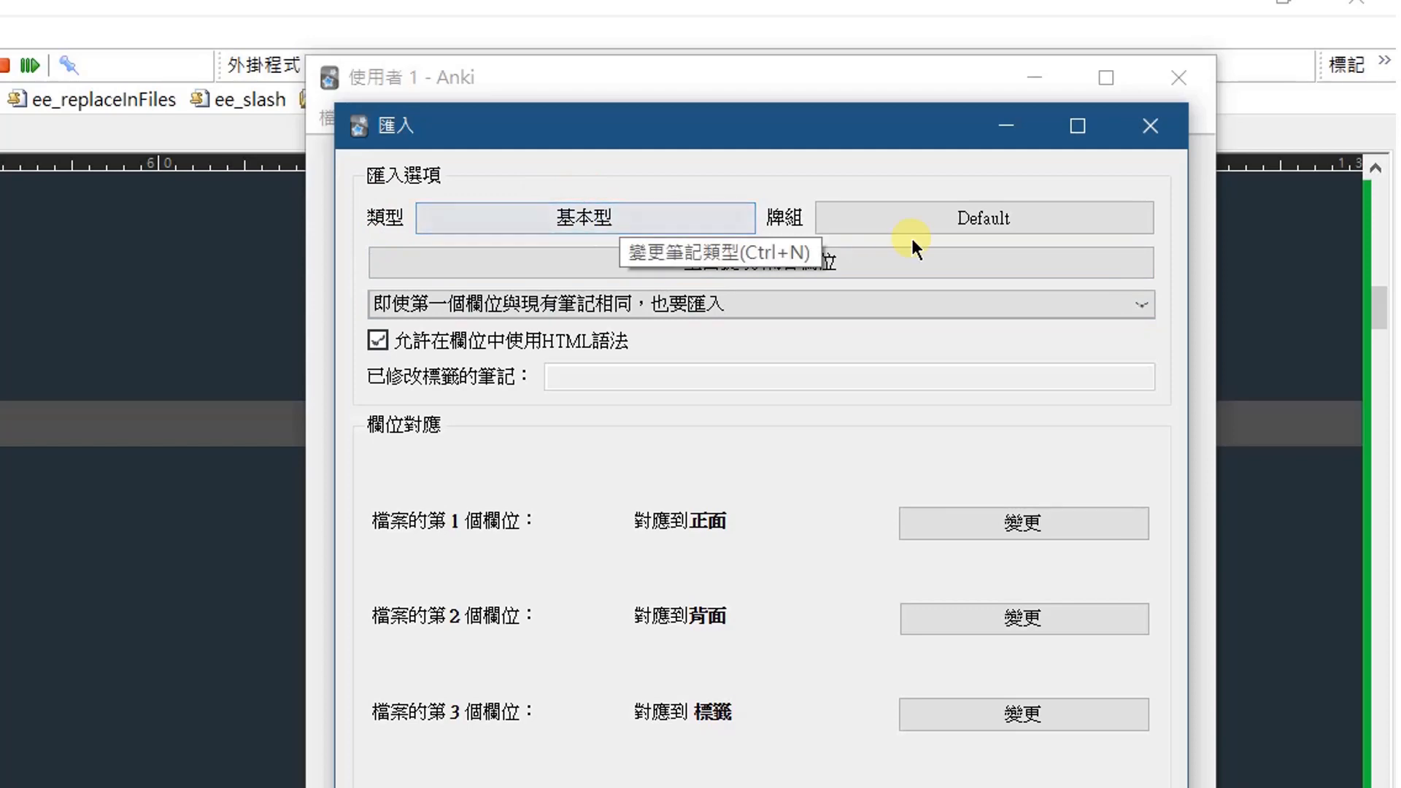
Step: Choose Default as the target deck for the import
left_click(1021, 222)
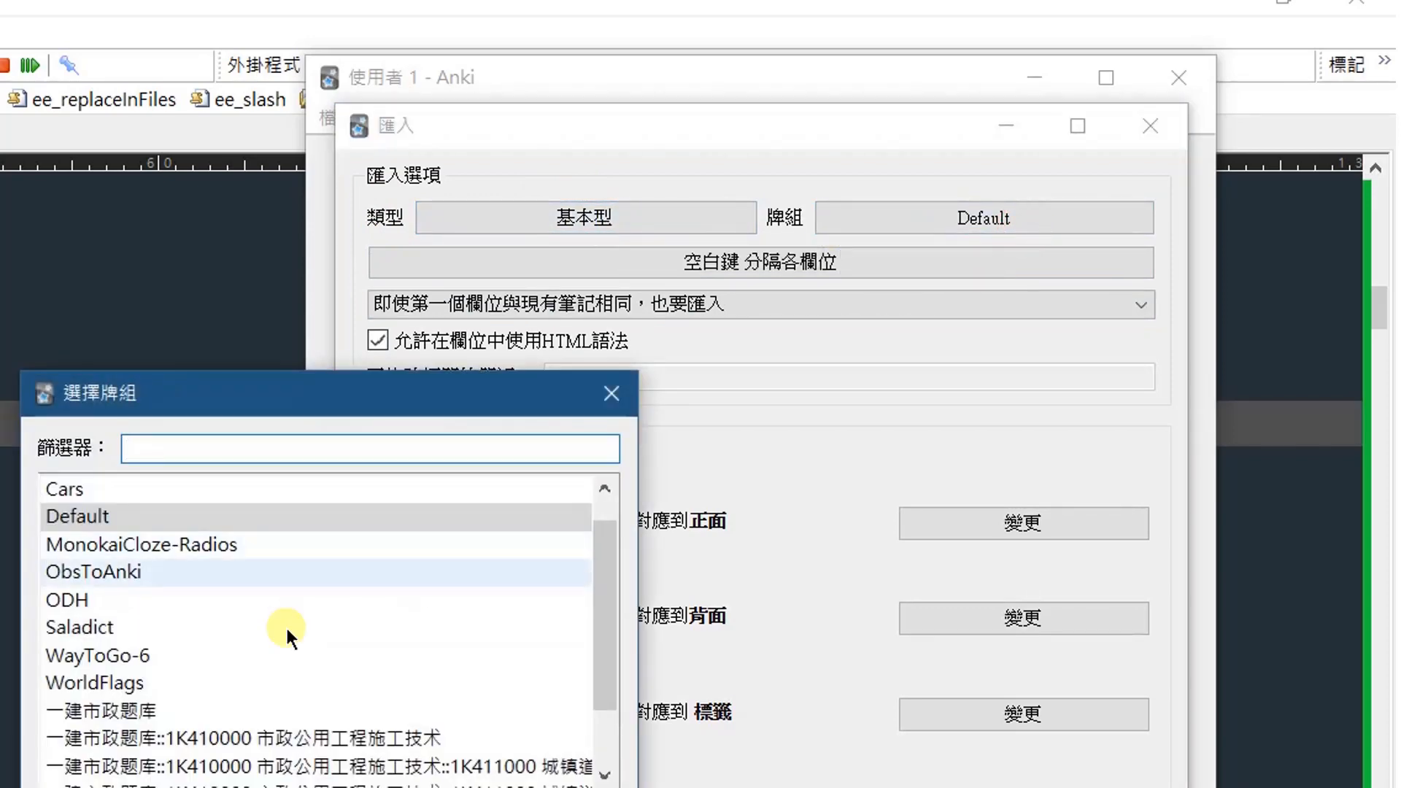
scroll(274, 584, "up", 1)
left_click(112, 545)
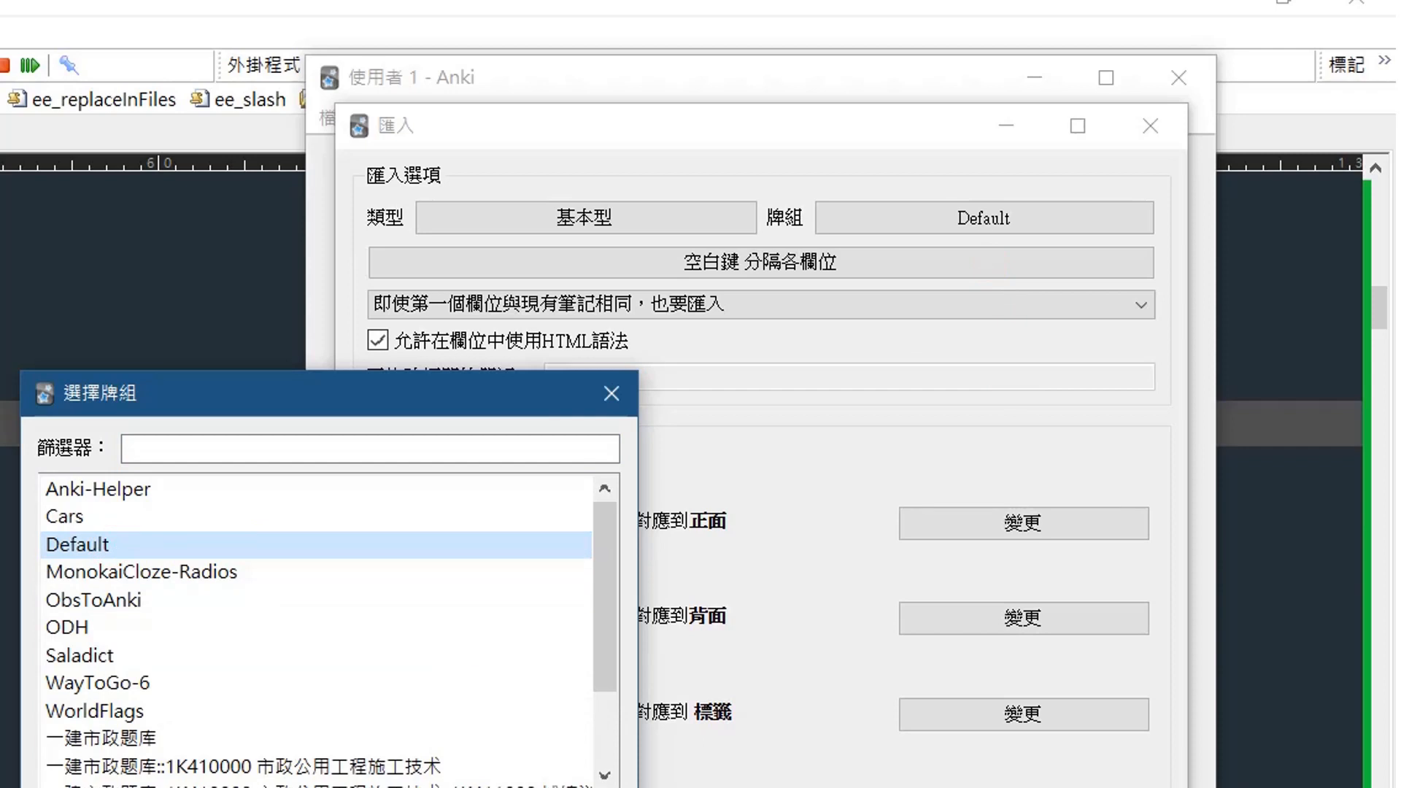
key("Return")
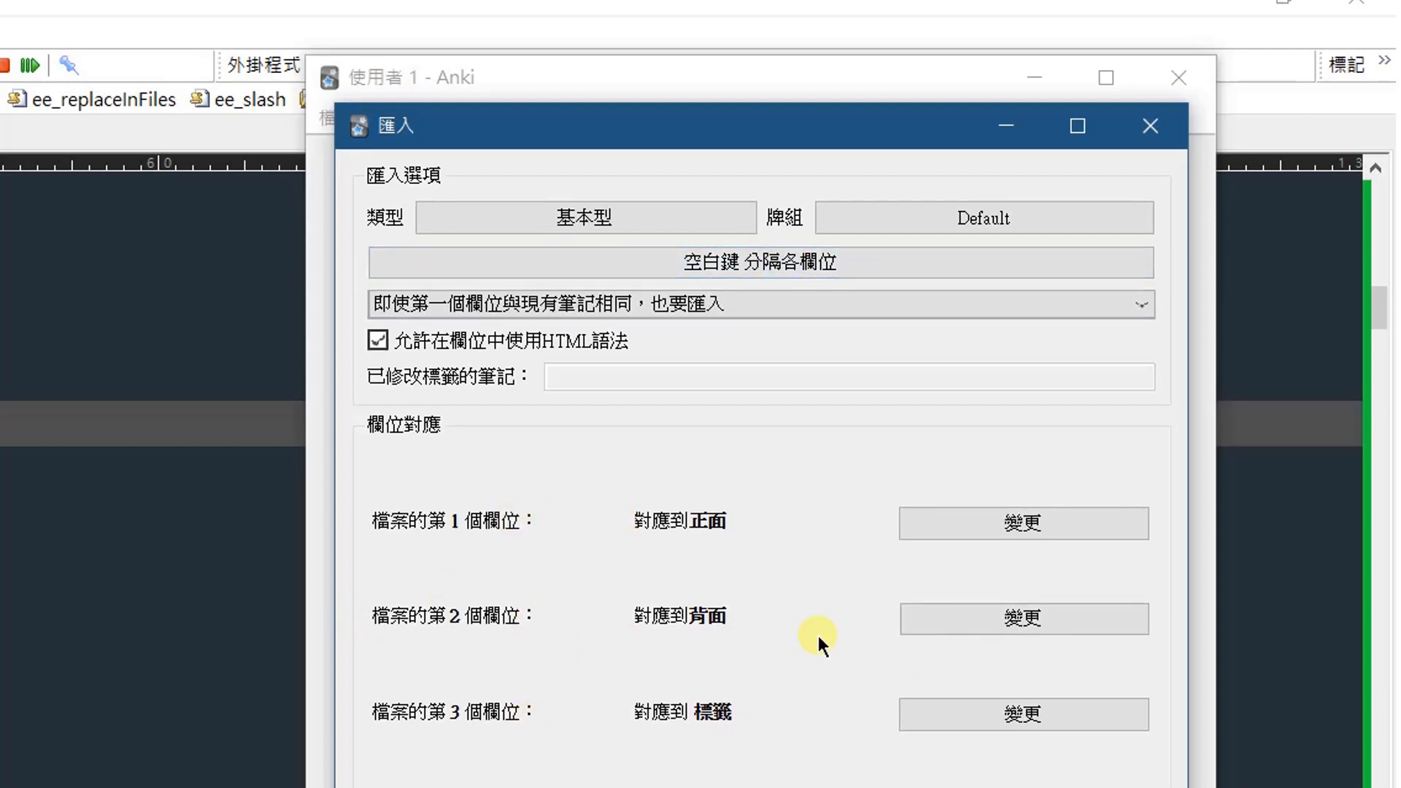
Step: Set the file's second and third fields to be ignored (忽略欄位) in the import mapping
left_click(1030, 617)
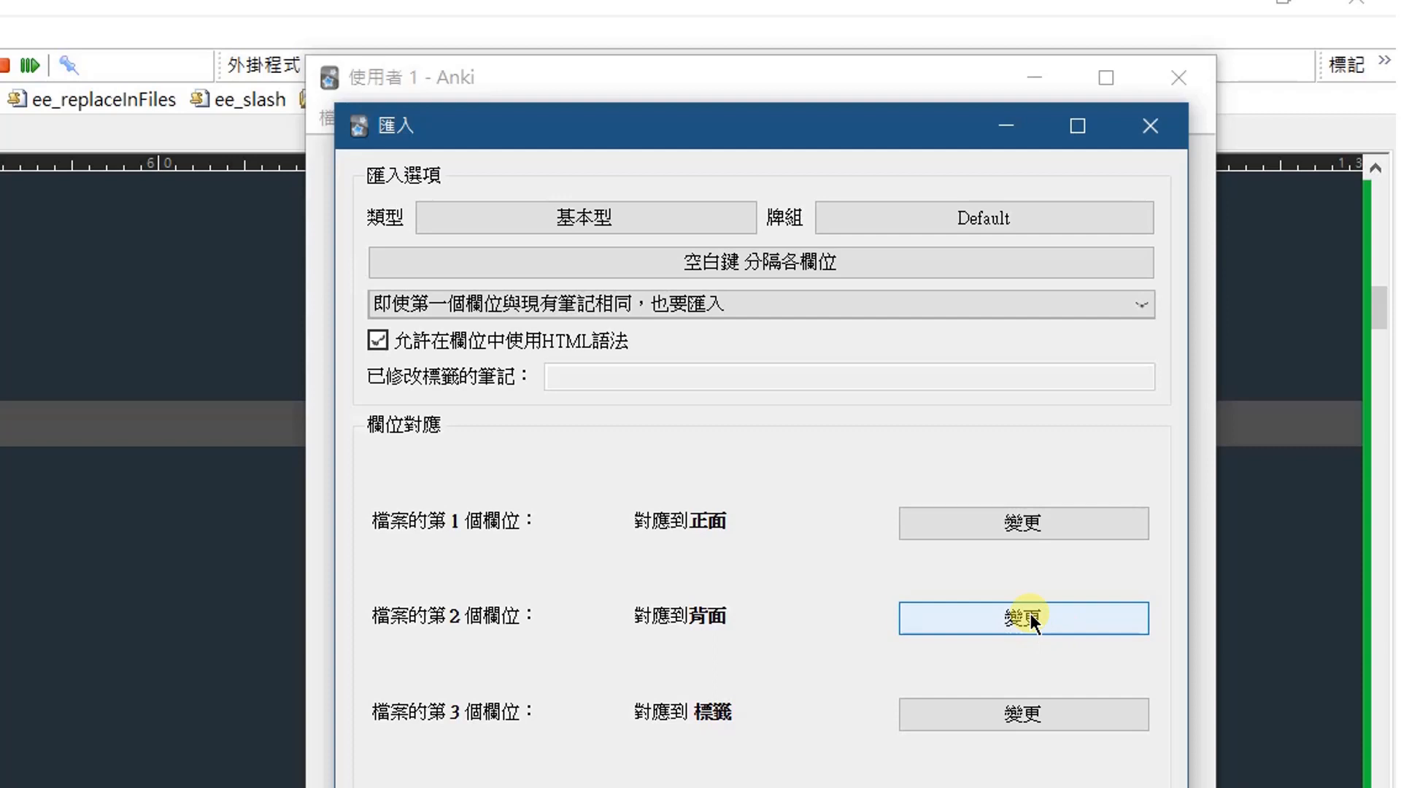
left_click(552, 378)
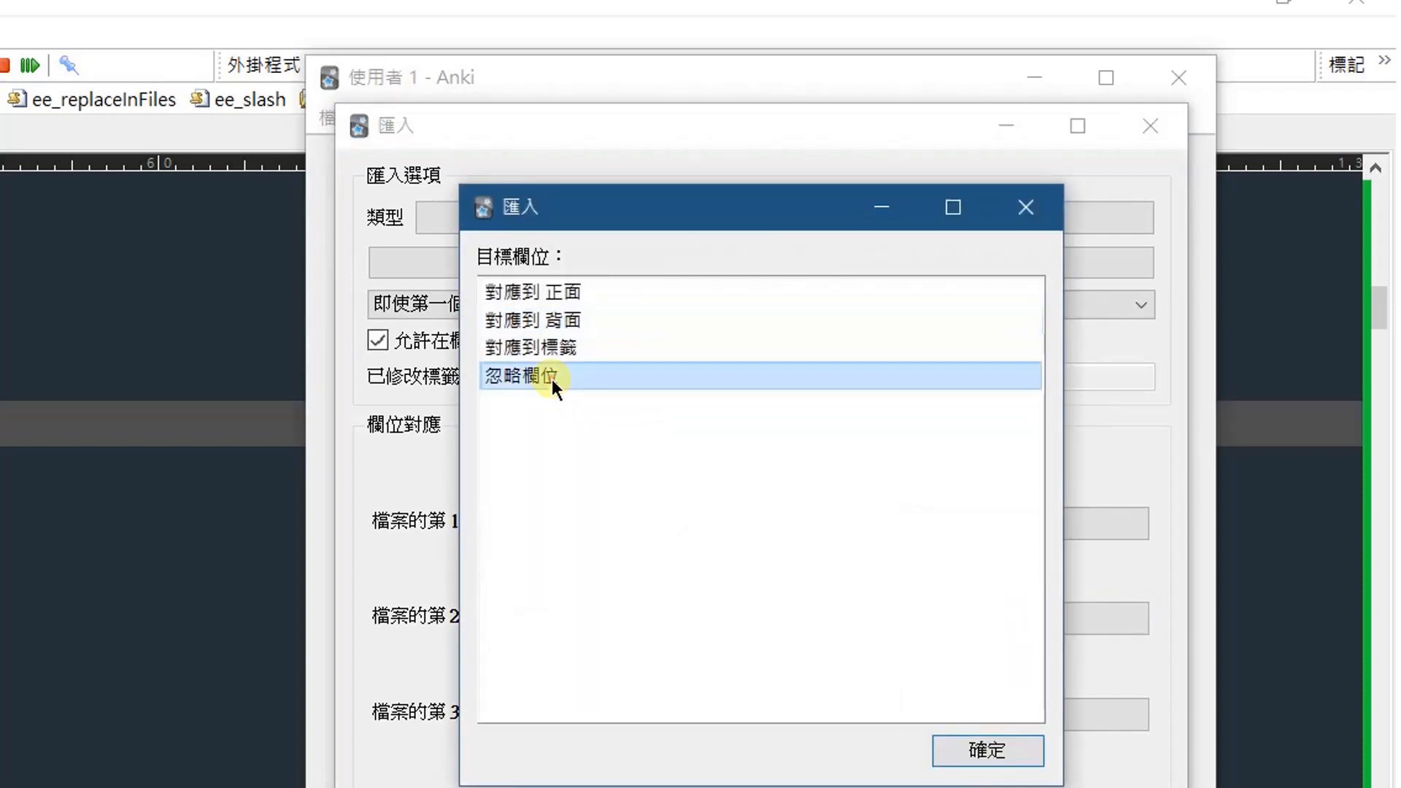
left_click(960, 749)
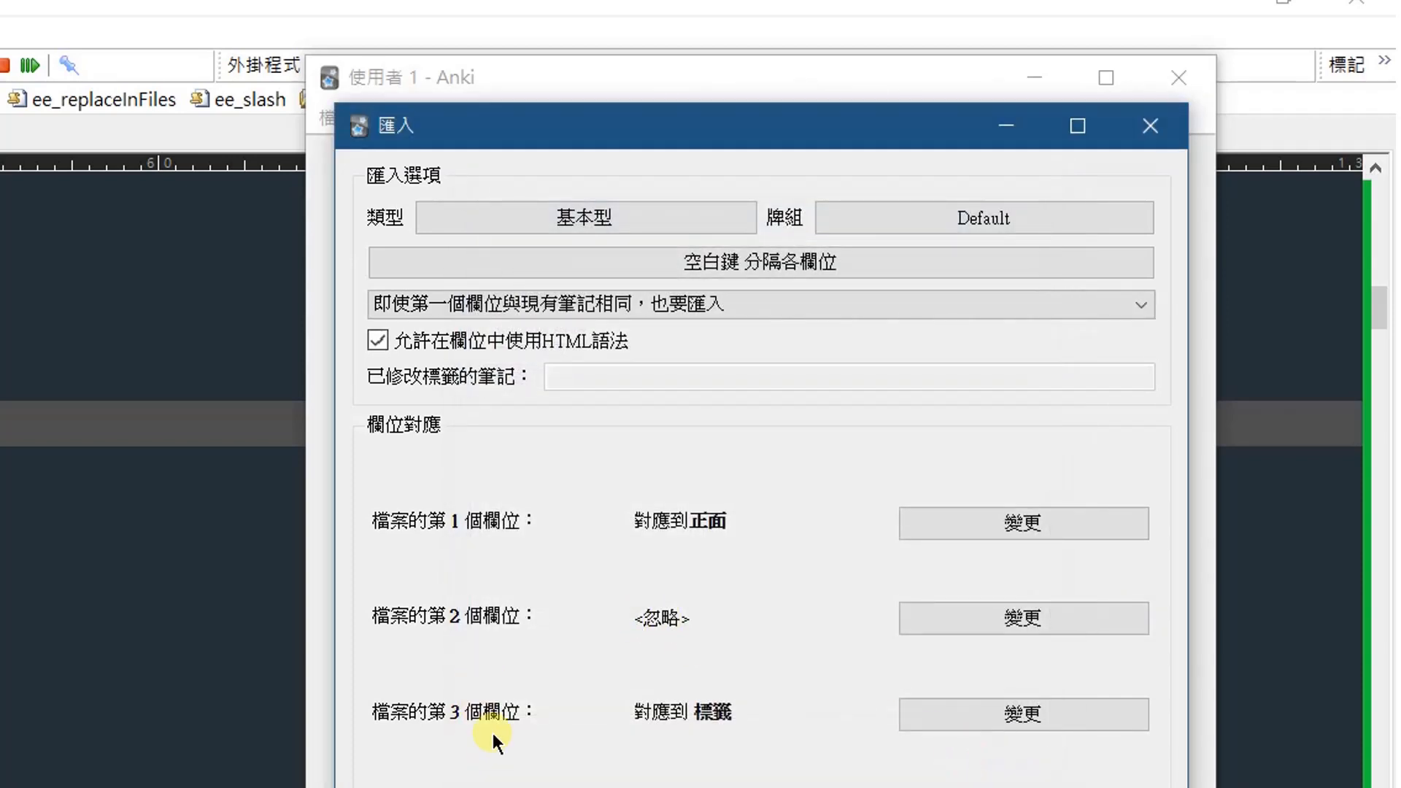
left_click(1009, 715)
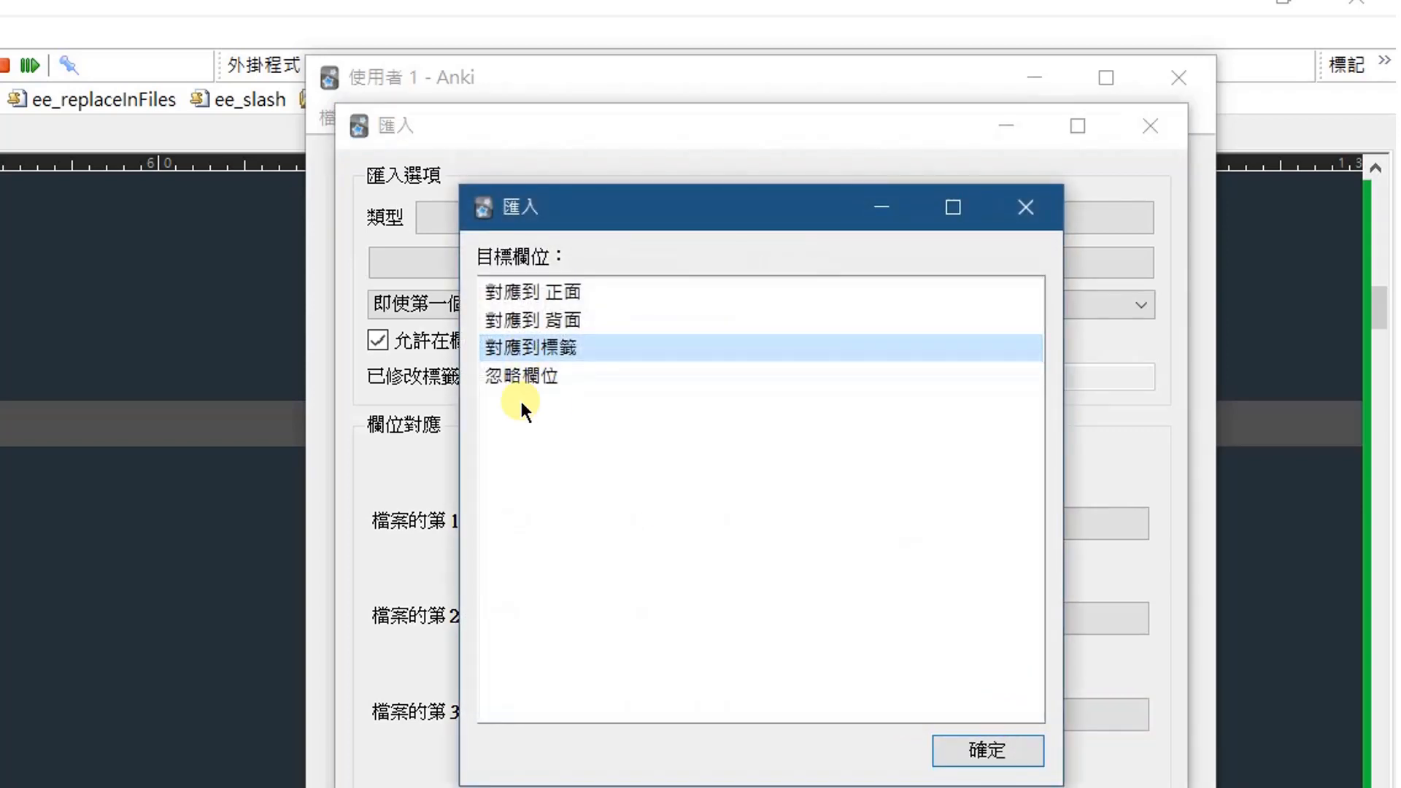
left_click(524, 378)
left_click(971, 749)
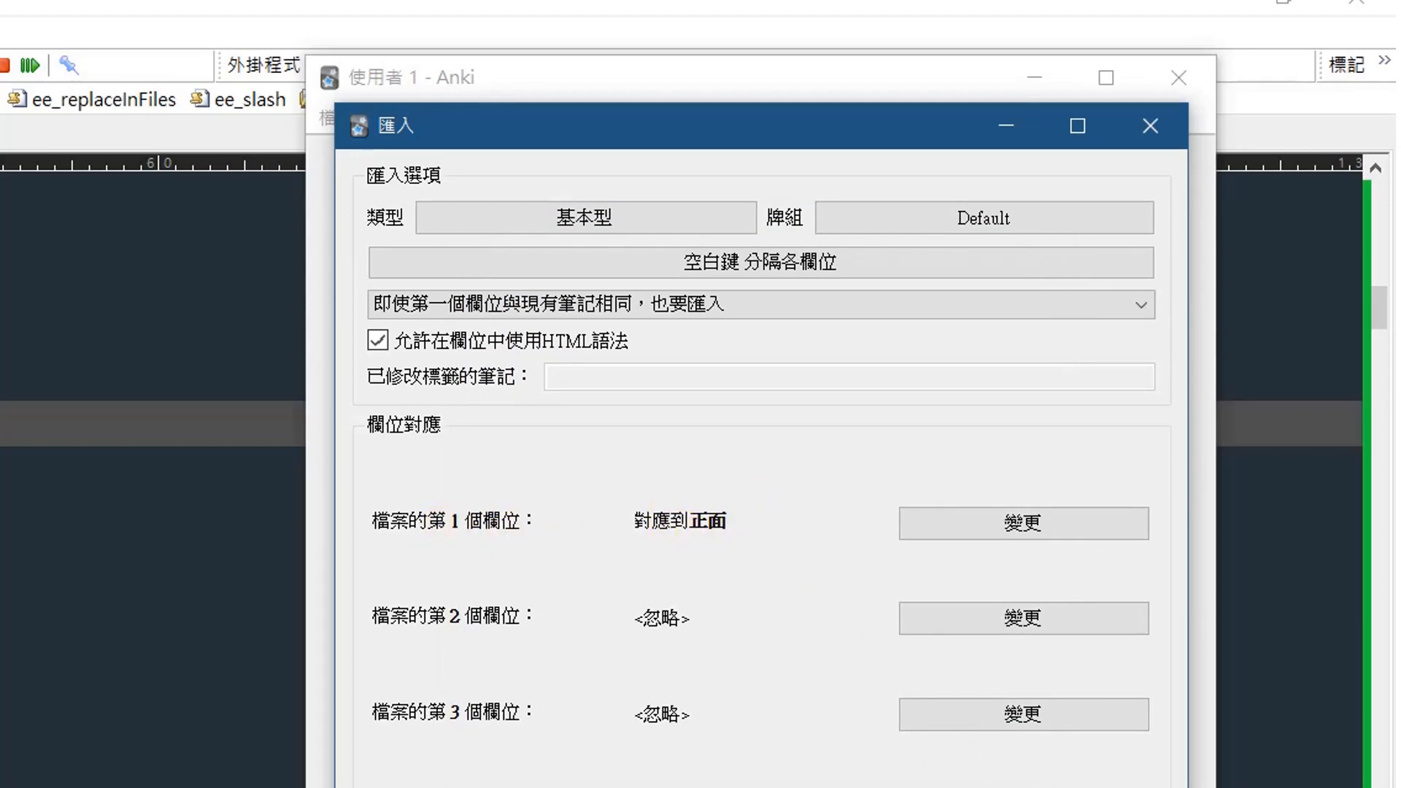
Step: Run the import of words9.txt into the Default deck and dismiss the import report
left_click(868, 787)
scroll(980, 510, "down", 15)
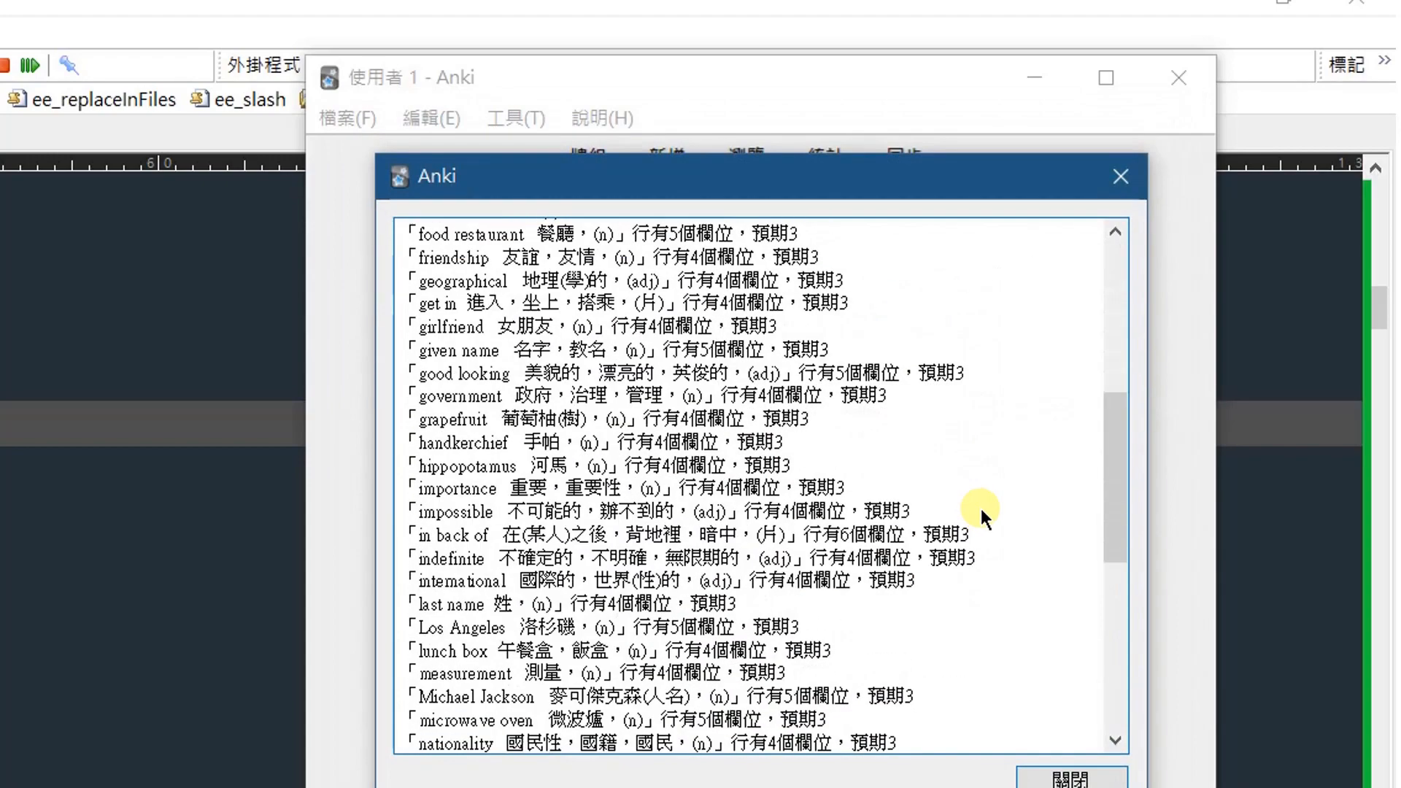
left_click(1091, 779)
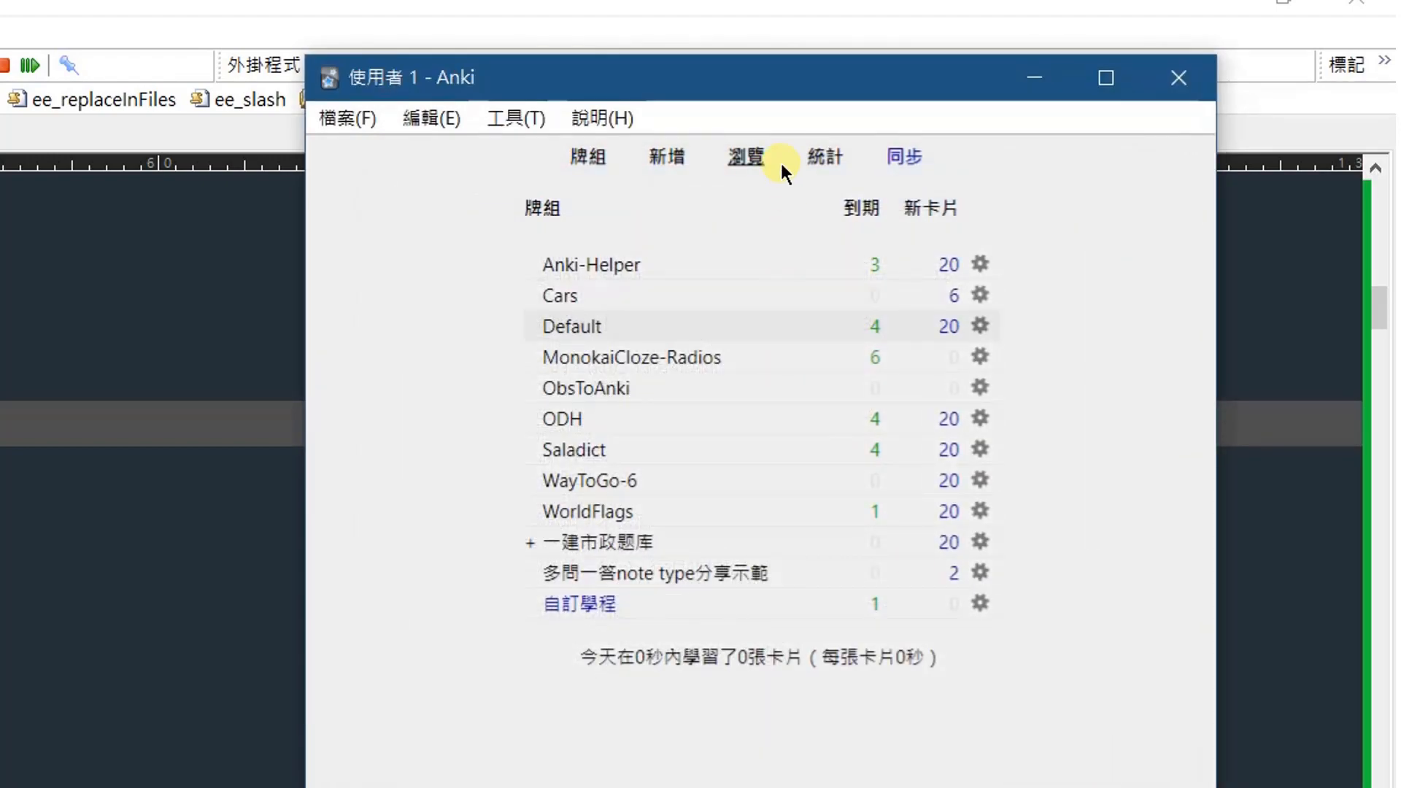
Step: Open the card browser and look through the imported words in the Default deck
left_click(743, 160)
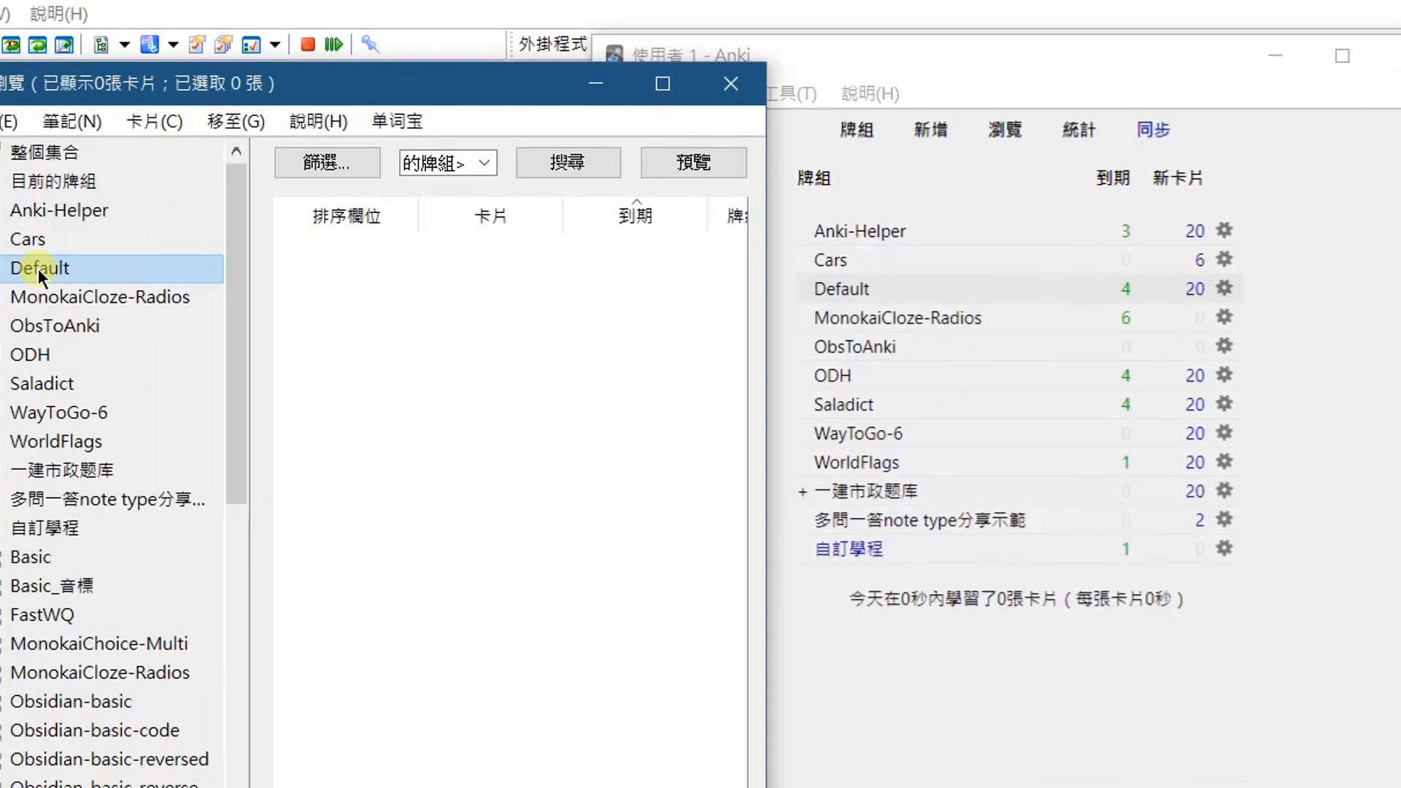
left_click(215, 253)
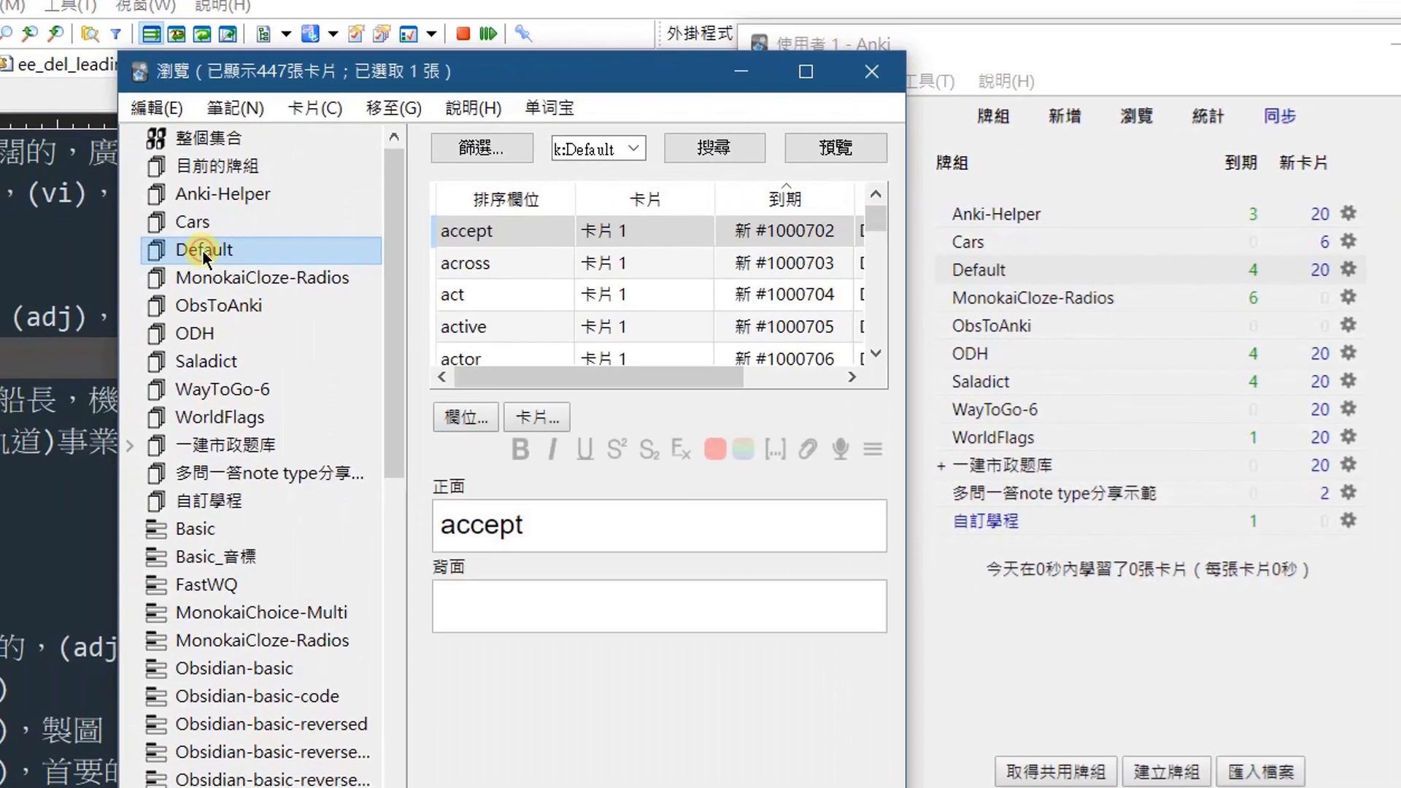
left_click_drag(908, 261, 991, 263)
scroll(726, 237, "down", 15)
left_click(581, 271)
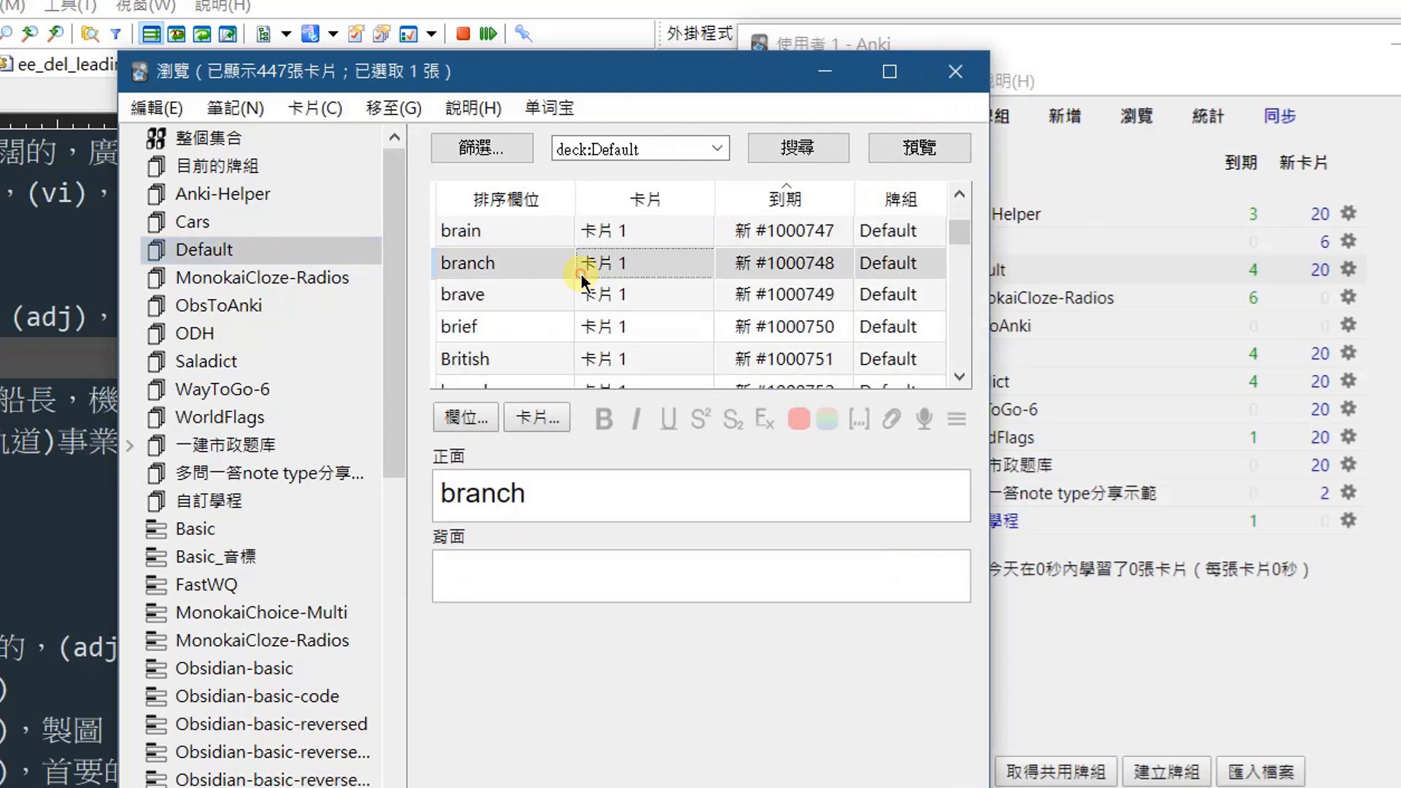
scroll(581, 274, "down", 20)
scroll(580, 273, "up", 20)
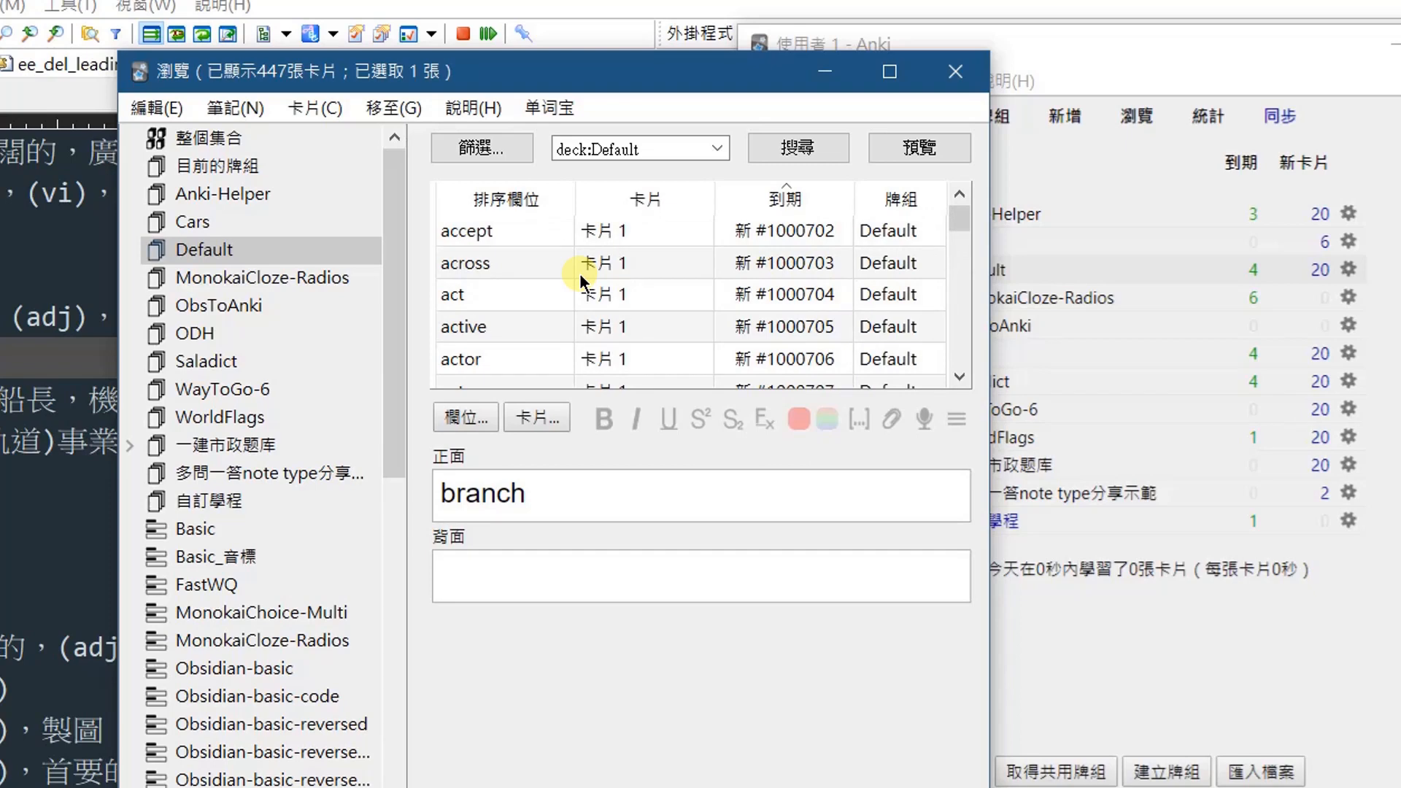
left_click(637, 230)
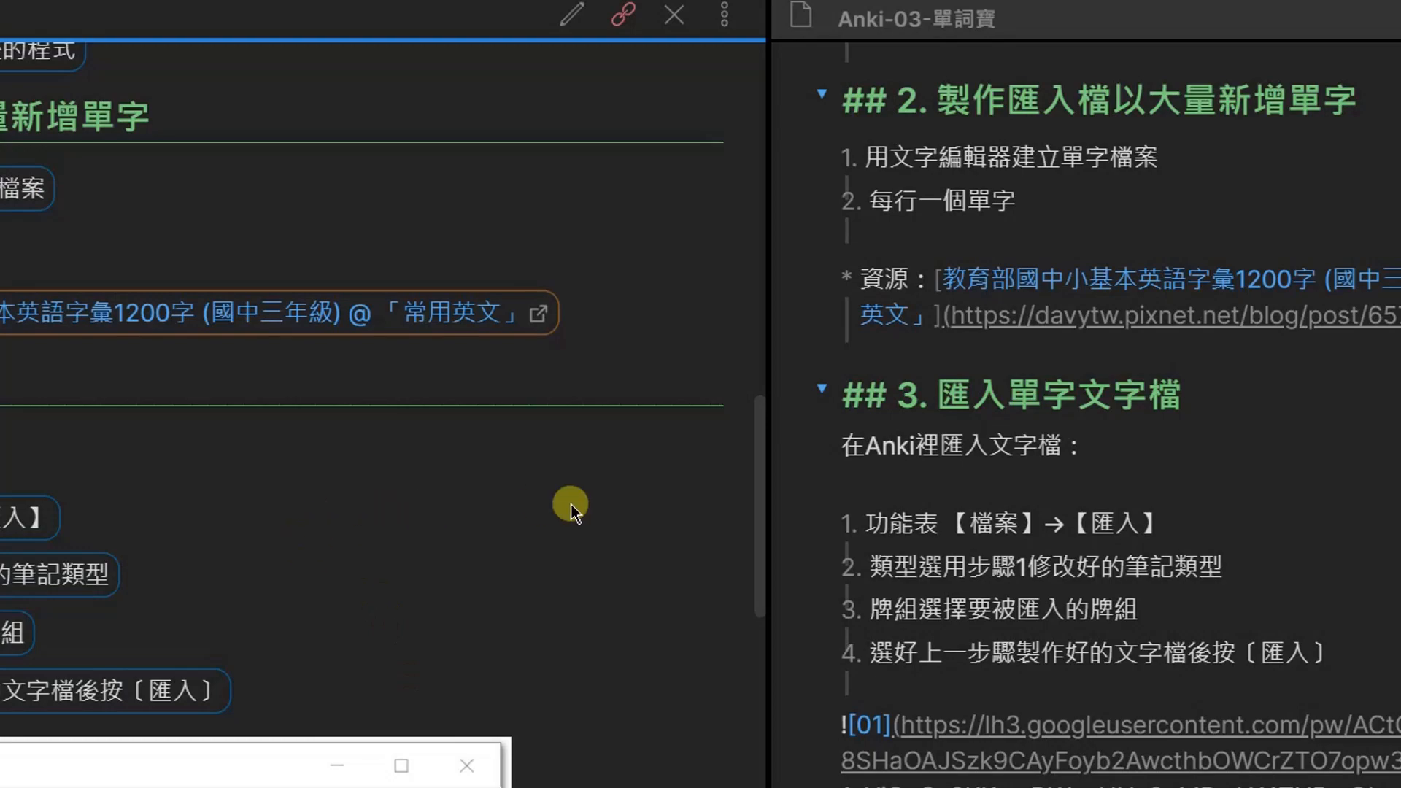
Step: Read section 4, 整批執行單詞寶, in the notes and return to the Default deck in Anki's card browser
scroll(571, 505, "down", 12)
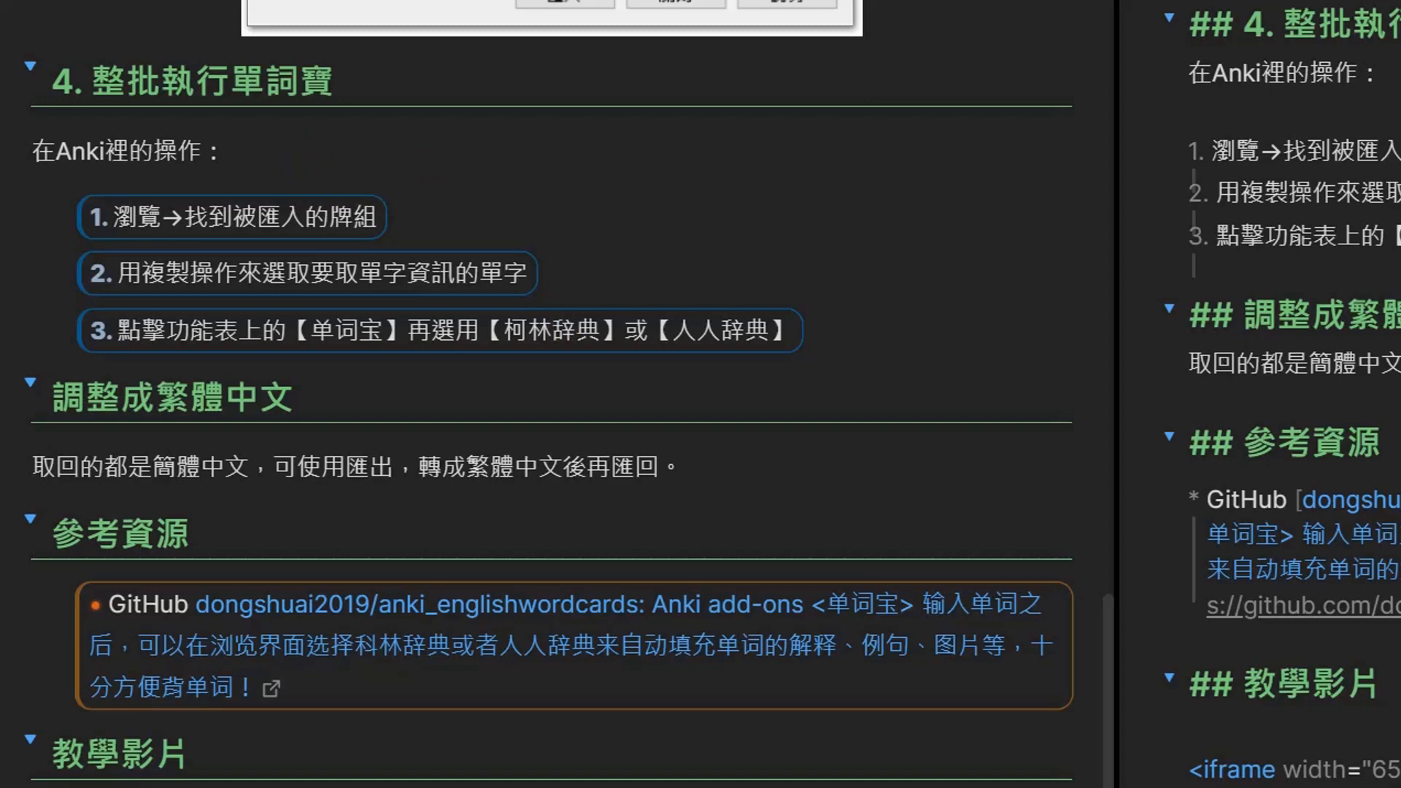
key("alt+Tab")
left_click(934, 179)
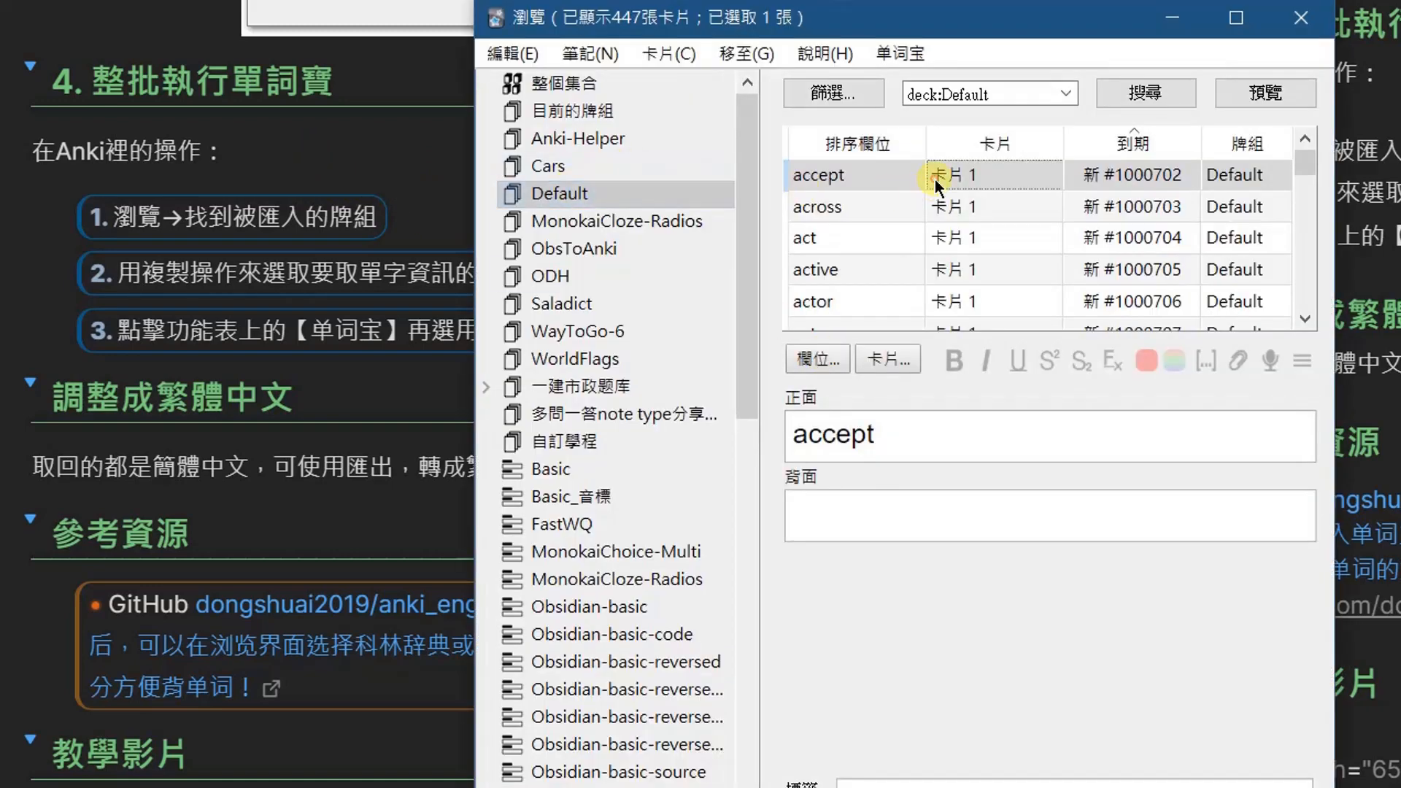
left_click(600, 192)
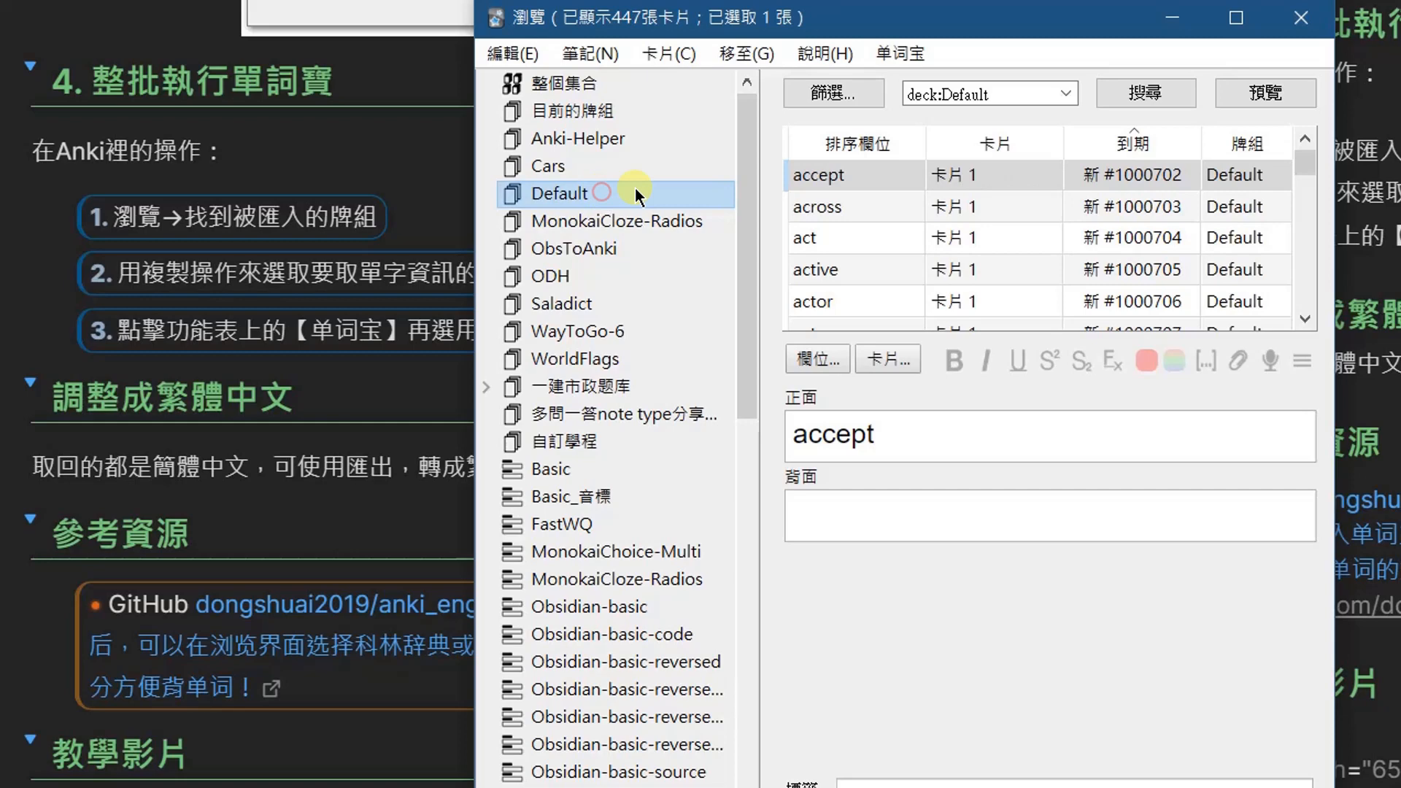
Step: Fill in the nine cards from accept to advice in the Default deck with 單詞寶's 柯林辞典
left_click(902, 178)
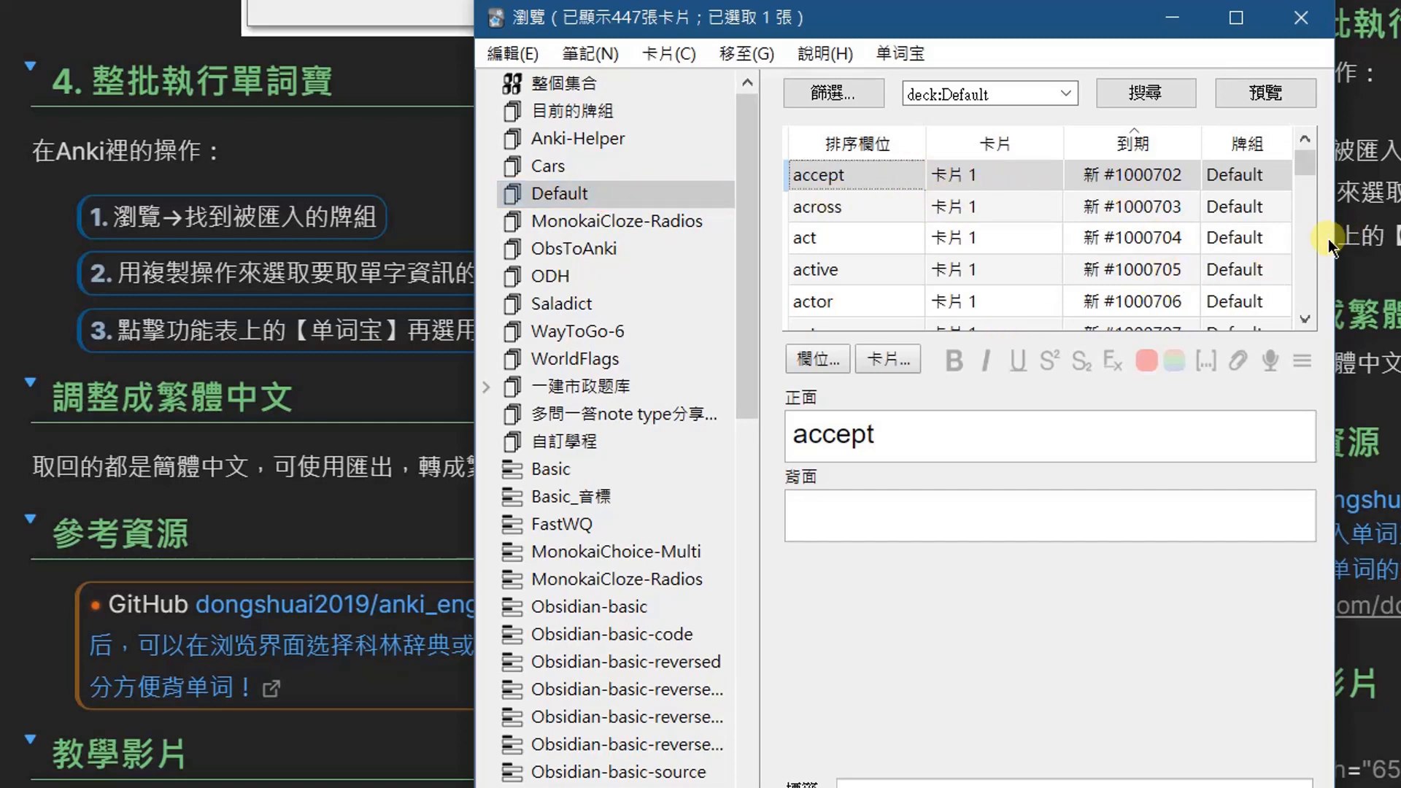
left_click_drag(1333, 242, 1390, 241)
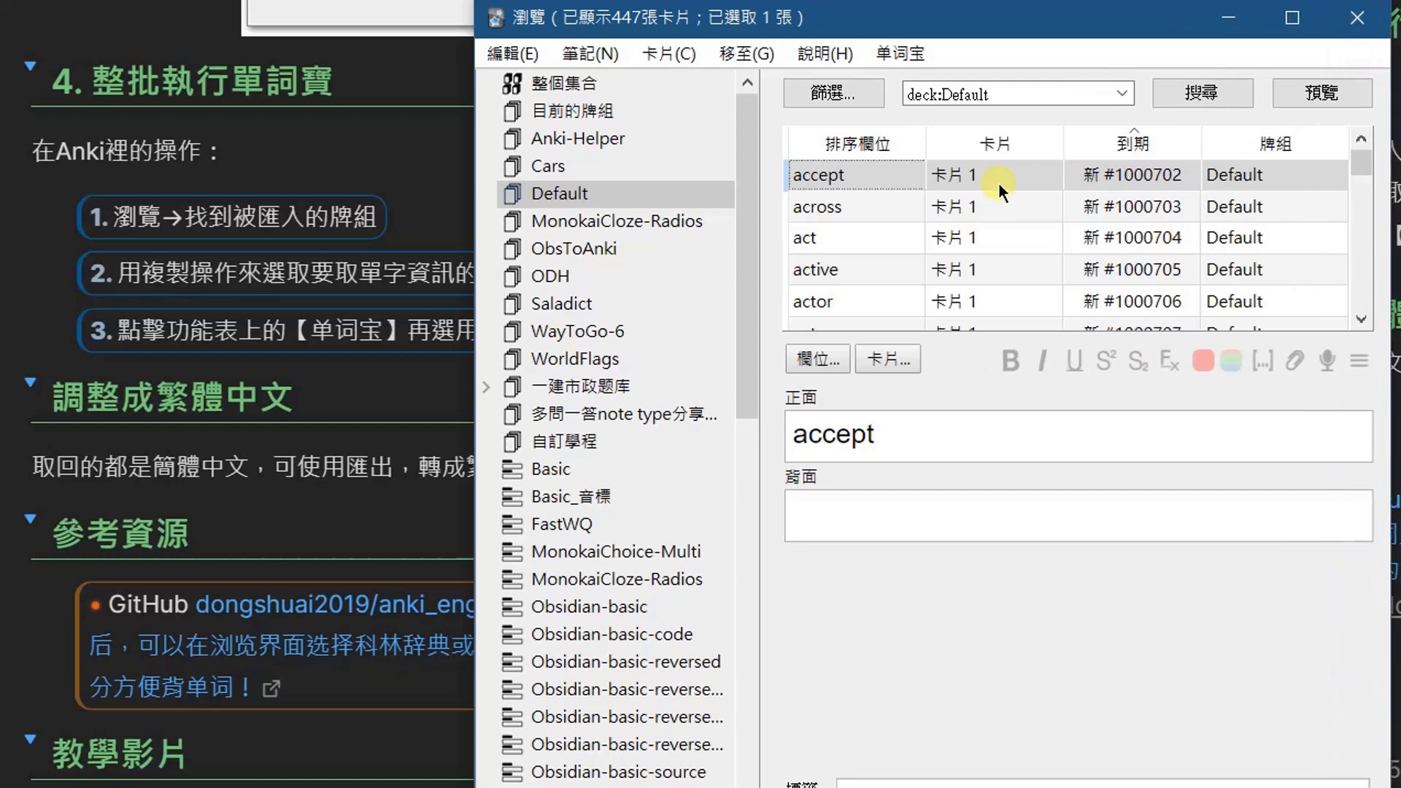
scroll(968, 189, "down", 3)
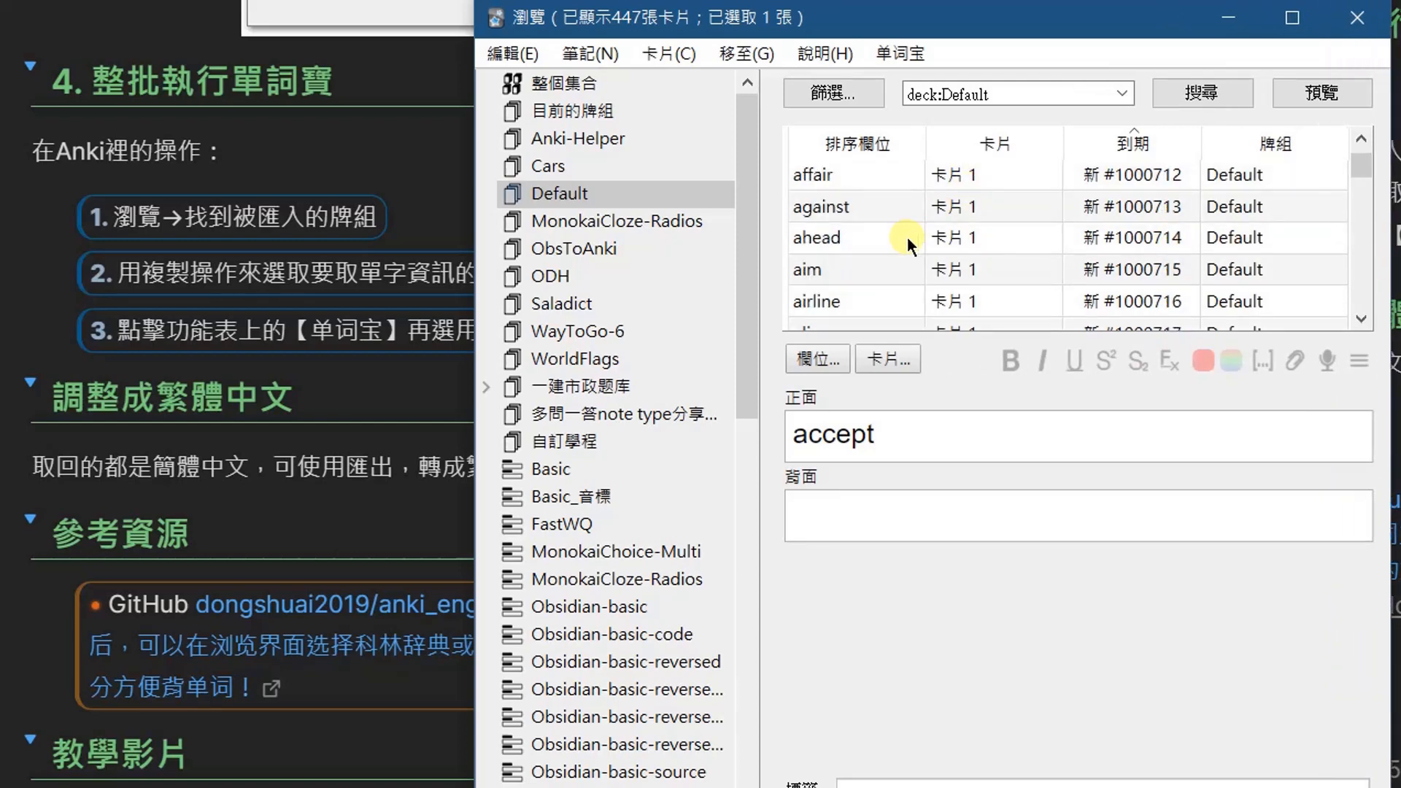
scroll(934, 237, "up", 3)
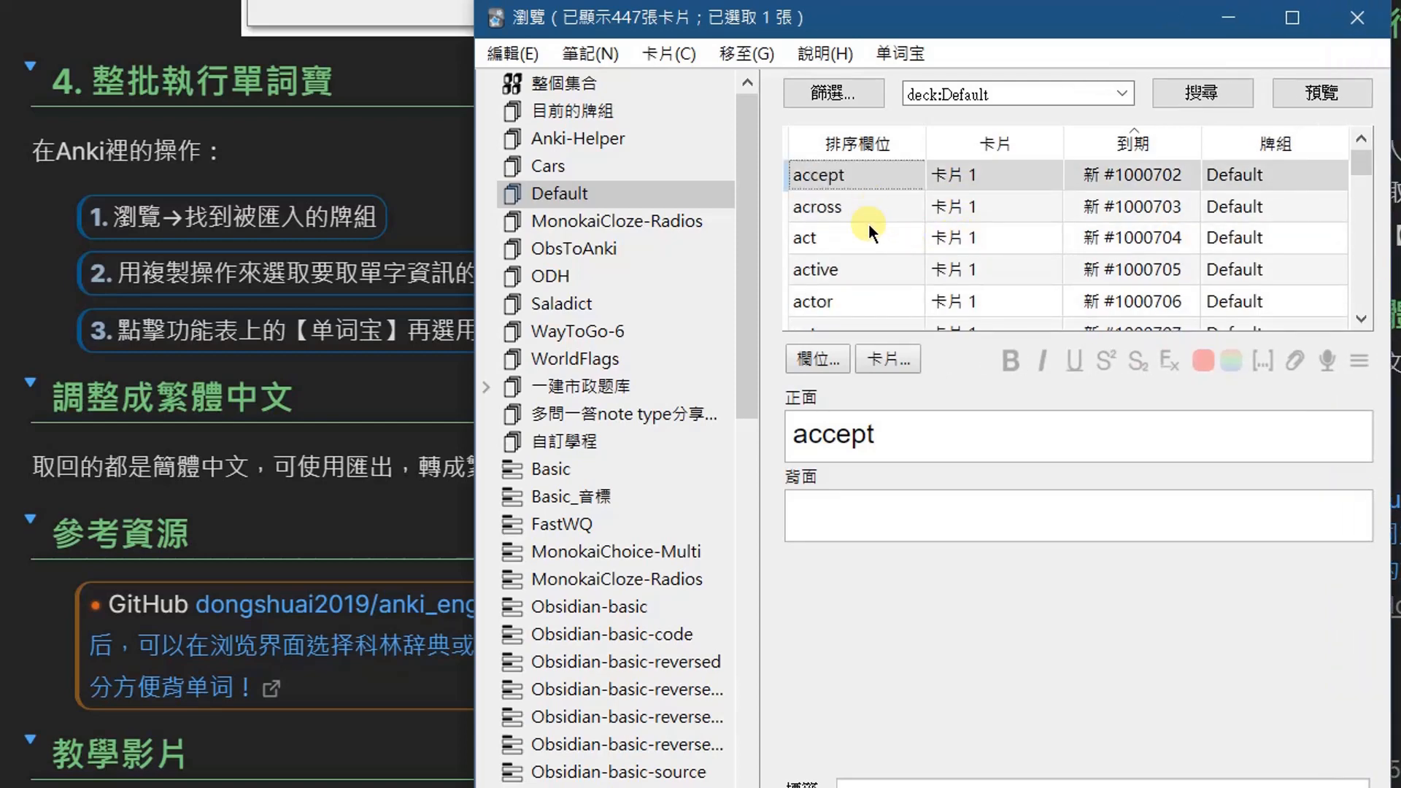
left_click(853, 204, "ctrl")
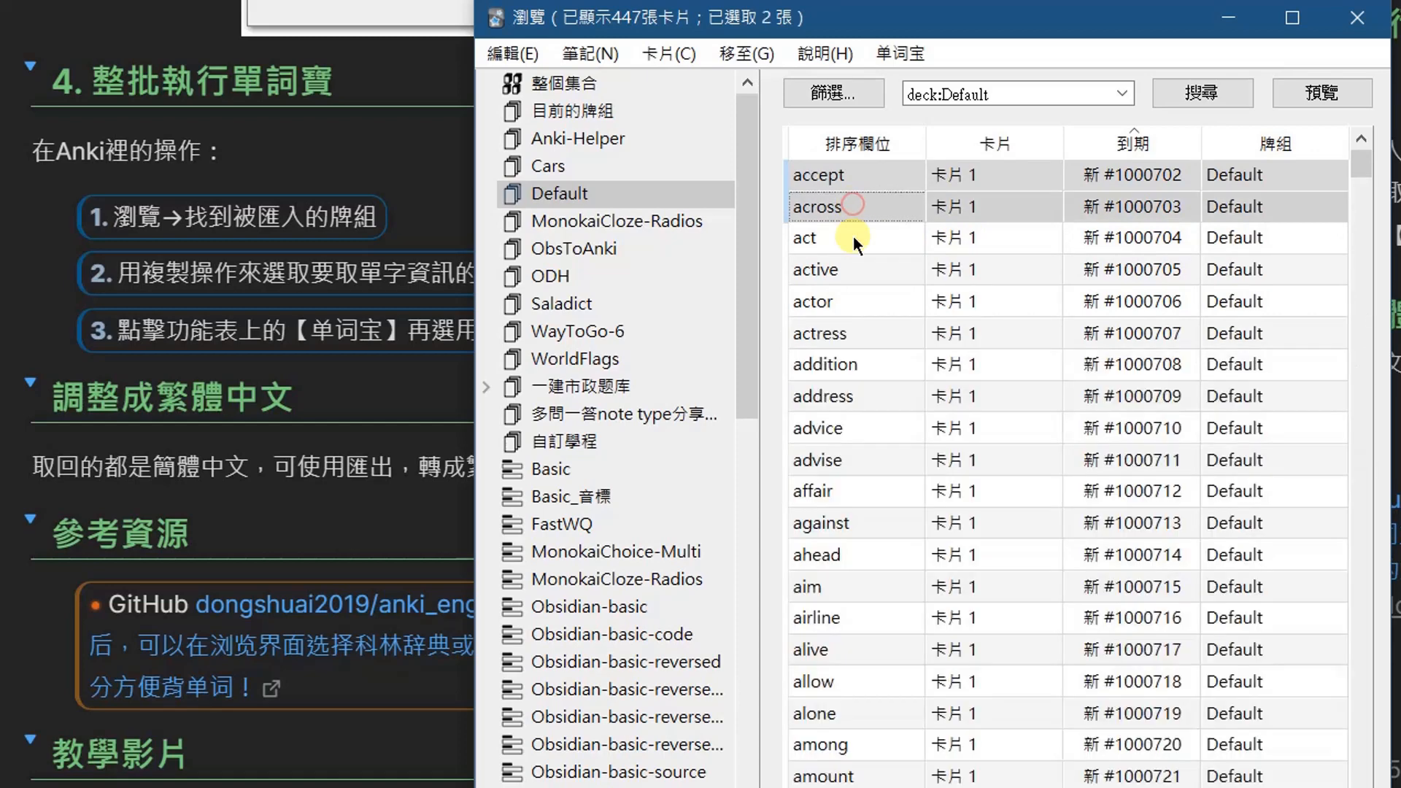
left_click(852, 235, "ctrl")
left_click(848, 274, "ctrl")
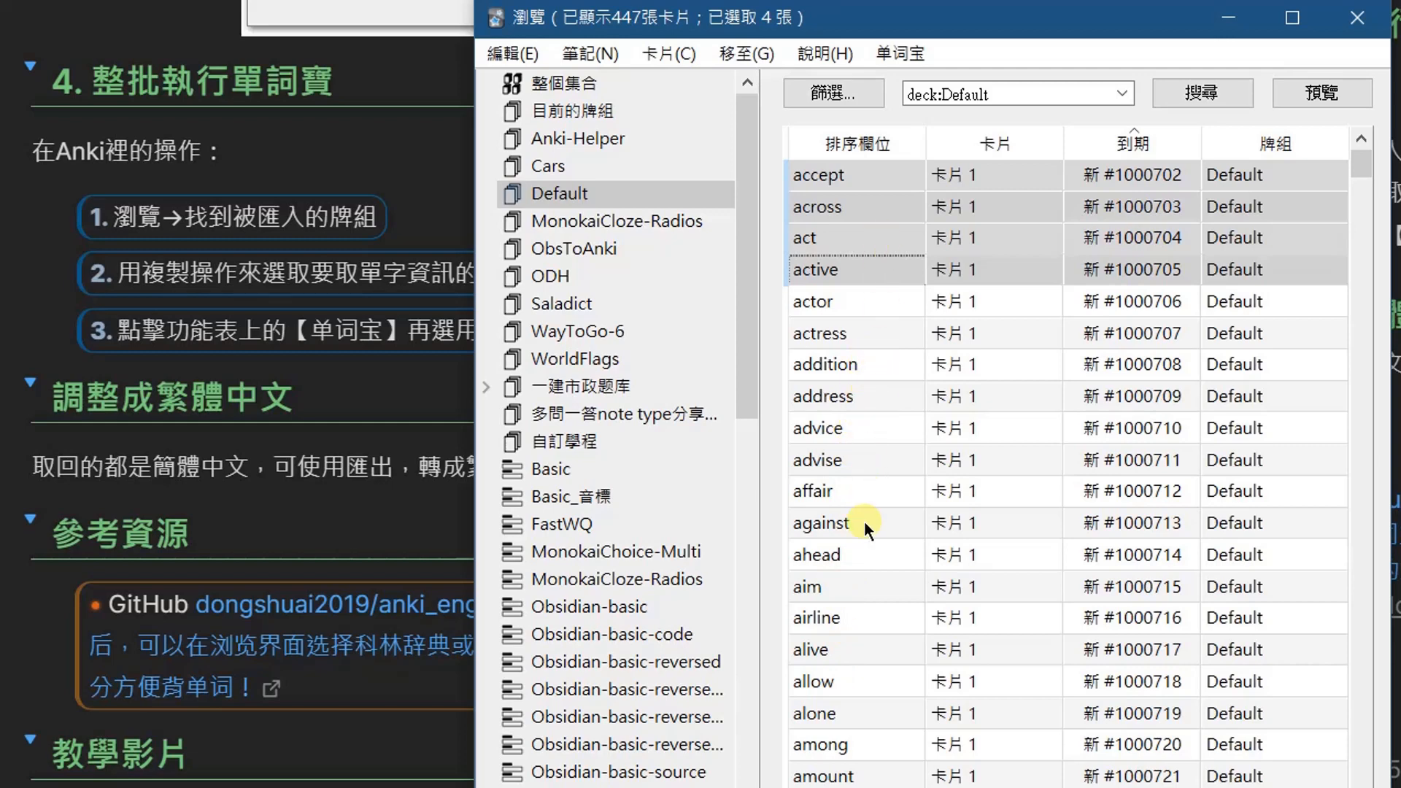
left_click(852, 426, "shift")
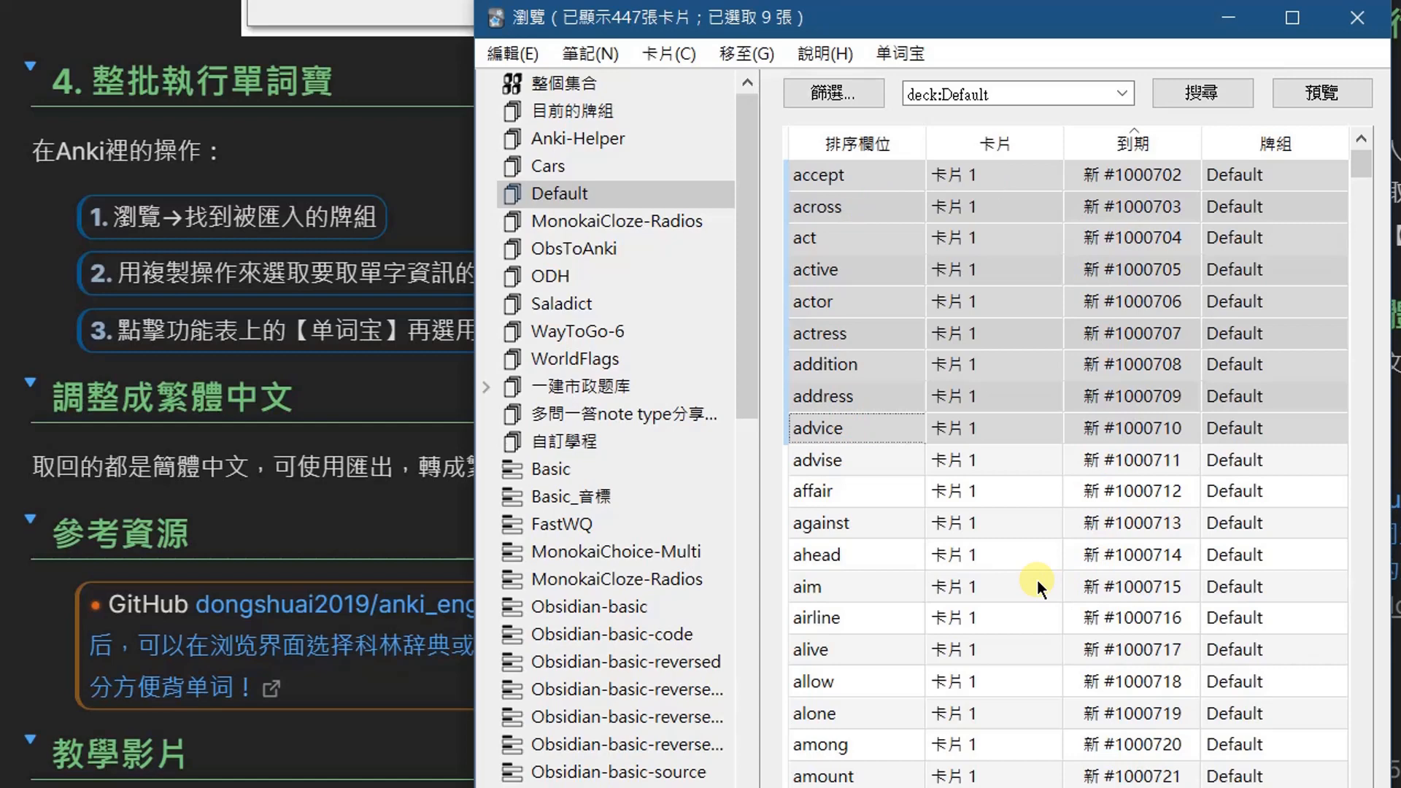
scroll(1179, 399, "down", 13)
scroll(1180, 403, "up", 14)
left_click(904, 55)
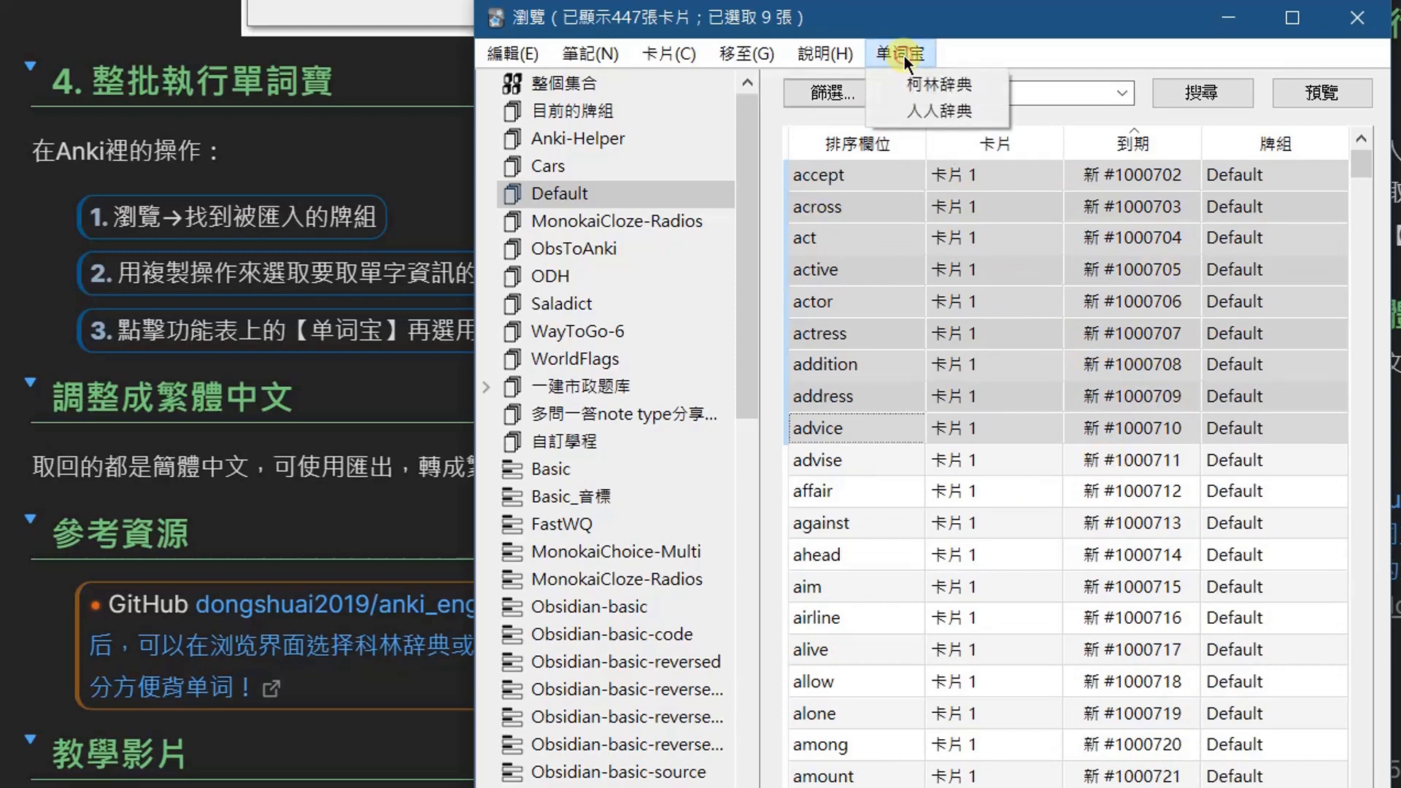
left_click(988, 86)
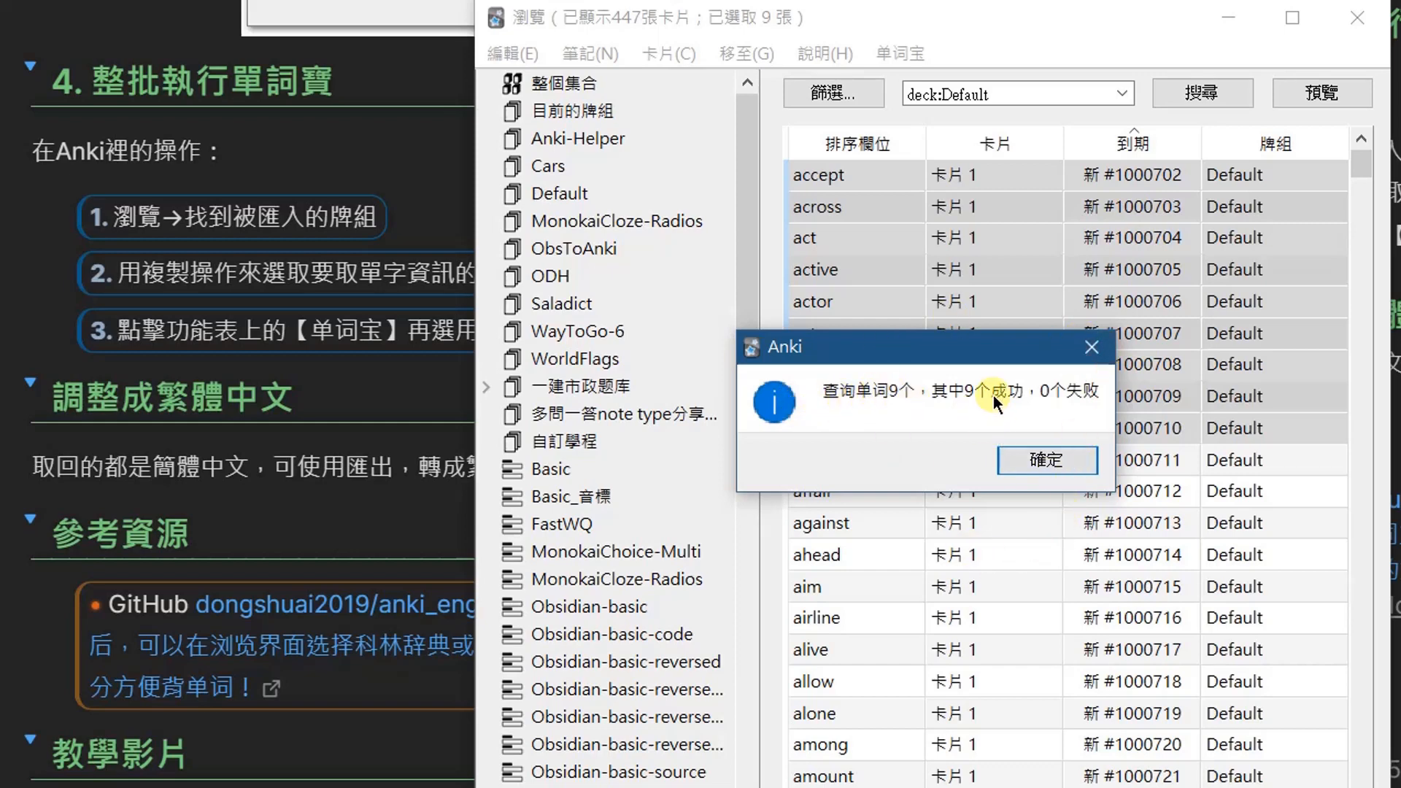
left_click(1045, 458)
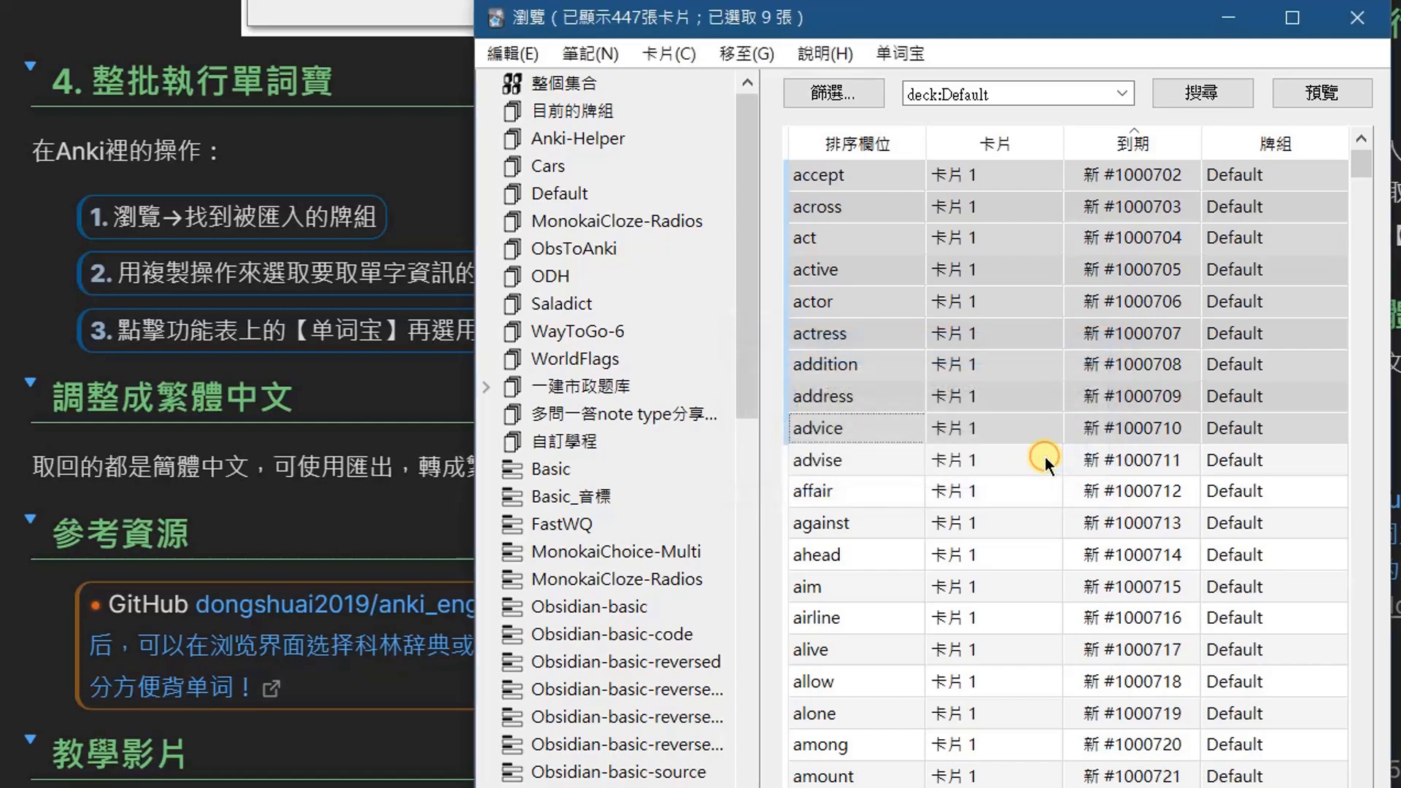
Step: Examine the dictionary content on the 背面 field of the accept, across and act cards
left_click(852, 179)
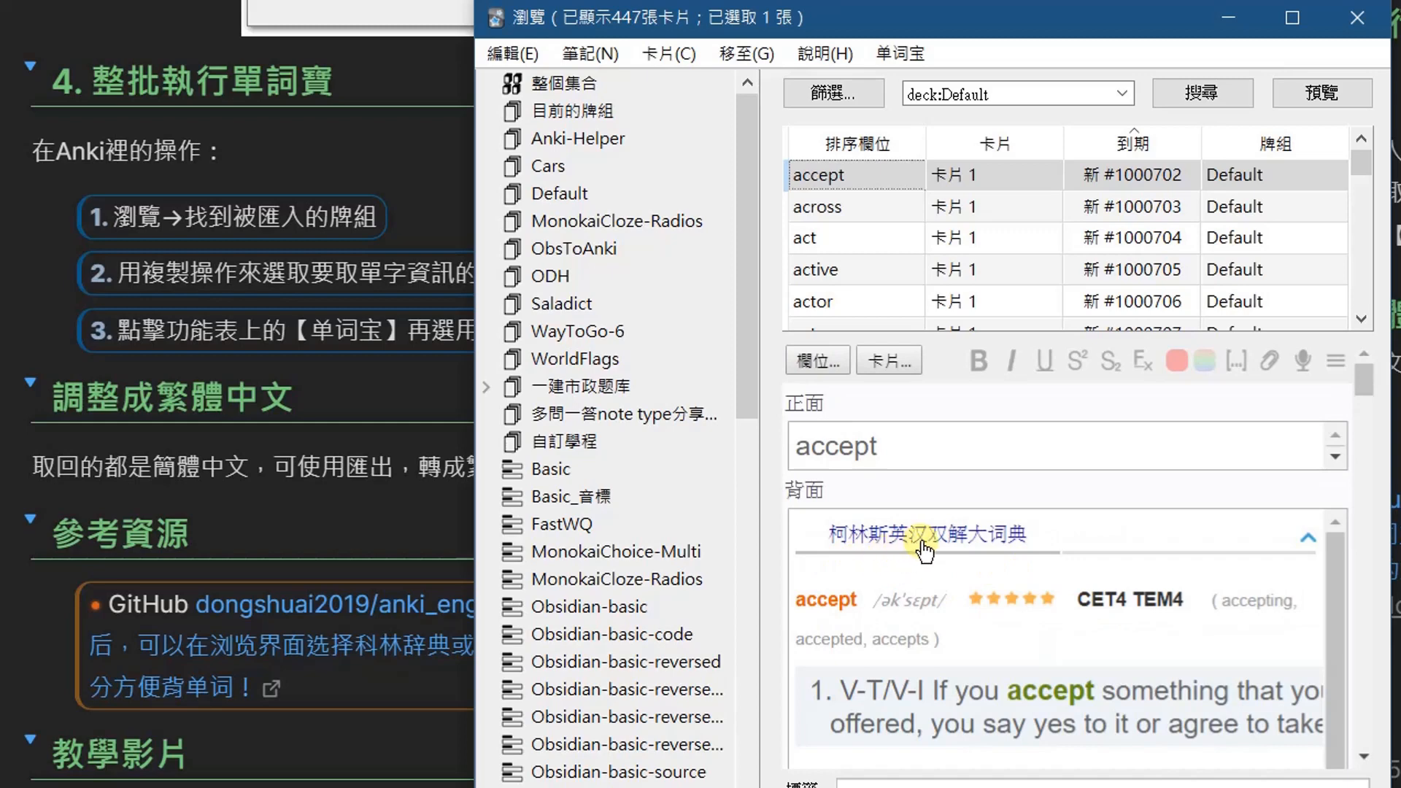
scroll(1251, 624, "down", 1)
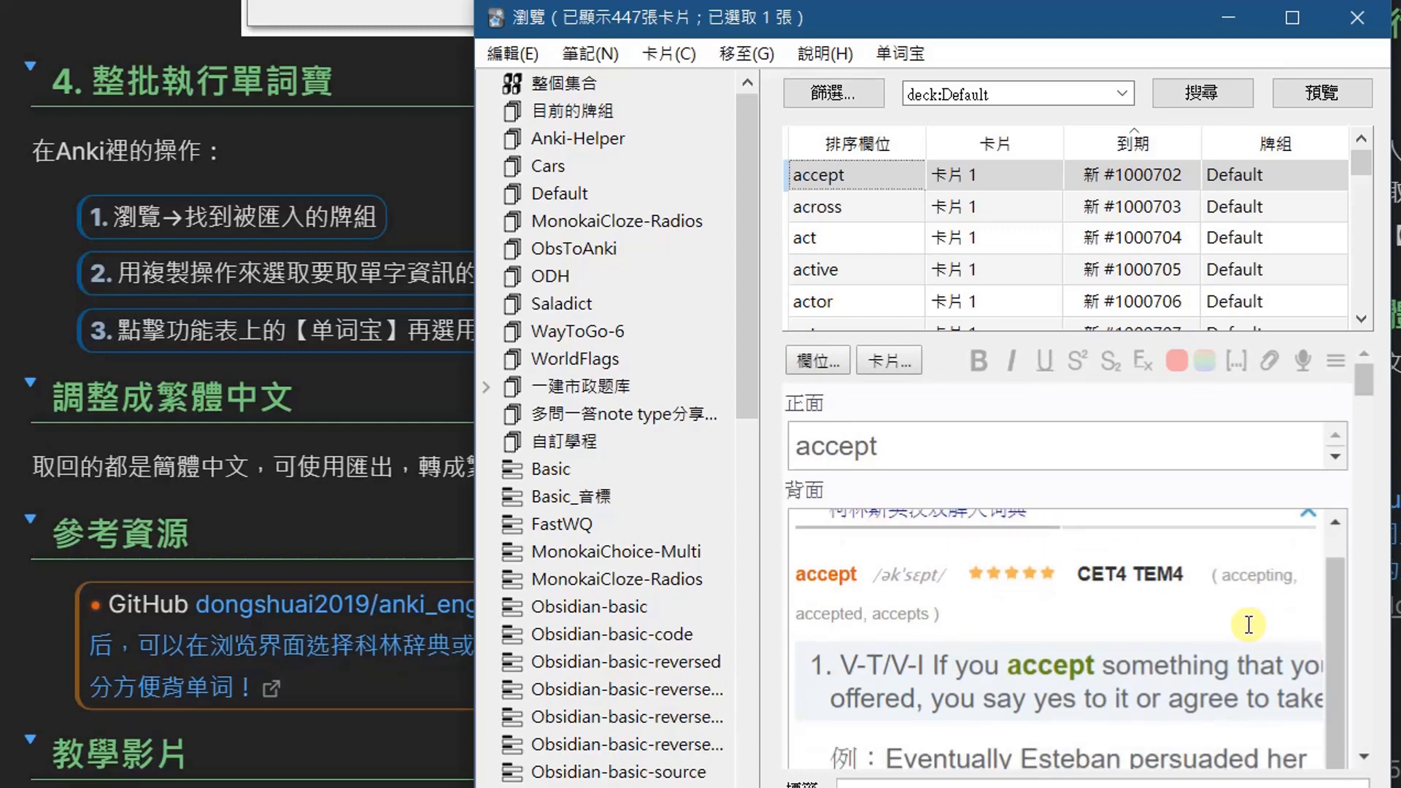
scroll(1251, 624, "up", 1)
left_click(997, 203)
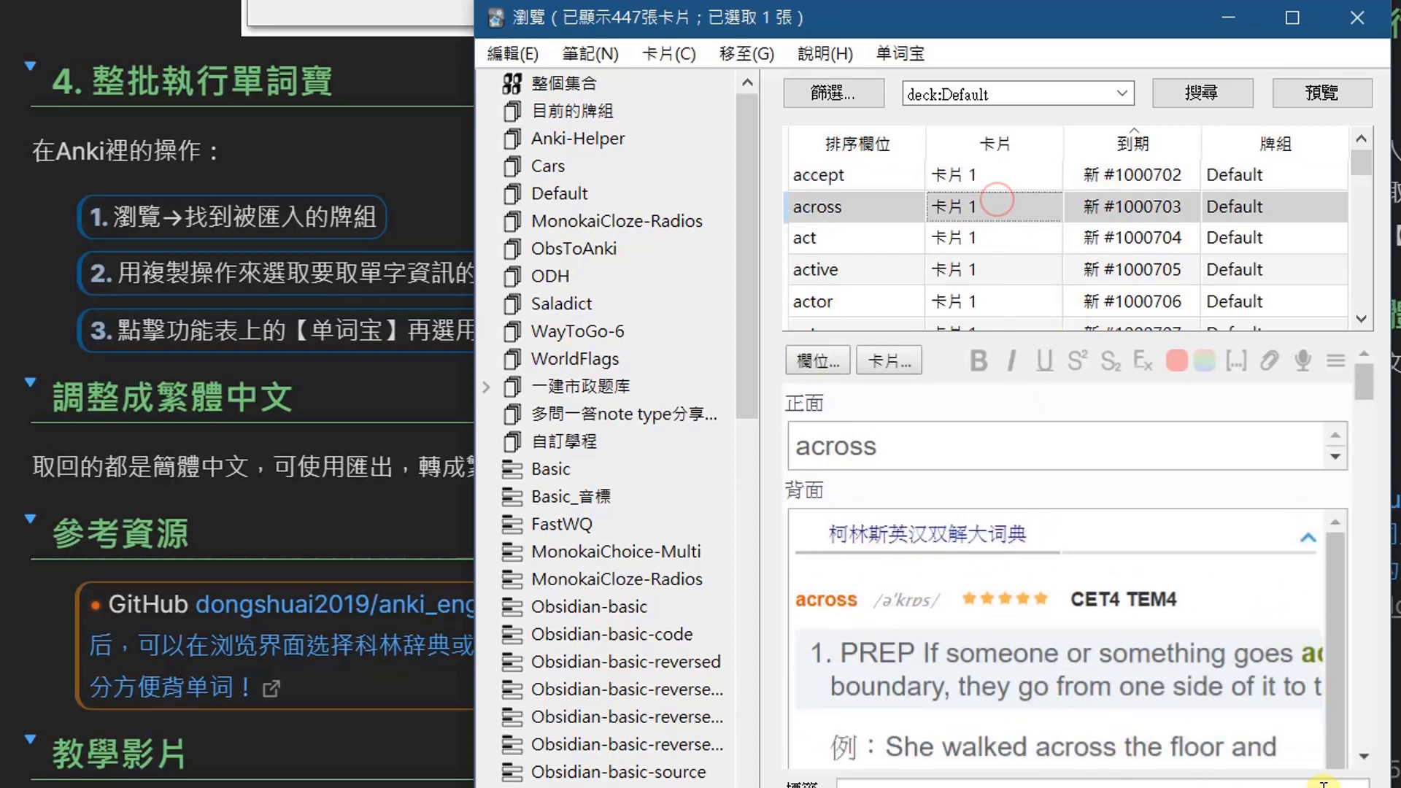
left_click_drag(1394, 697, 1400, 697)
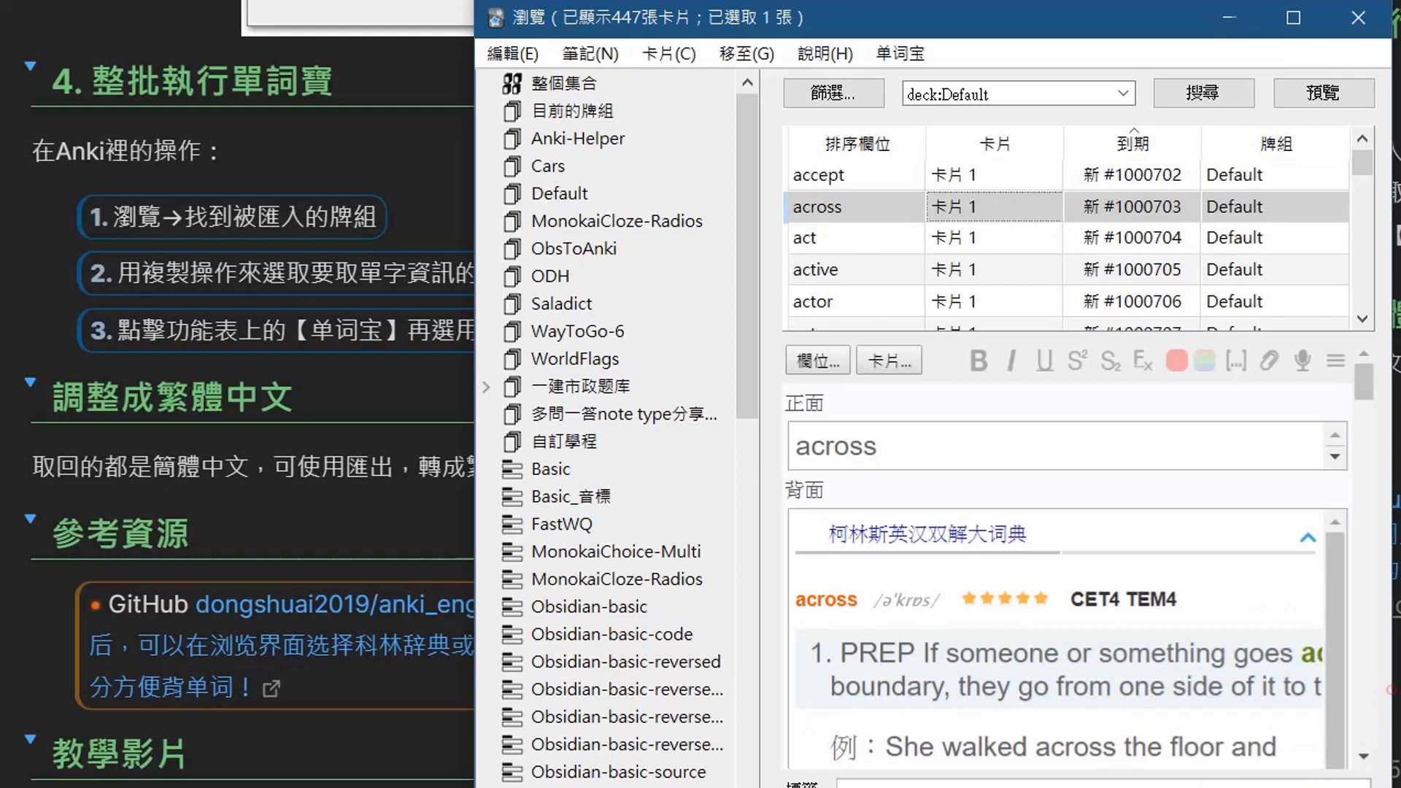
scroll(1081, 640, "down", 1)
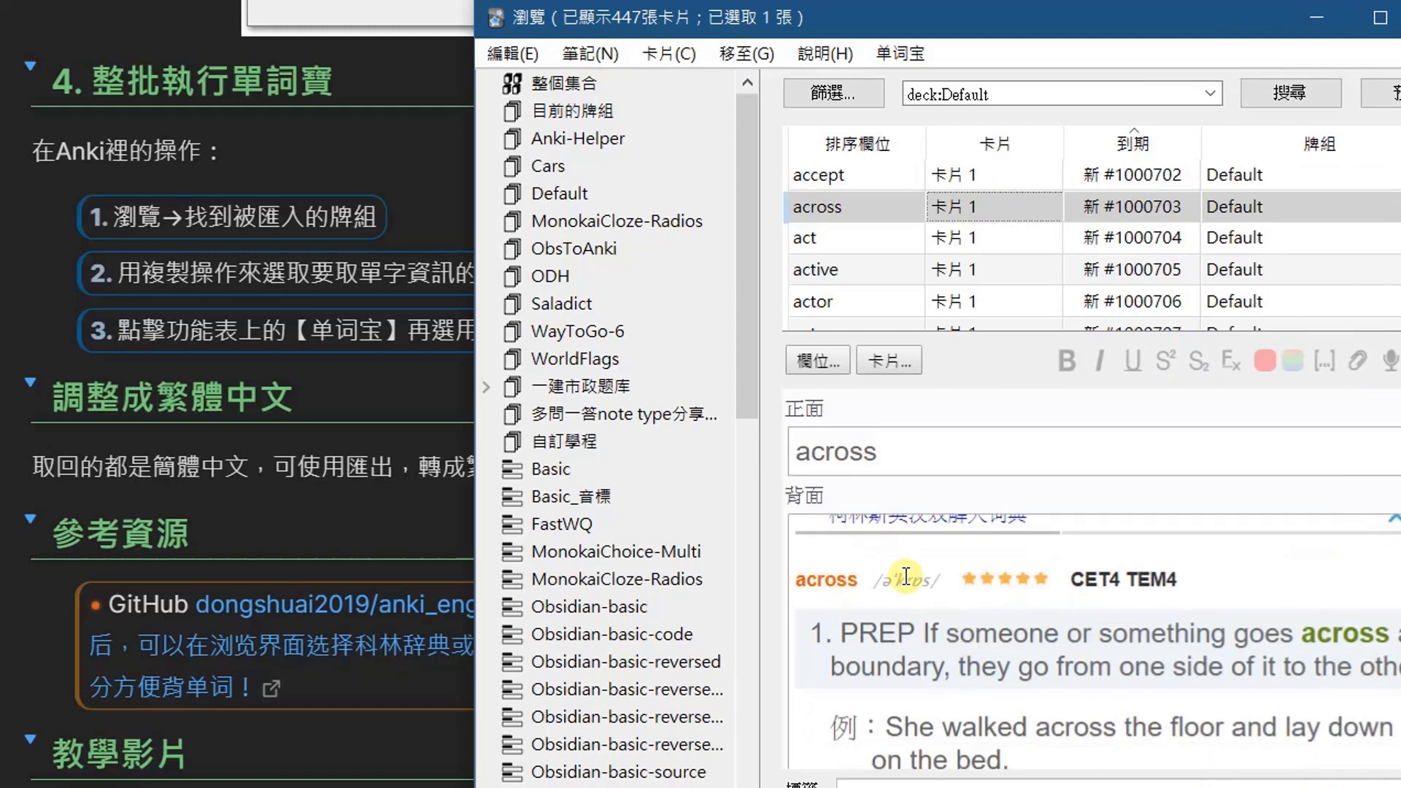
scroll(1167, 602, "down", 8)
scroll(1175, 611, "up", 3)
scroll(1175, 611, "up", 5)
scroll(1165, 599, "down", 15)
scroll(1152, 582, "down", 15)
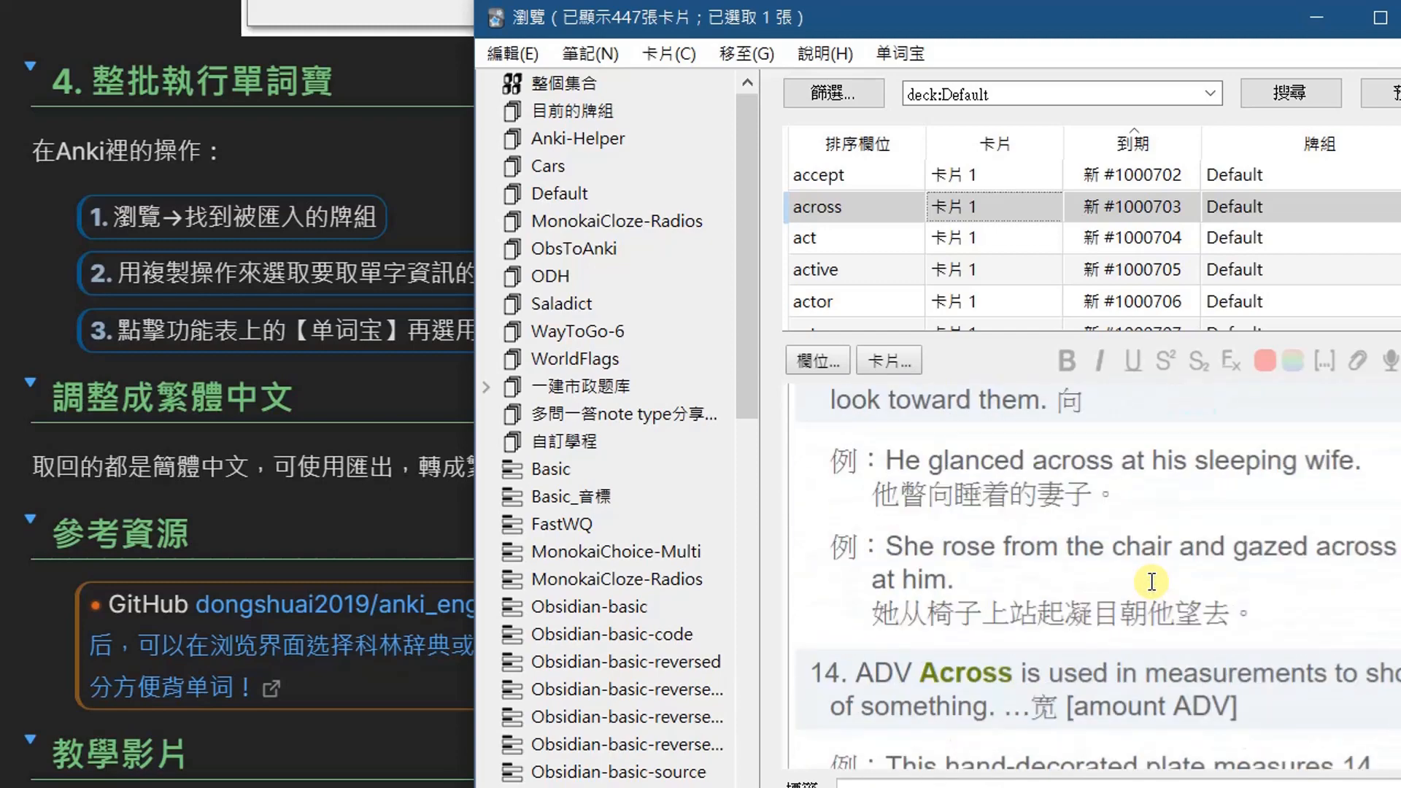
scroll(1151, 583, "up", 12)
scroll(1151, 583, "up", 15)
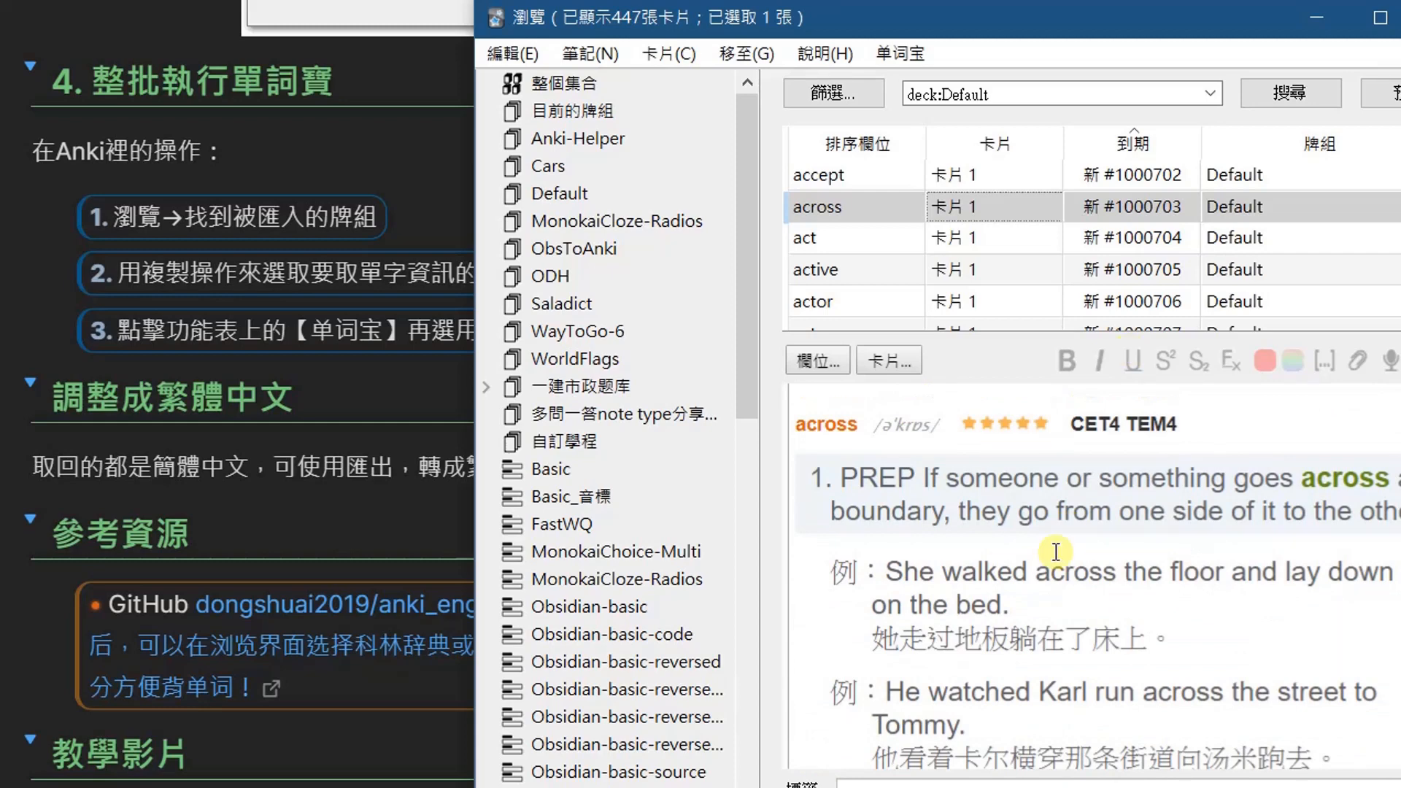
left_click(966, 234)
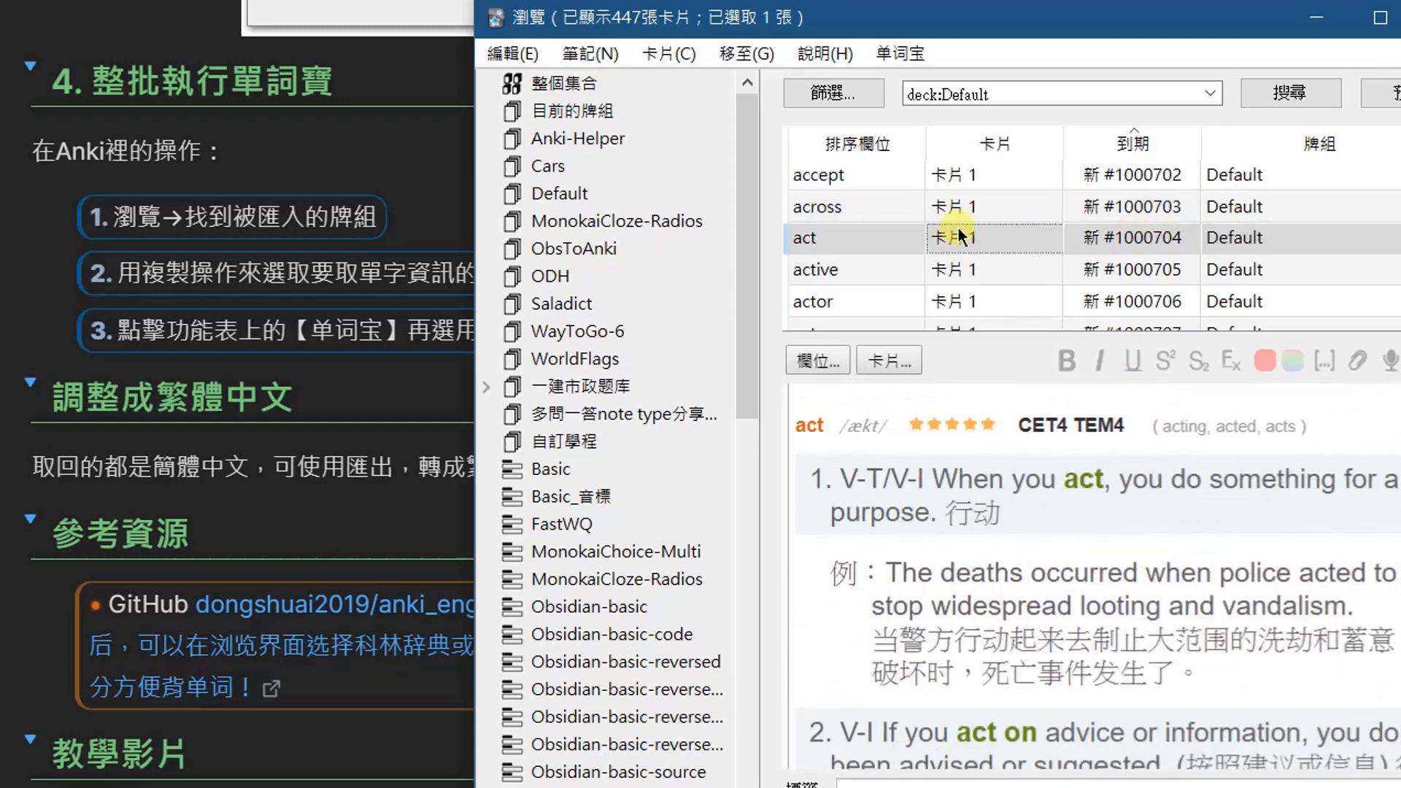
Step: Fill in the attack and audience cards with 單詞寶's 人人辞典
scroll(970, 232, "down", 8)
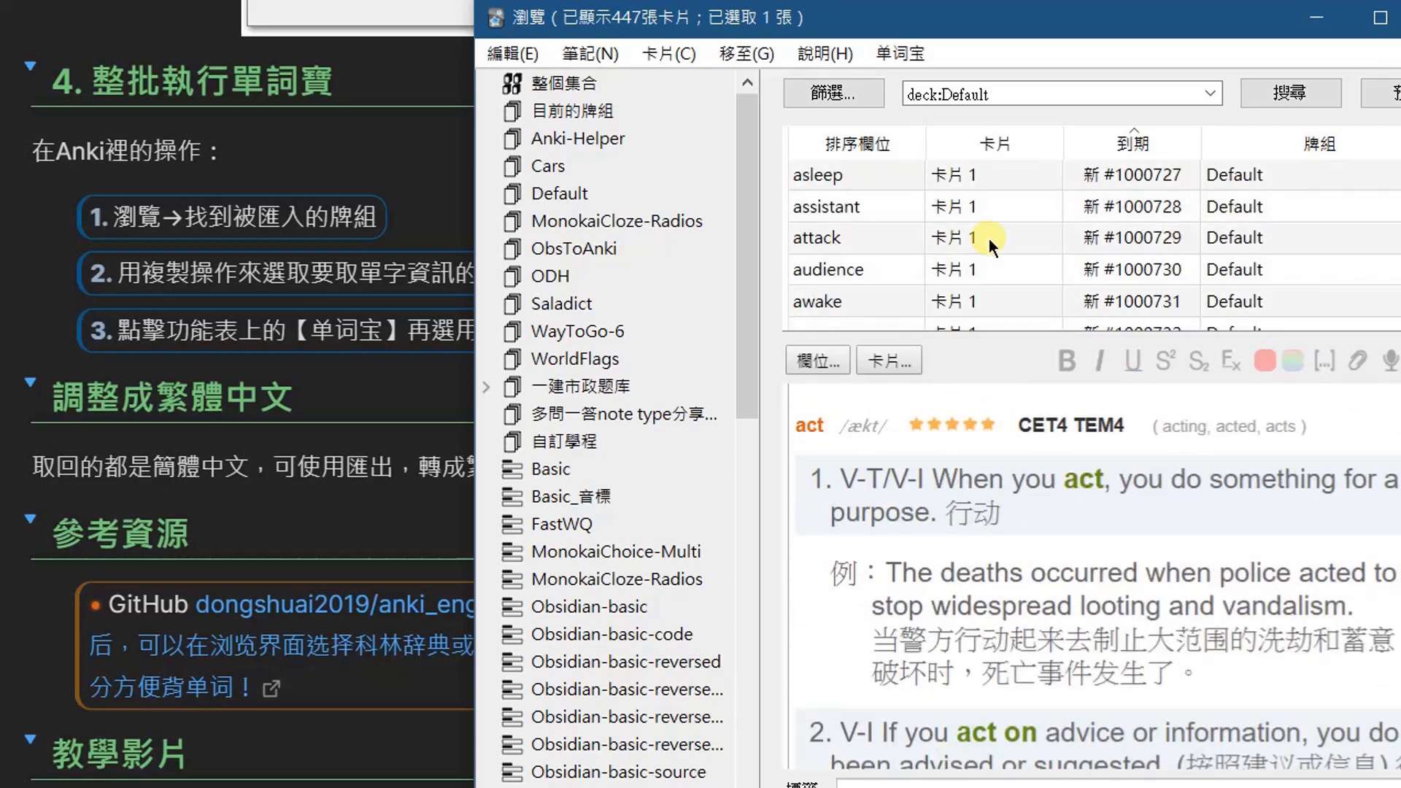
left_click(861, 241)
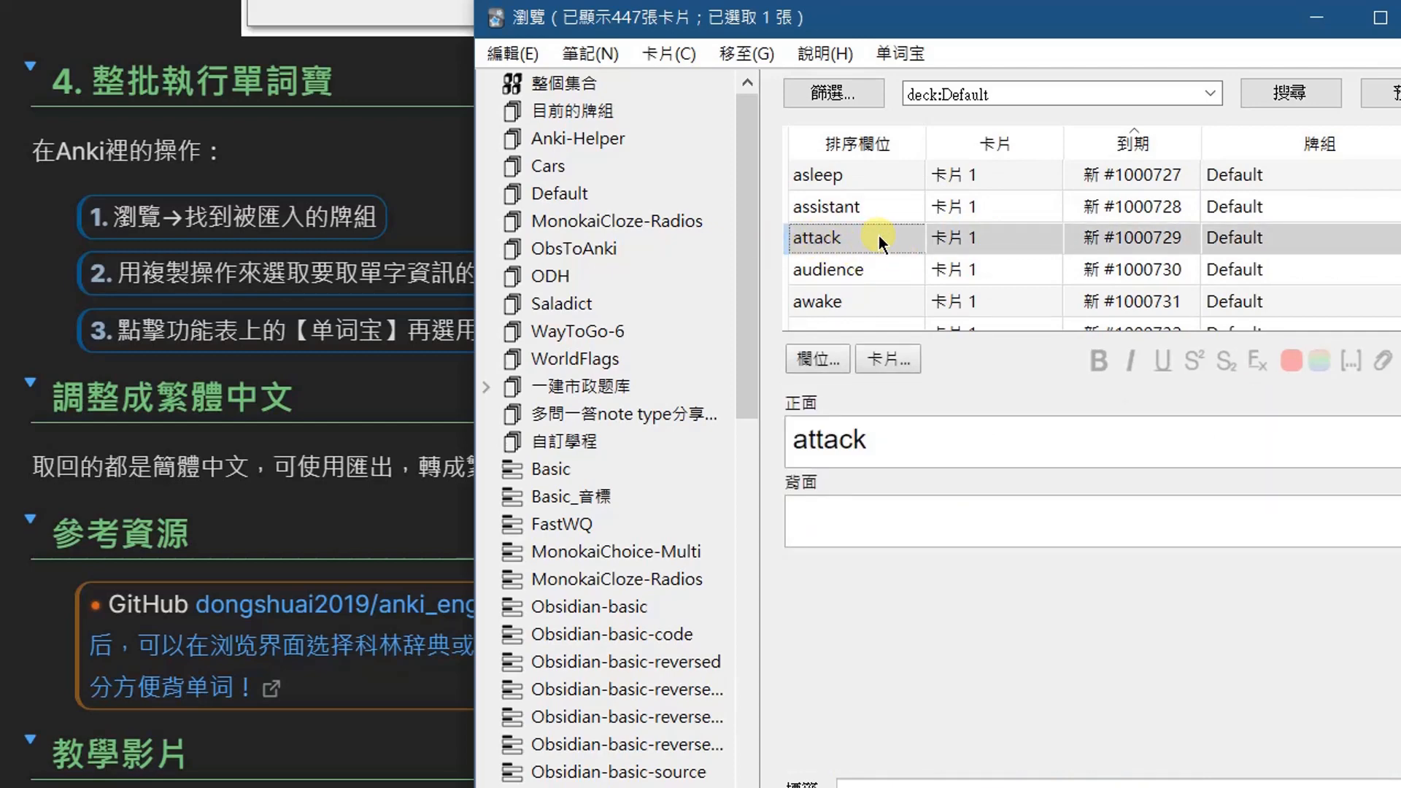
left_click(860, 275, "shift")
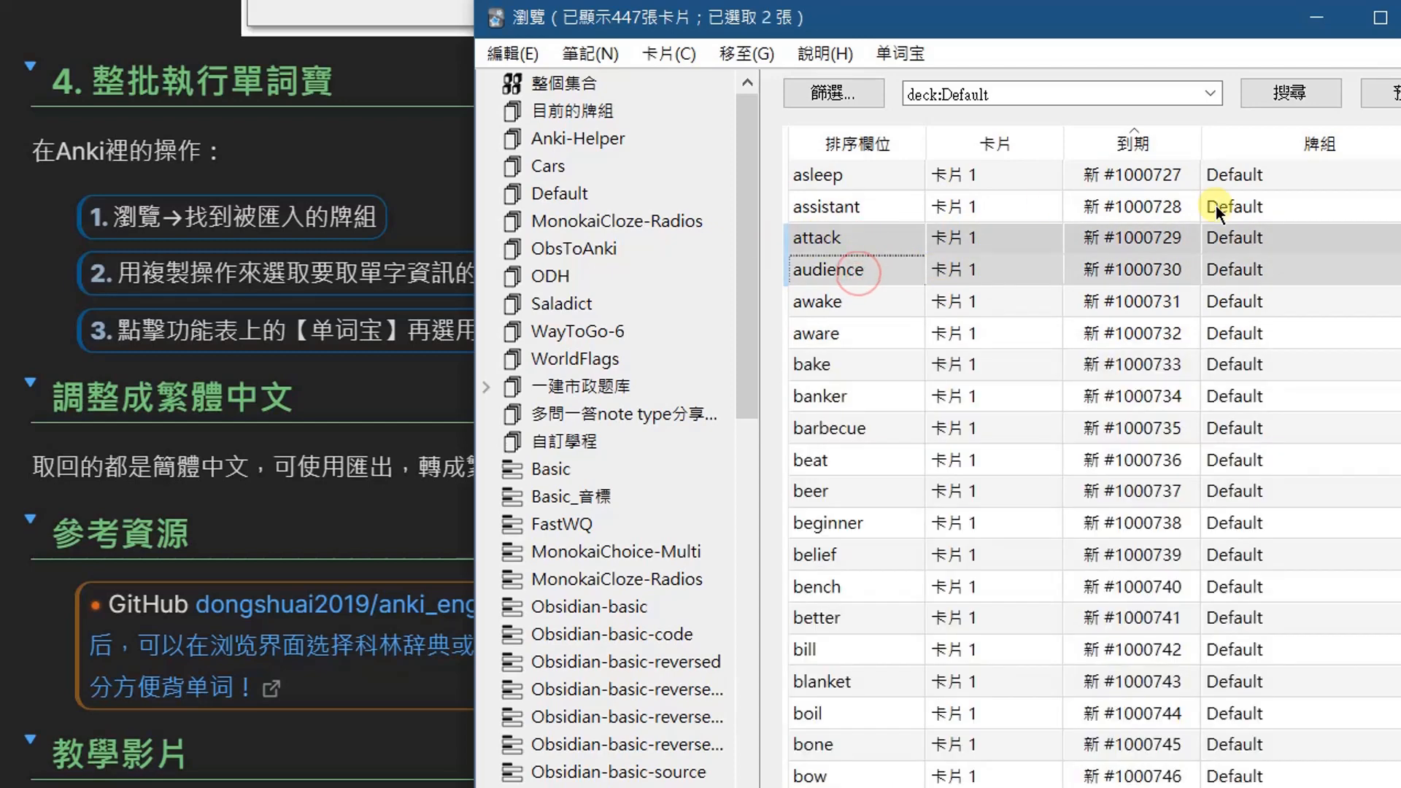
left_click(899, 53)
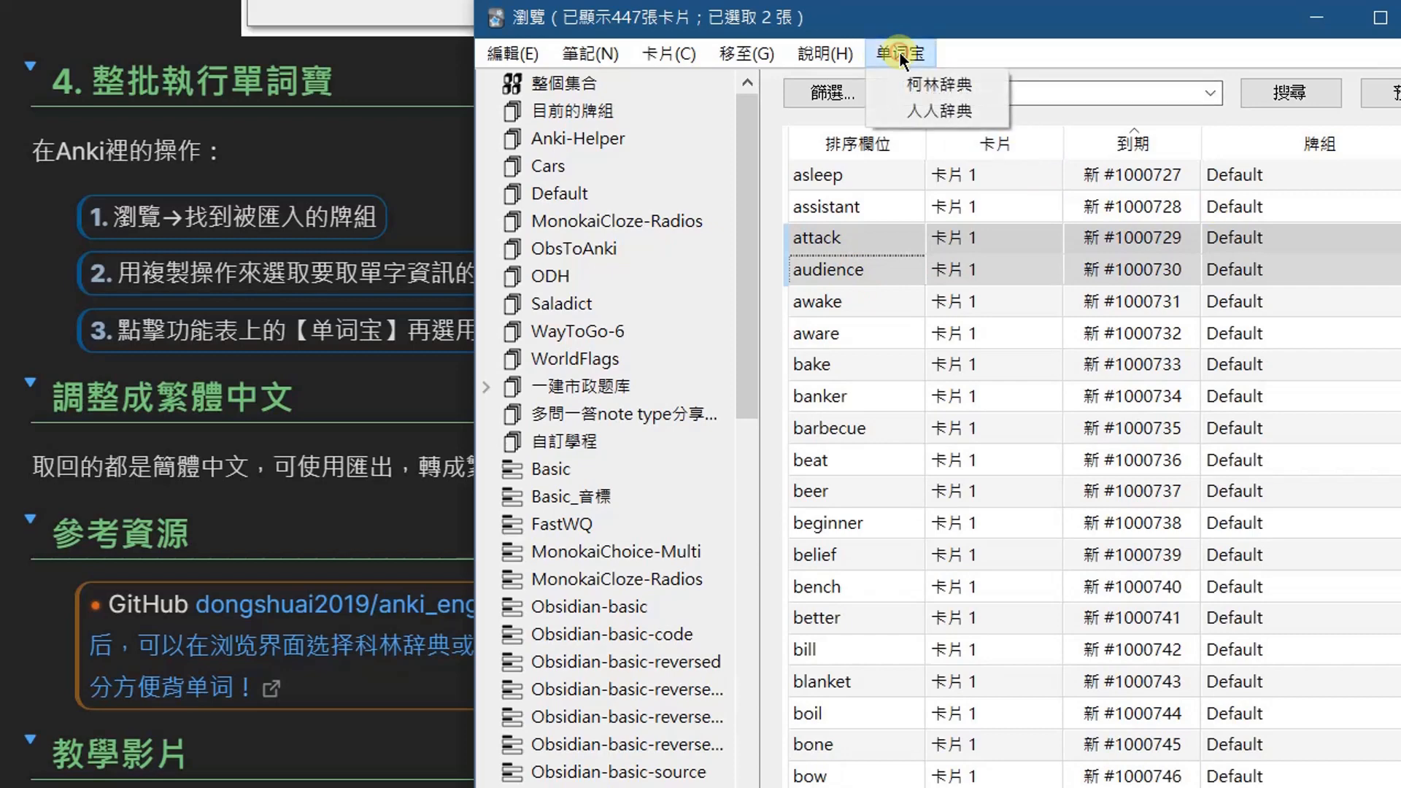
left_click(979, 118)
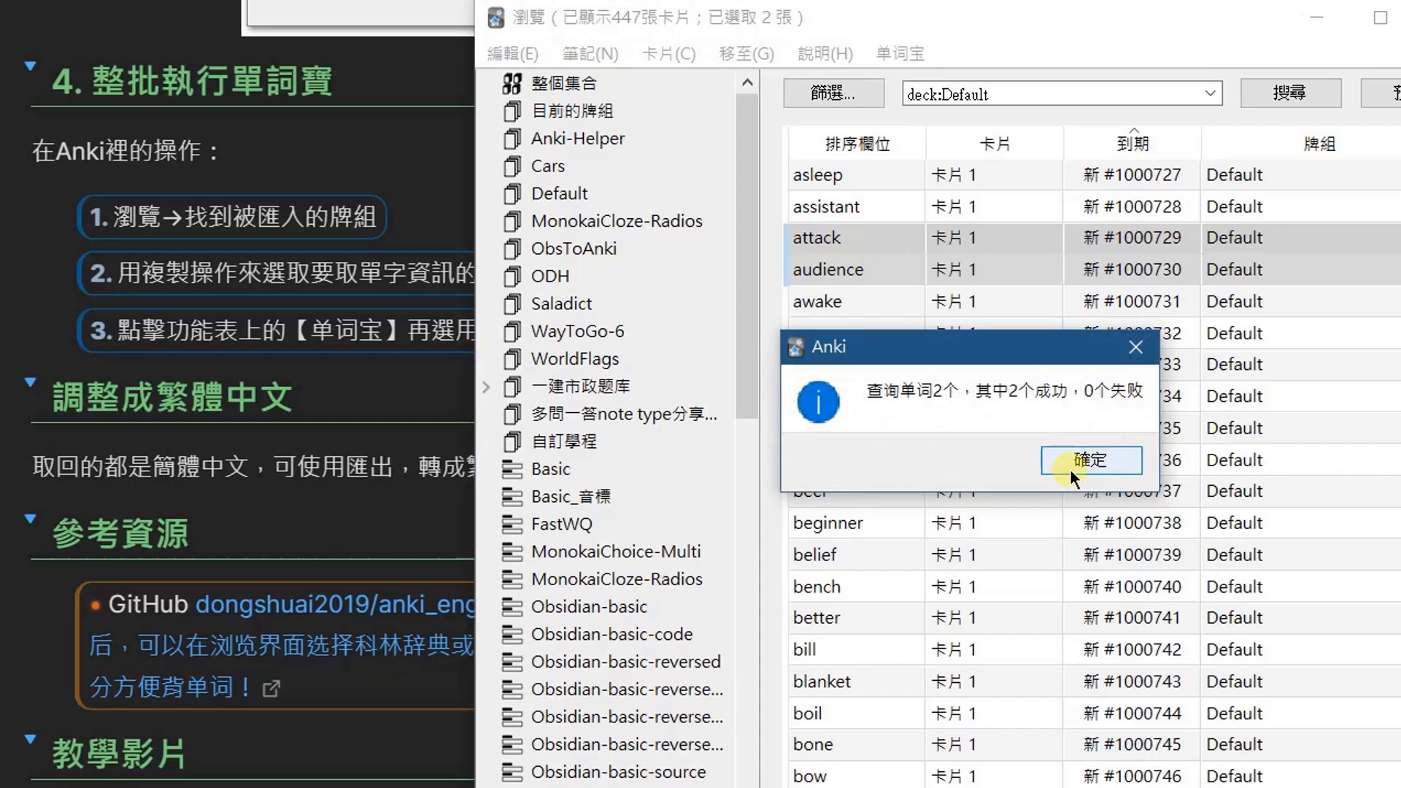
left_click(1084, 459)
Step: Check the attack card's filled-in 背面 field and open the card's preview
left_click(903, 248)
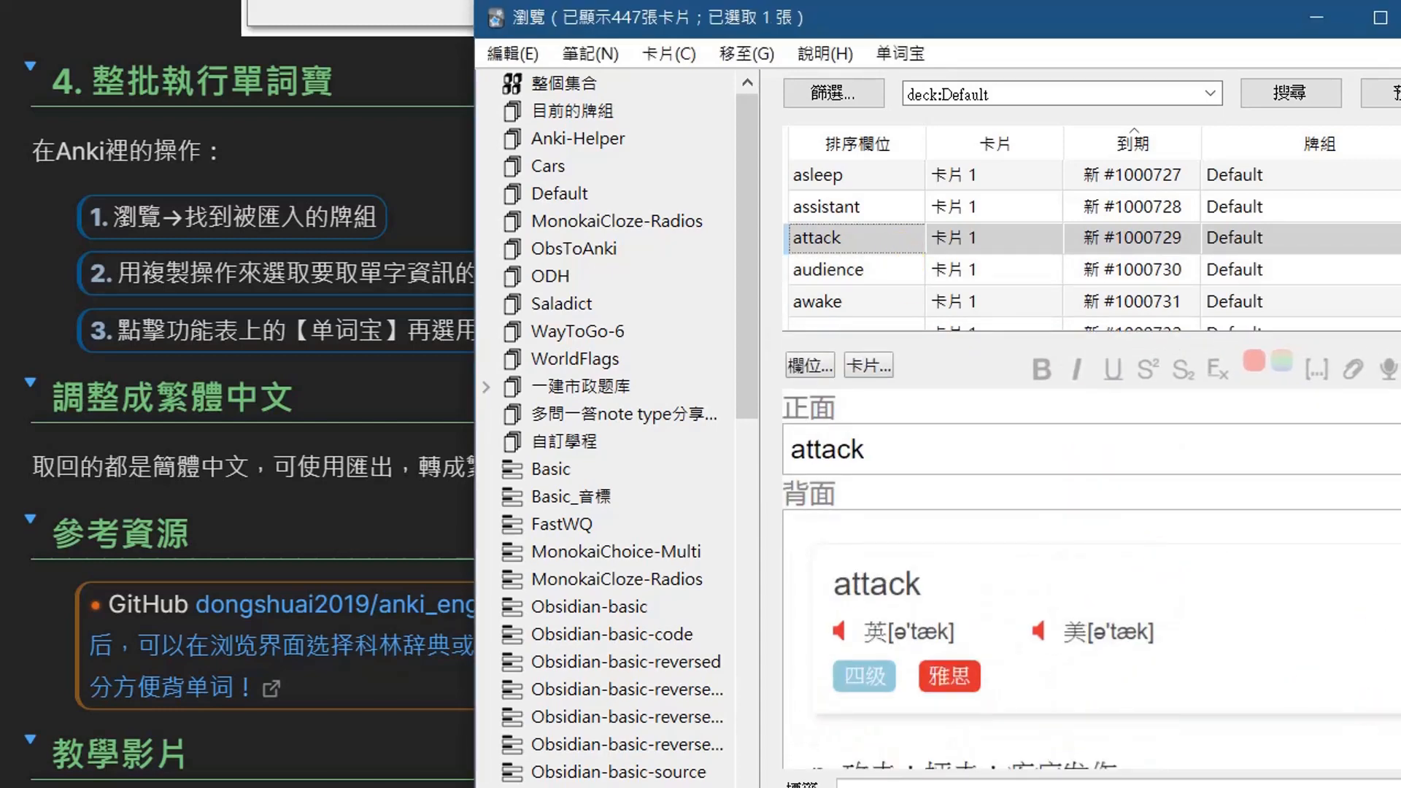
left_click(1383, 92)
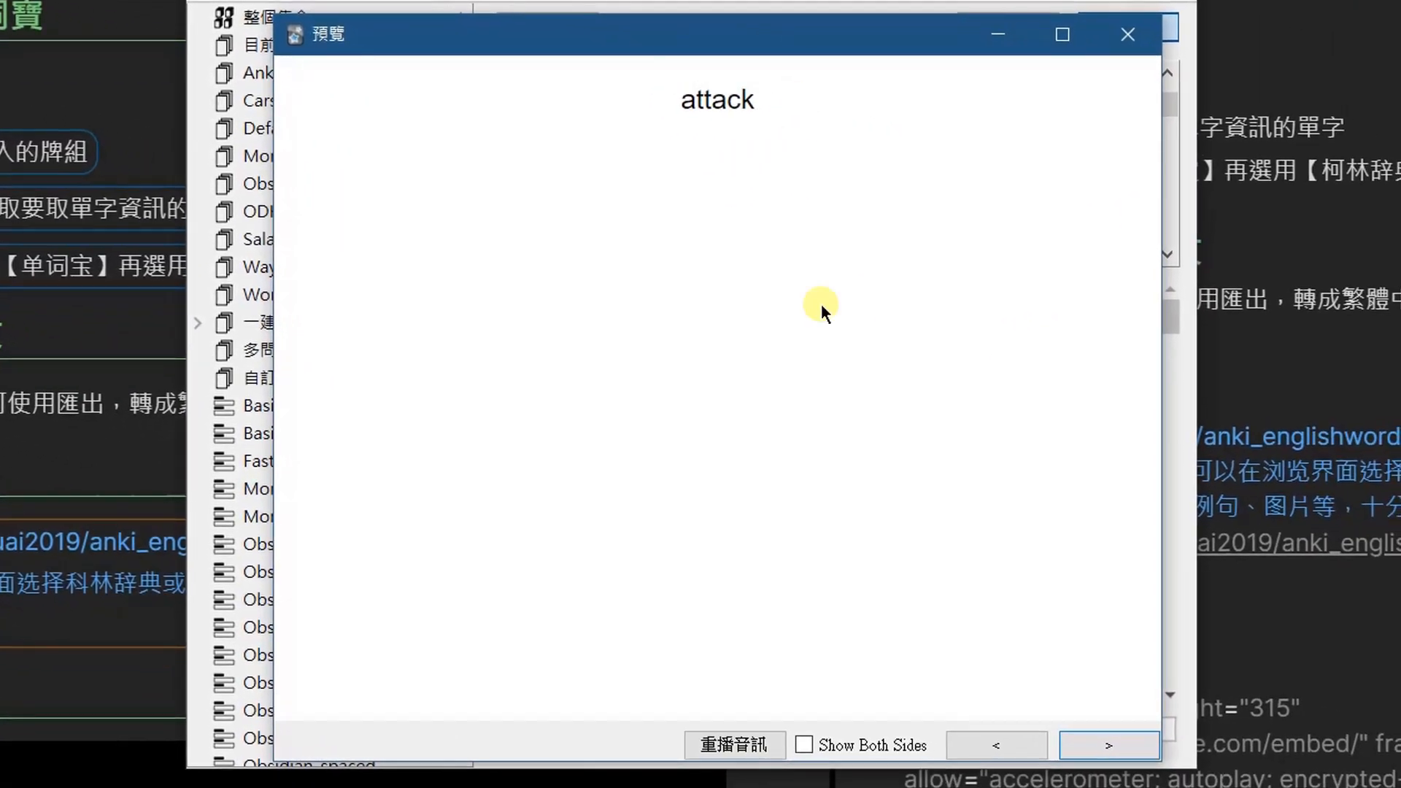
Step: Show the attack card's back side in the preview and examine its definitions, word forms and first film example
left_click(1103, 743)
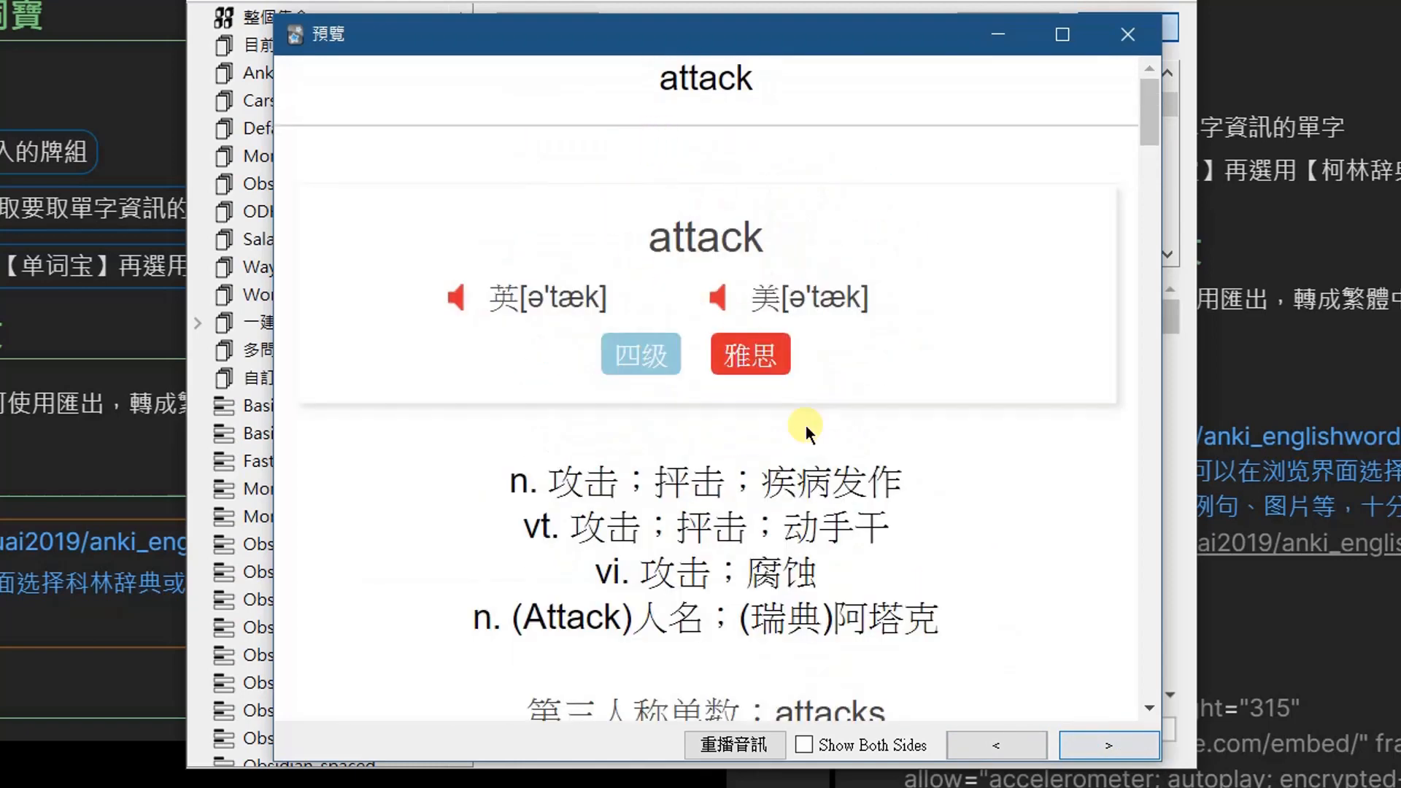
scroll(799, 467, "down", 2)
scroll(992, 484, "down", 3)
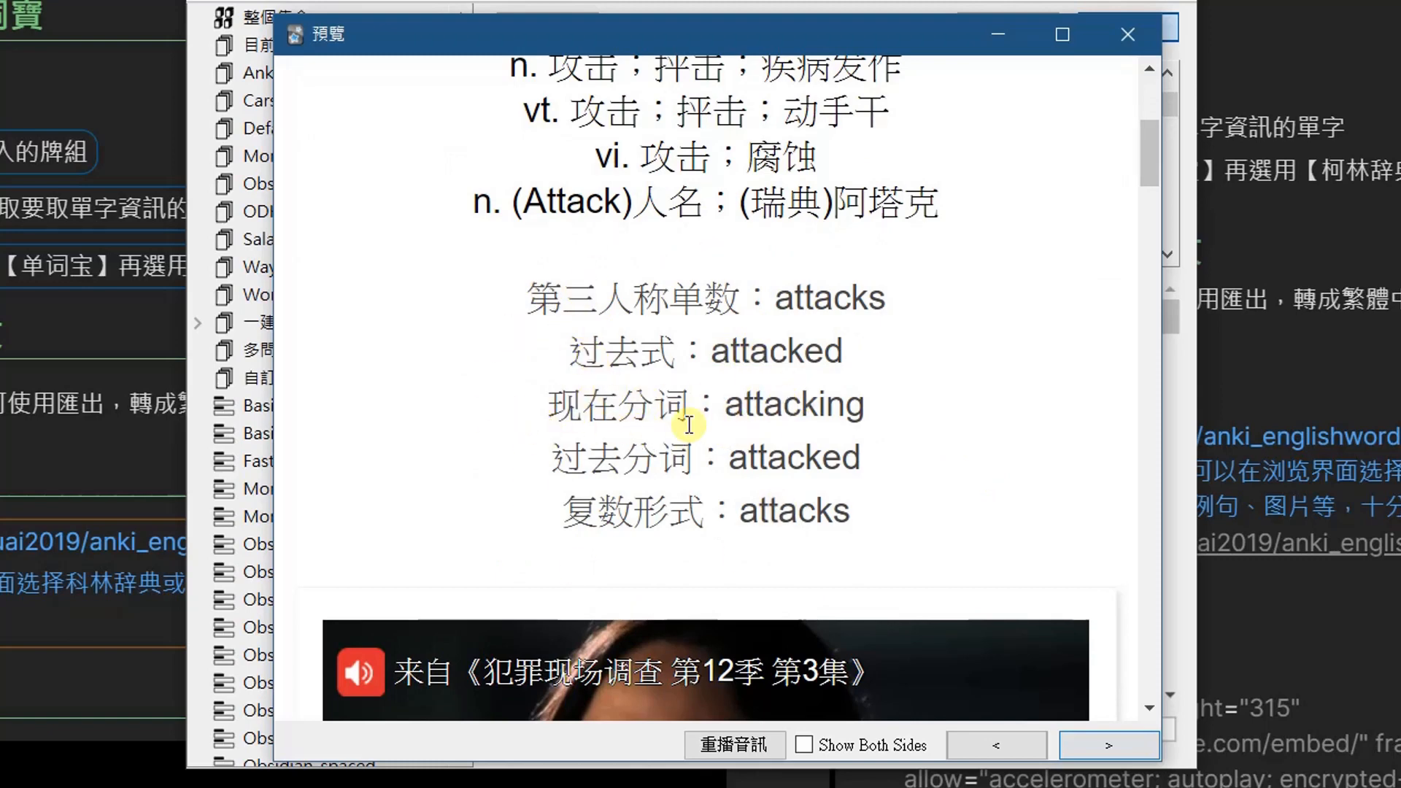
scroll(1016, 382, "down", 6)
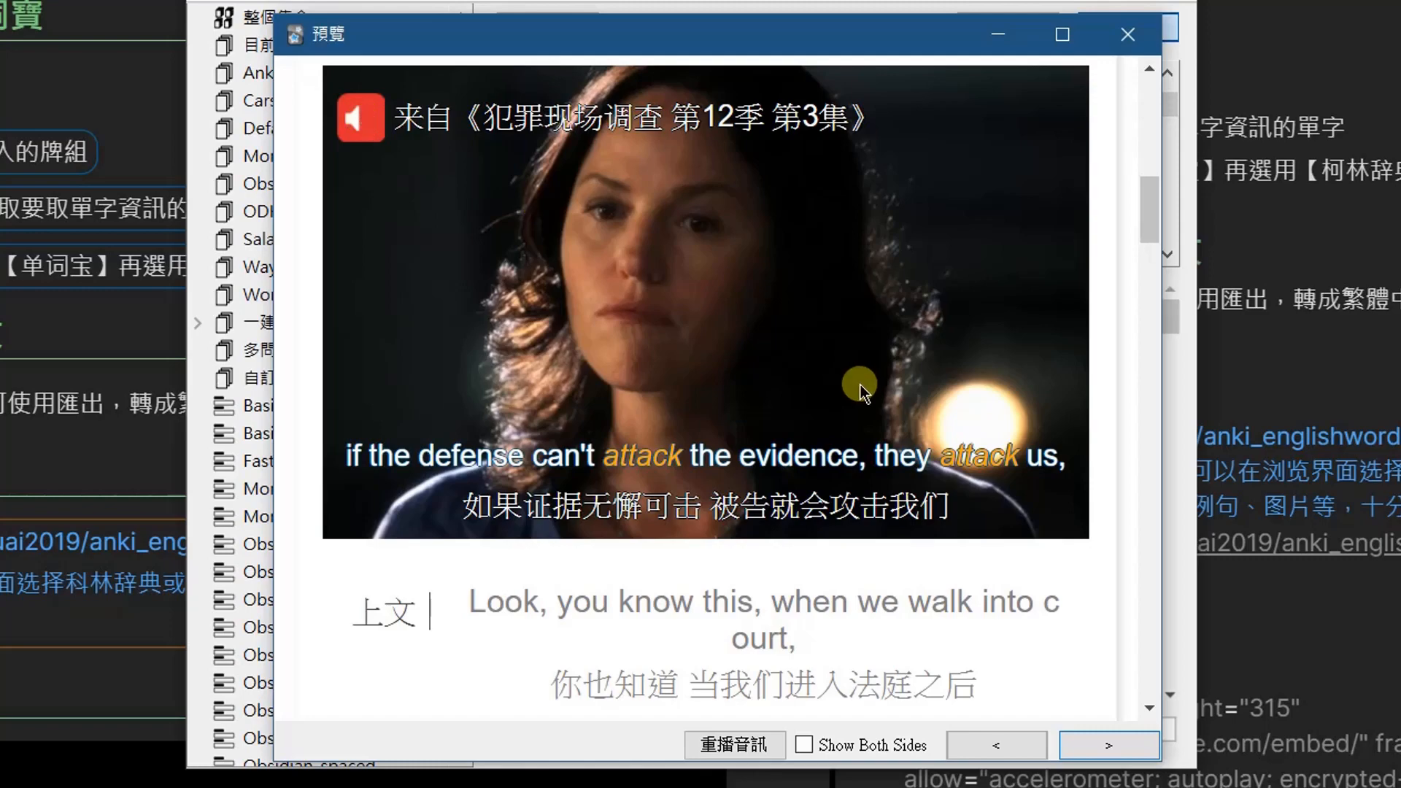
scroll(966, 563, "down", 2)
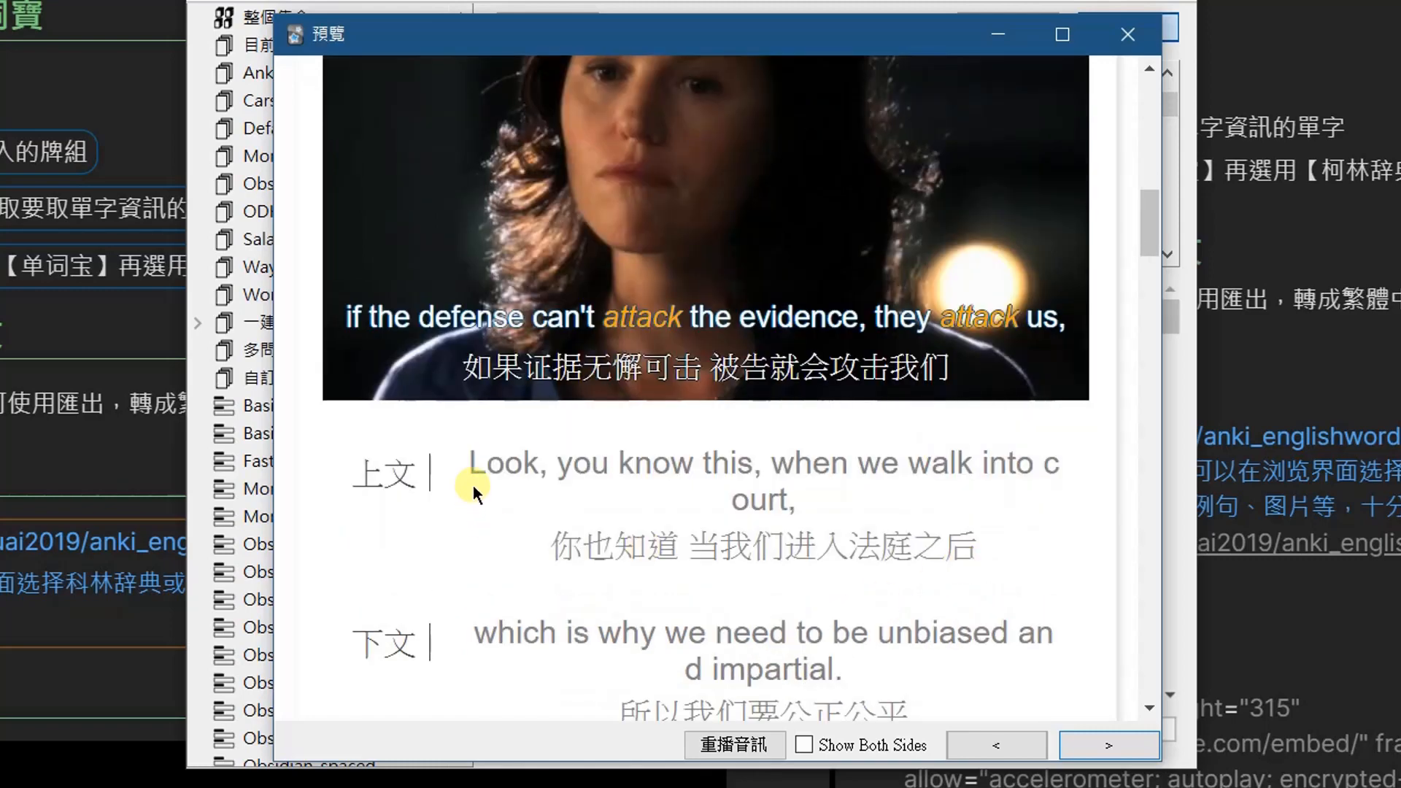
scroll(706, 489, "down", 4)
scroll(716, 441, "up", 6)
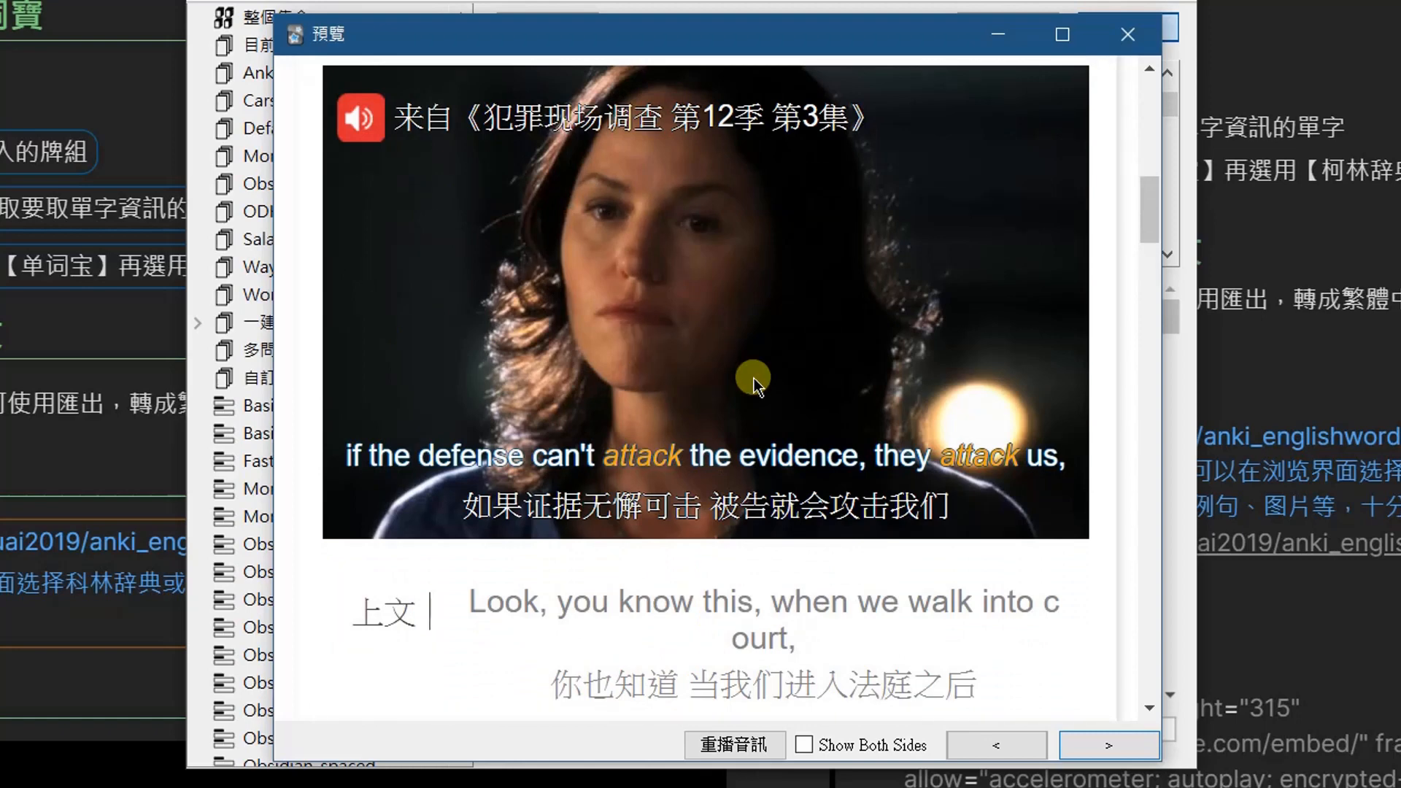
Step: Play the first film example's audio, look through the other attack examples, and close the preview
left_click(361, 118)
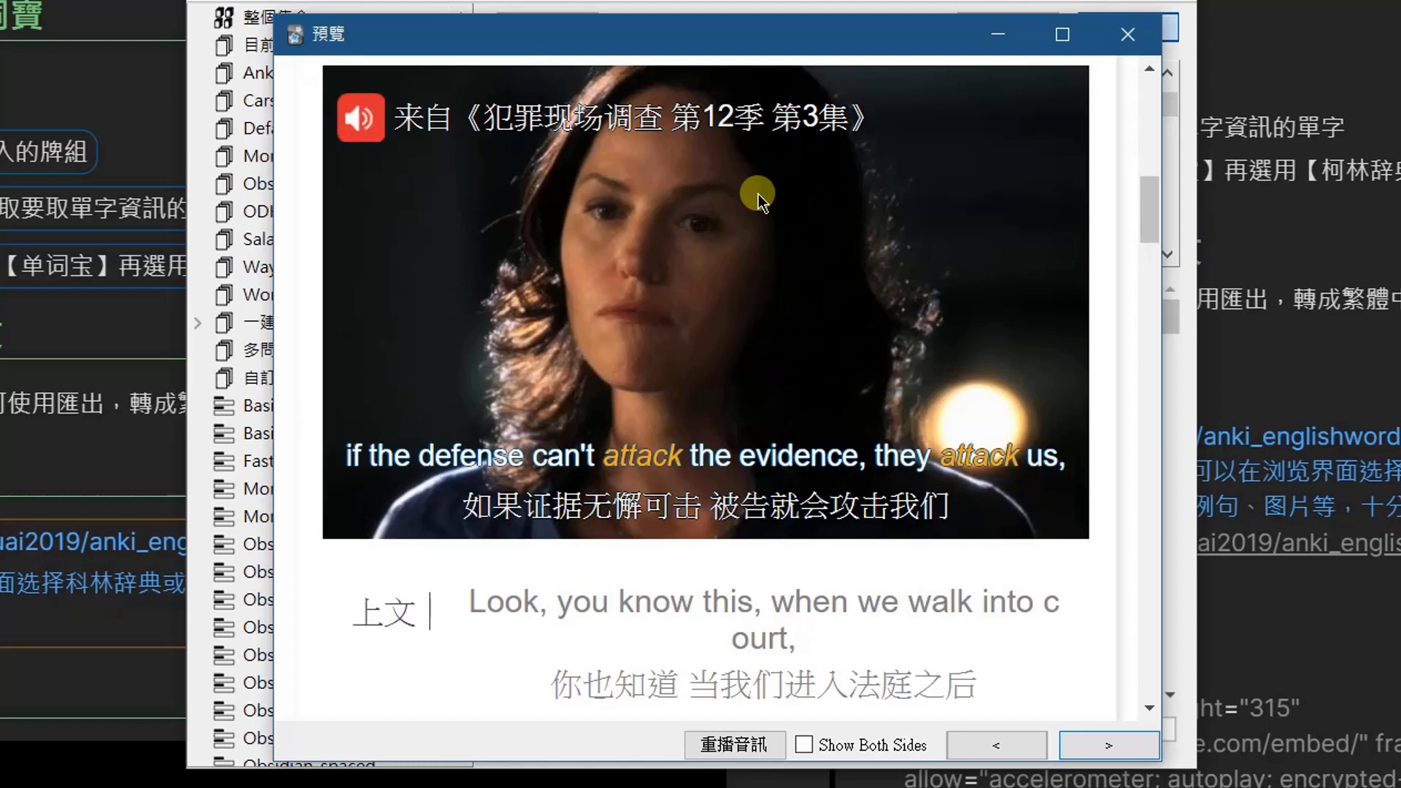
key("Right")
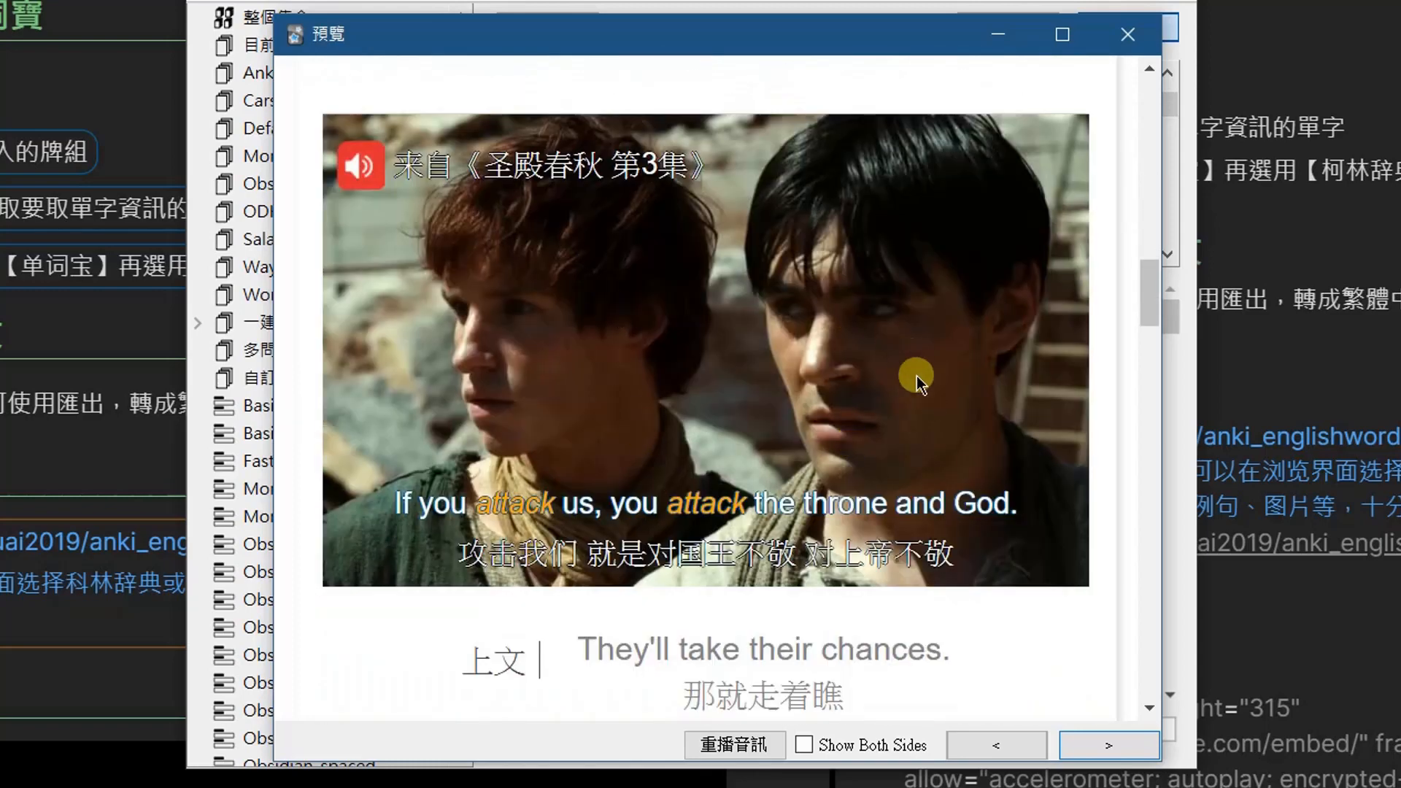
scroll(917, 375, "down", 12)
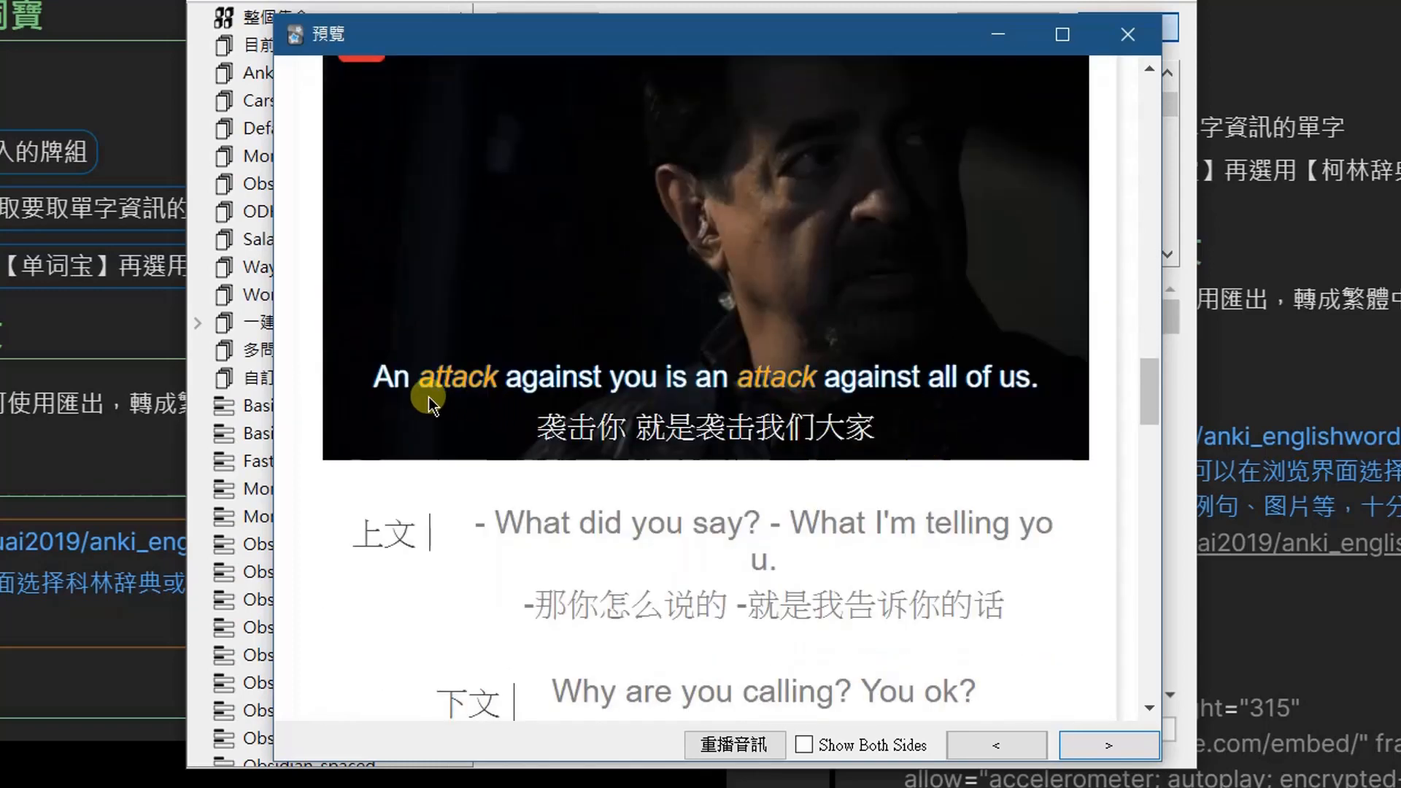
scroll(870, 398, "up", 10)
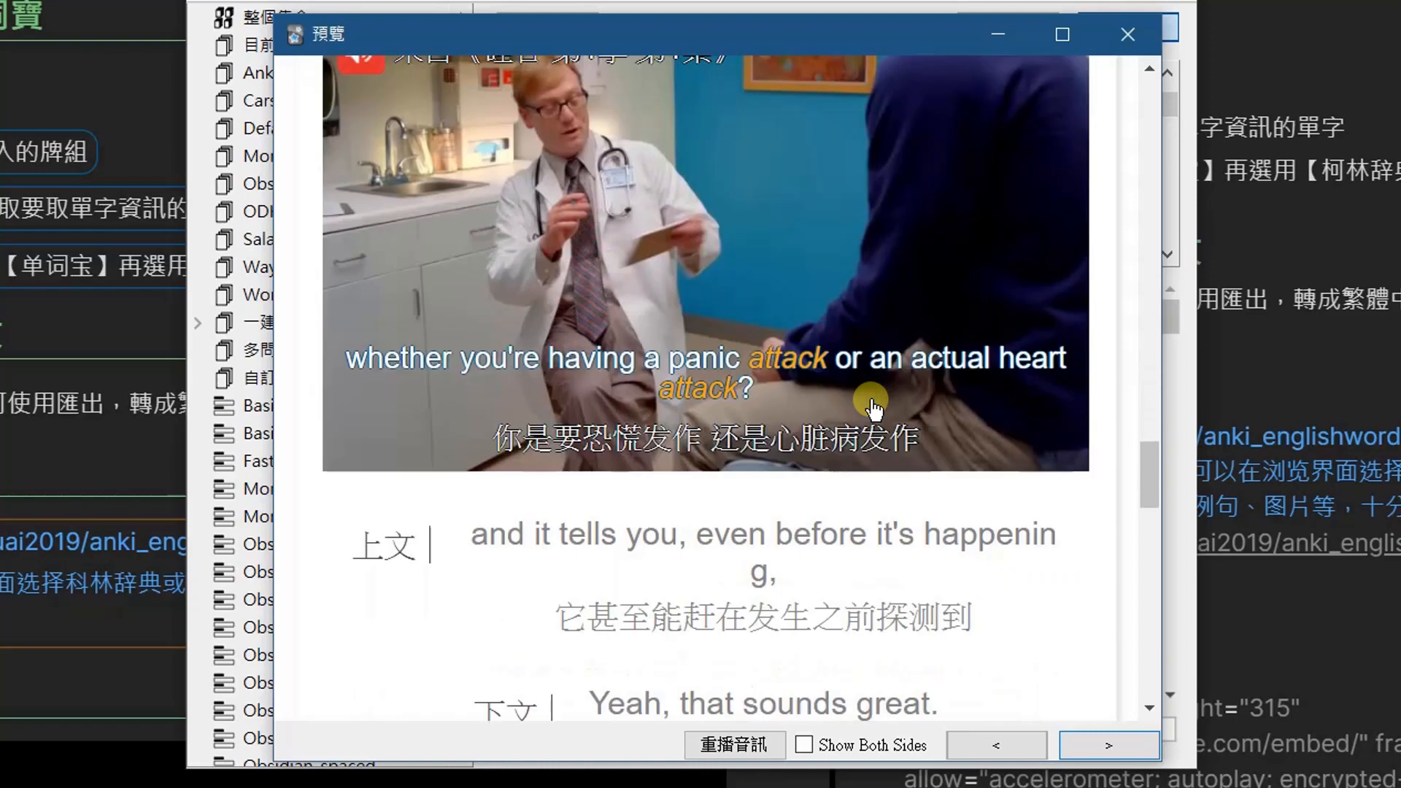
scroll(871, 400, "up", 10)
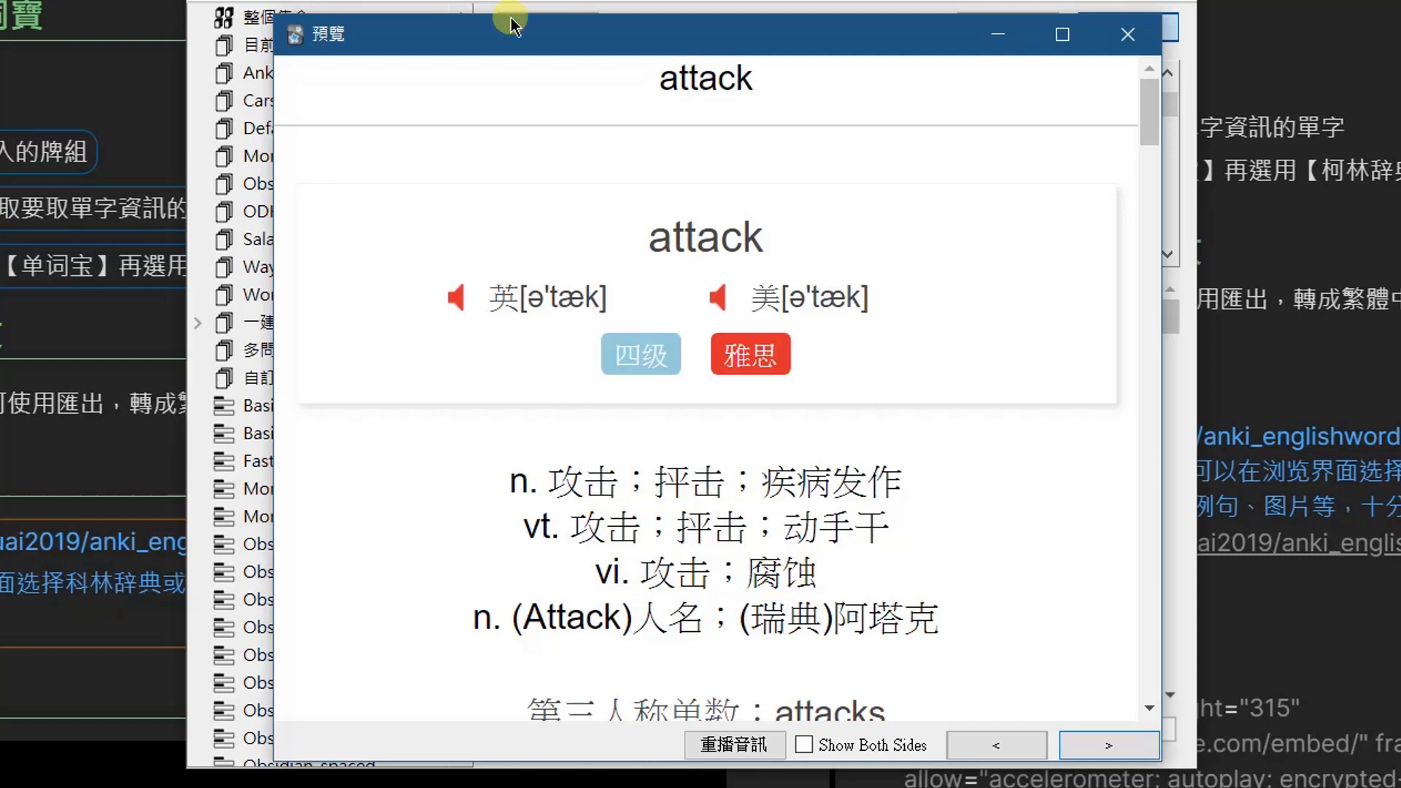
left_click(1128, 35)
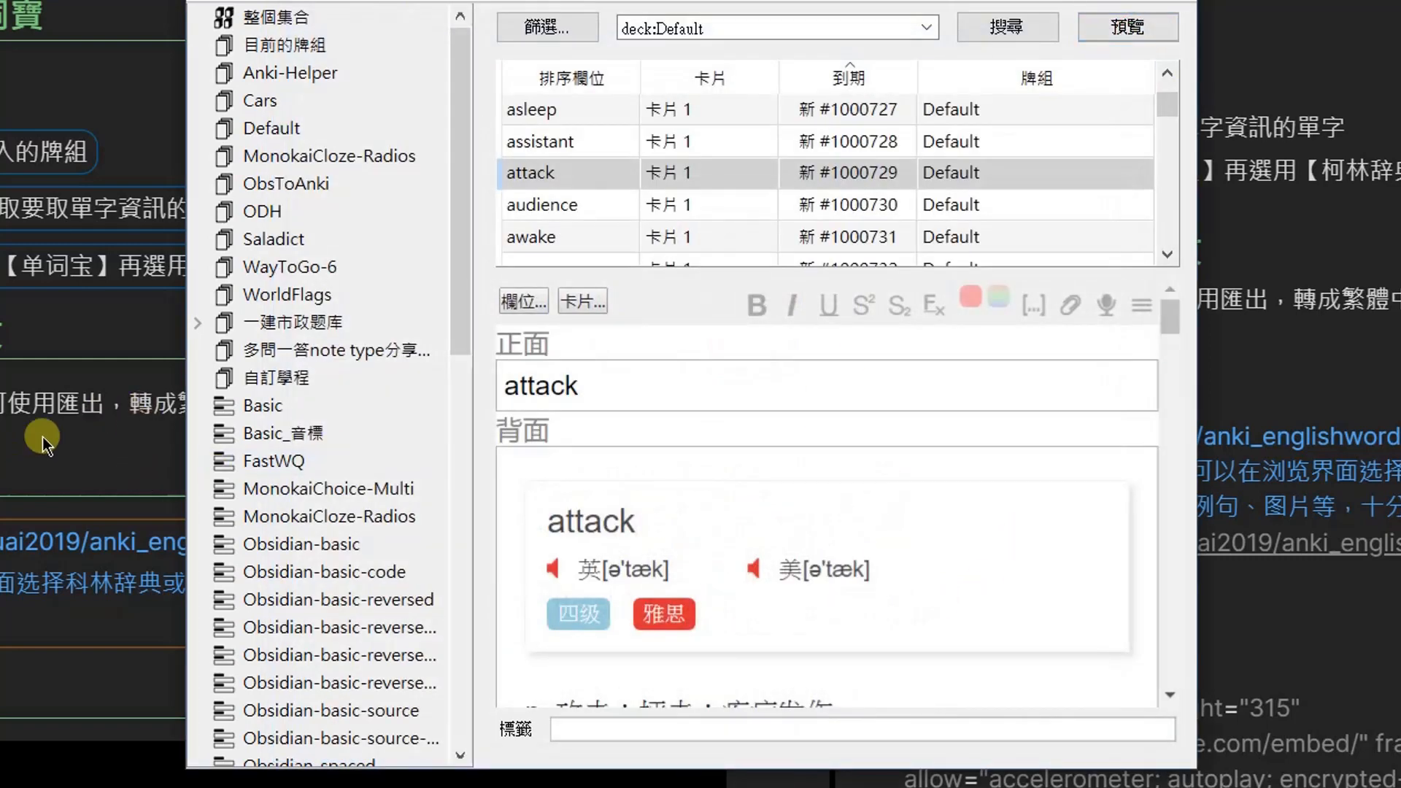
Step: Export the Default deck in the 純文字的筆記 (*.txt) format as Default.txt in Z:\Anki
left_click(51, 406)
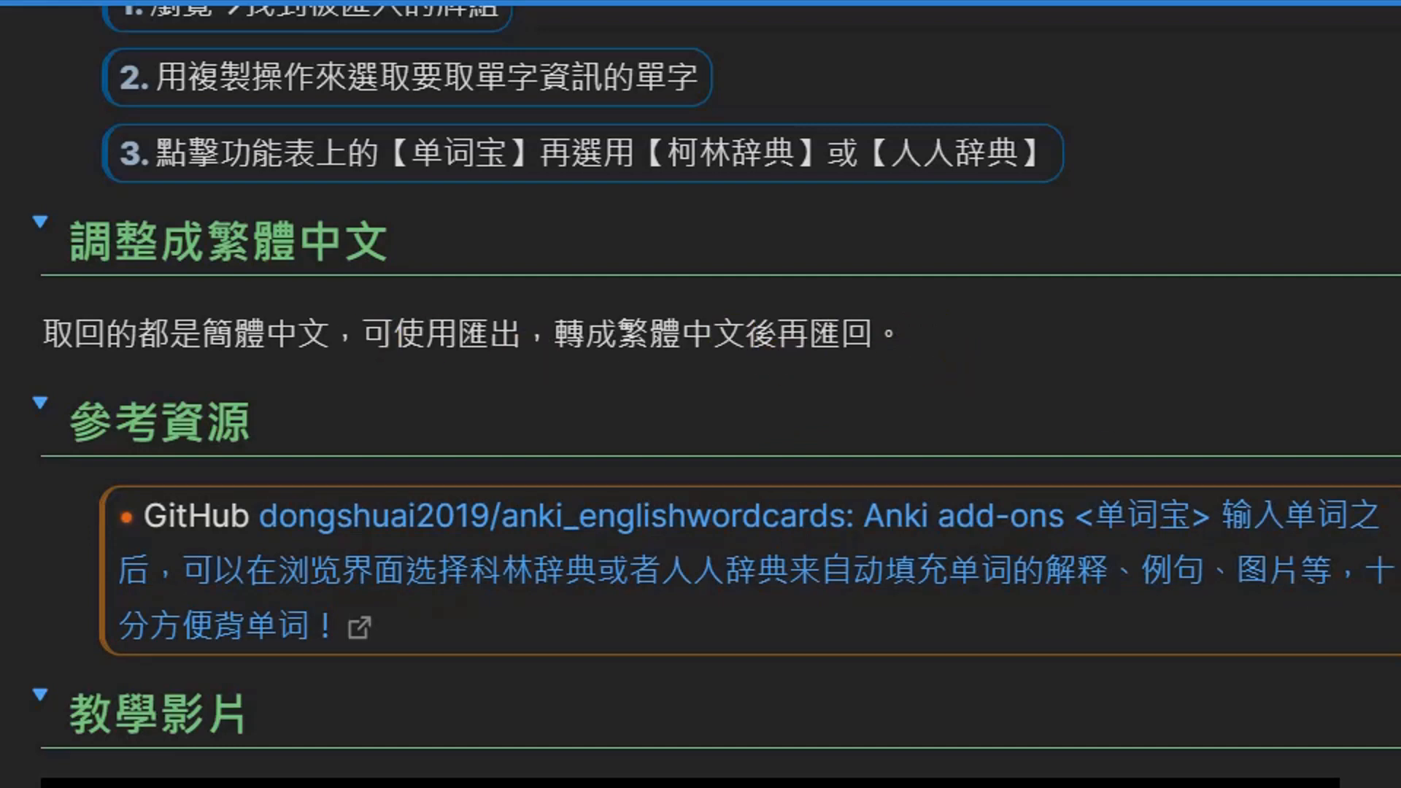
key("alt+Tab")
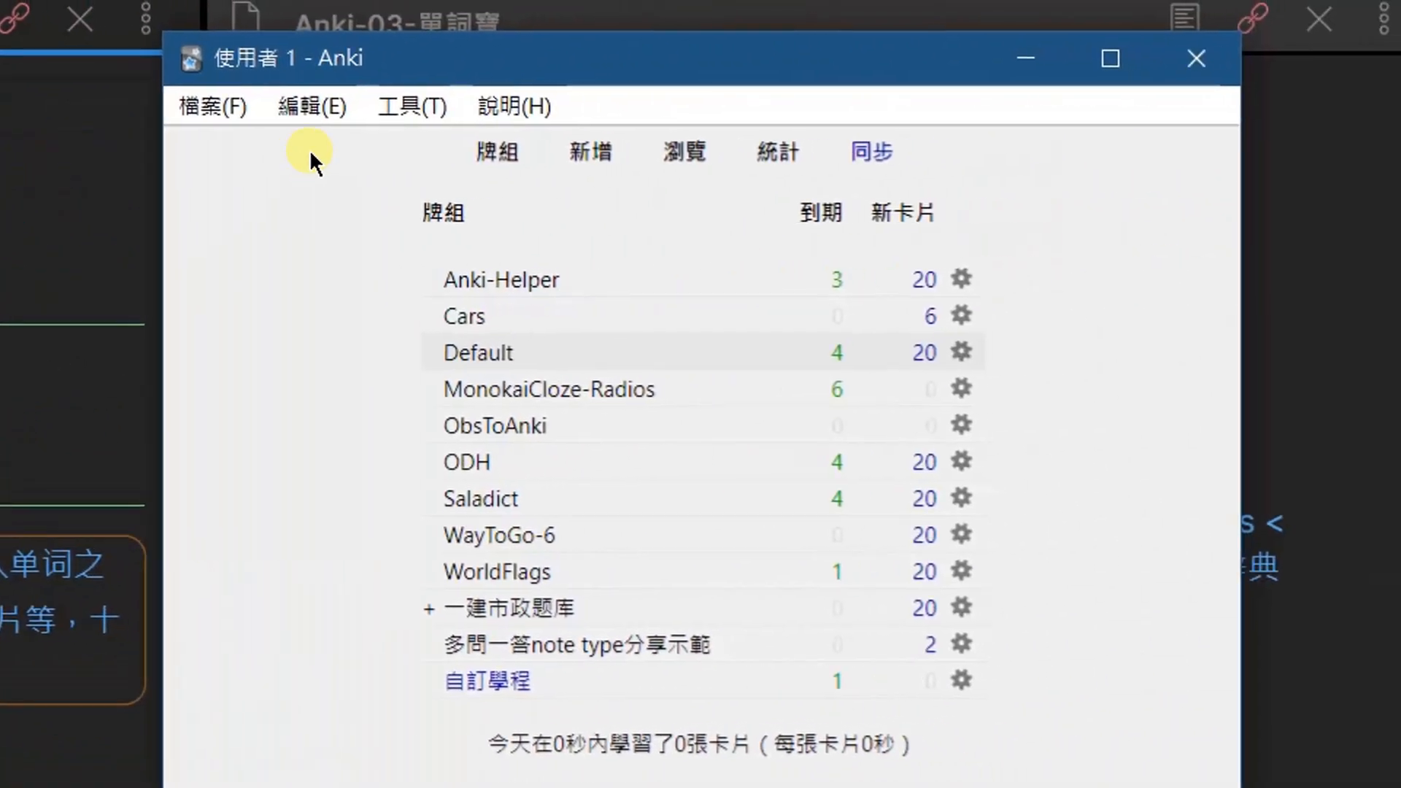
left_click(486, 351)
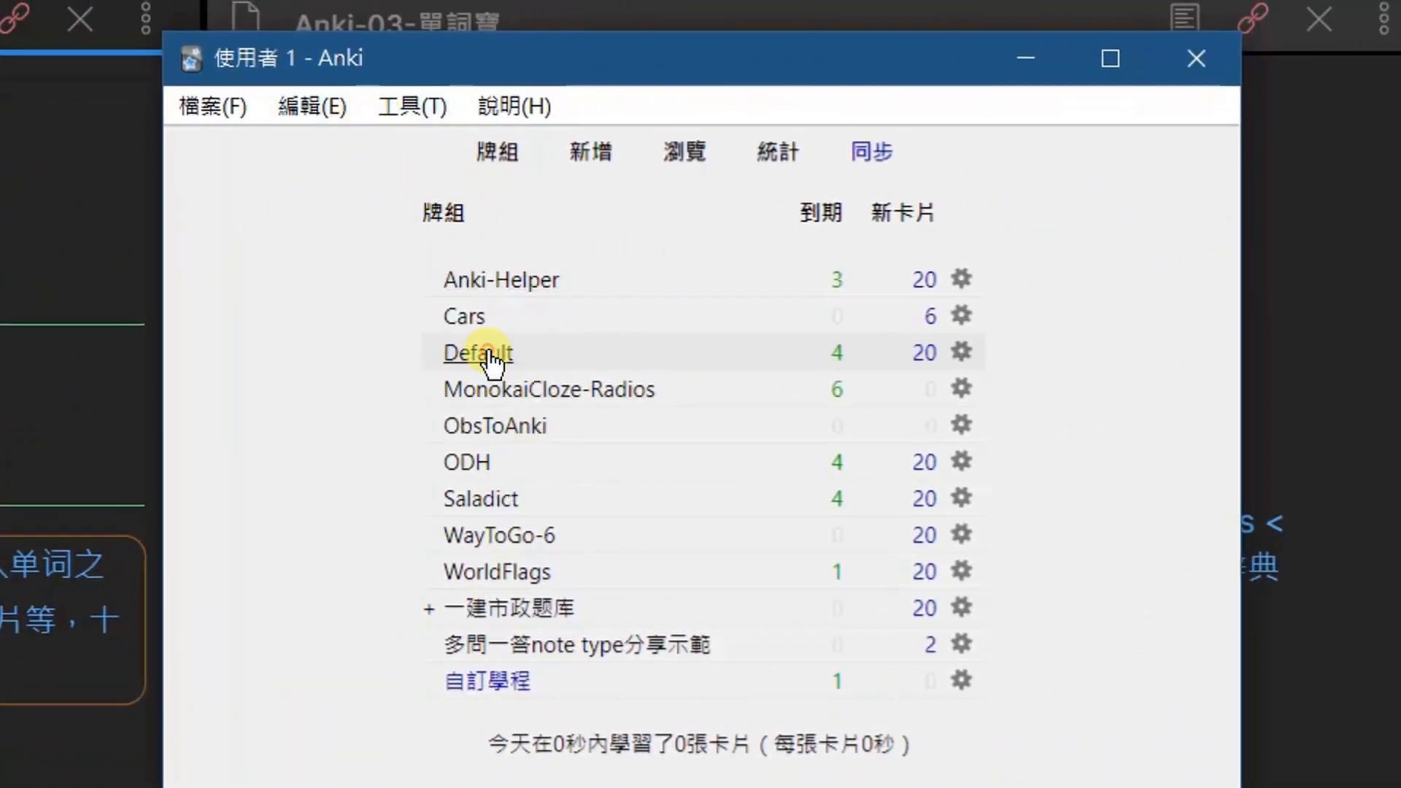
left_click(498, 147)
left_click(961, 349)
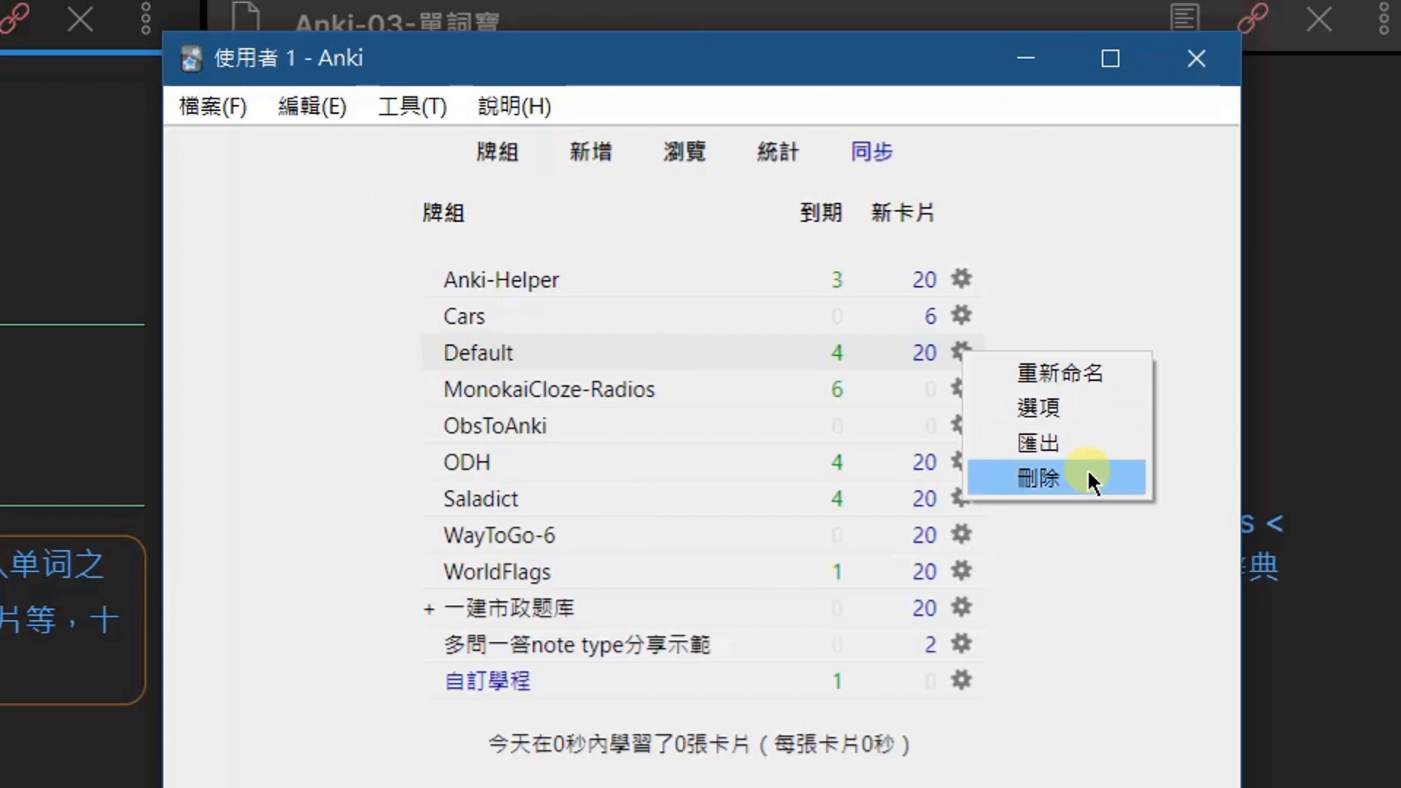
left_click(1102, 443)
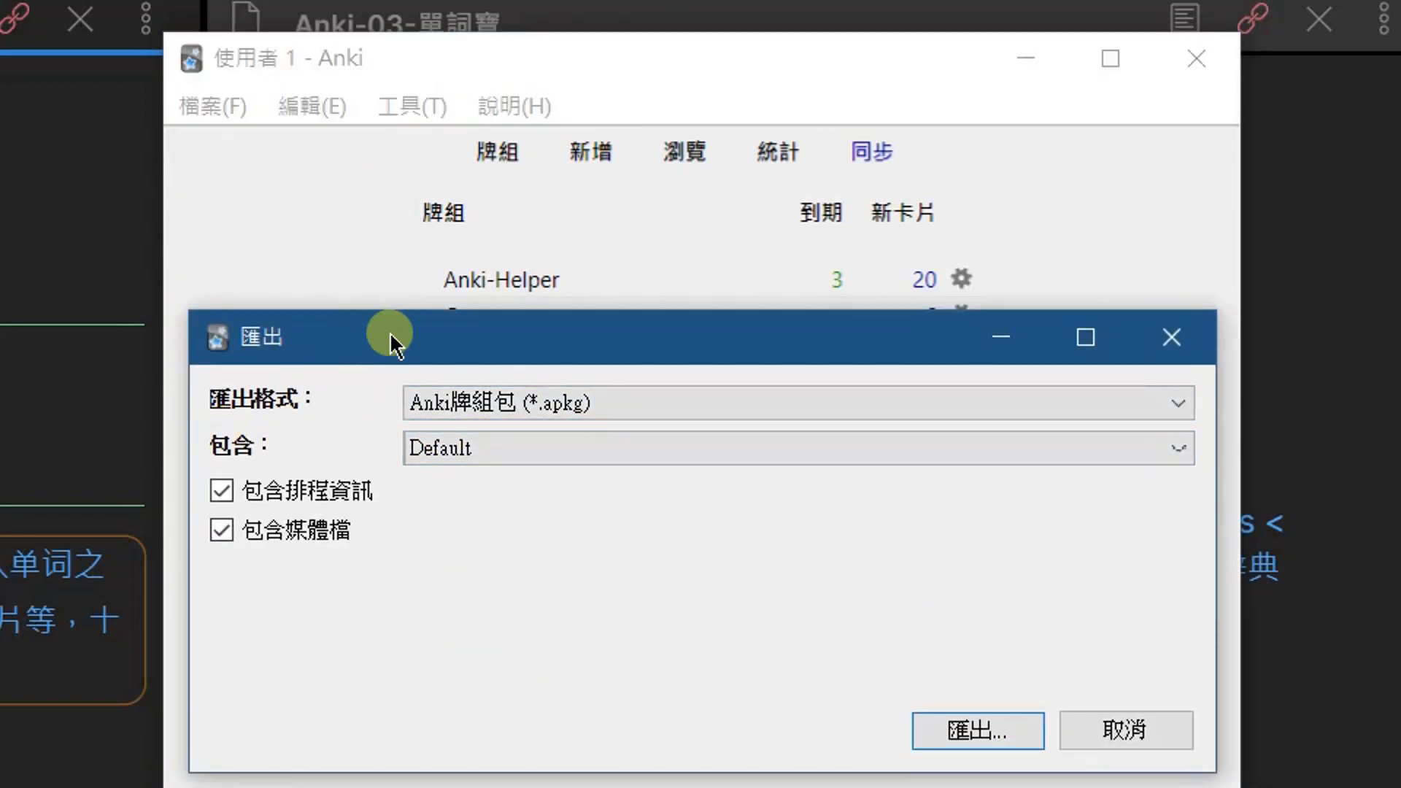
left_click(685, 392)
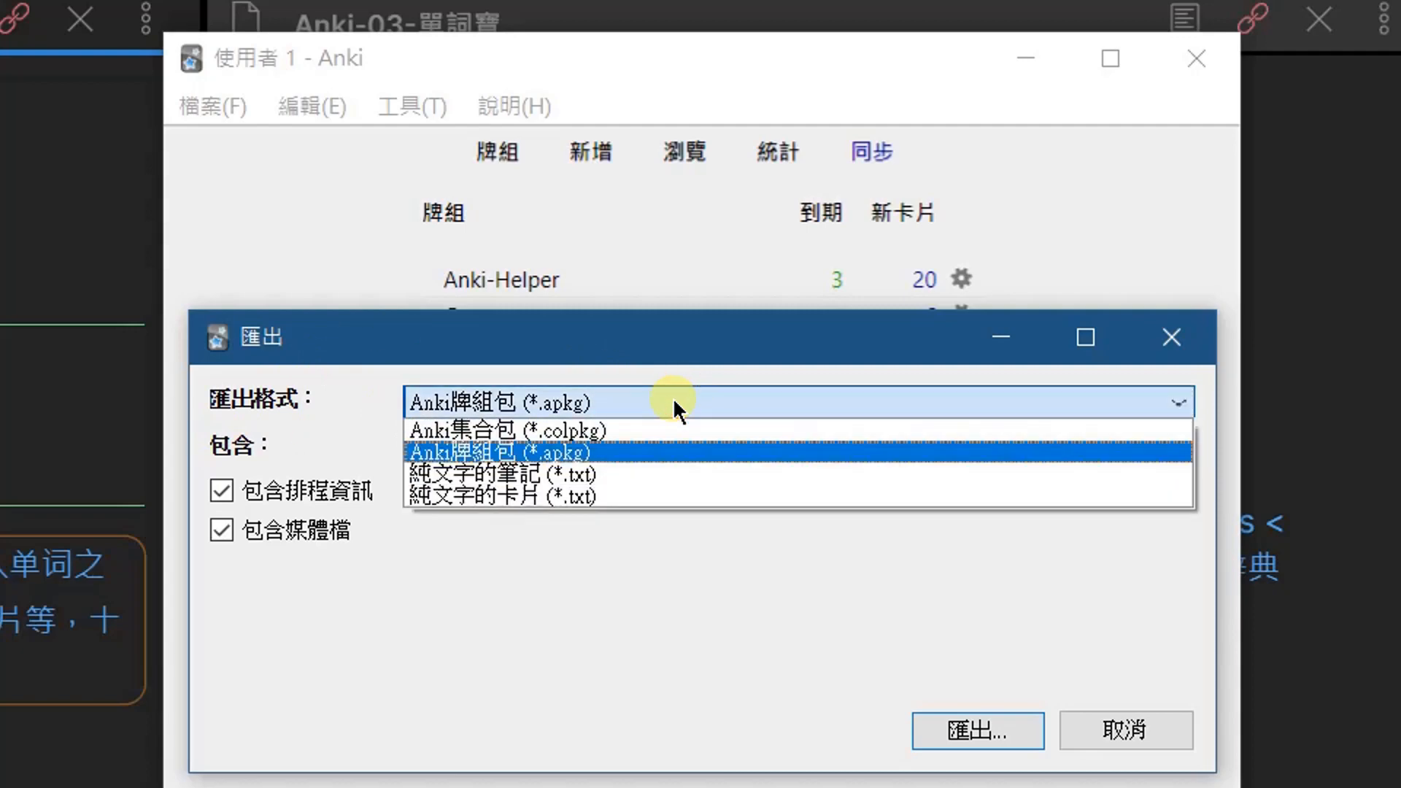
left_click(493, 476)
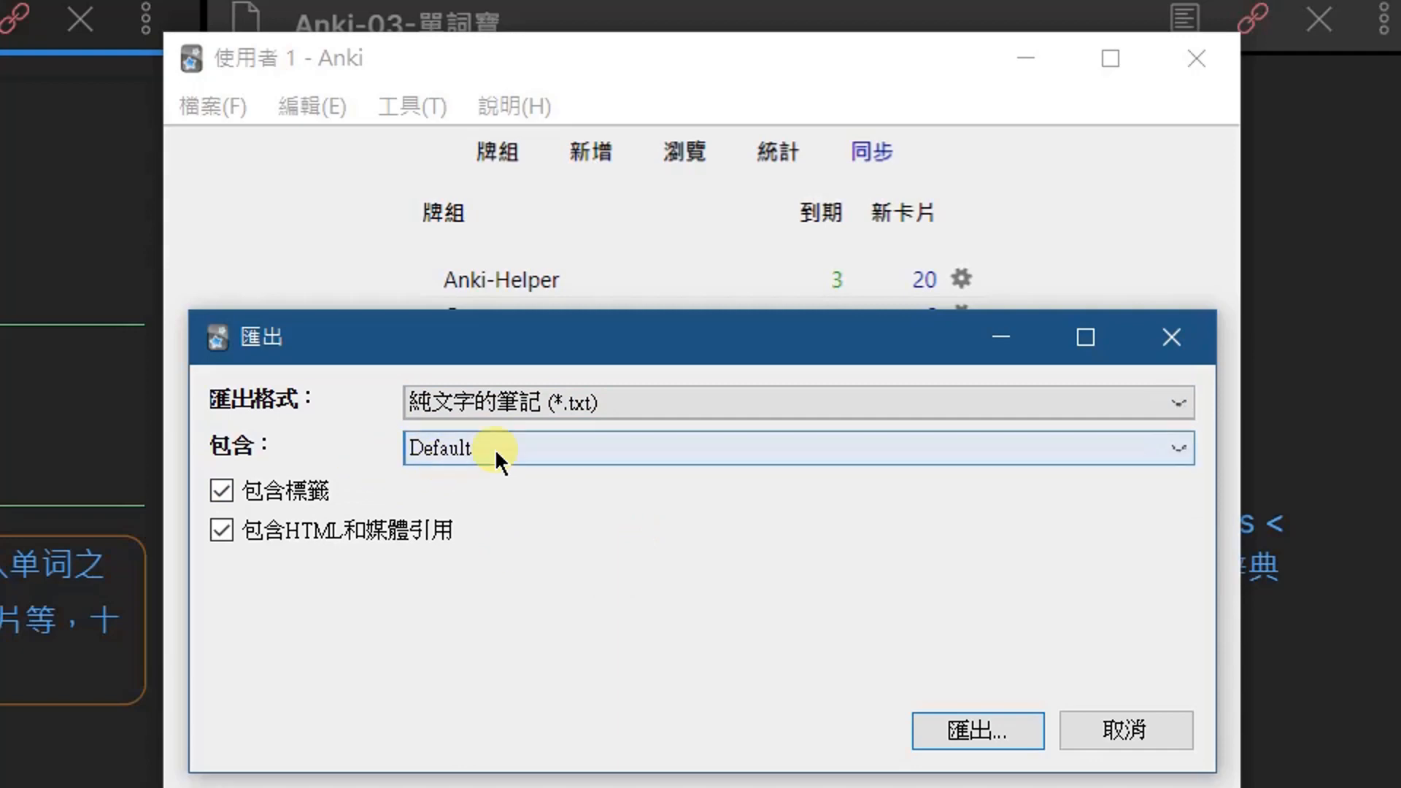
left_click(978, 730)
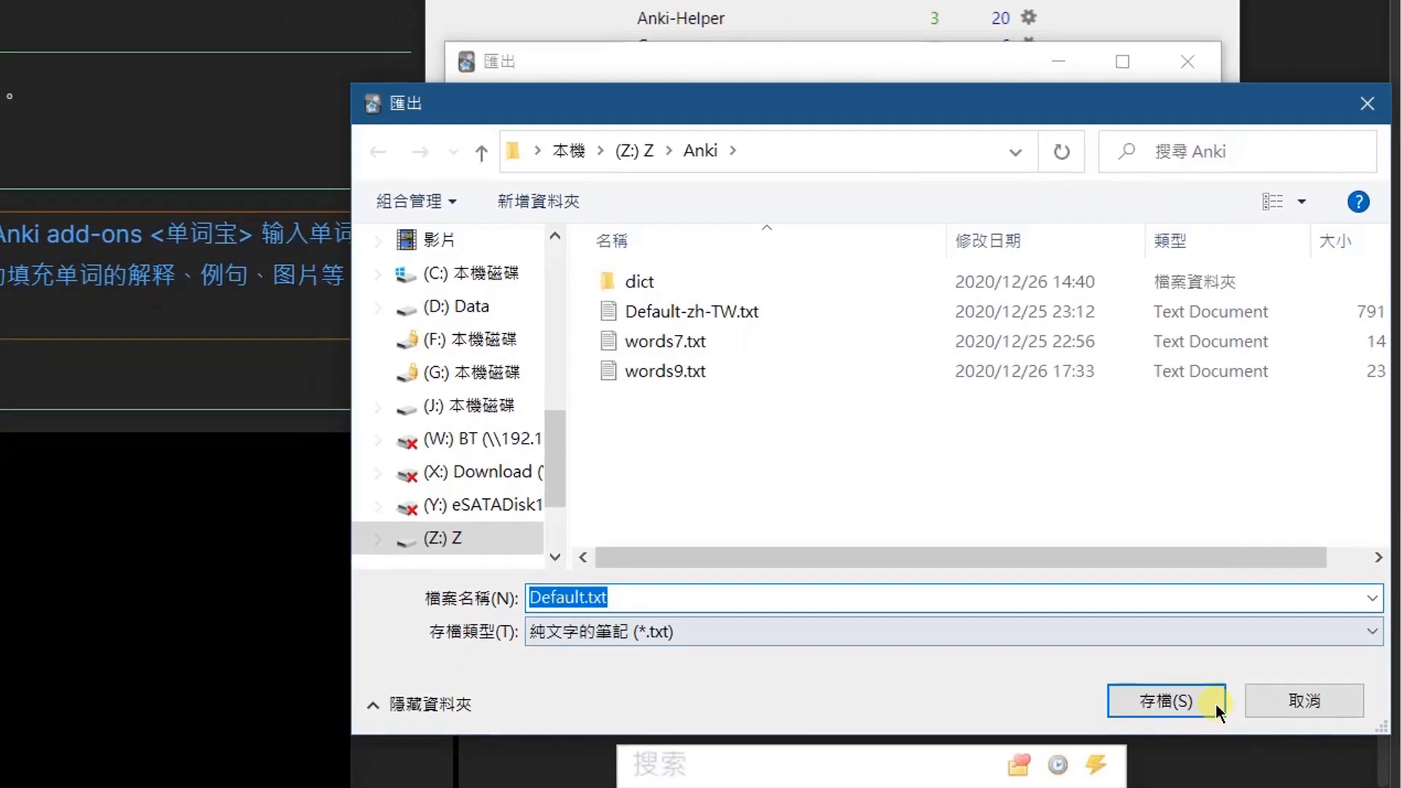
left_click(1168, 700)
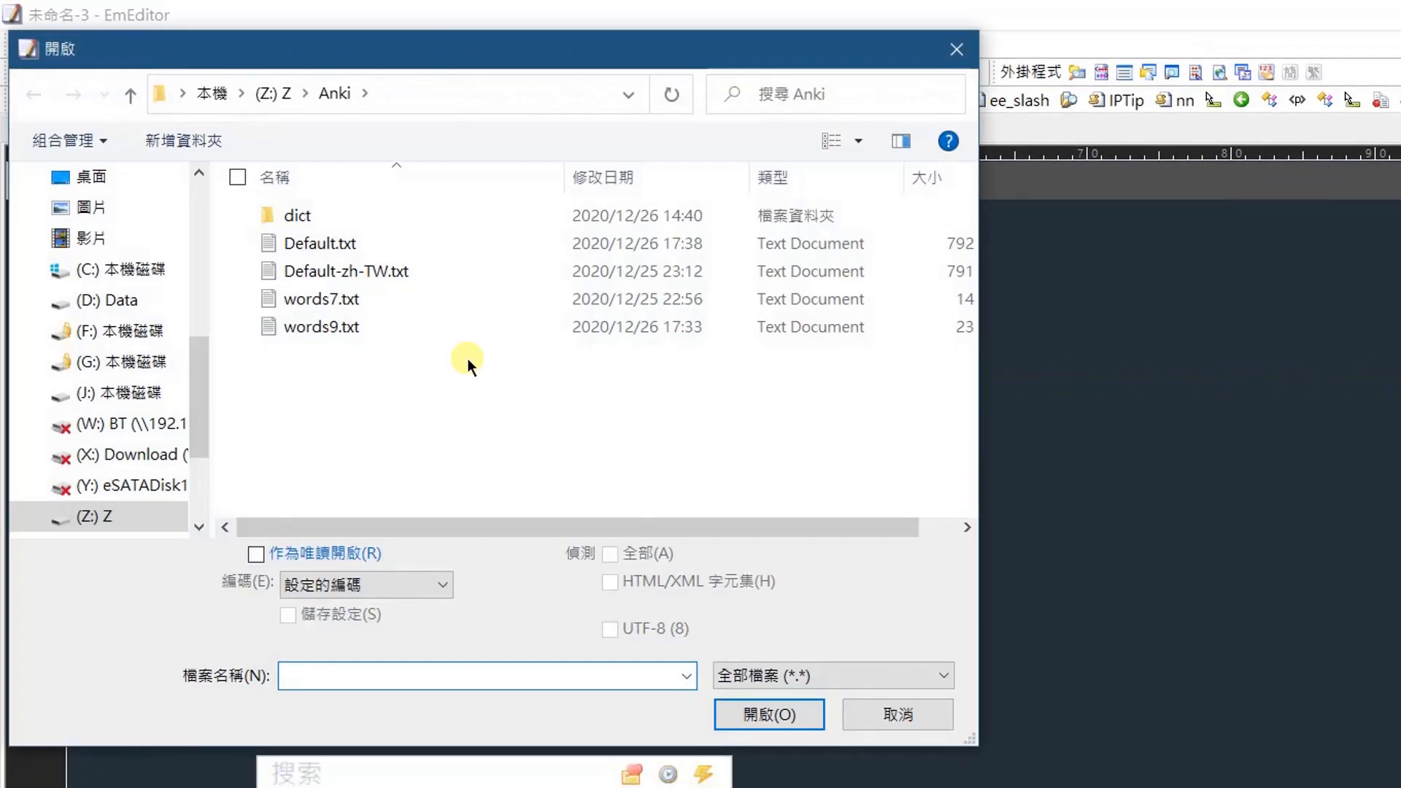
Step: Open Z:\Anki\Default.txt in EmEditor and look through the exported notes
left_click(337, 248)
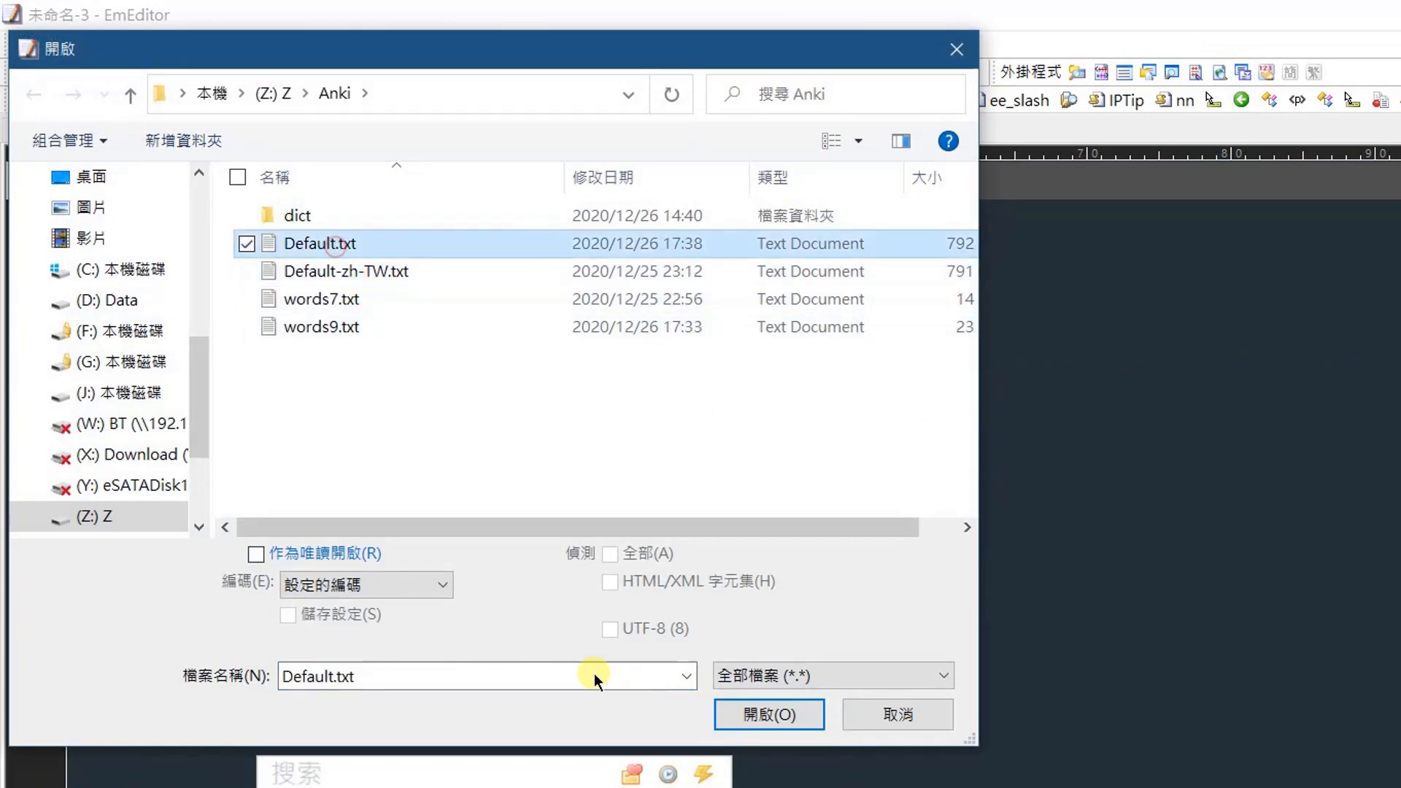
left_click(753, 717)
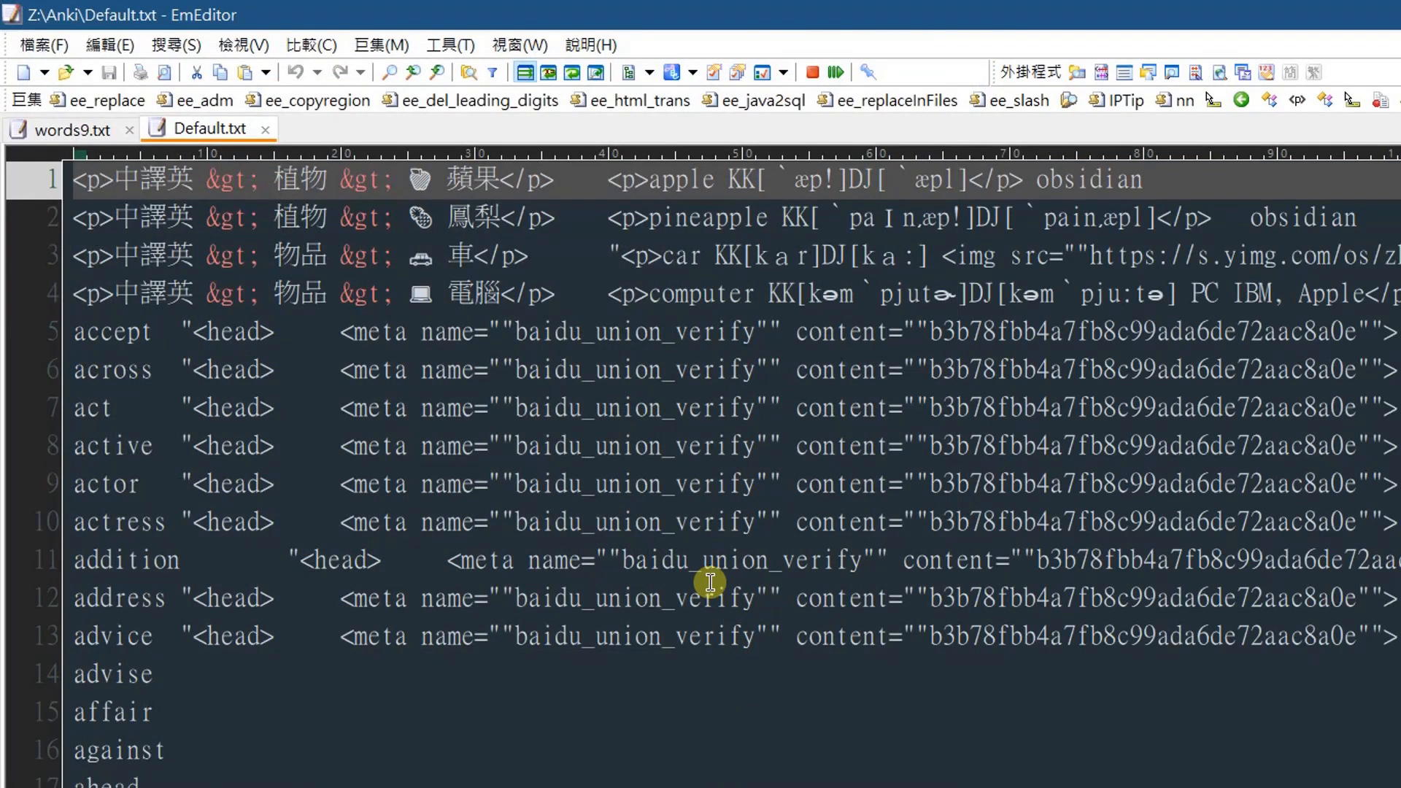
scroll(742, 525, "down", 18)
scroll(745, 534, "up", 18)
Step: Delete the four 中譯英 note lines above accept in Default.txt
left_click(133, 179)
key("shift+Down")
key("shift+Down")
key("shift+Down")
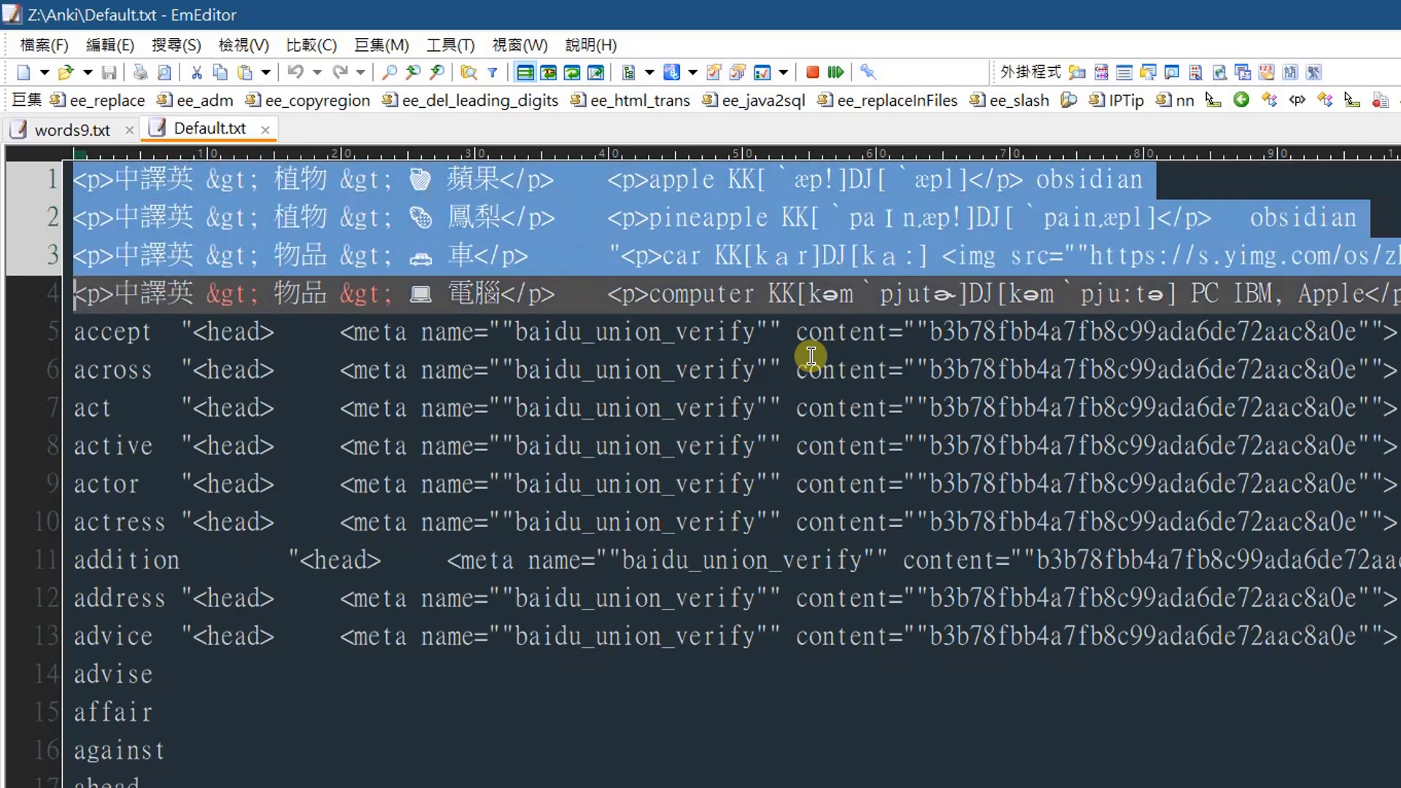
key("shift+Down")
key("Delete")
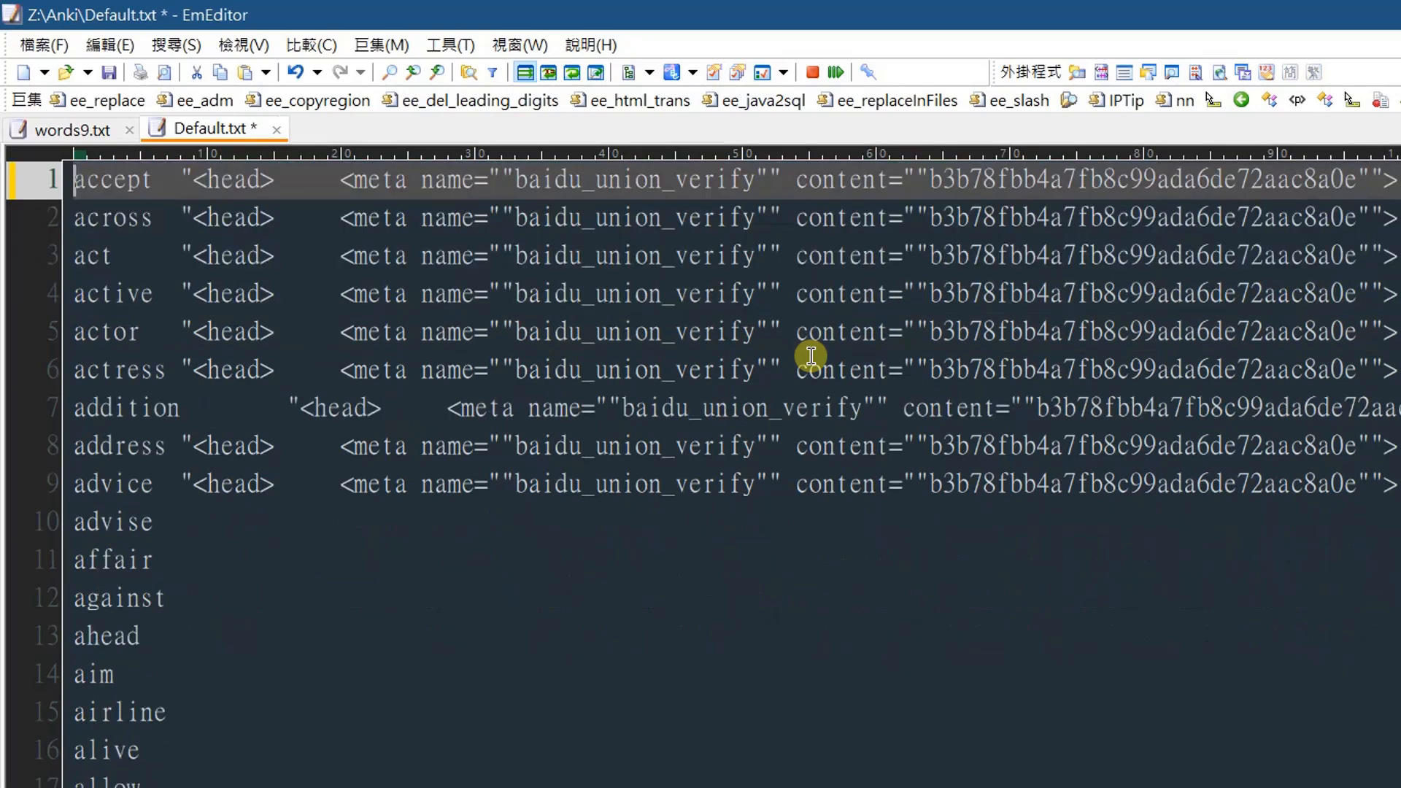
Step: Delete every line from advise to the end of the file and save Default.txt
key("Down")
key("Down")
key("Down")
key("Down")
key("Down")
key("Down")
key("Down")
key("Down")
key("Down")
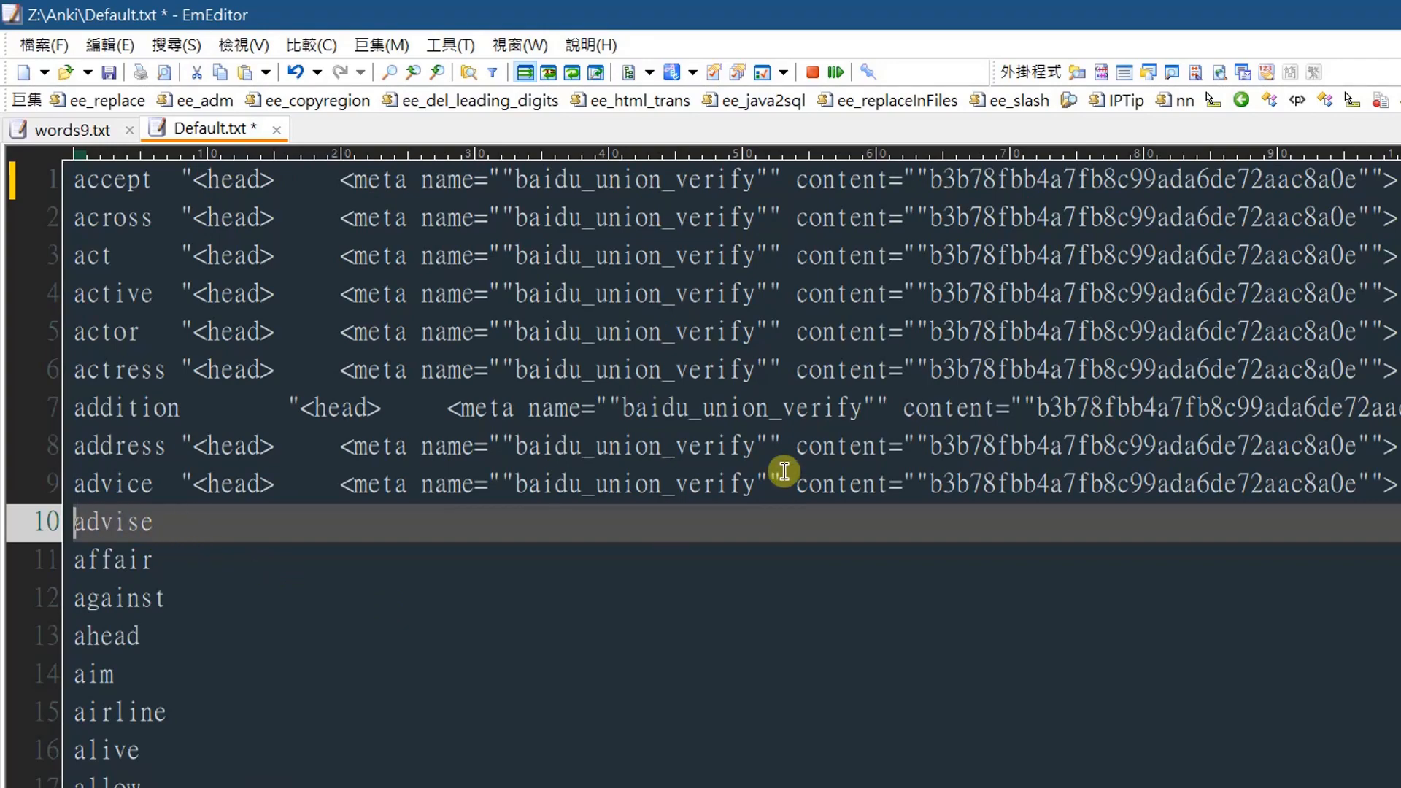
key("ctrl+shift+End")
key("Delete")
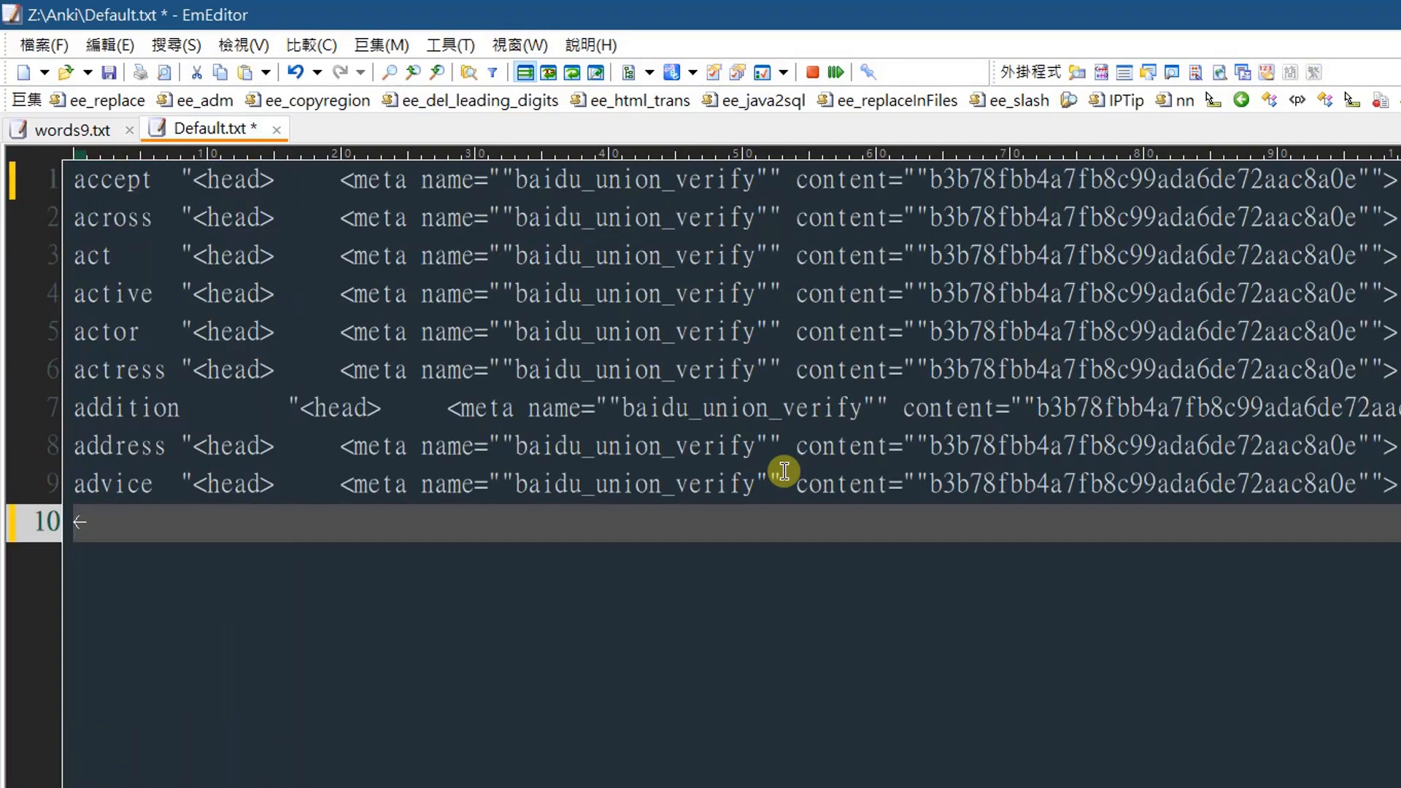
key("ctrl+Home")
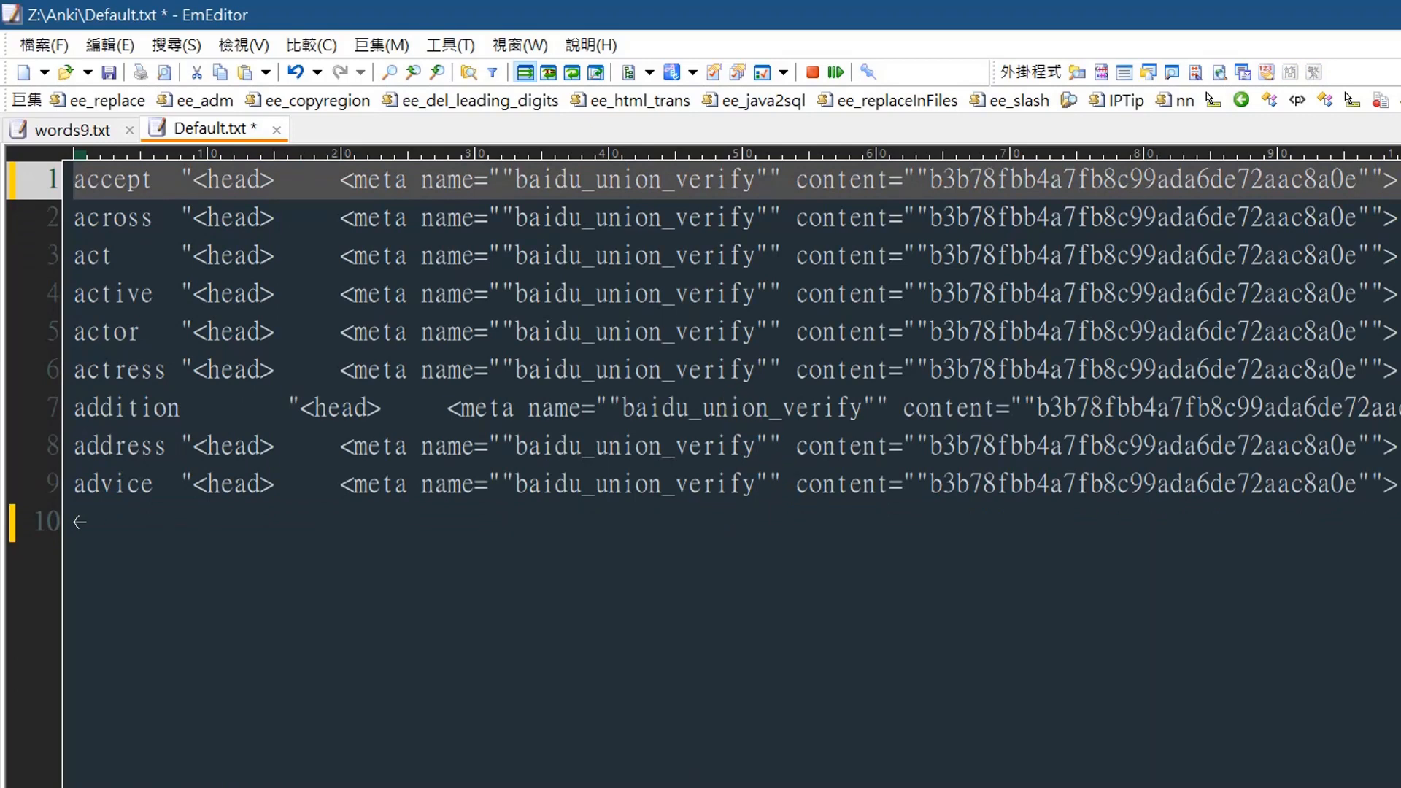
key("ctrl+s")
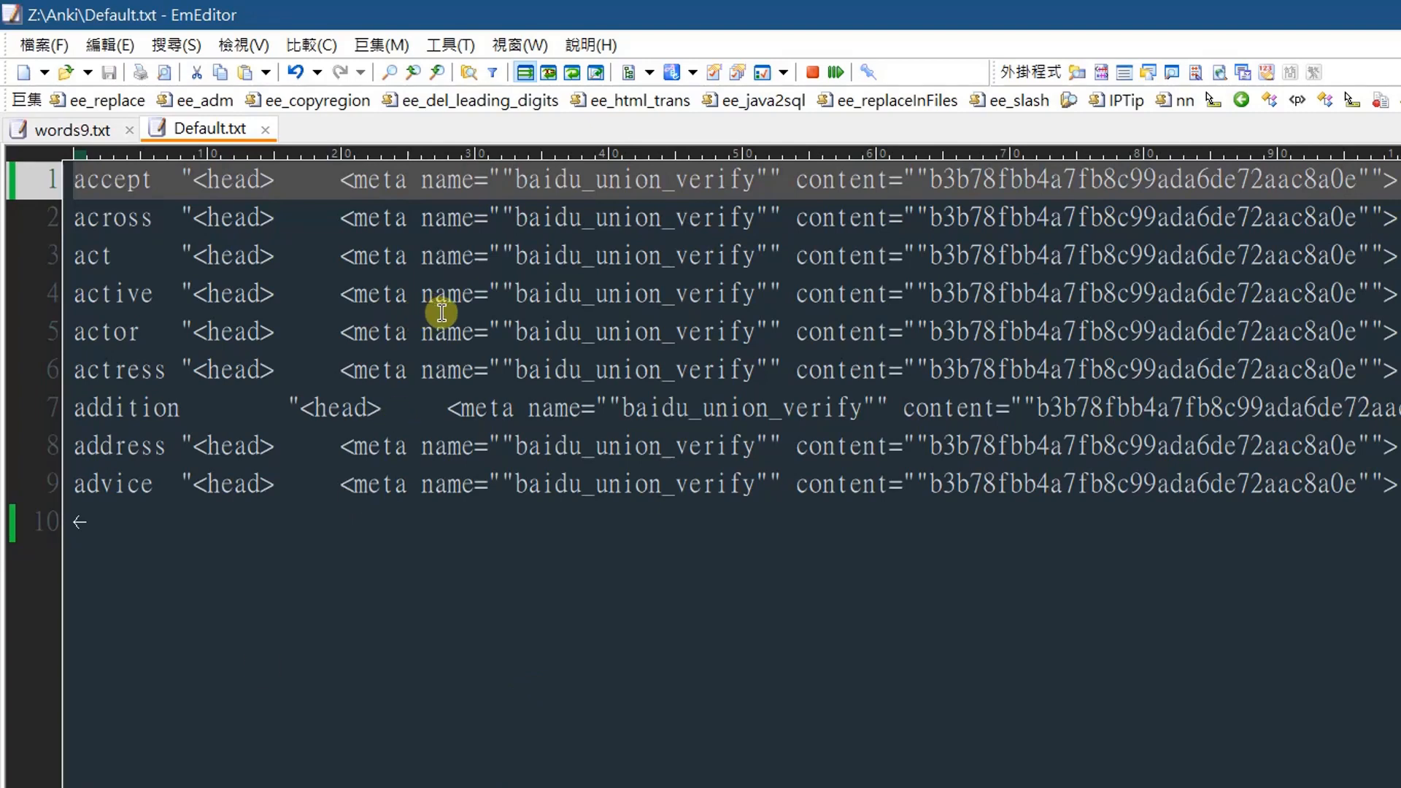
Step: Convert the entire text of Default.txt to Traditional Chinese and check the Chinese example sentences
key("ctrl+a")
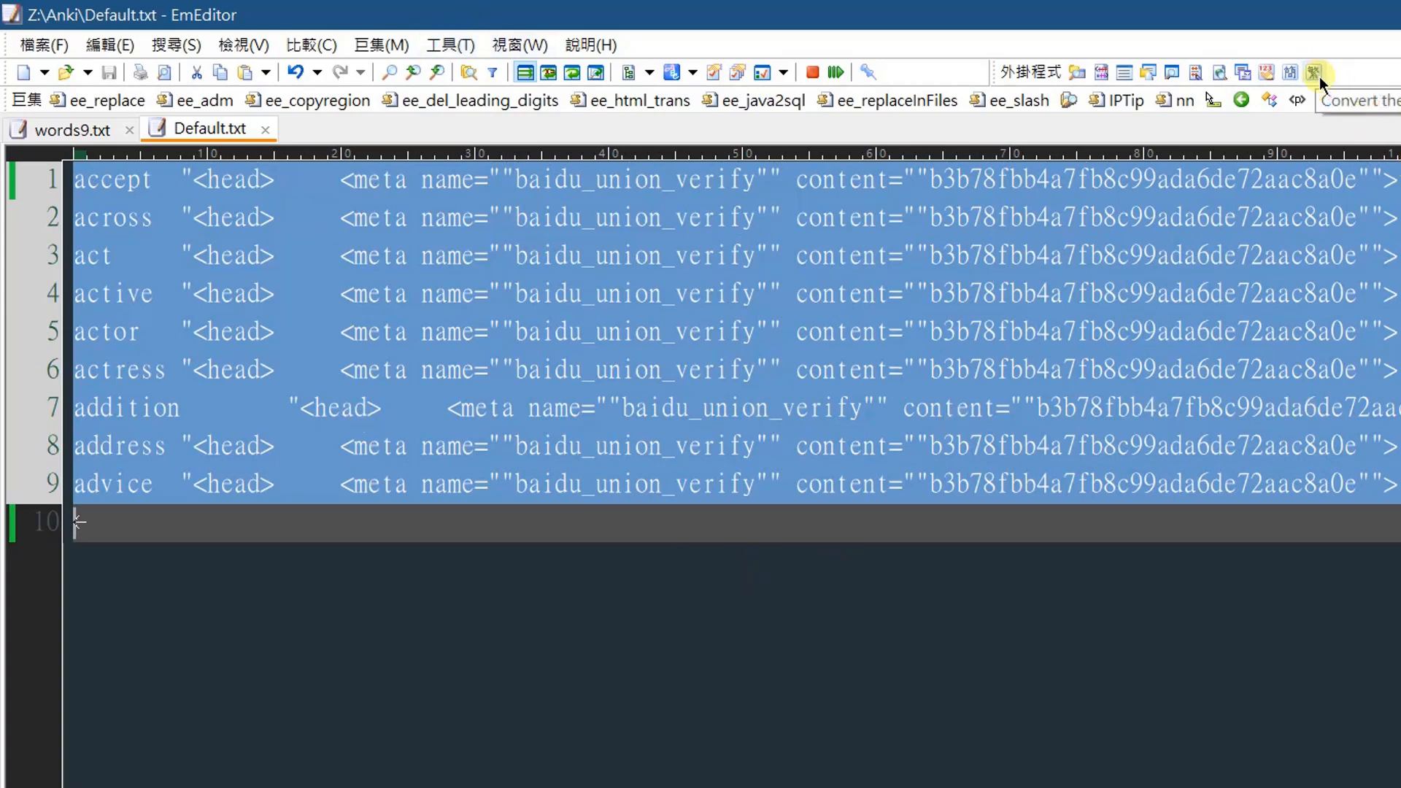
left_click(1315, 73)
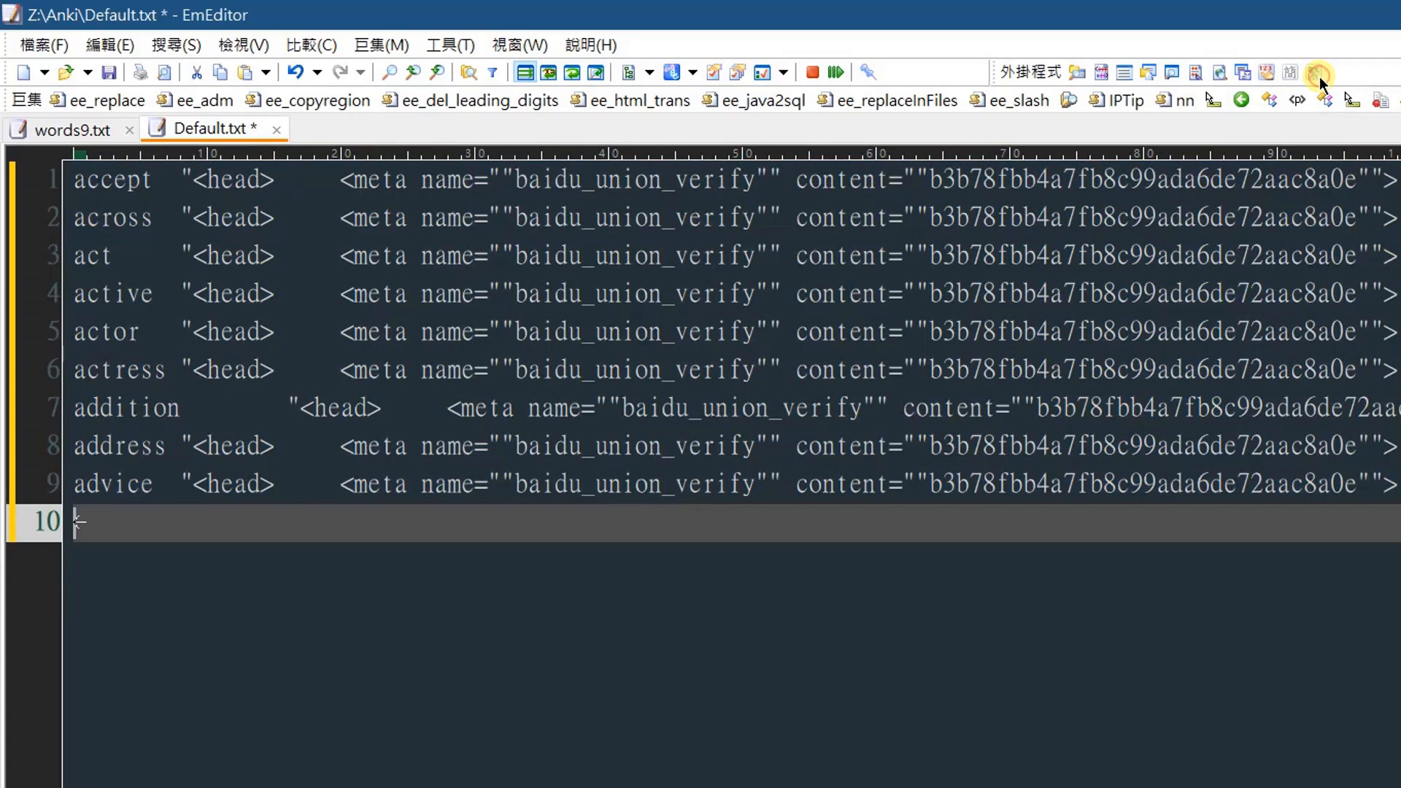
scroll(729, 468, "right", 20)
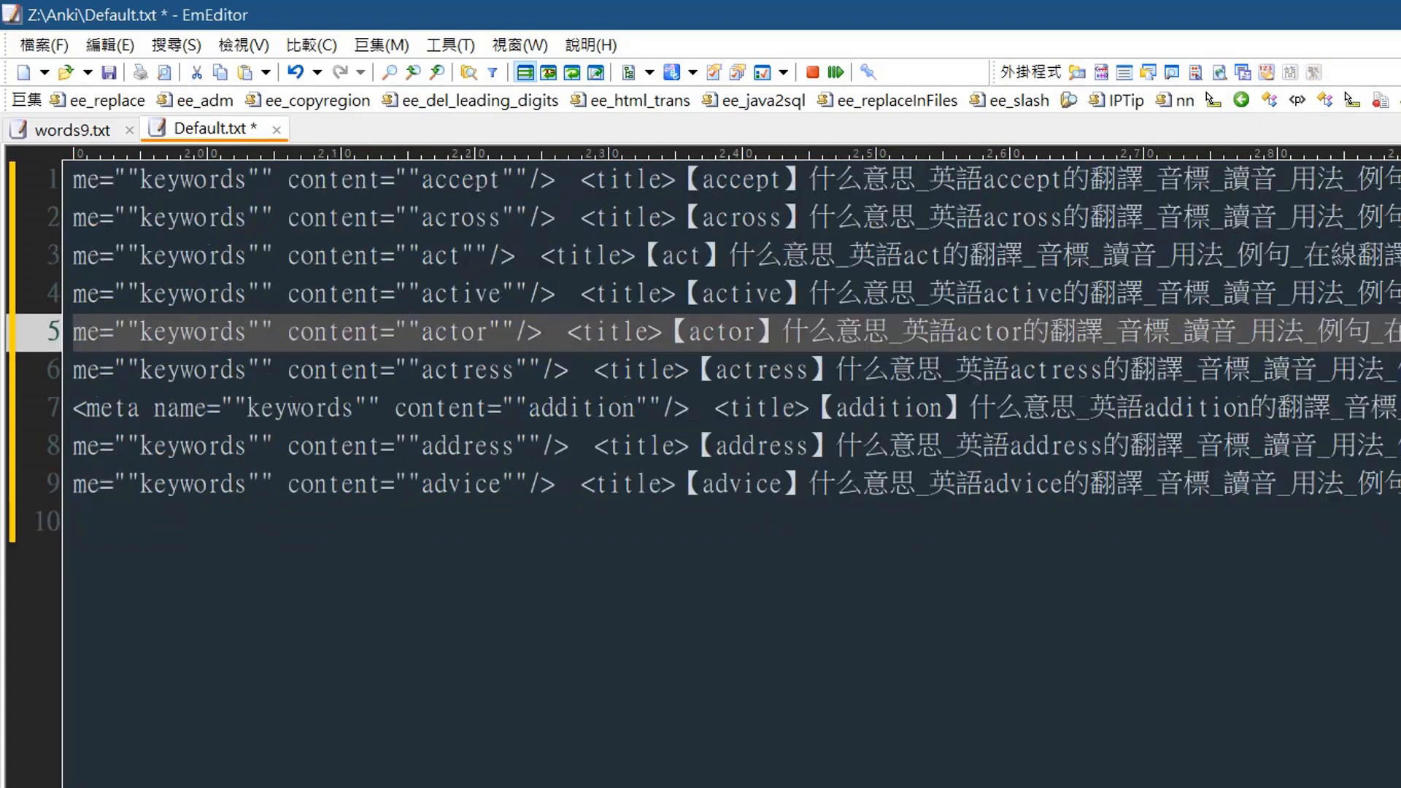
scroll(730, 468, "right", 20)
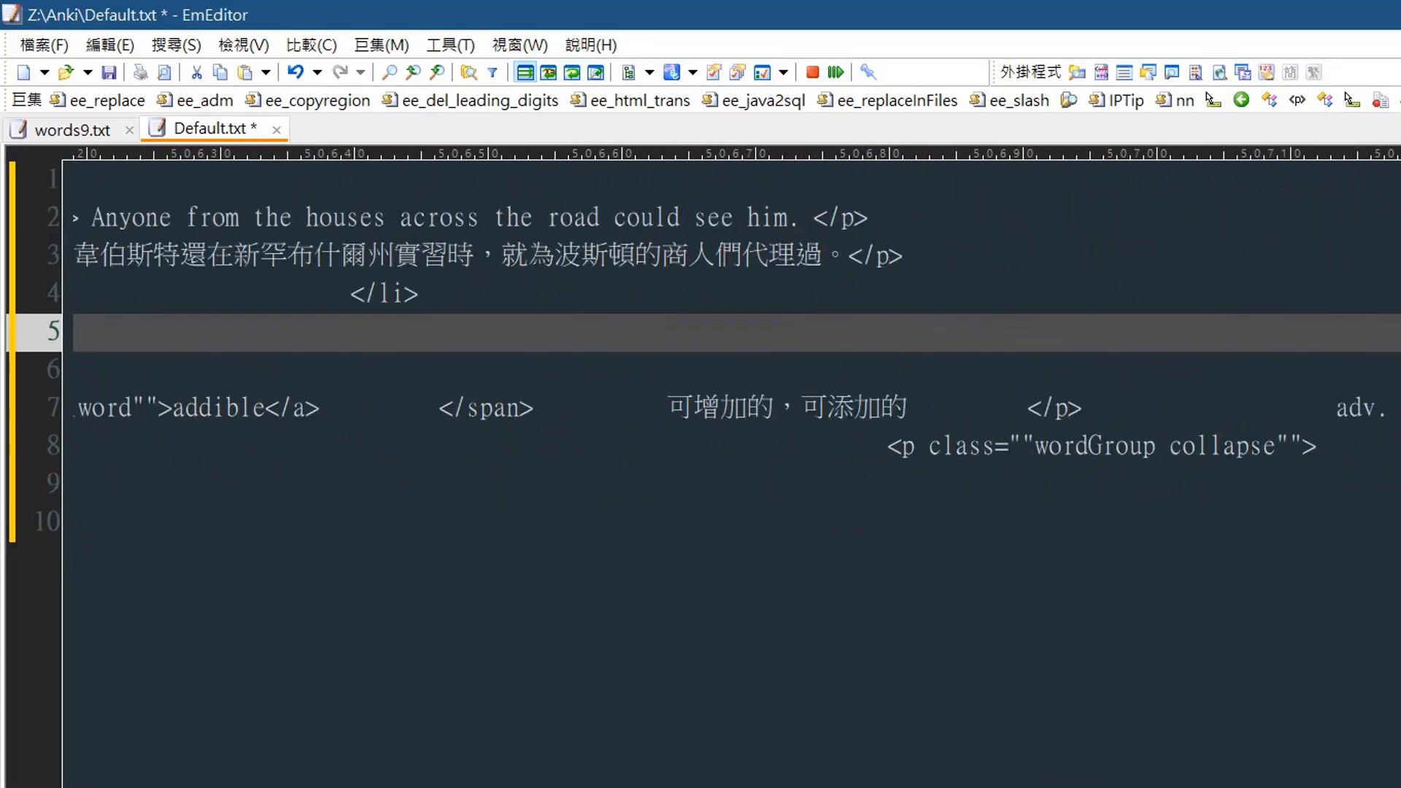
left_click(556, 248)
left_click_drag(250, 222, 782, 256)
left_click(830, 257)
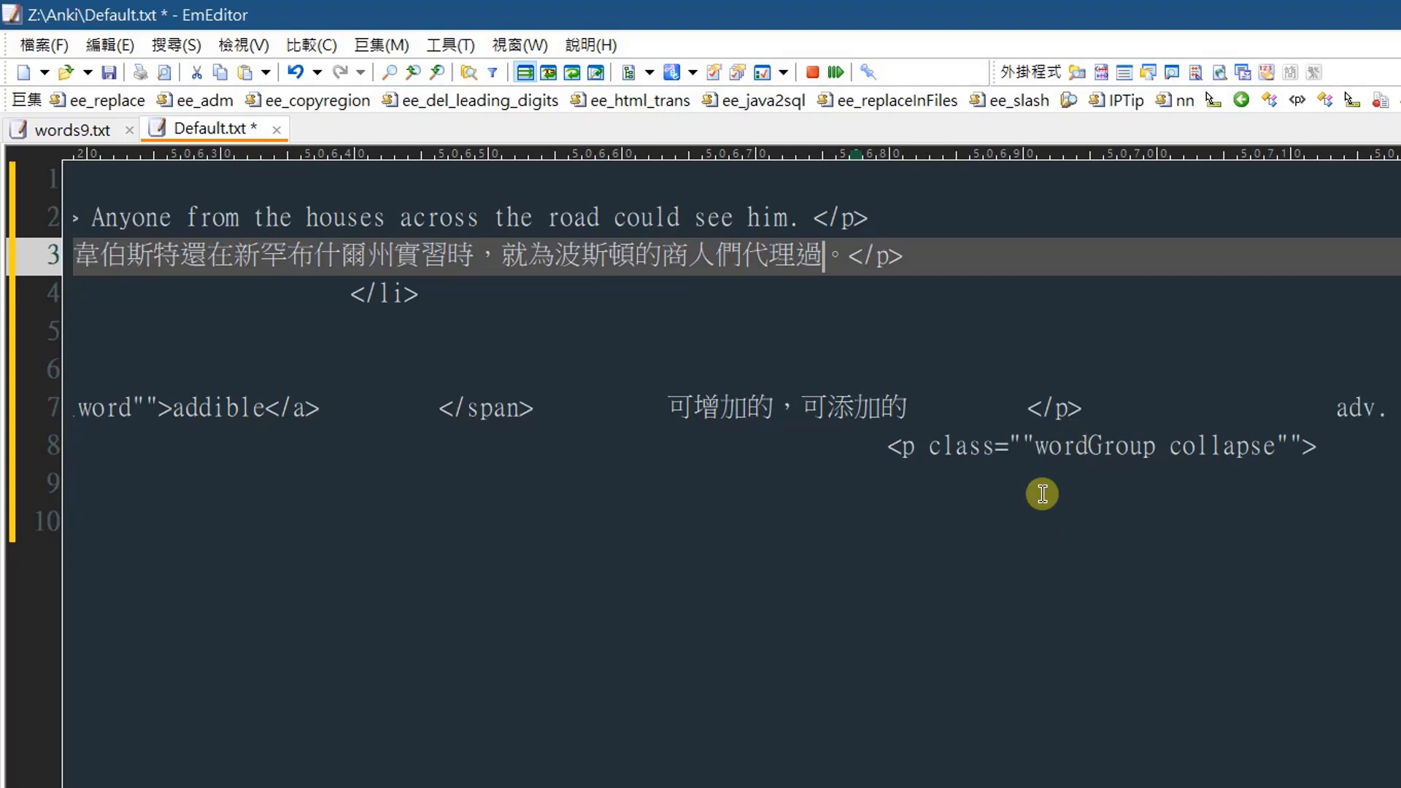
Step: Switch to Anki's card browser, delete all notes in the Default deck and close the browser
left_click(728, 292)
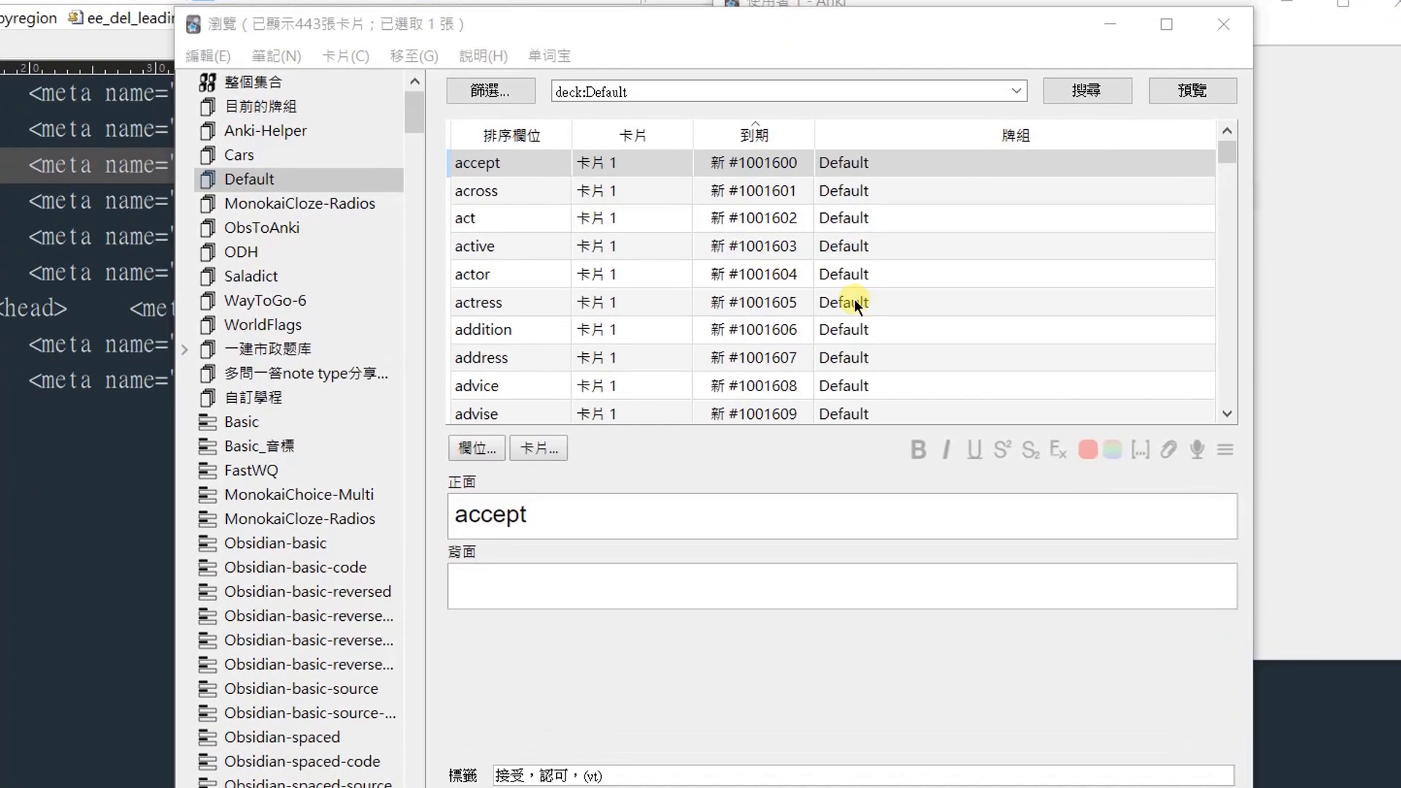
left_click(521, 164)
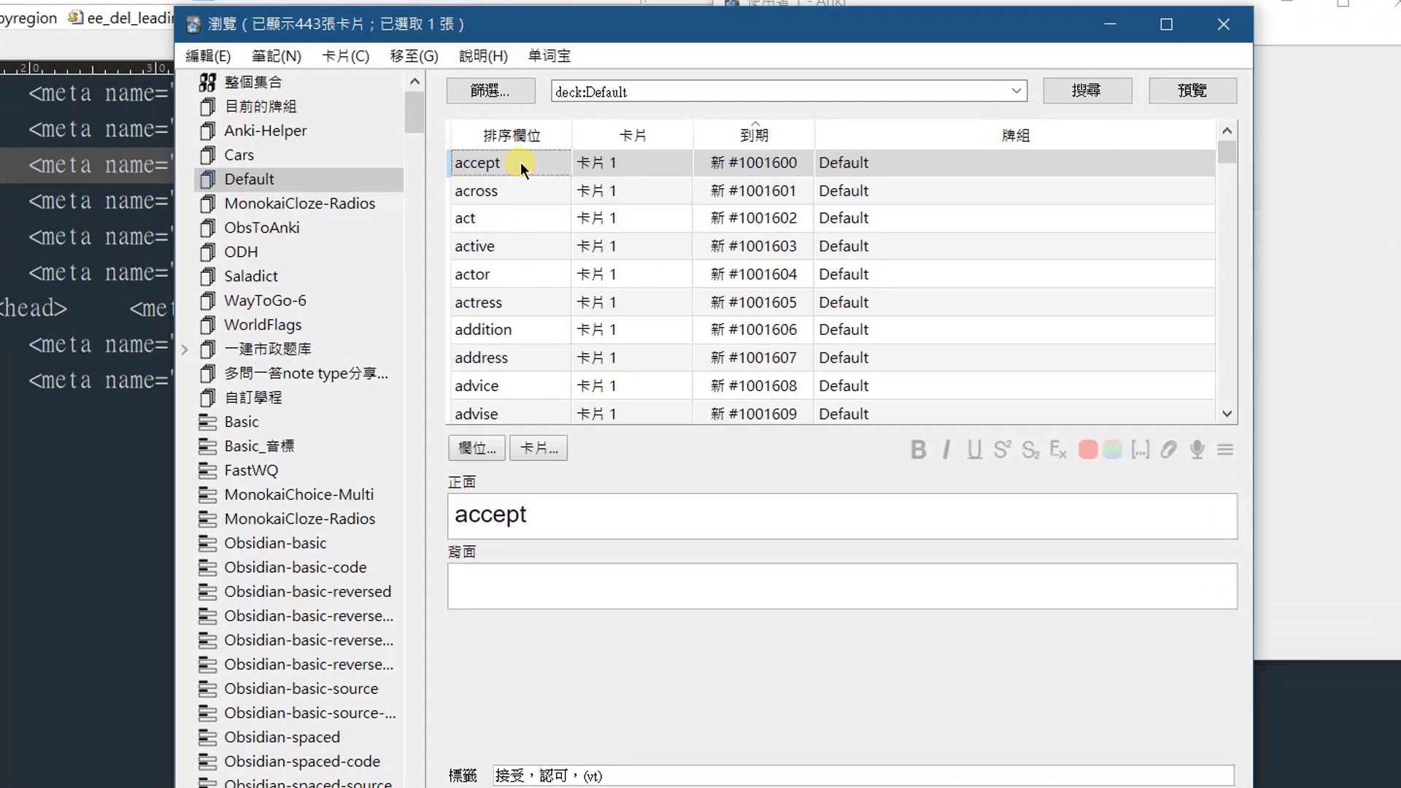
key("ctrl+a")
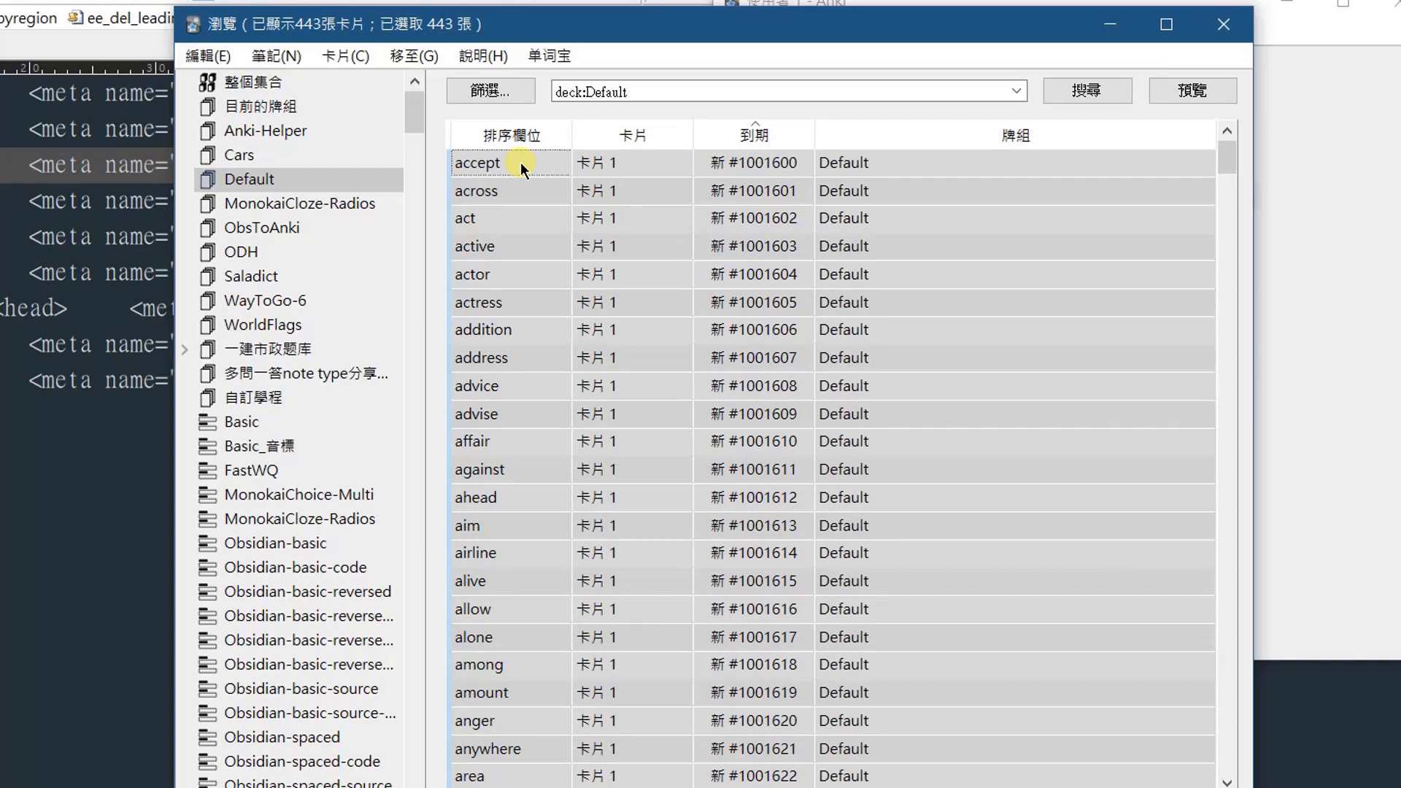
right_click(607, 228)
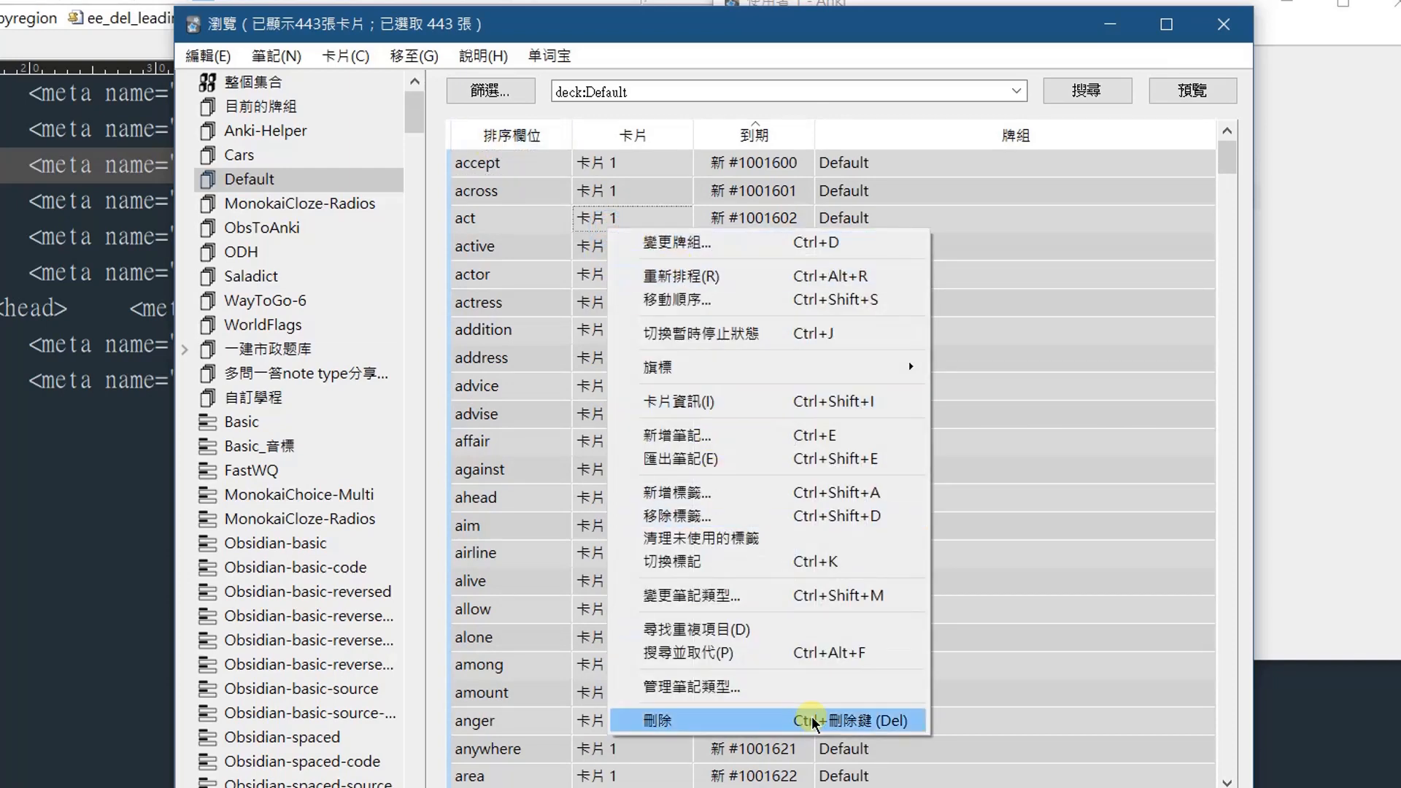
left_click(813, 721)
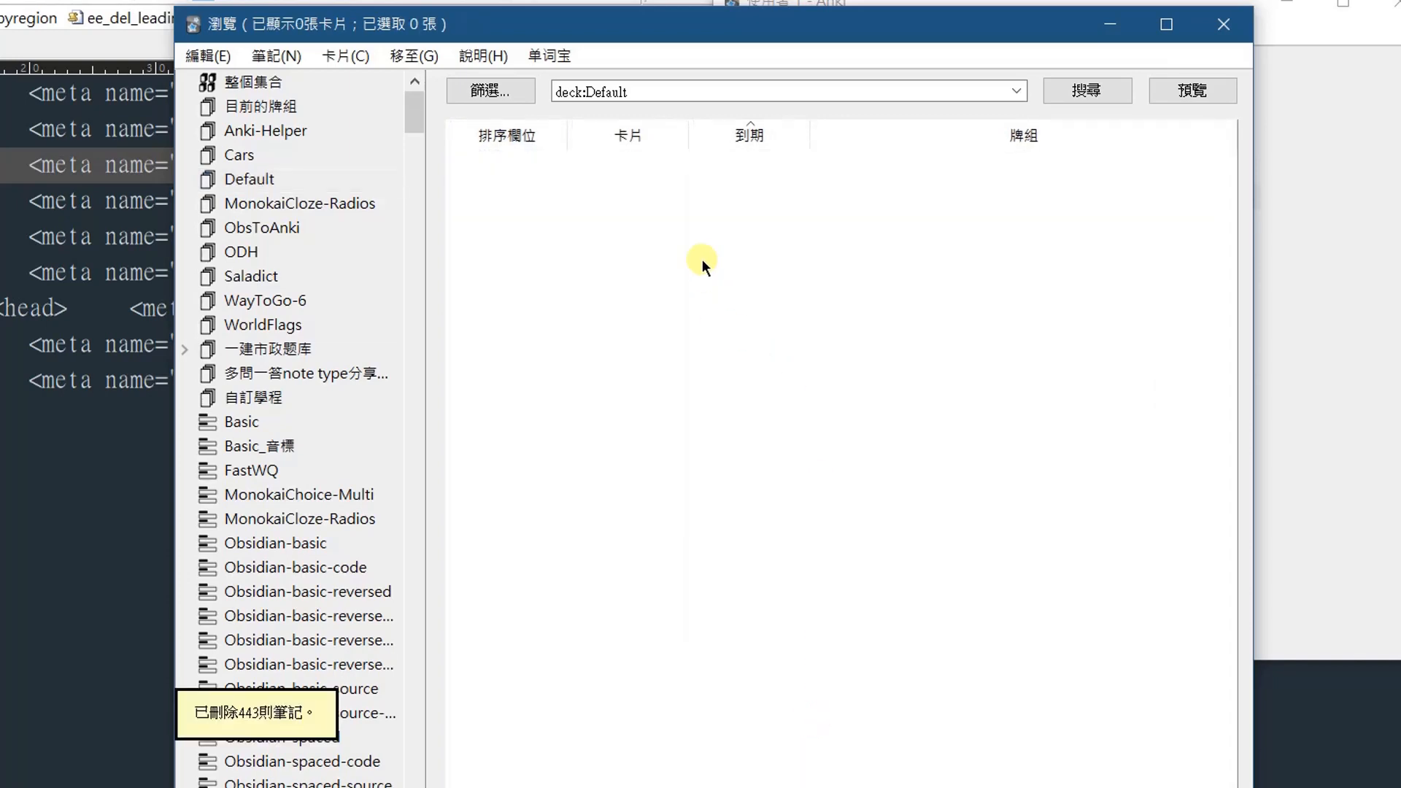
left_click(1233, 22)
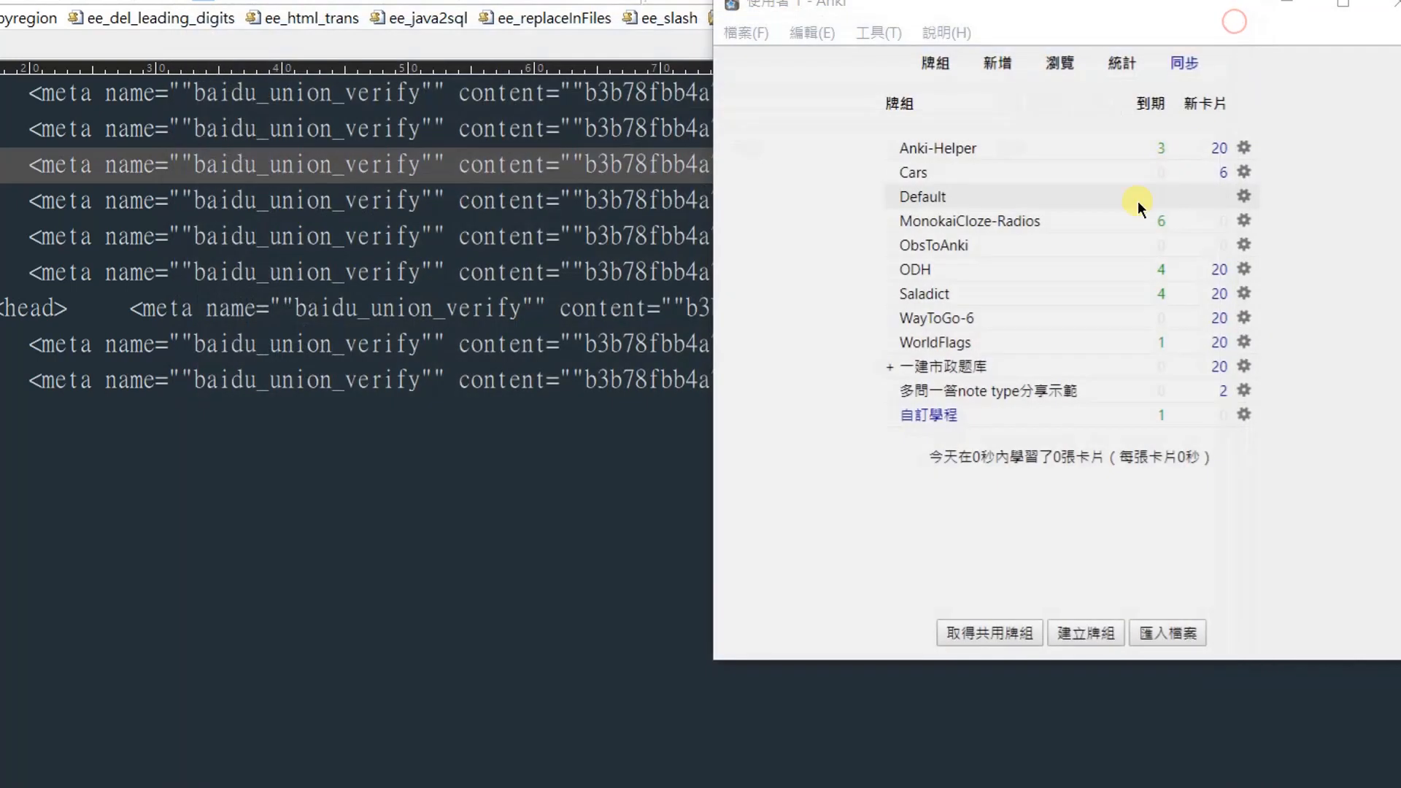
Step: Import Z:\Anki\Default.txt into the Default deck as 基本型 notes, with HTML allowed and duplicate first fields imported
left_click(744, 34)
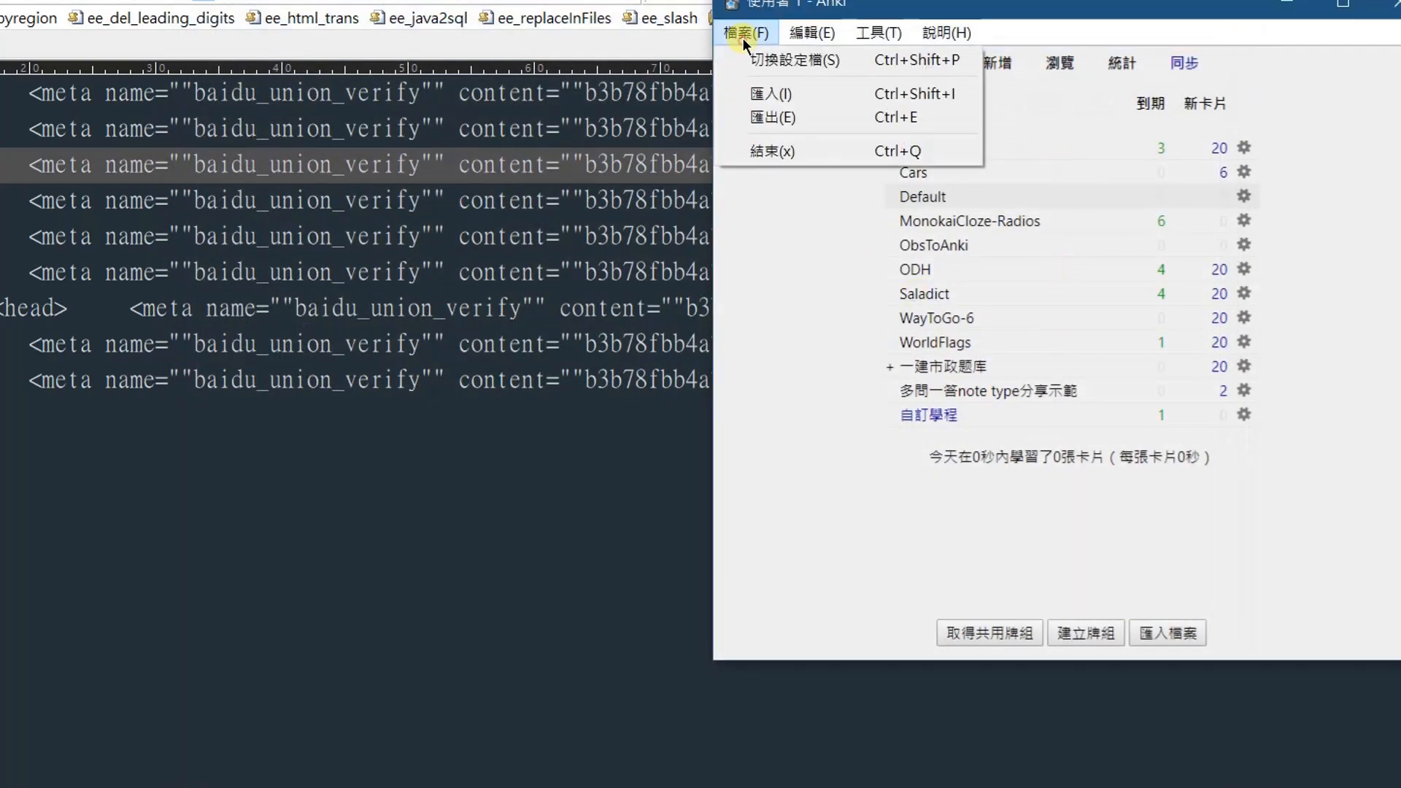
left_click(789, 91)
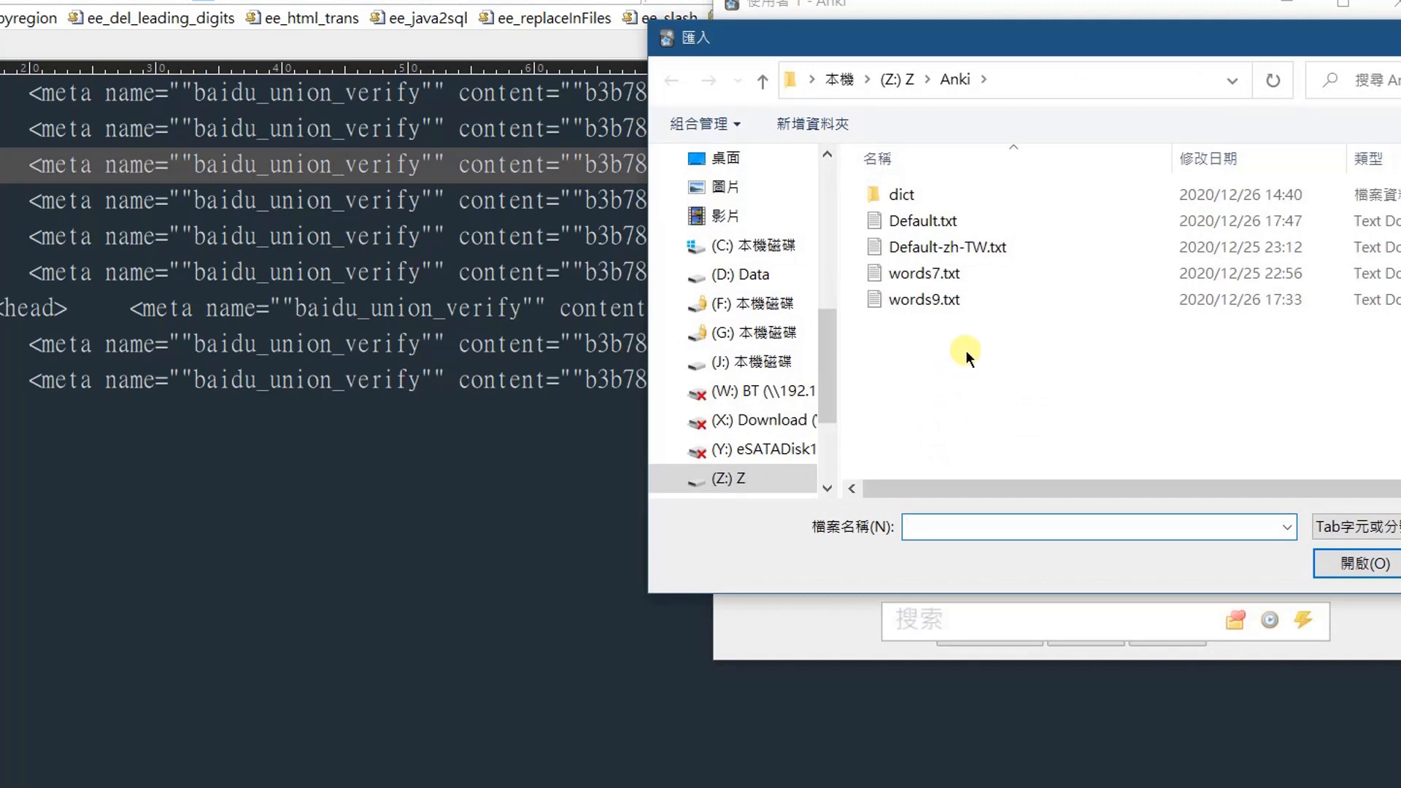
left_click(953, 219)
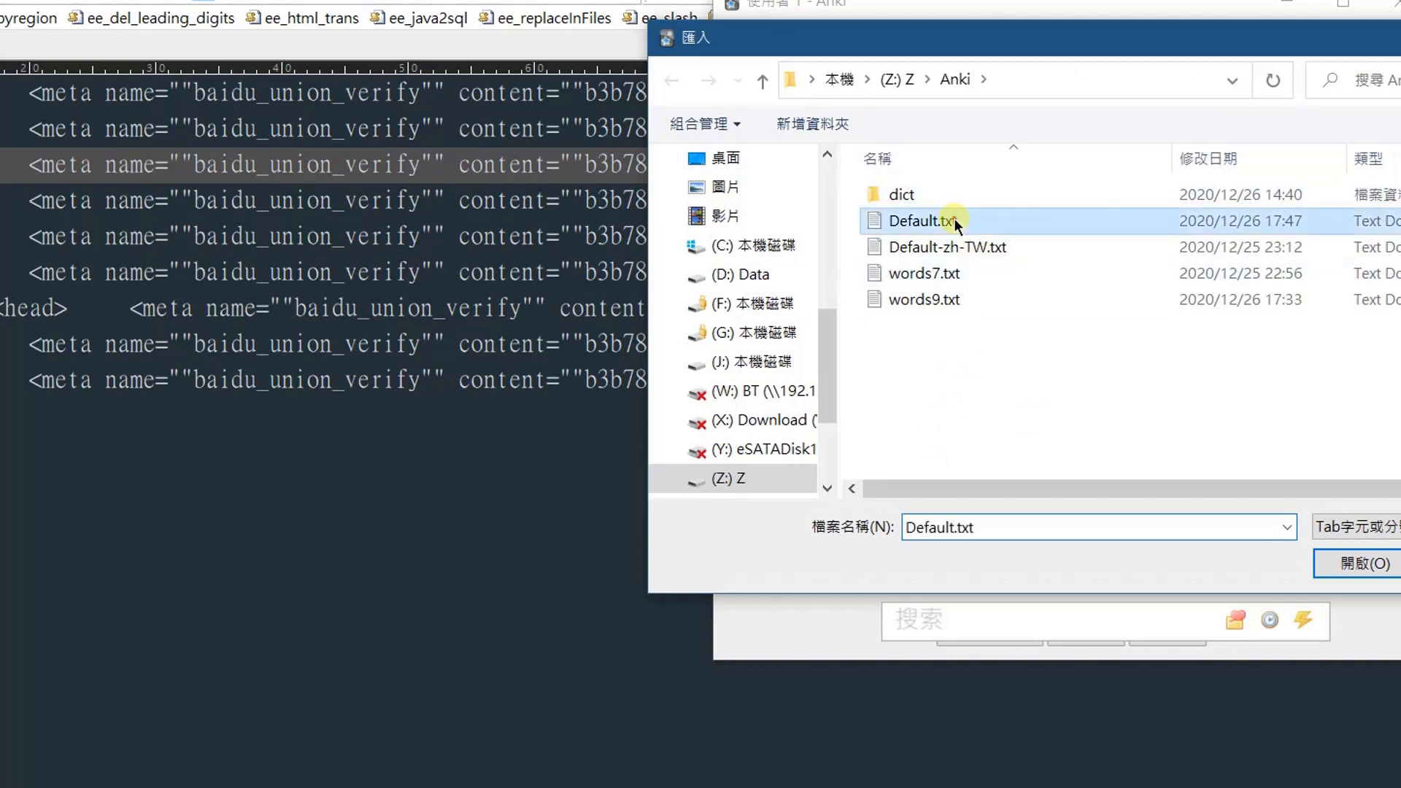
left_click(1358, 566)
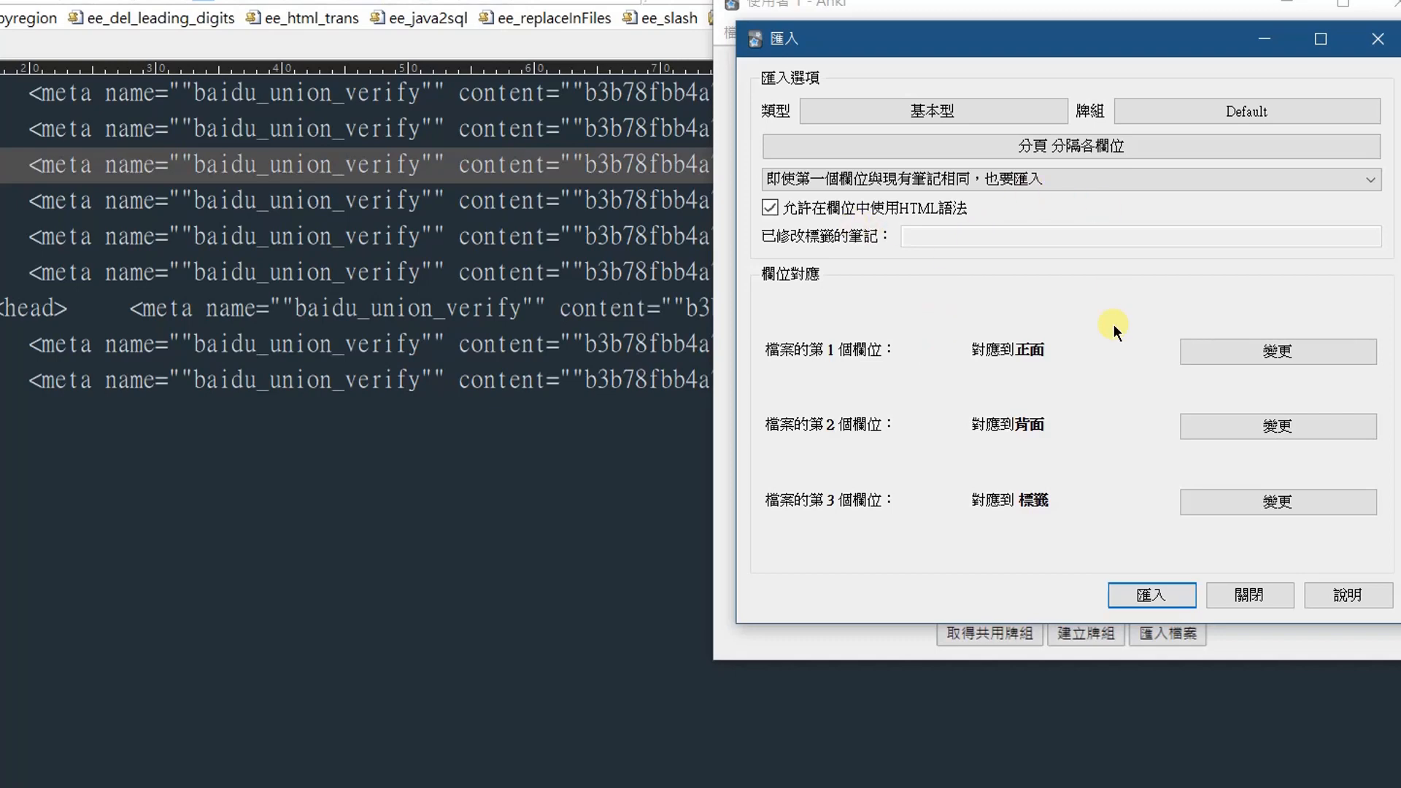
left_click(1171, 599)
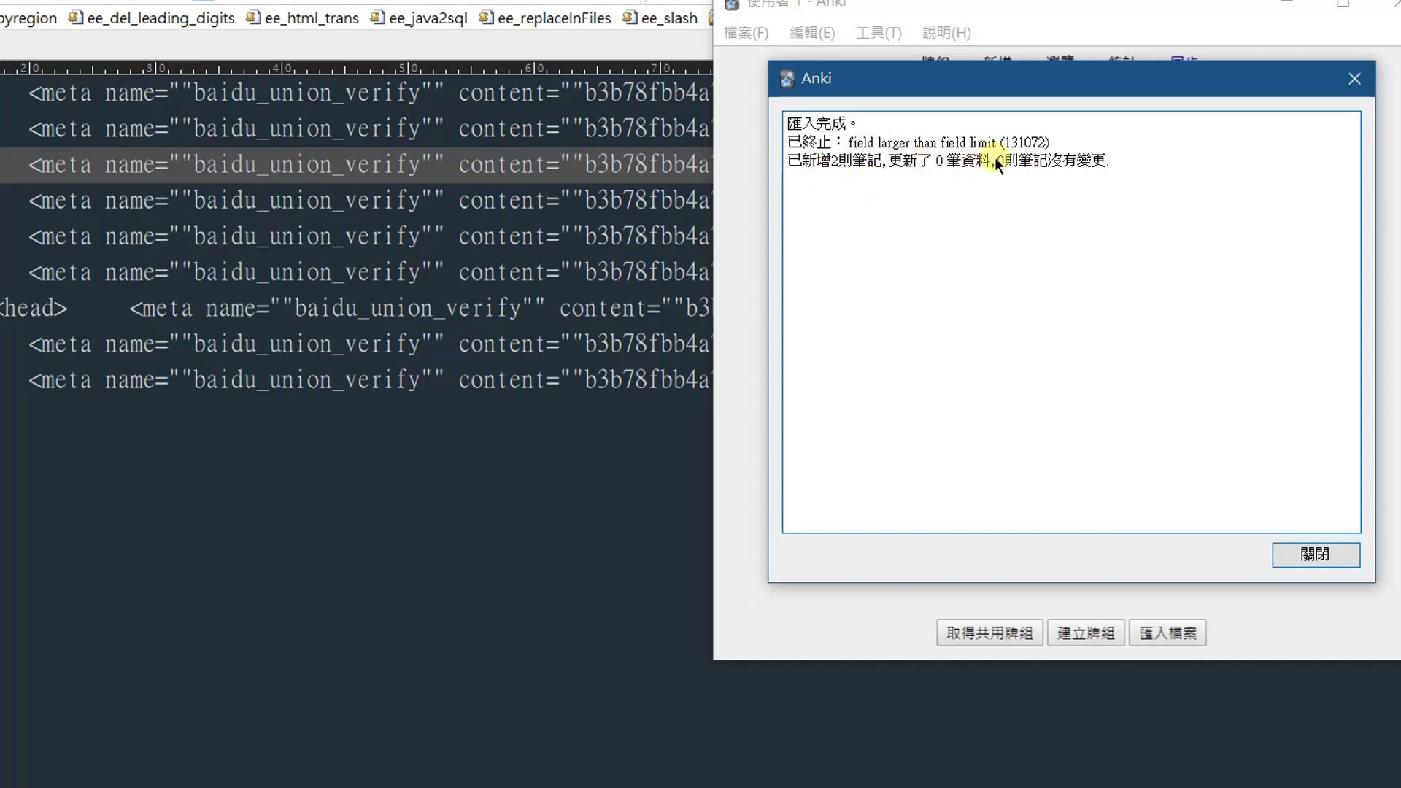
left_click(1331, 556)
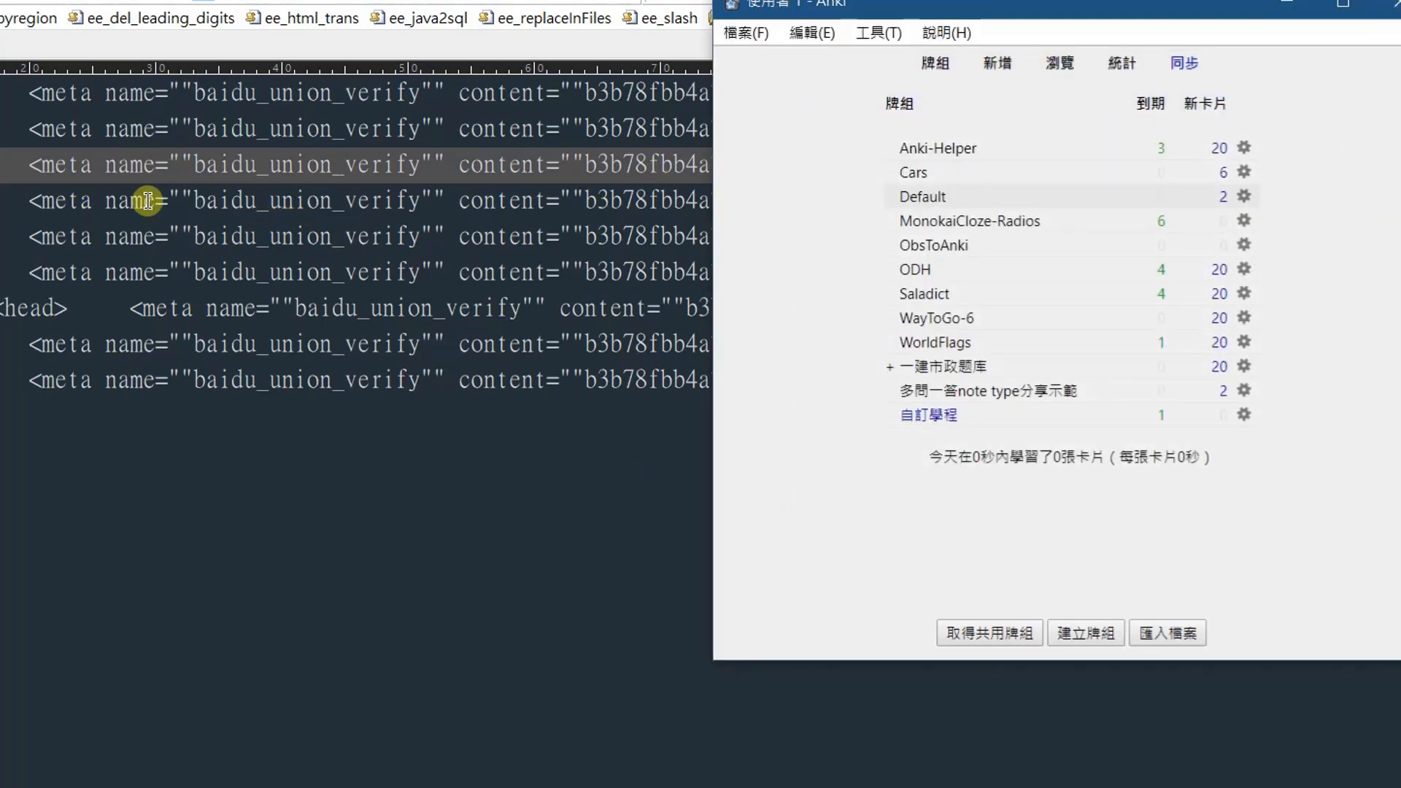
Step: Switch to EmEditor, delete the whole act line from Default.txt and save the file
left_click(144, 167)
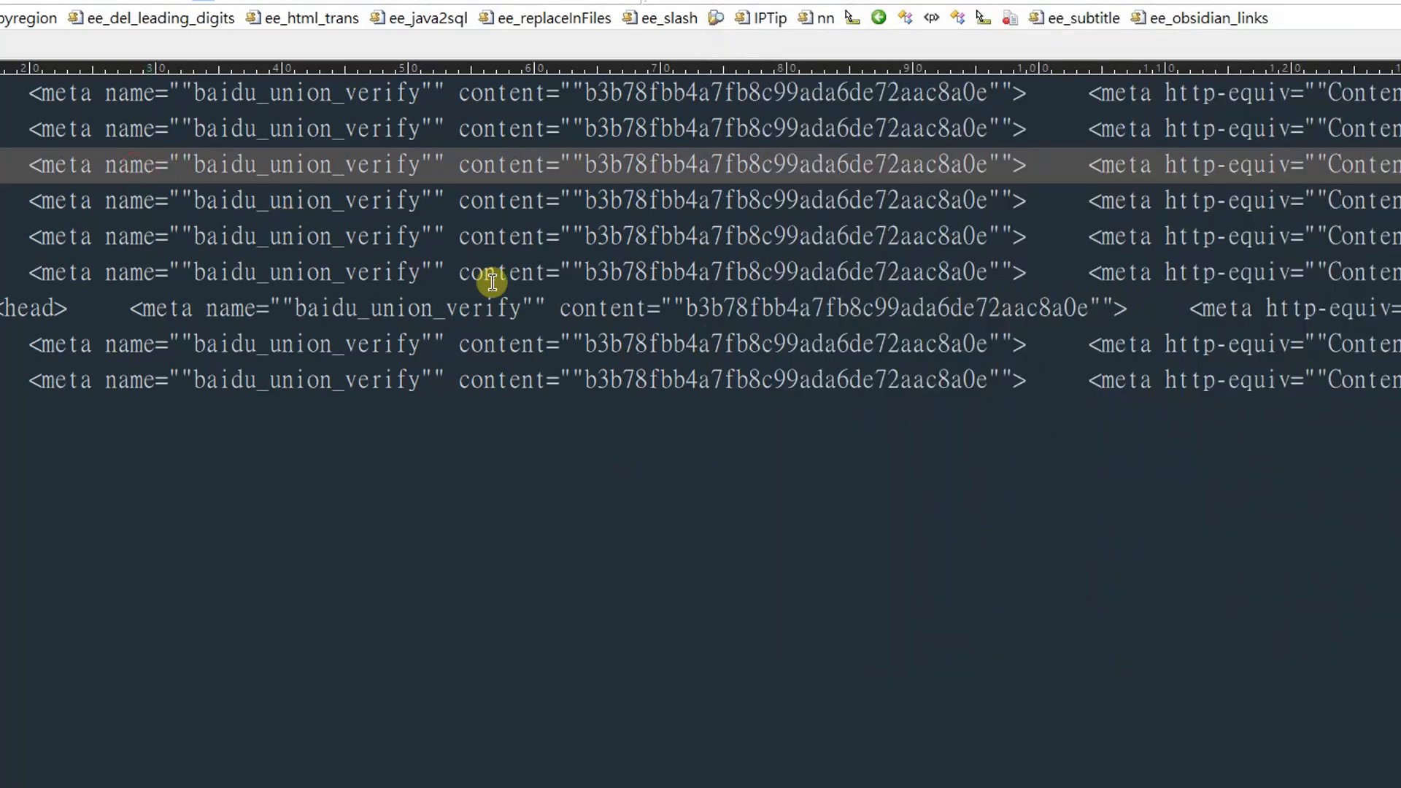
key("Down")
key("Down")
key("Down")
key("Down")
key("Up")
key("Up")
key("Up")
key("Up")
key("Down")
key("ctrl+End")
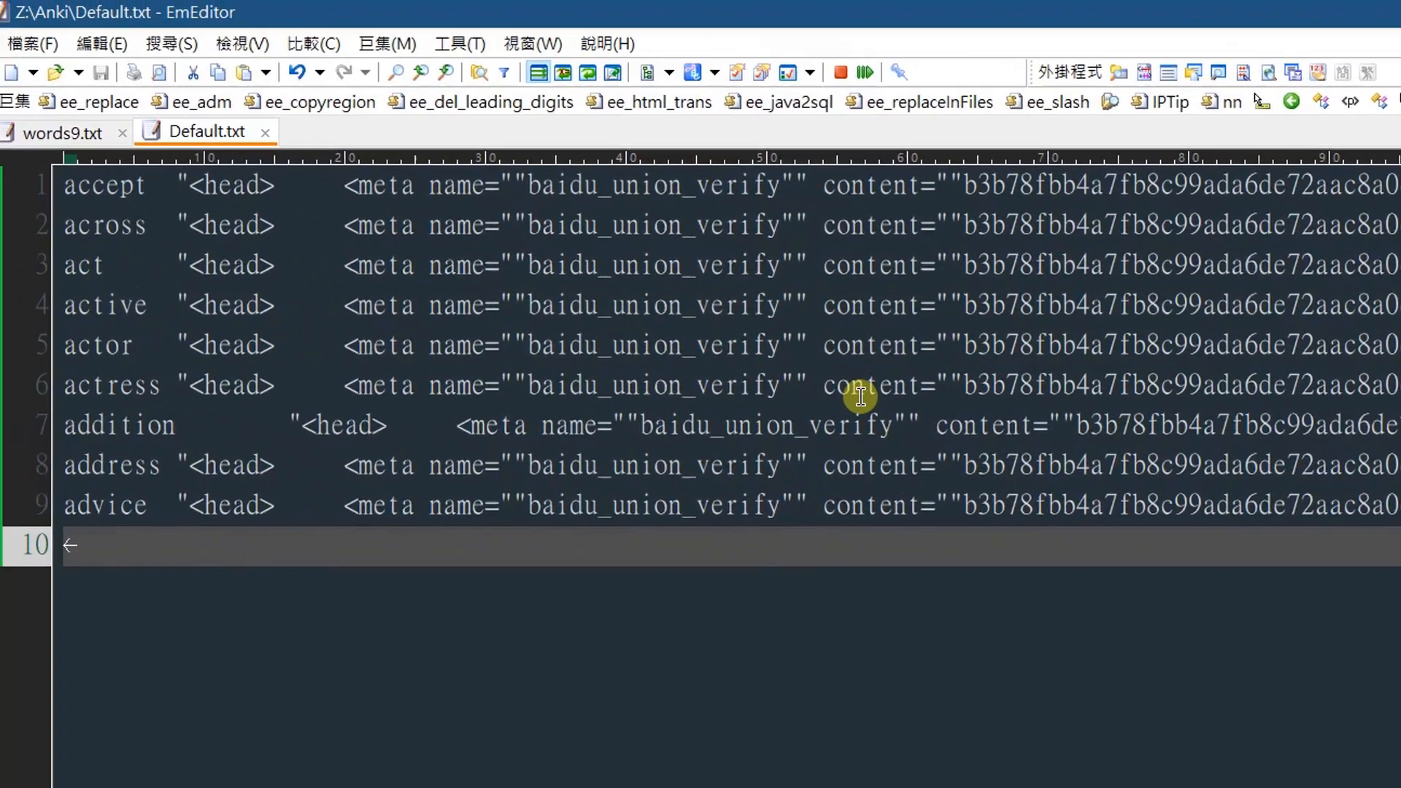
key("Up")
key("Up")
key("Up")
key("Up")
key("Up")
key("Up")
key("Up")
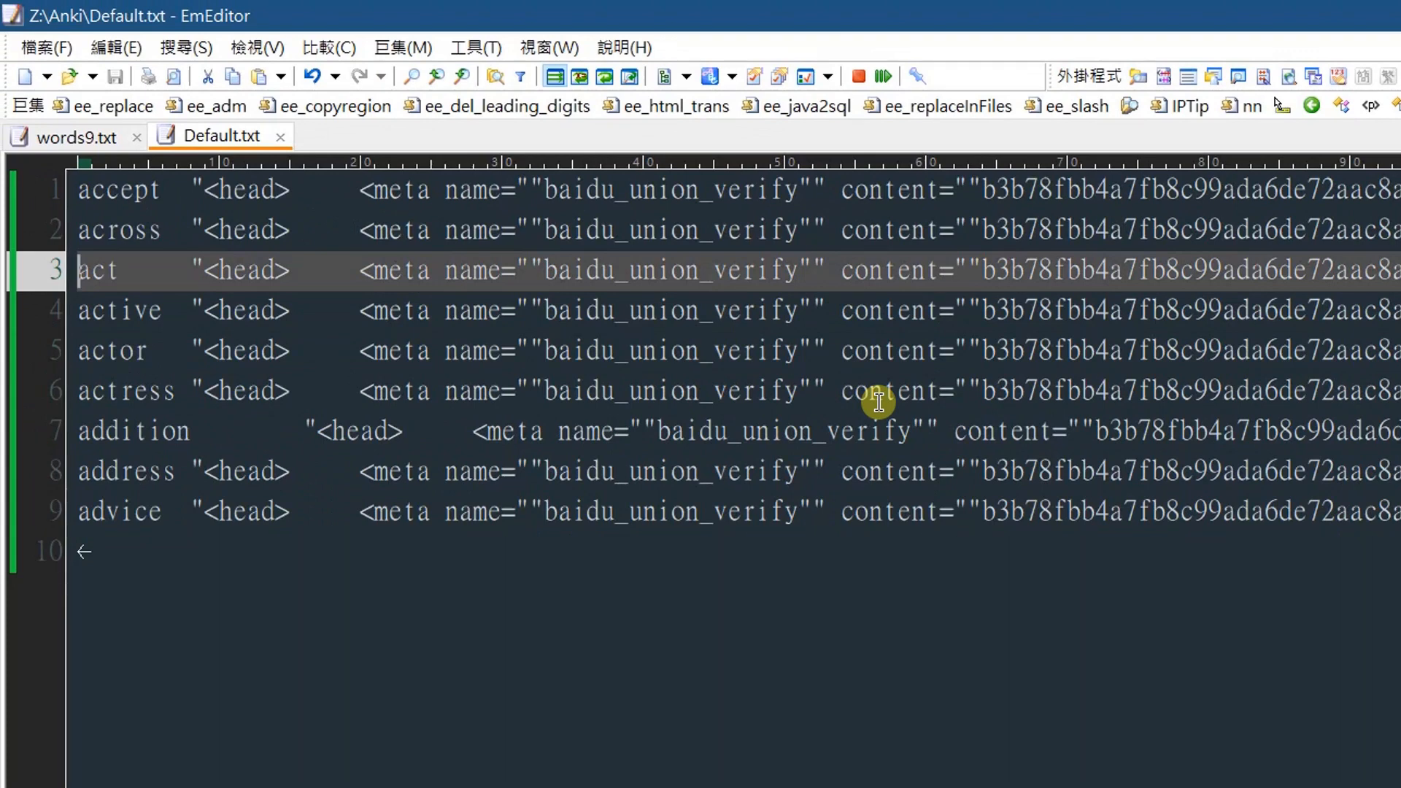
key("End")
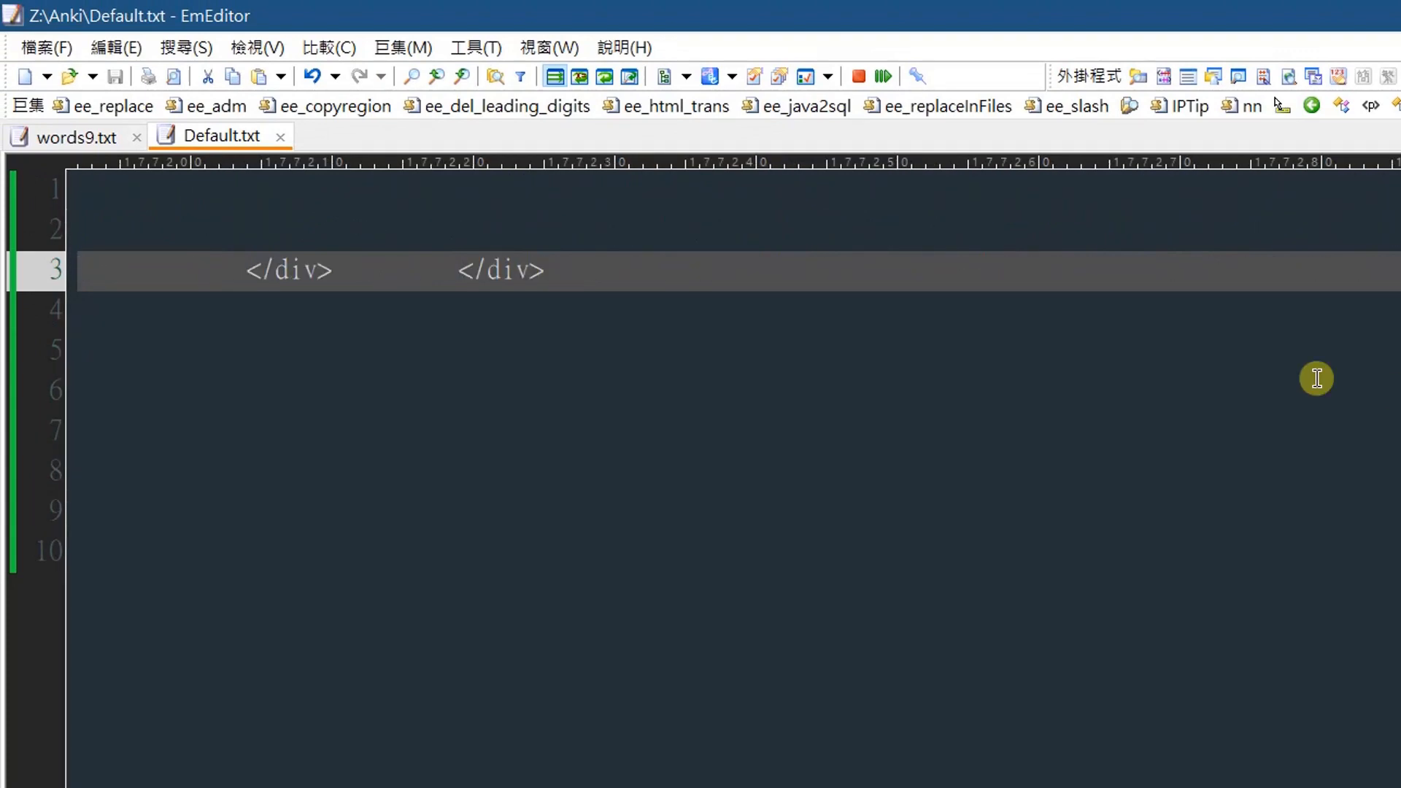
key("Home")
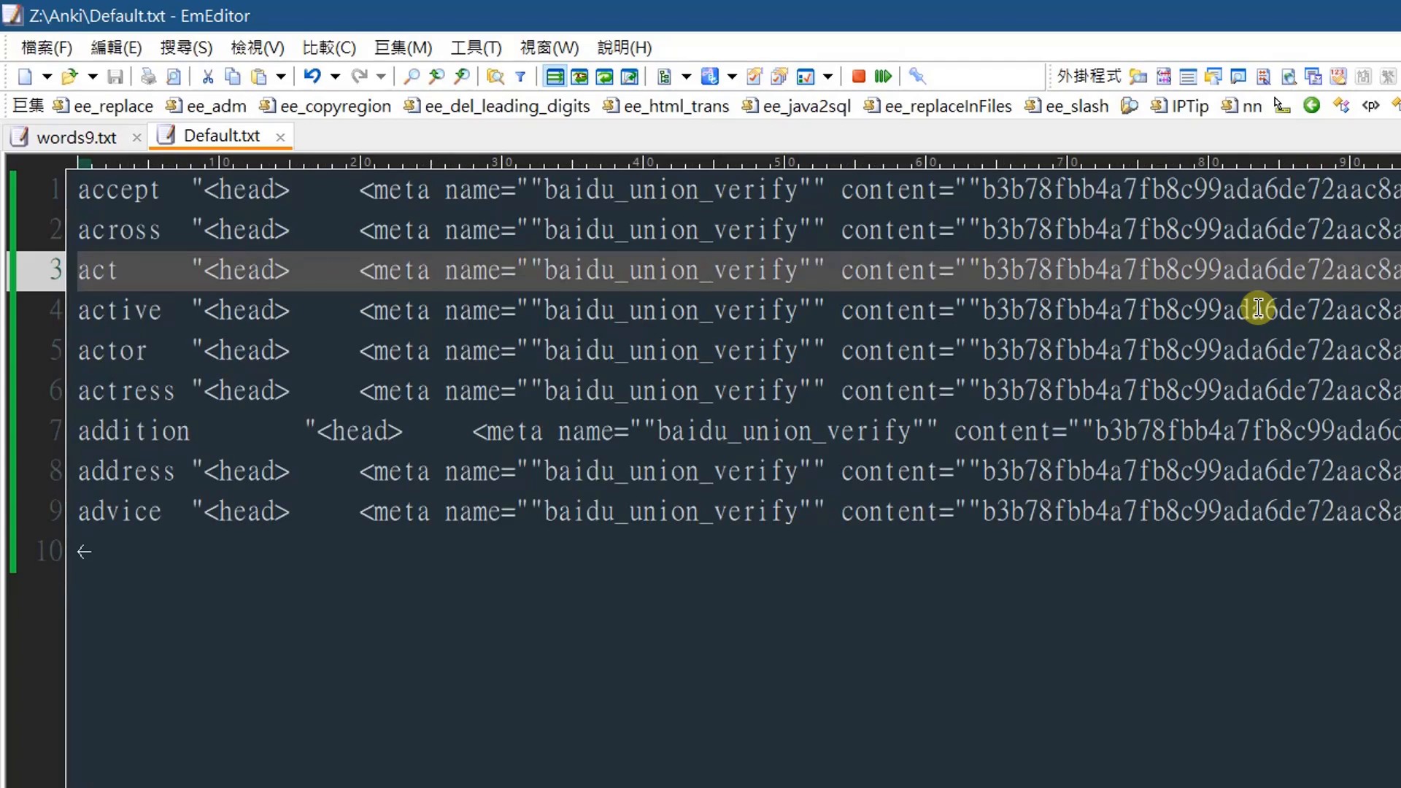
key("shift+End")
key("Delete")
key("Delete")
key("ctrl+s")
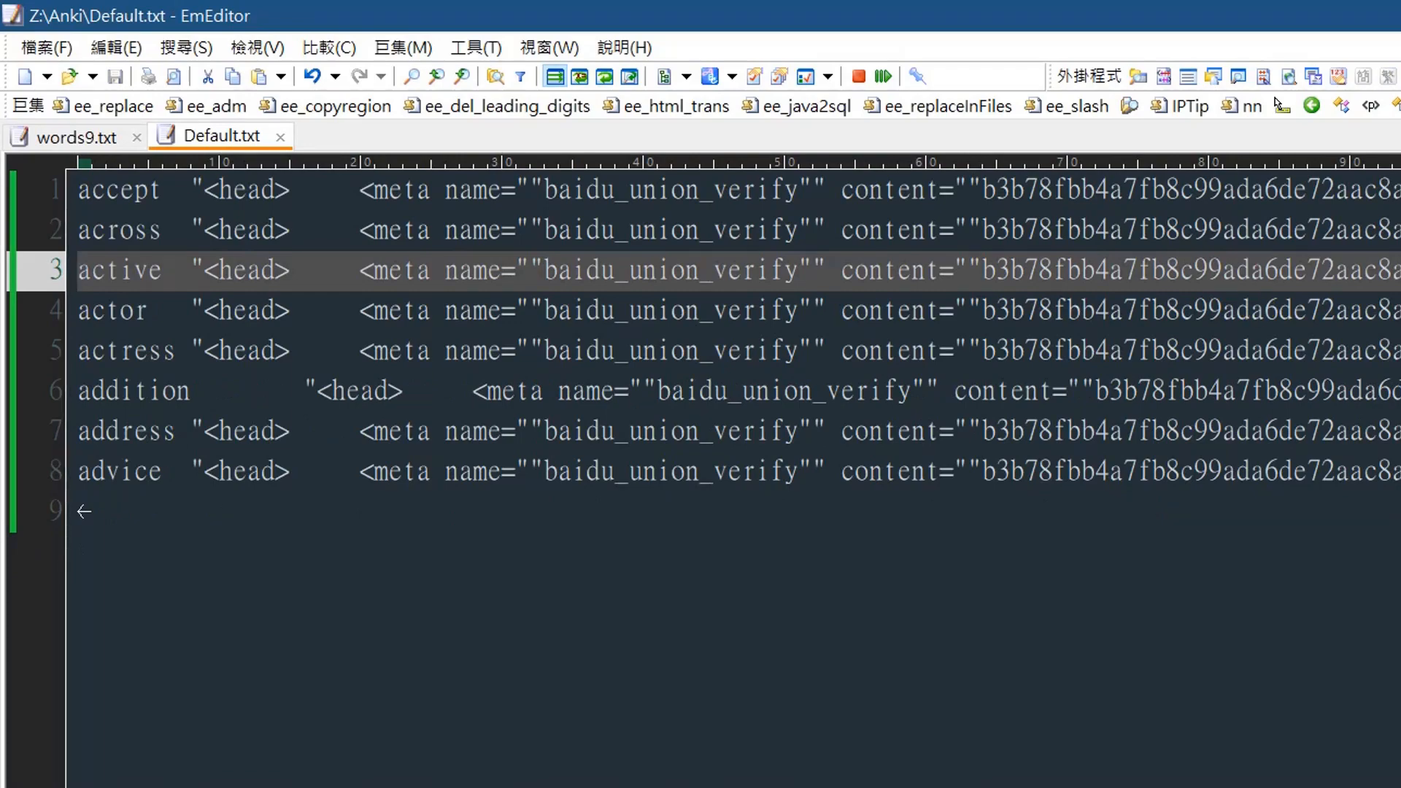
Step: Switch to Anki and import Default.txt again into the Default deck, keeping the option 即使第一個欄位與現有筆記相同，也要匯入
key("alt+Tab")
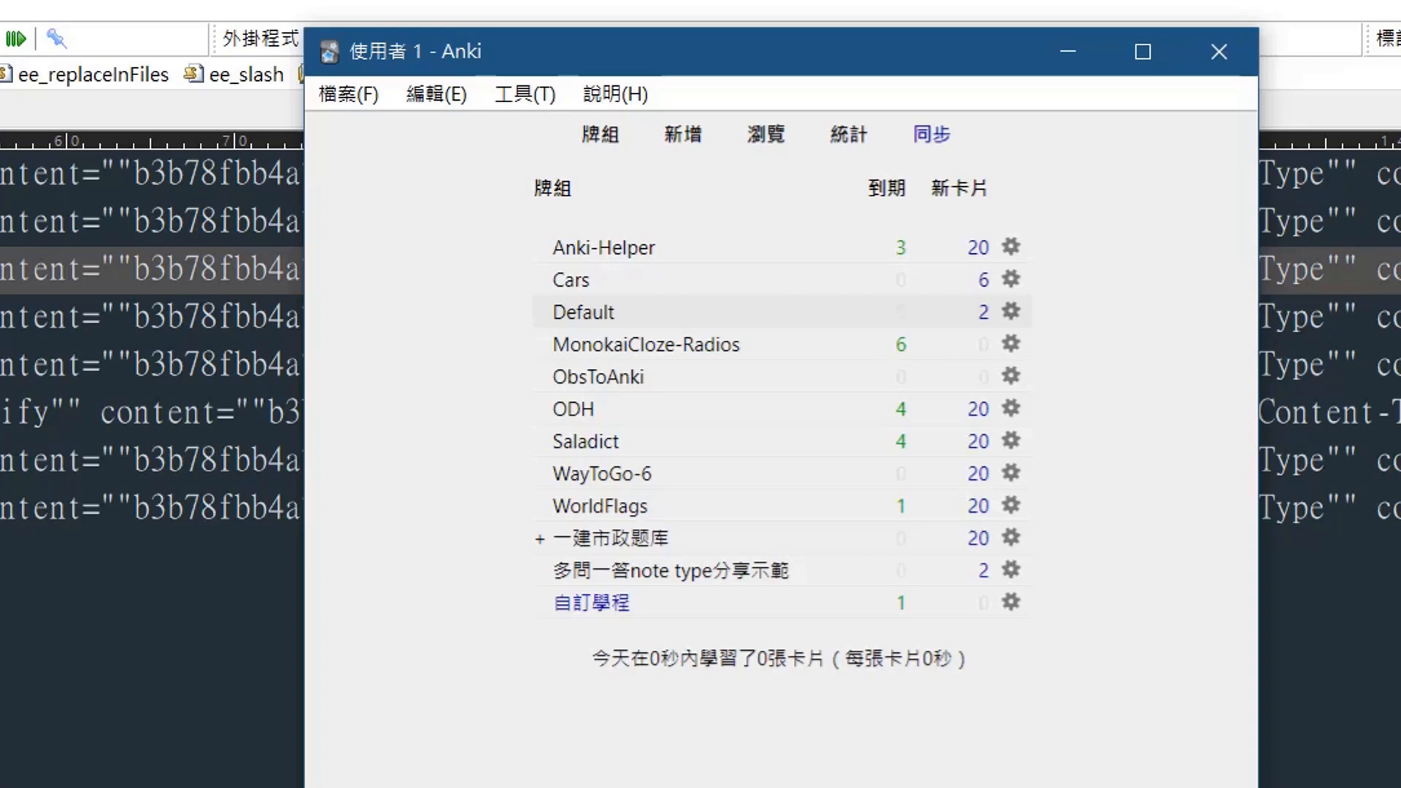
key("ctrl+shift+i")
double_click(589, 343)
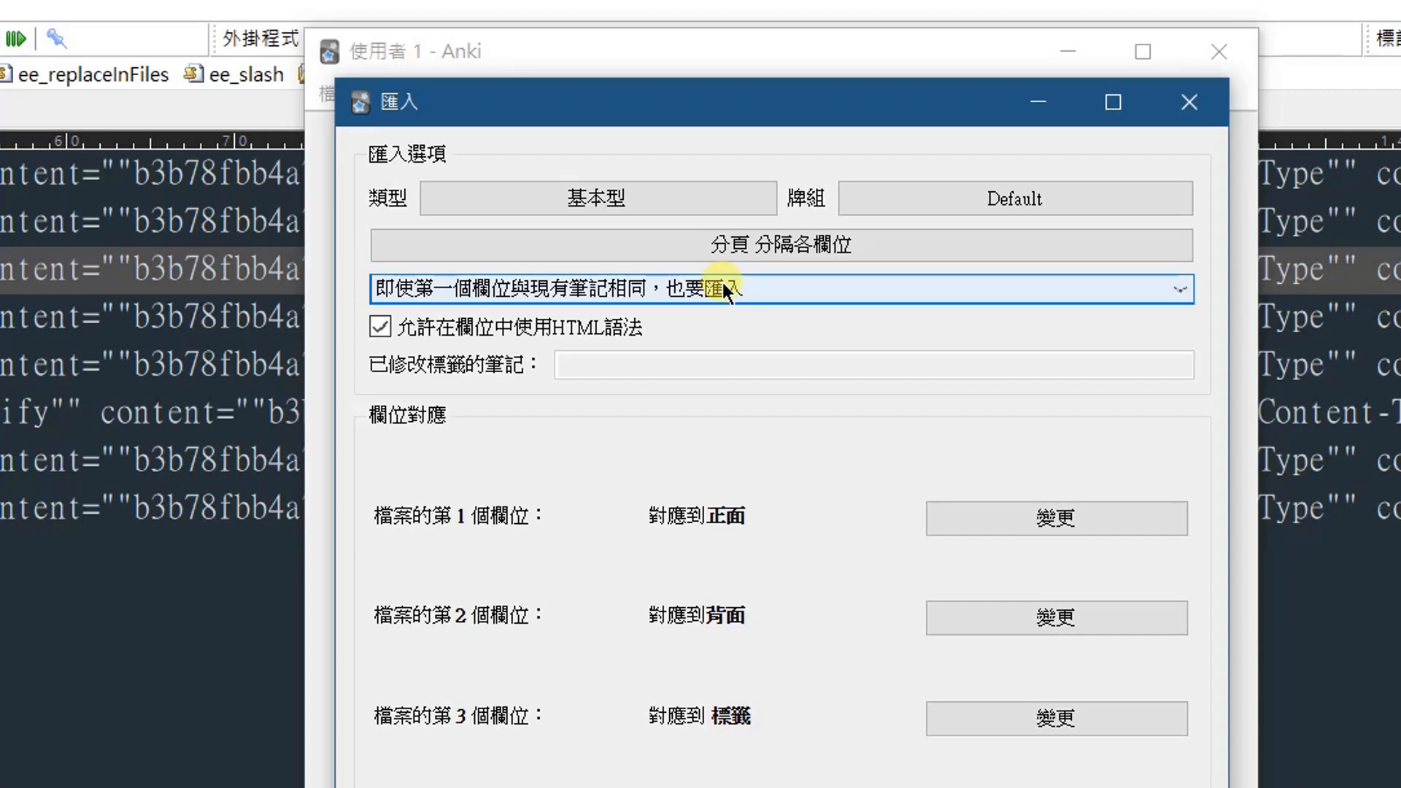
left_click(657, 291)
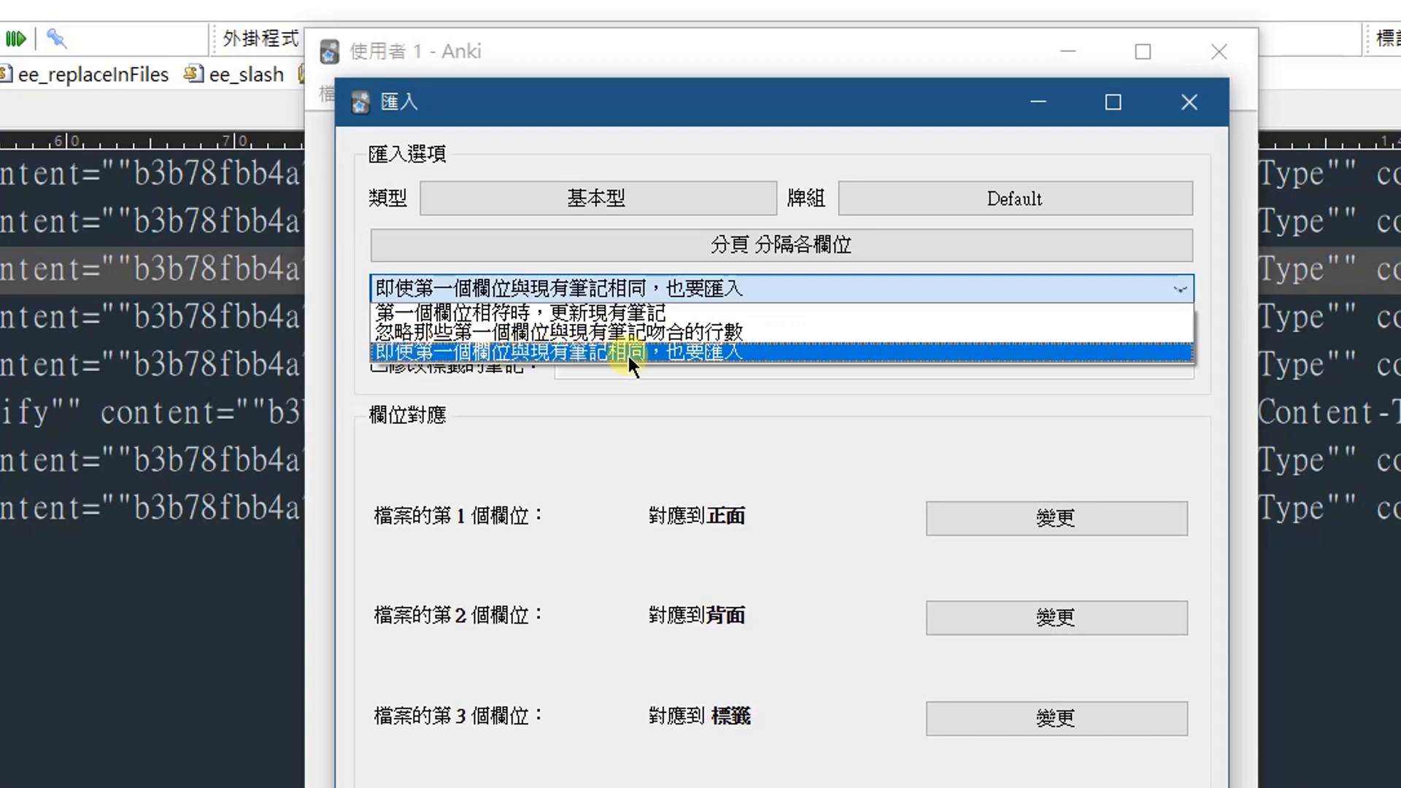
left_click(682, 350)
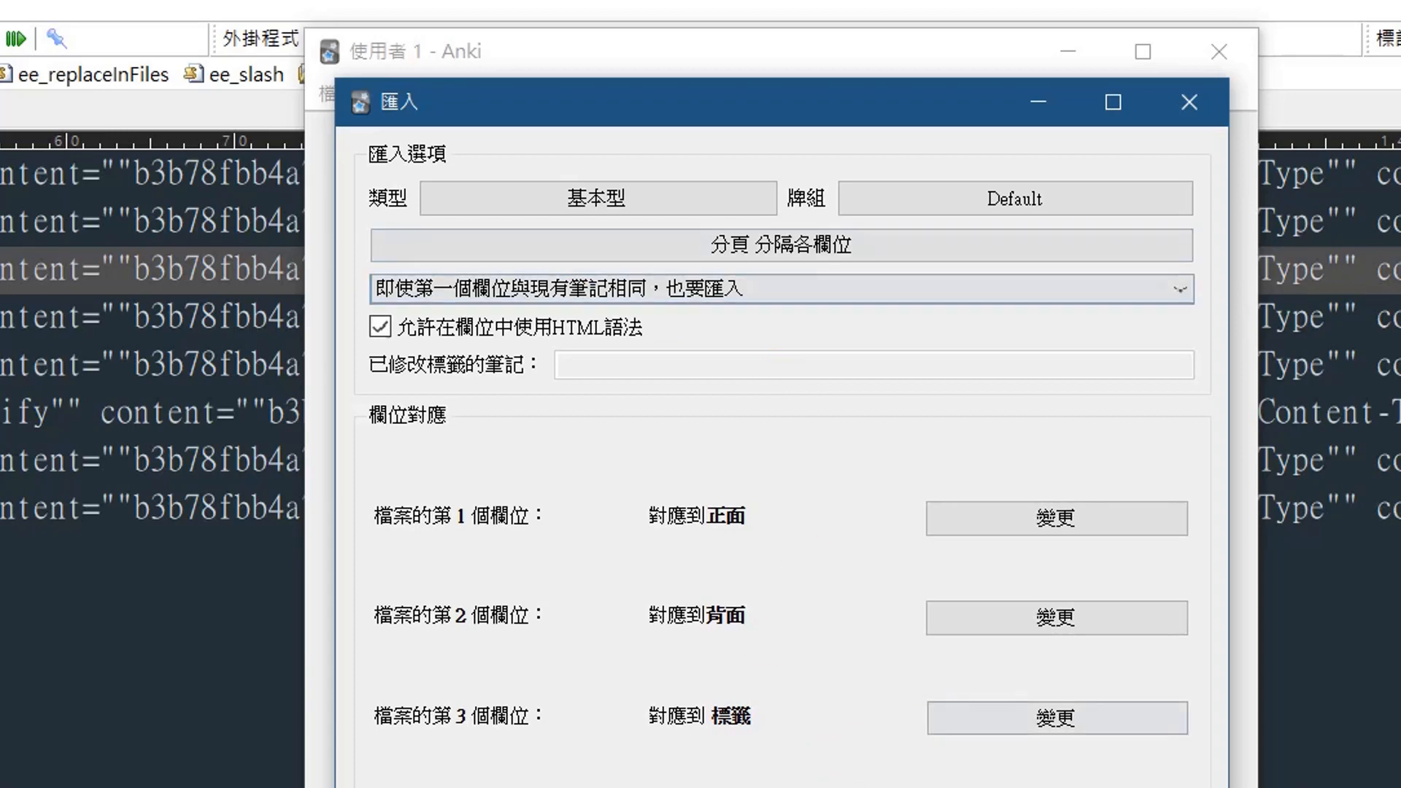
key("Return")
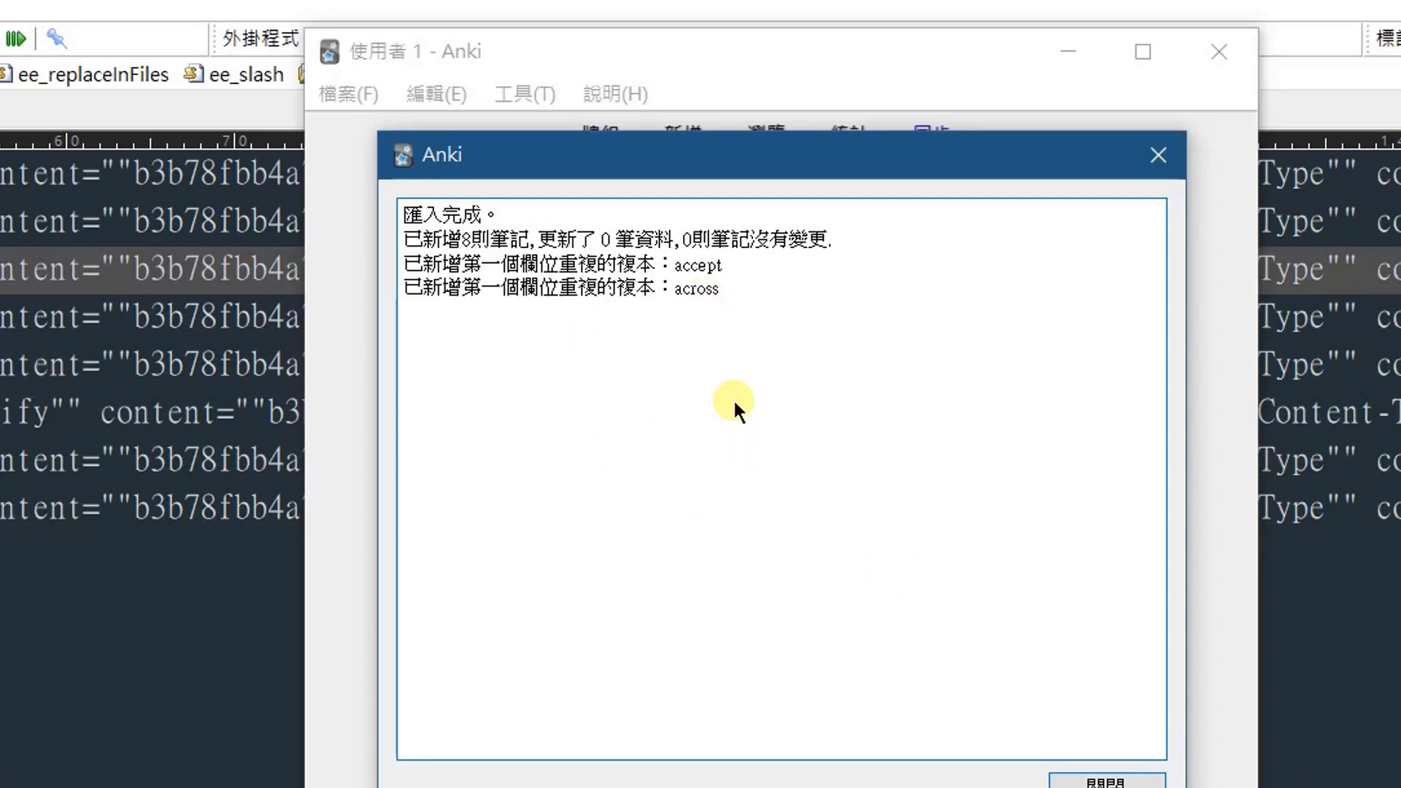
left_click(1130, 783)
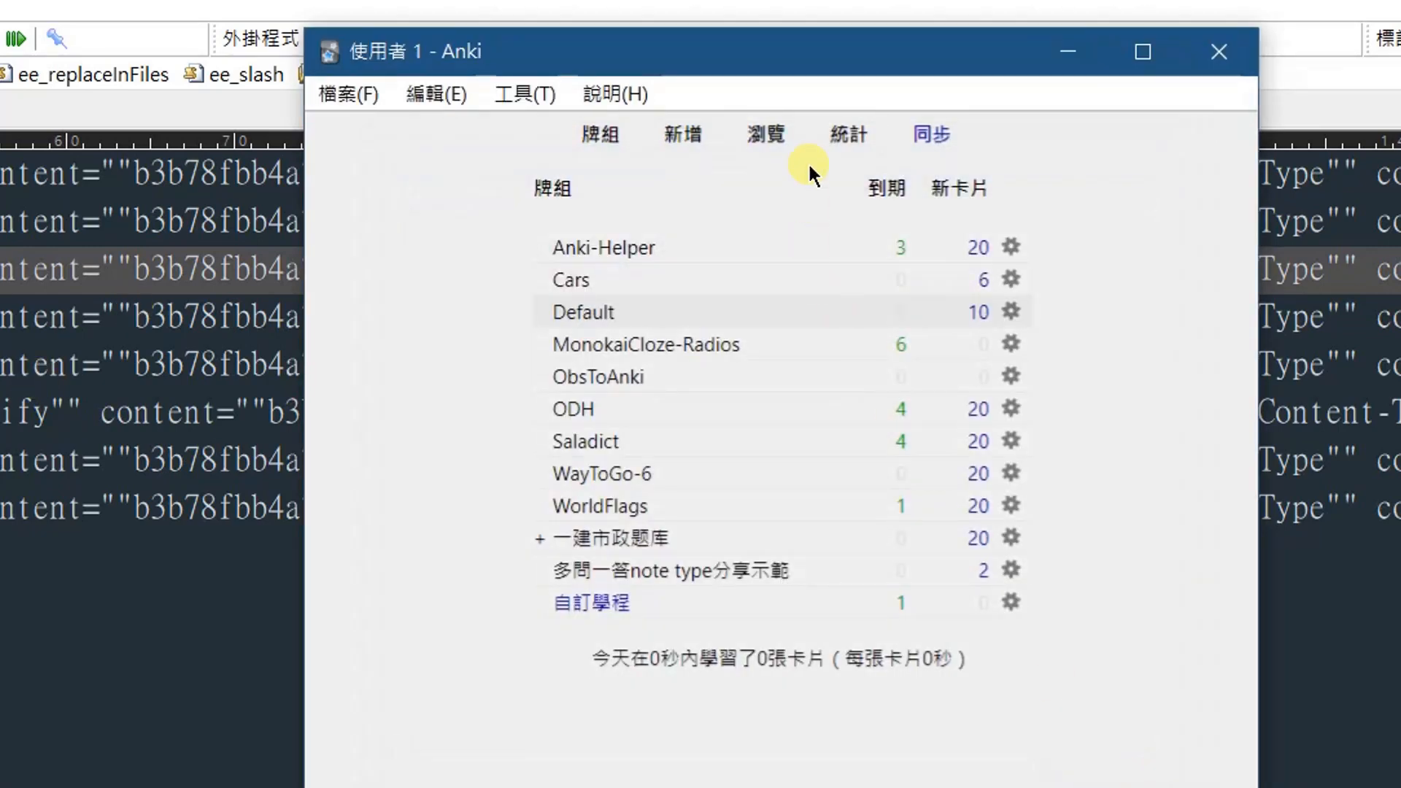
Step: Browse the Default deck's cards, enlarge the note editor and examine the Chinese example sentence on the first accept note
left_click(764, 142)
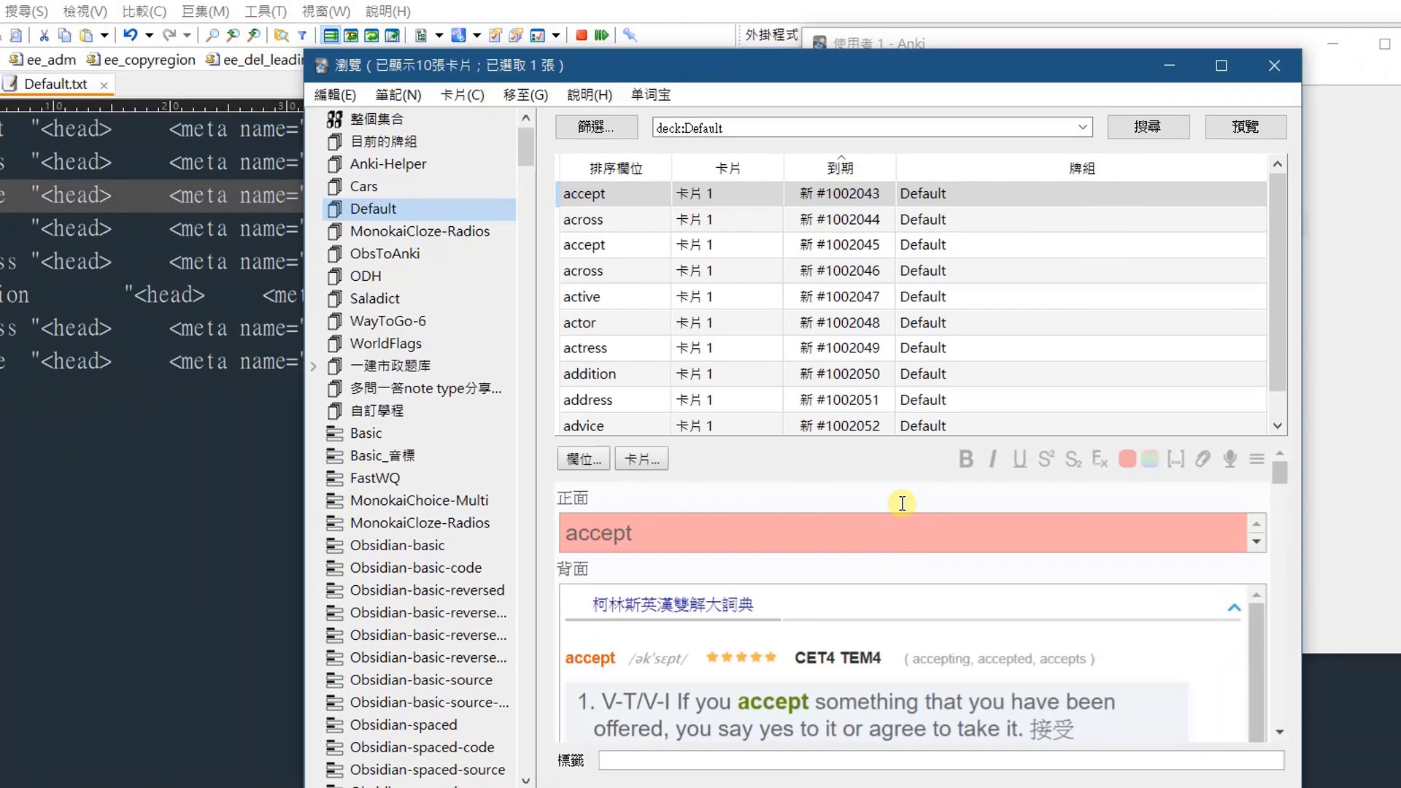
left_click(902, 519)
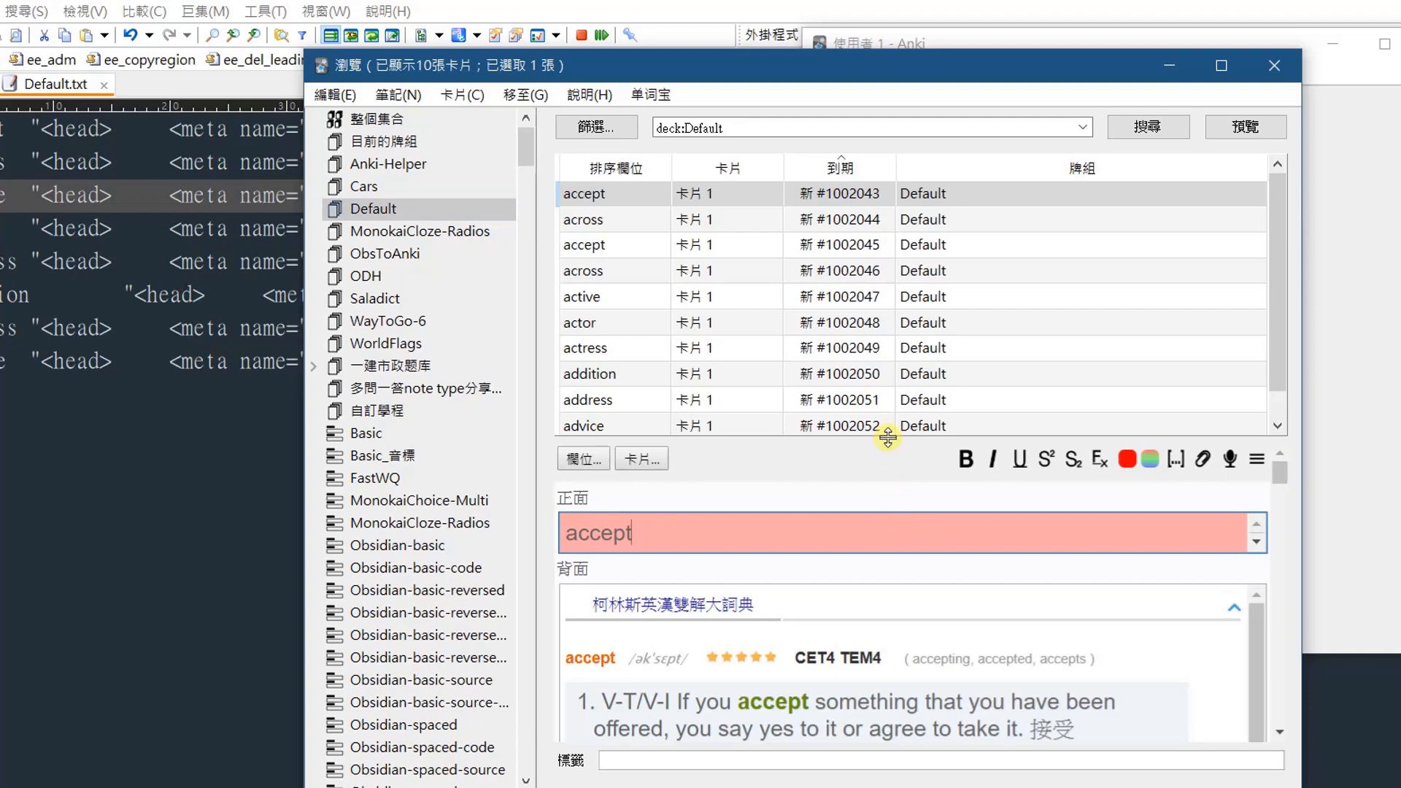
left_click_drag(887, 436, 888, 323)
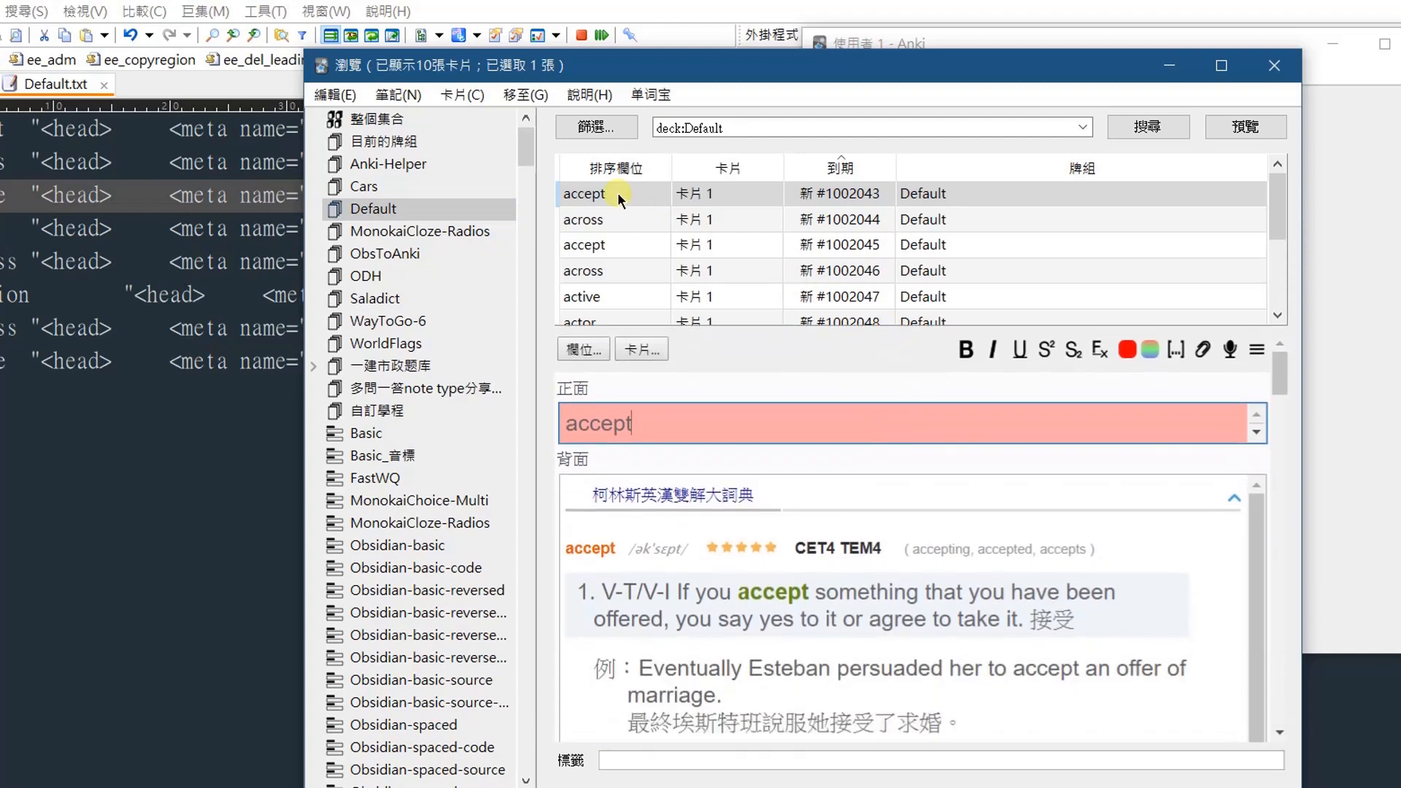
left_click(855, 724)
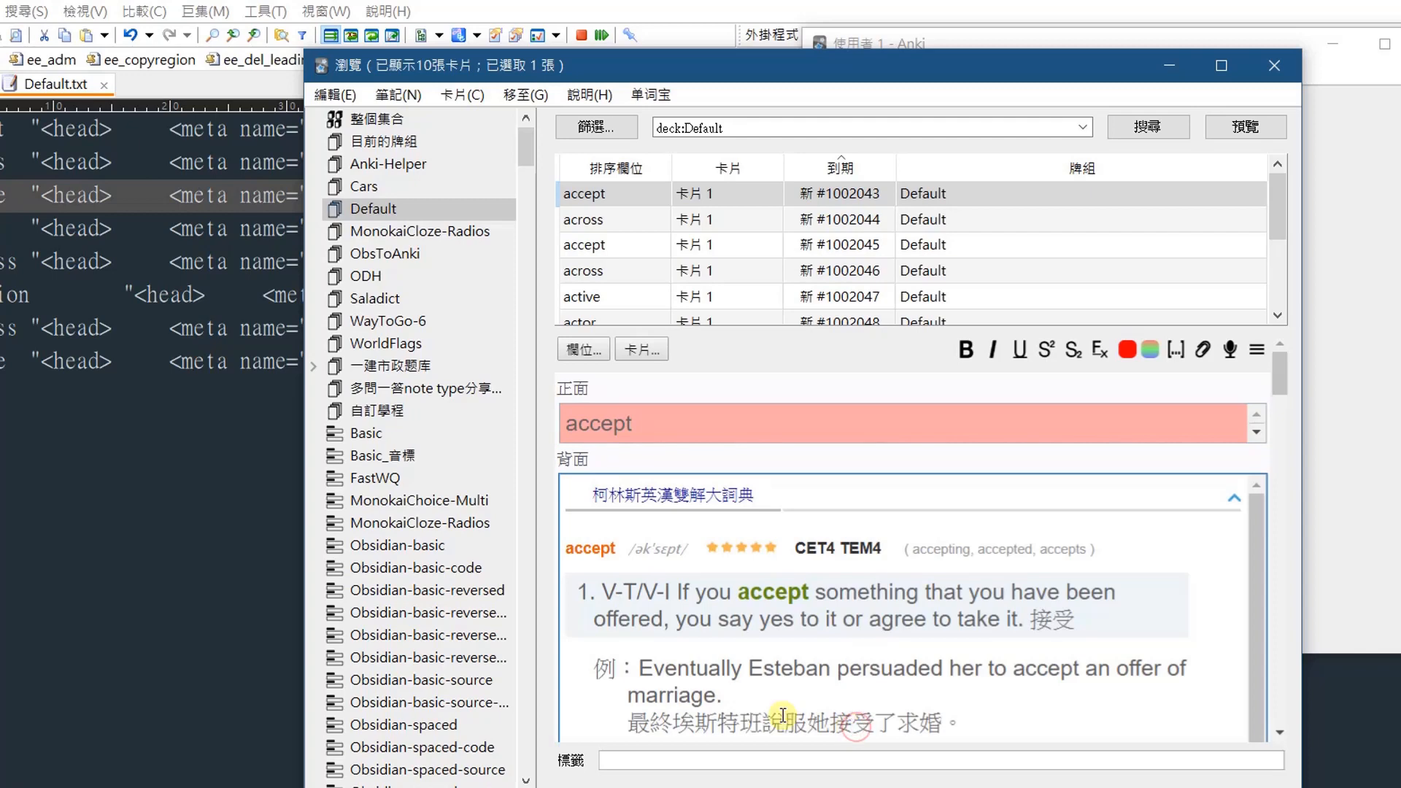
left_click_drag(764, 723, 874, 723)
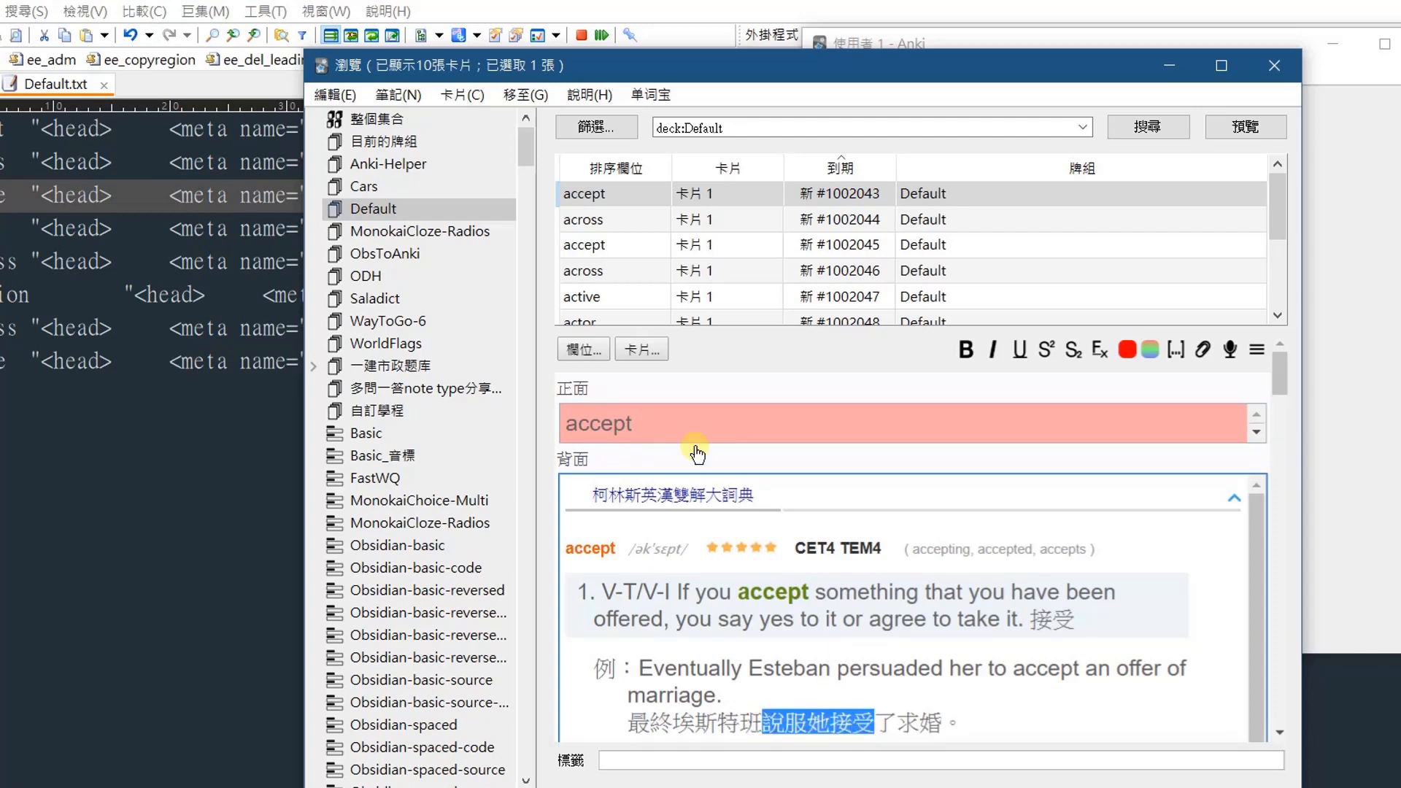
Step: Compare the duplicate accept and across notes, and check the Chinese text on the active and address notes
left_click(636, 256)
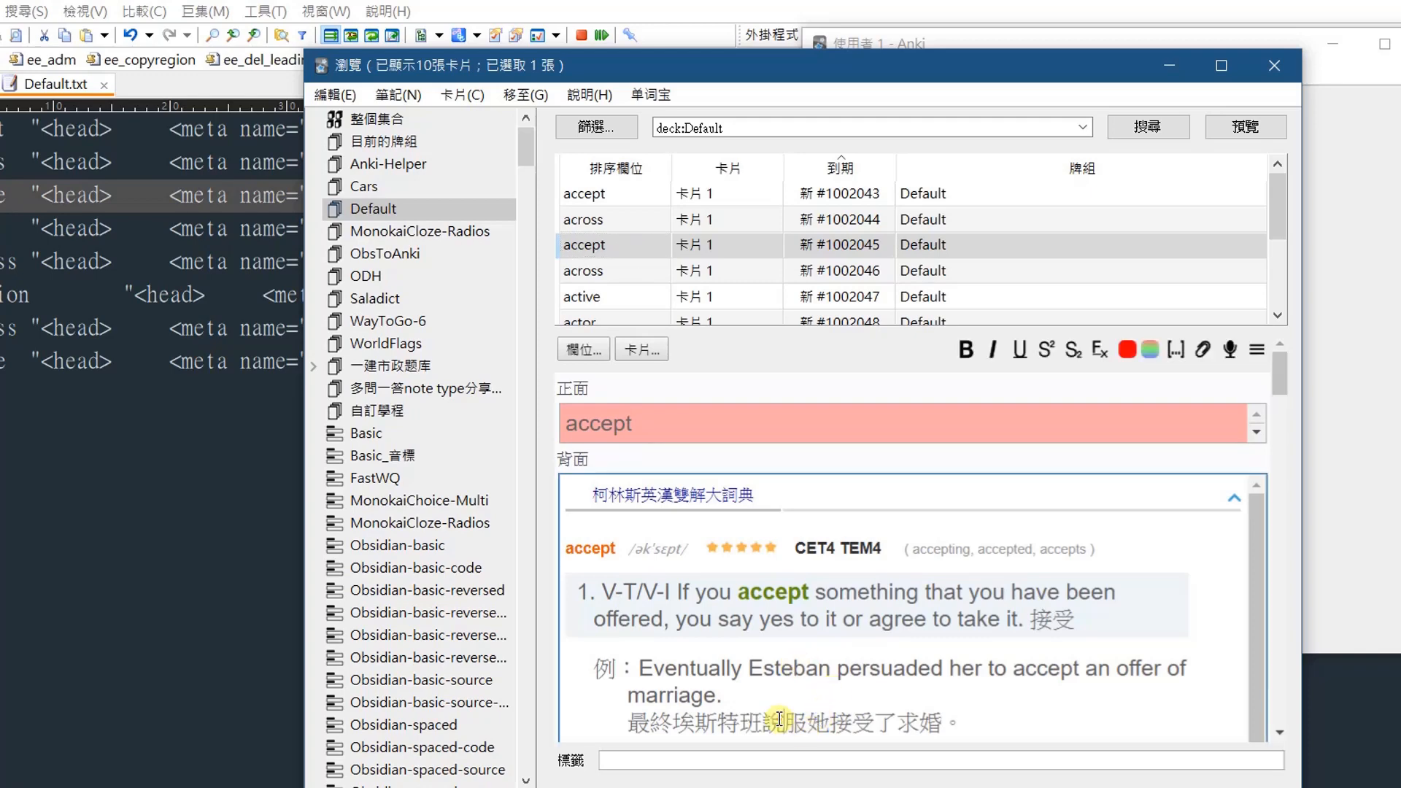
left_click(636, 223)
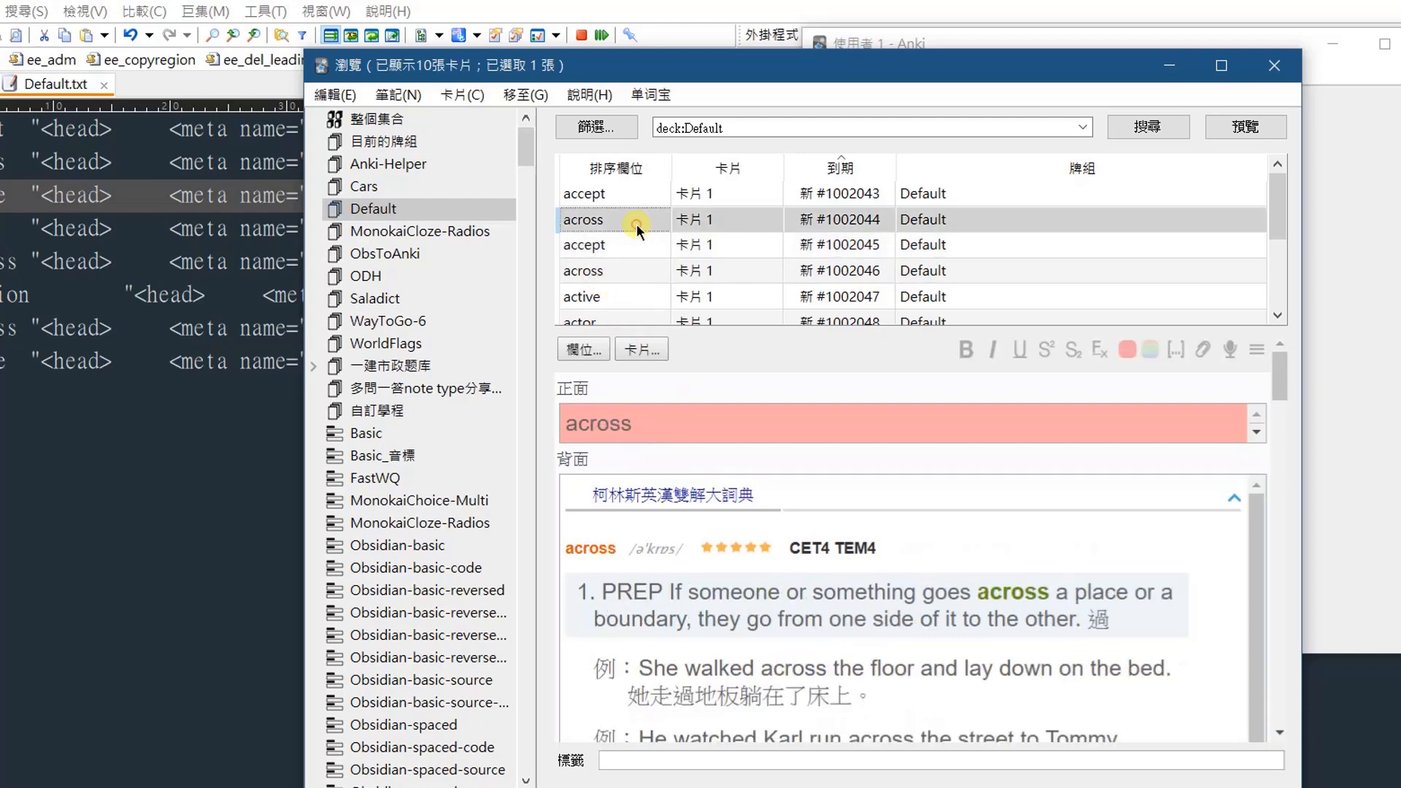
left_click(602, 269)
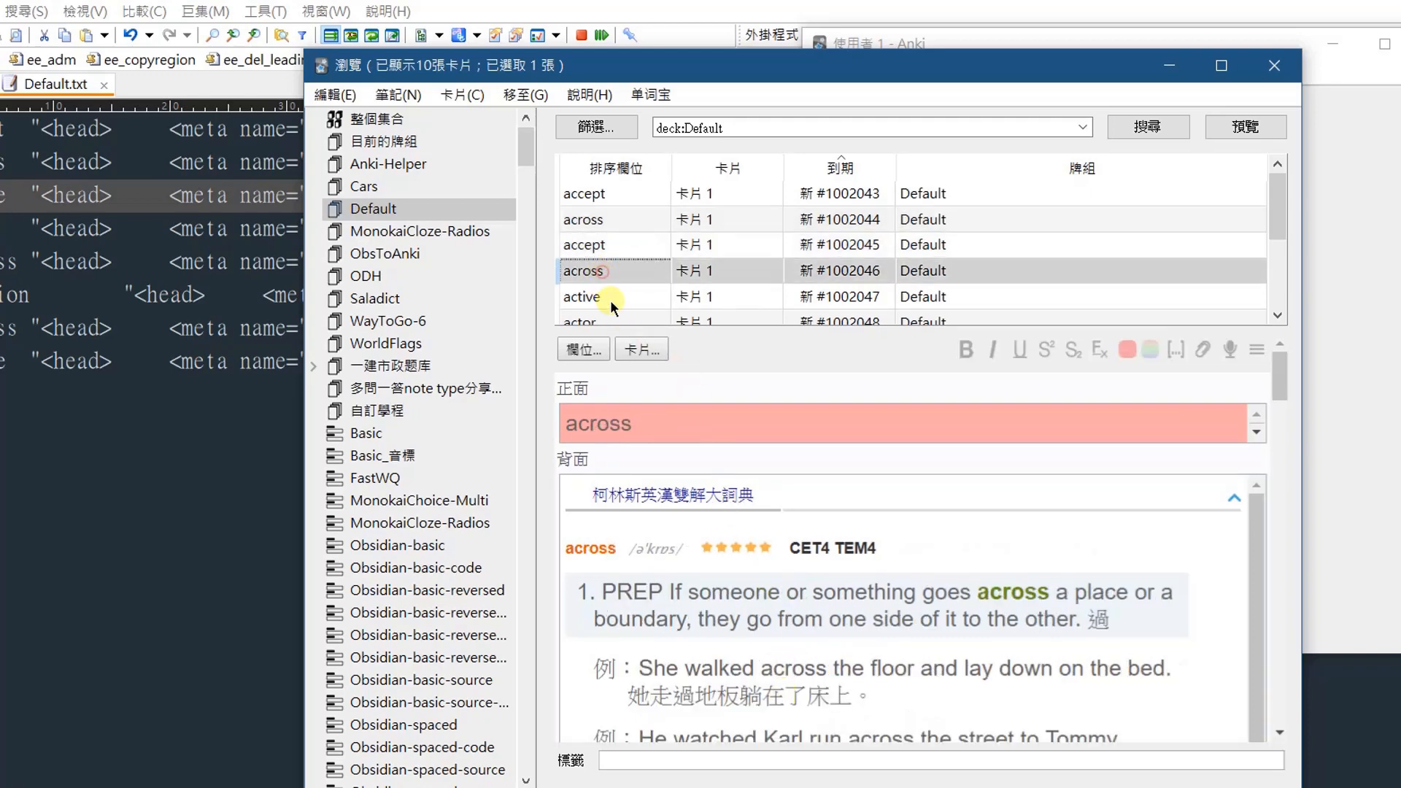
left_click(610, 300)
scroll(661, 277, "down", 2)
left_click_drag(684, 714, 991, 714)
left_click(630, 288)
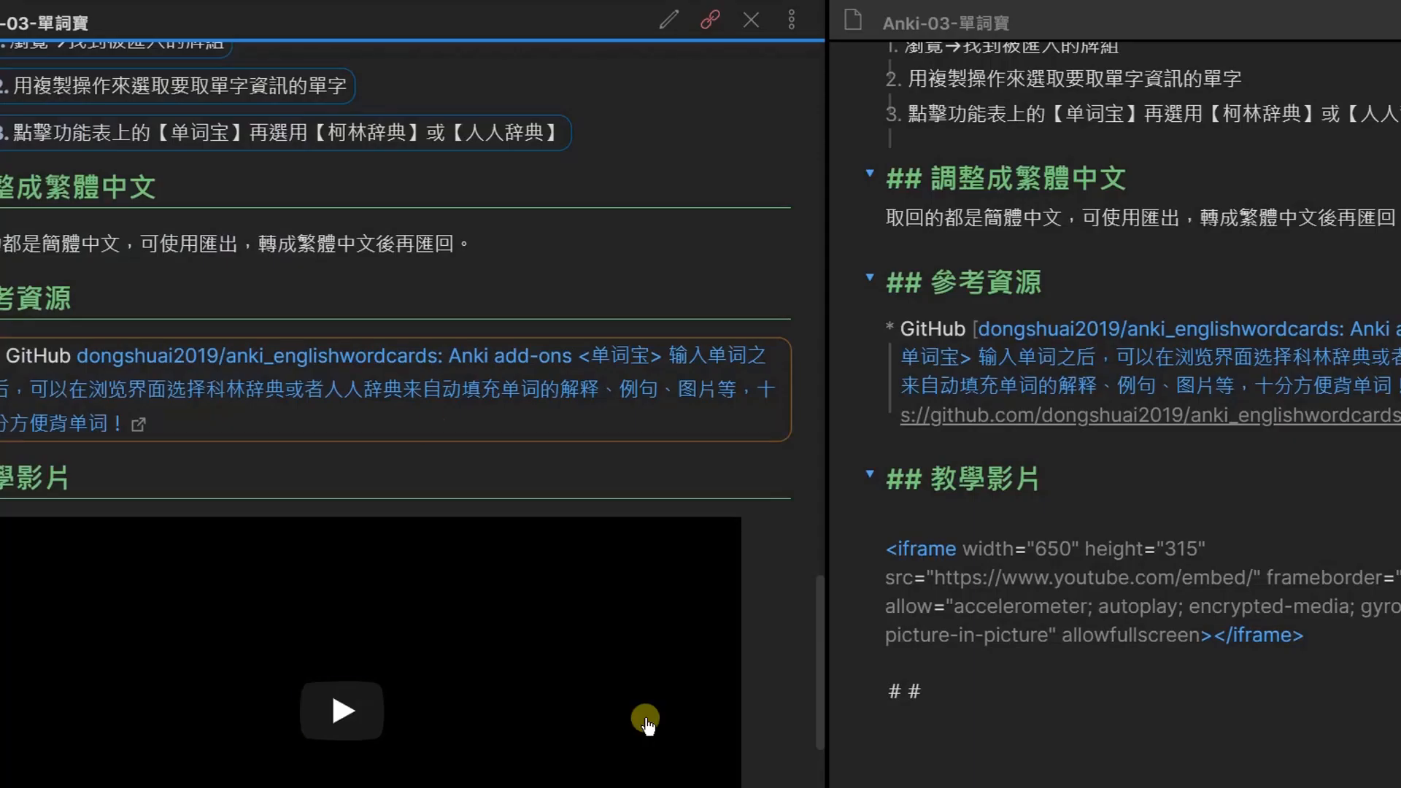
Step: Review the Anki-03-單詞寶 tutorial notes from the Traditional Chinese section back up to the title, and return to Anki's card browser
scroll(532, 304, "up", 3)
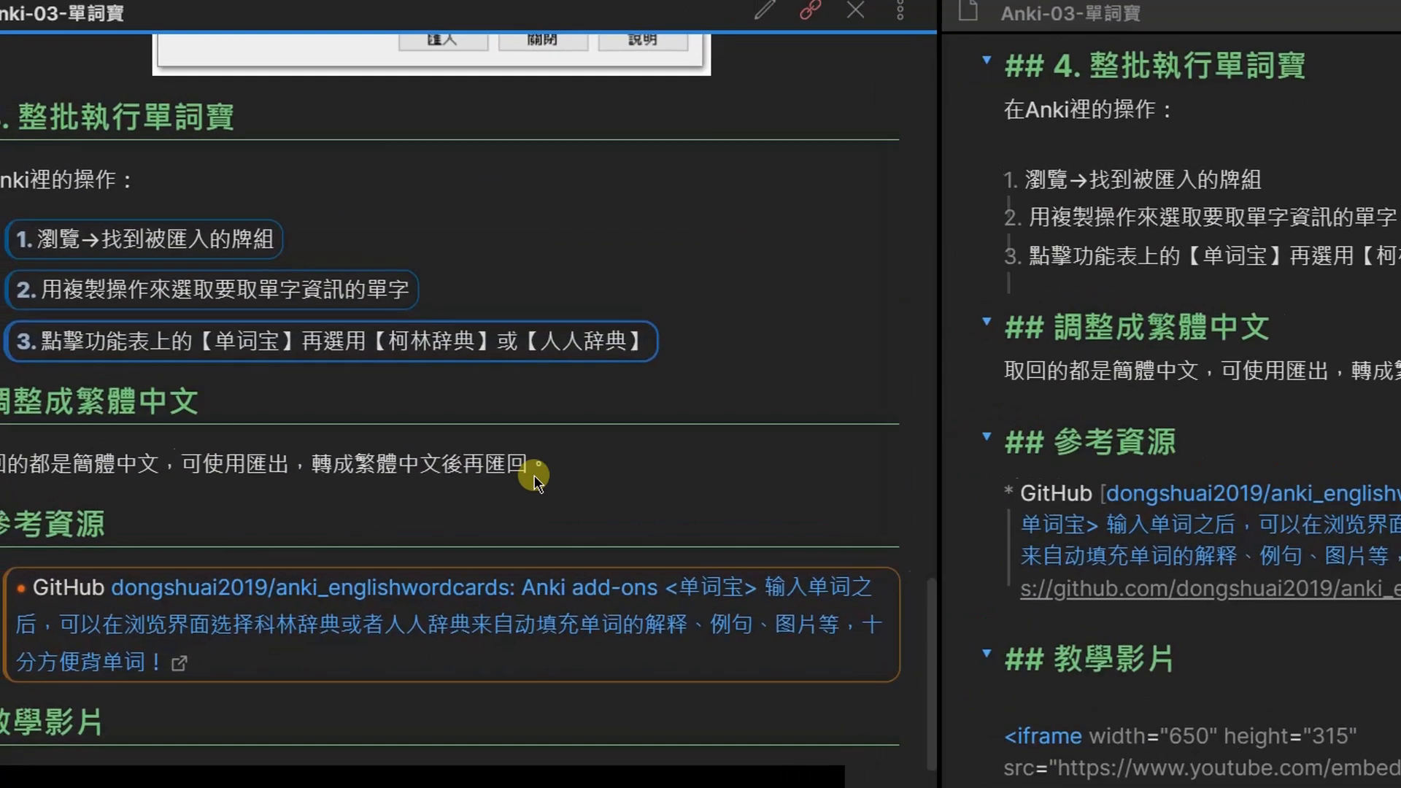
scroll(1078, 546, "up", 8)
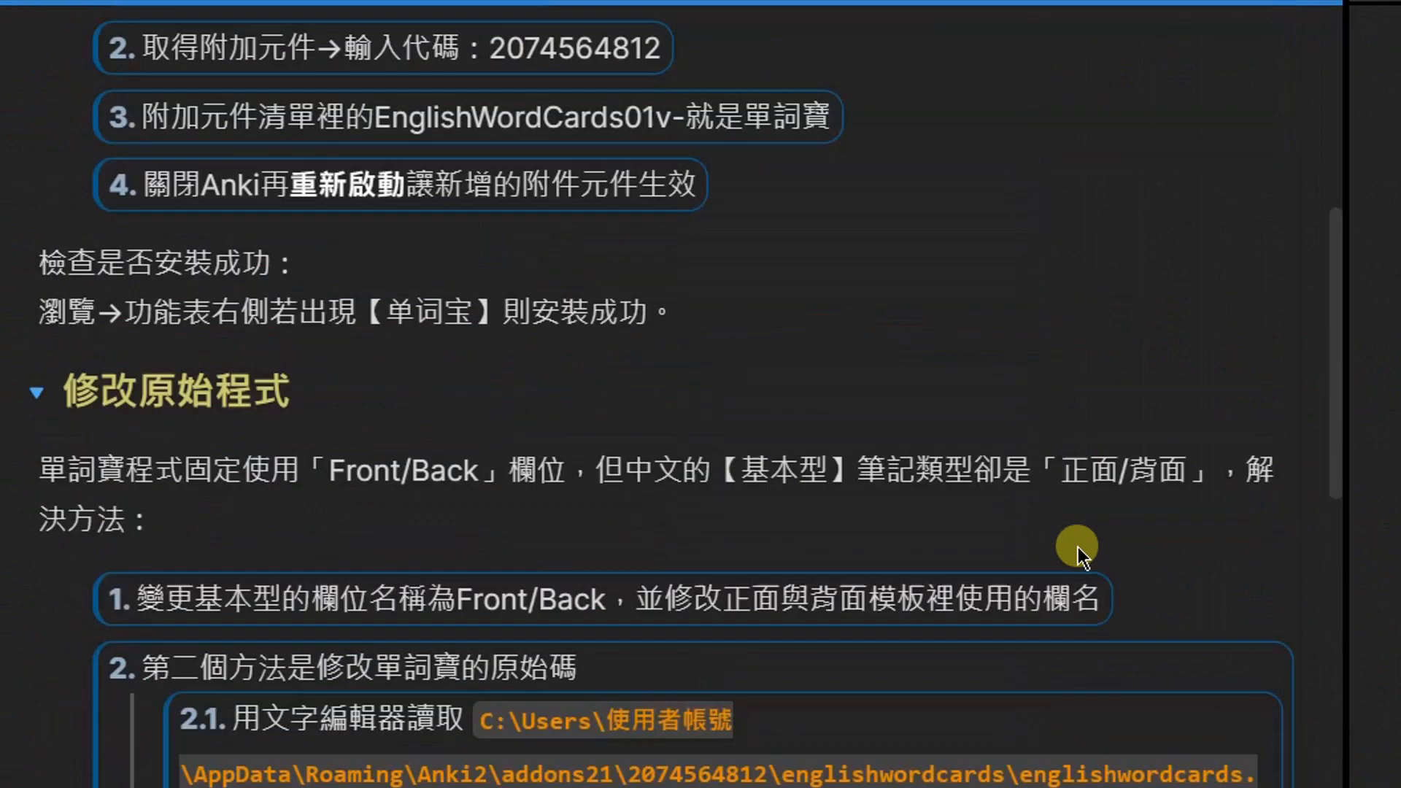
scroll(1079, 531, "up", 10)
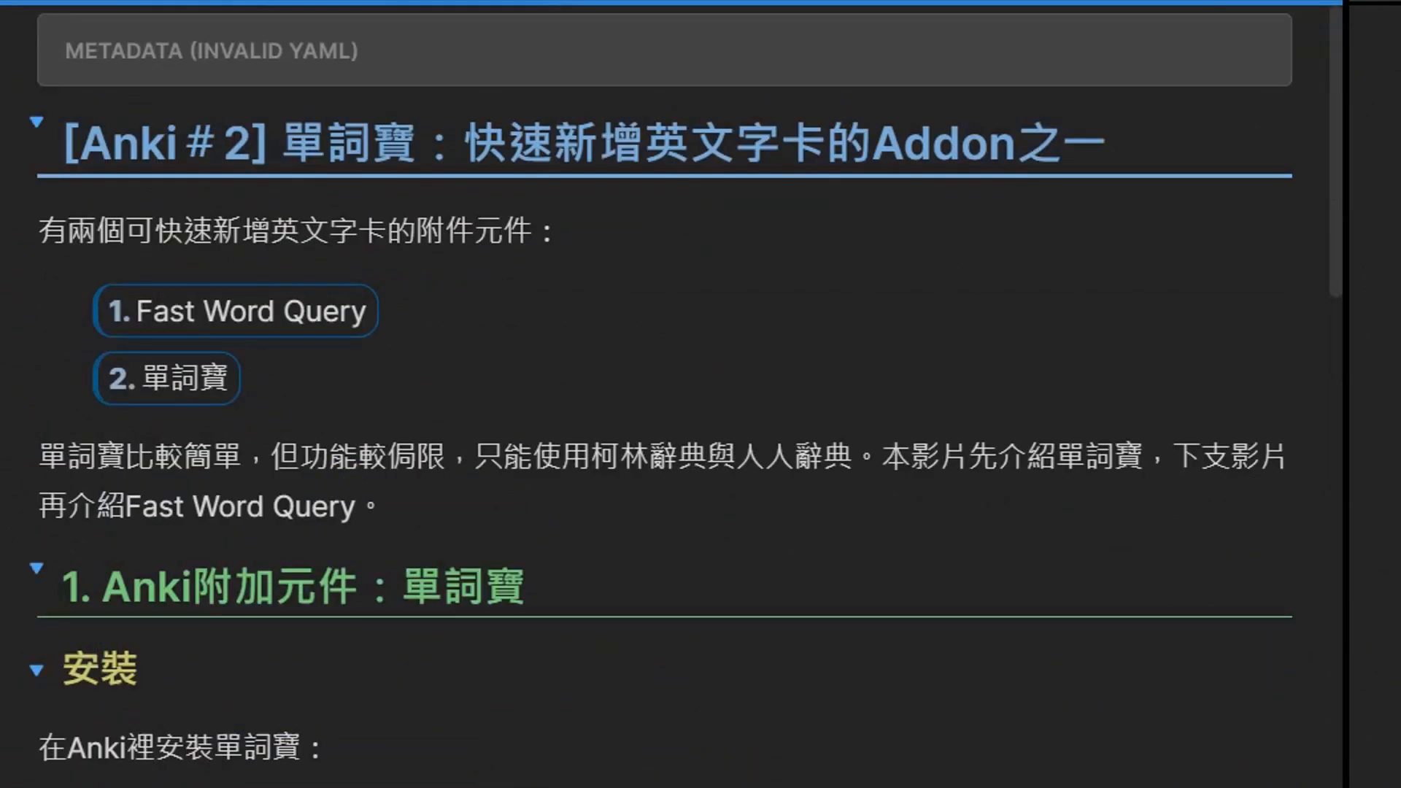
key("alt+Tab")
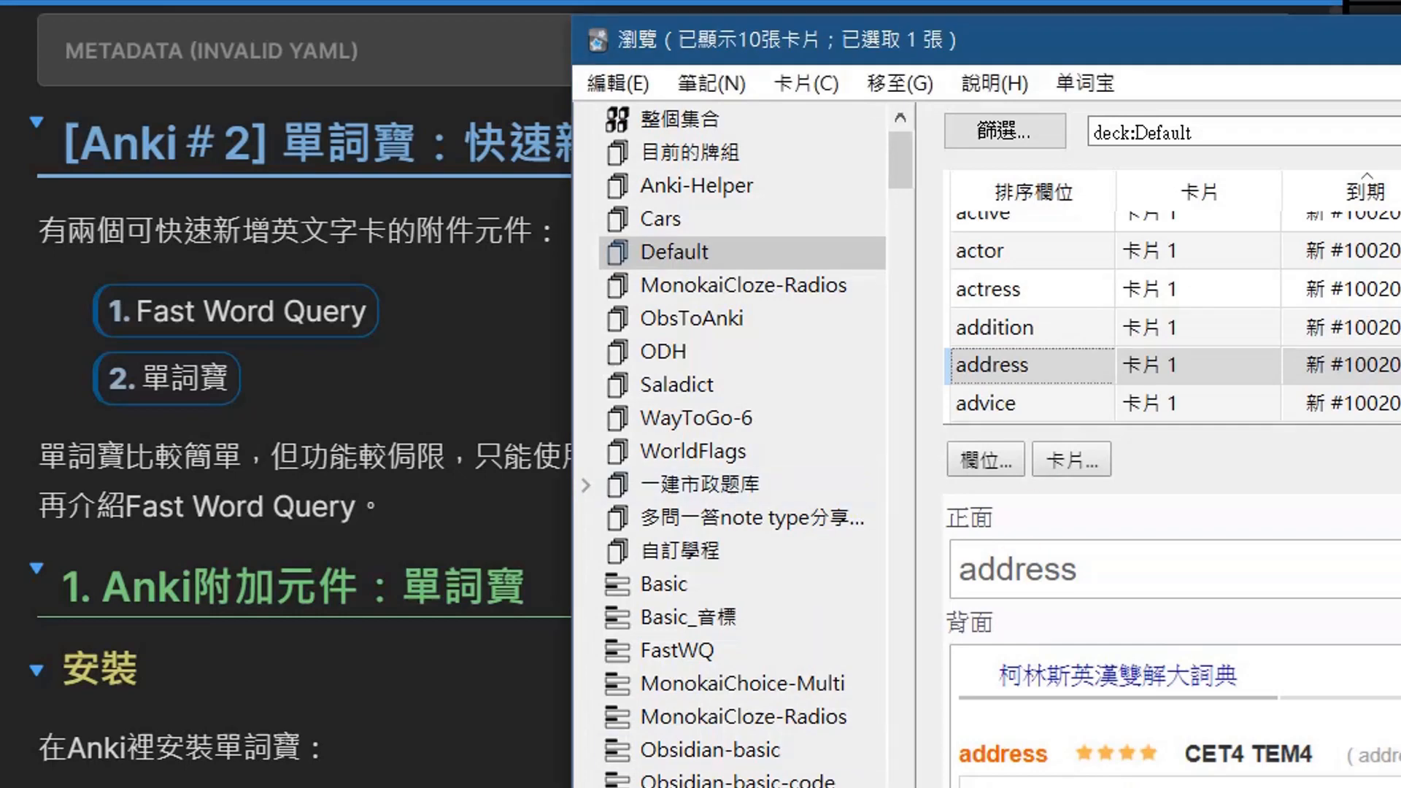